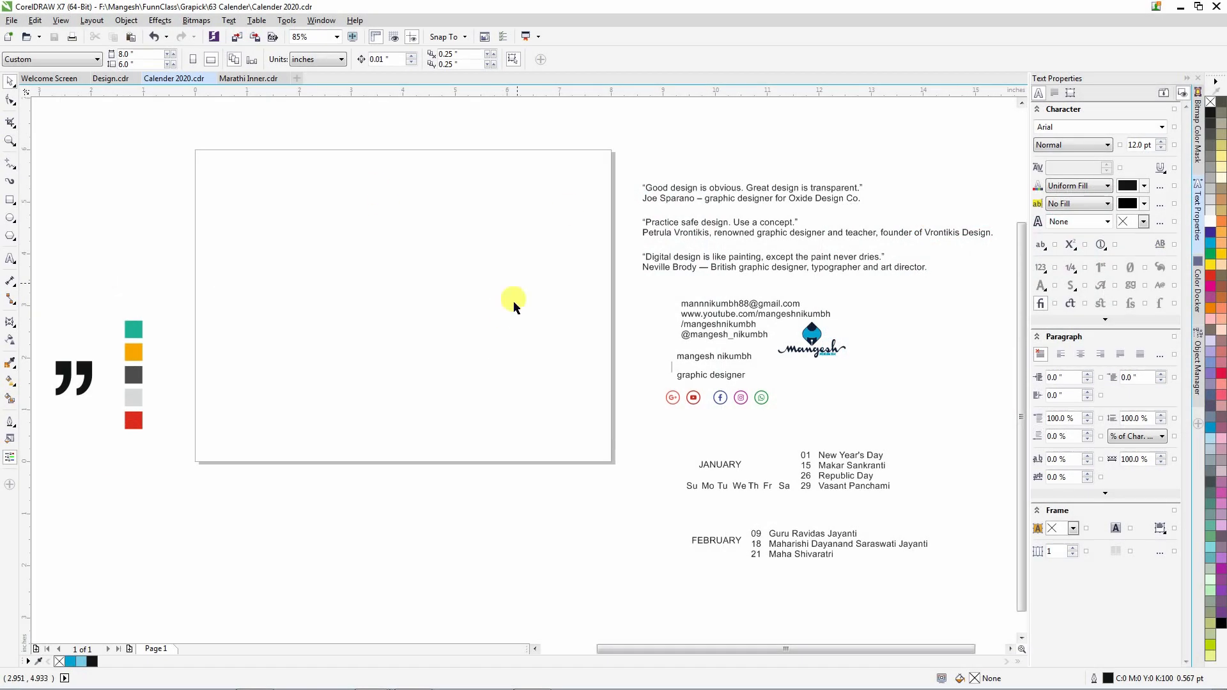
Create a page-sized rectangle, shrink it to about 4 in tall, and mirror a copy below it.
{"action": "double_click", "coordinate": [10, 203]}
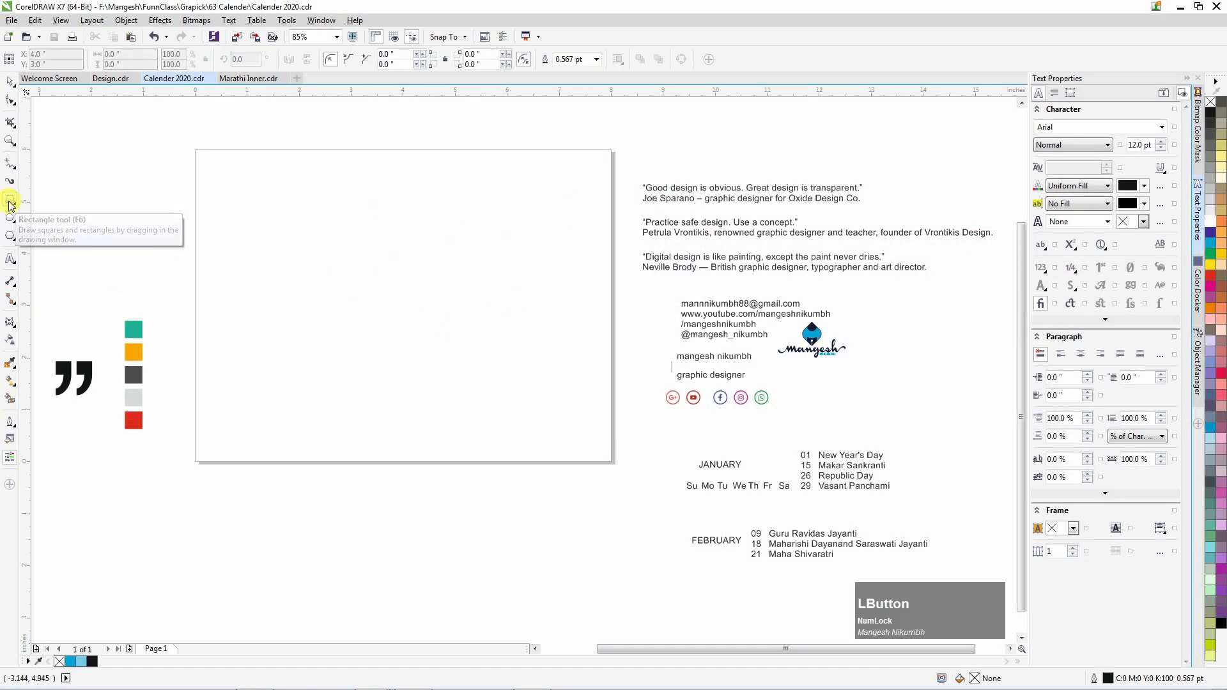
{"action": "left_click_drag", "start_coordinate": [402, 465], "coordinate": [371, 359]}
{"action": "left_click_drag", "start_coordinate": [404, 145], "coordinate": [400, 466]}
{"action": "right_click", "coordinate": [419, 463]}
{"action": "left_click_drag", "start_coordinate": [400, 467], "coordinate": [401, 462]}
{"action": "left_click", "coordinate": [504, 303]}
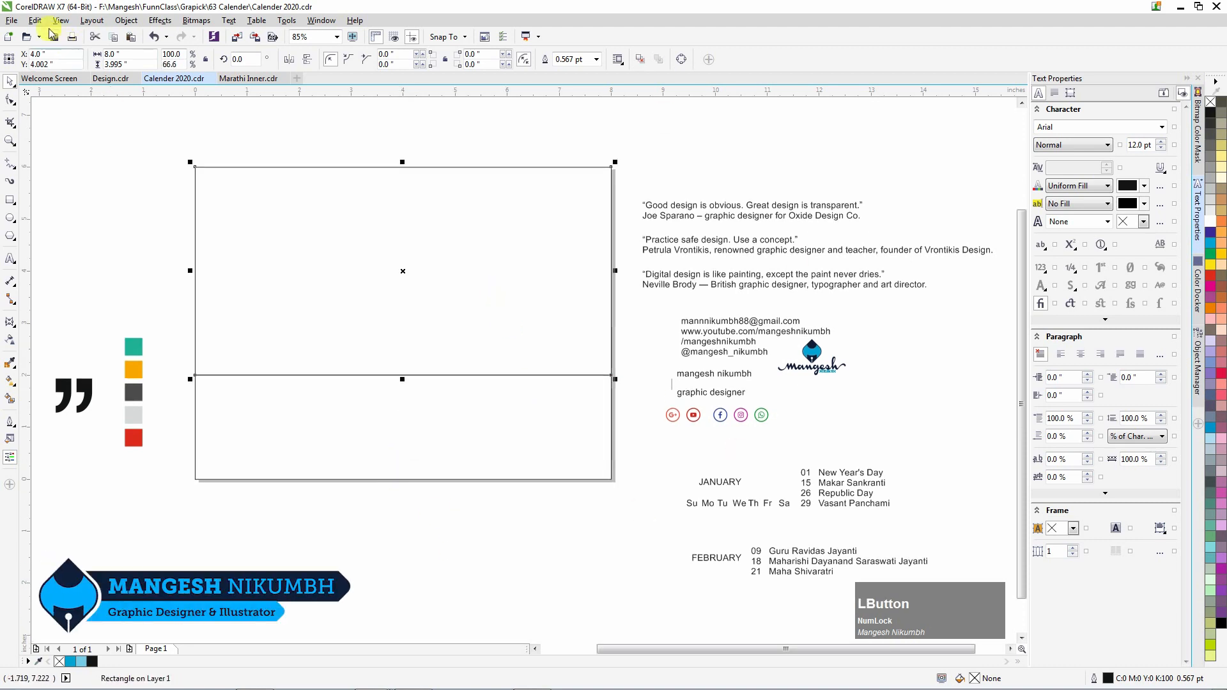
Import the photo of a hand drawing on a tablet and place it on the canvas.
{"action": "left_click", "coordinate": [12, 20]}
{"action": "left_click", "coordinate": [35, 200]}
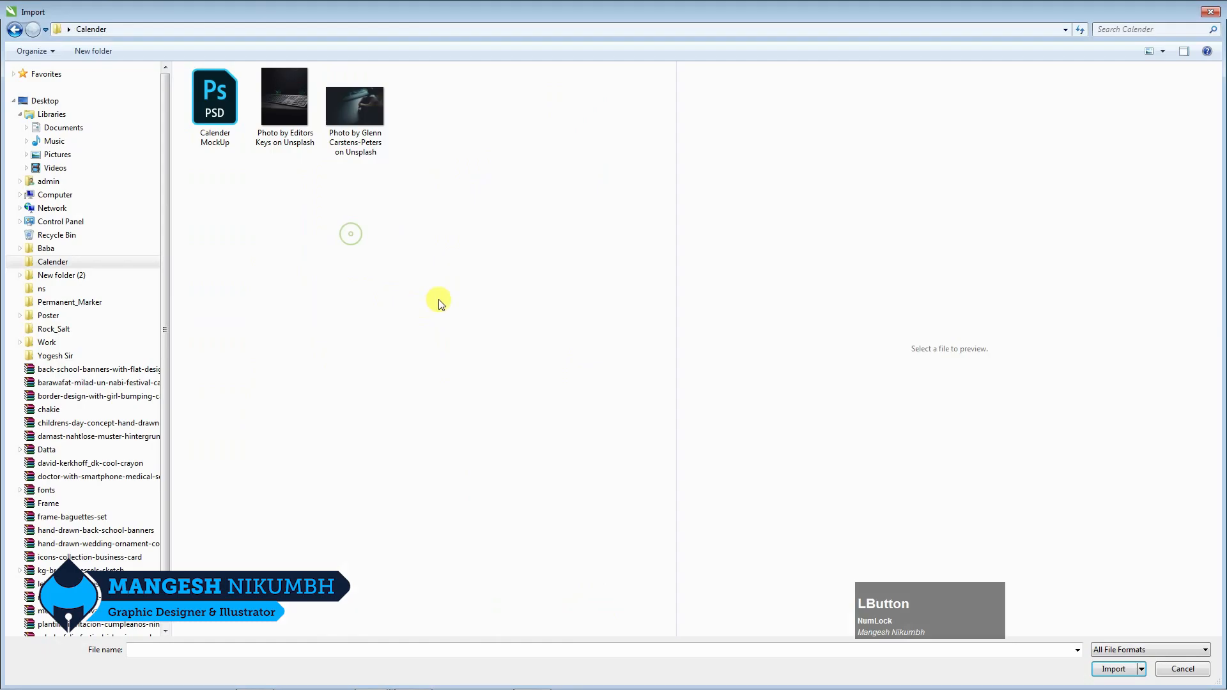
{"action": "left_click", "coordinate": [366, 122]}
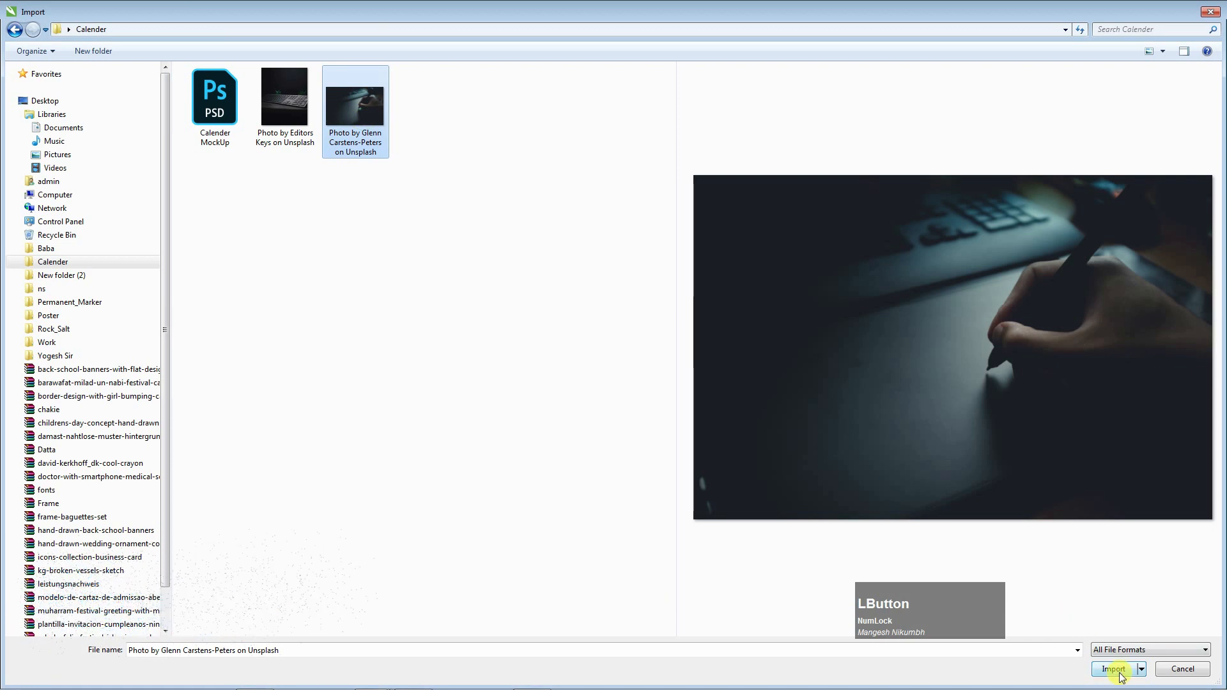
{"action": "left_click", "coordinate": [1119, 674]}
{"action": "left_click_drag", "start_coordinate": [195, 167], "coordinate": [611, 449]}
PowerClip the photo inside the upper rectangle and nudge it down within the frame.
{"action": "left_click_drag", "start_coordinate": [502, 298], "coordinate": [501, 600]}
{"action": "right_click", "coordinate": [503, 549]}
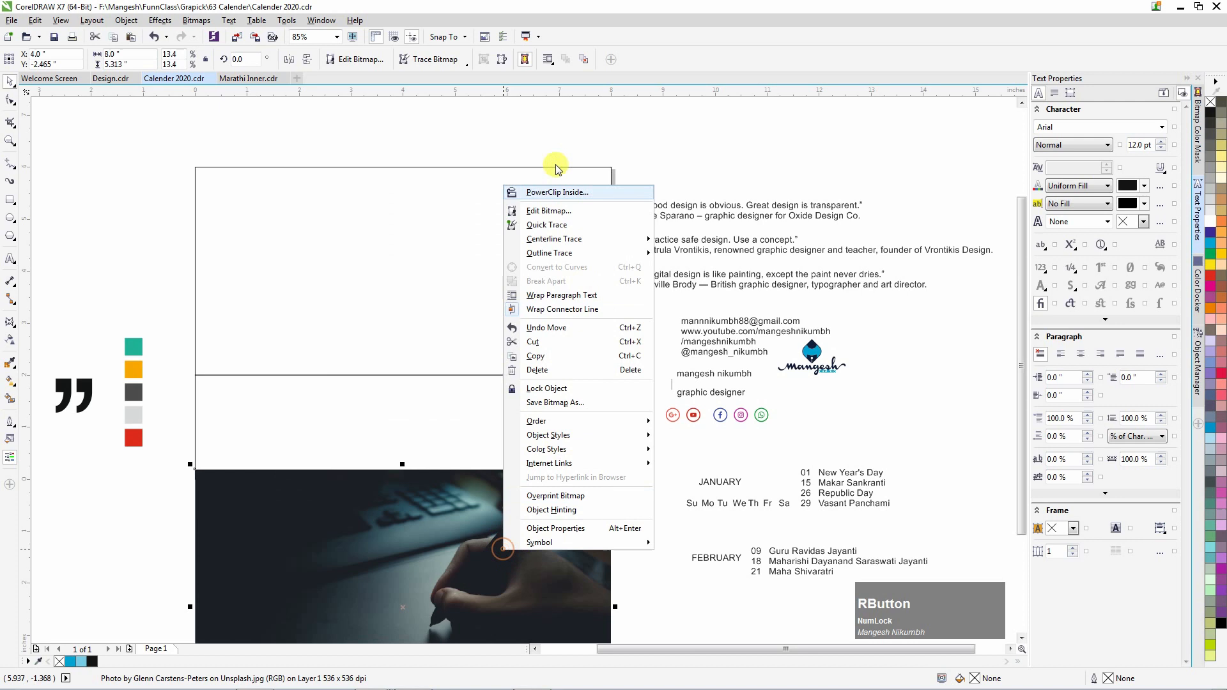
{"action": "left_click", "coordinate": [540, 191]}
{"action": "left_click", "coordinate": [488, 197]}
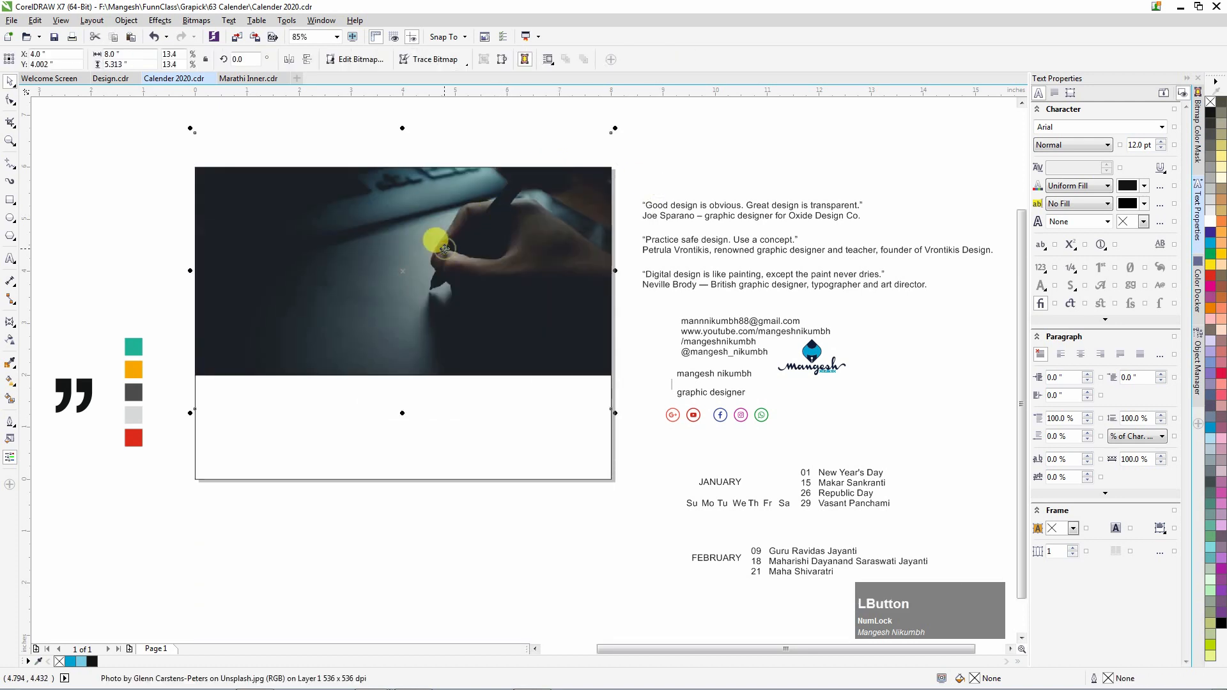
{"action": "key", "text": "Down"}
{"action": "key", "text": "Down"}
{"action": "key", "text": "Down"}
{"action": "key", "text": "Down"}
{"action": "key", "text": "Down"}
{"action": "key", "text": "Down"}
{"action": "key", "text": "Down"}
{"action": "key", "text": "Down"}
{"action": "key", "text": "Down"}
{"action": "key", "text": "Down"}
{"action": "key", "text": "Down"}
{"action": "key", "text": "Down"}
{"action": "key", "text": "Down"}
{"action": "key", "text": "Down"}
{"action": "key", "text": "Down"}
{"action": "key", "text": "Down"}
{"action": "key", "text": "Down"}
{"action": "key", "text": "Down"}
{"action": "key", "text": "Down"}
{"action": "key", "text": "Down"}
Draw a thin strip along the photo's bottom edge and copy the light-grey swatch's properties onto it.
{"action": "key", "text": "Up"}
{"action": "key", "text": "Up"}
{"action": "key", "text": "Up"}
{"action": "key", "text": "Up"}
{"action": "key", "text": "Up"}
{"action": "key", "text": "Up"}
{"action": "key", "text": "Up"}
{"action": "key", "text": "Up"}
{"action": "key", "text": "Up"}
{"action": "key", "text": "Up"}
{"action": "key", "text": "Up"}
{"action": "key", "text": "Up"}
{"action": "key", "text": "Up"}
{"action": "left_click", "coordinate": [682, 172]}
{"action": "left_click", "coordinate": [11, 201]}
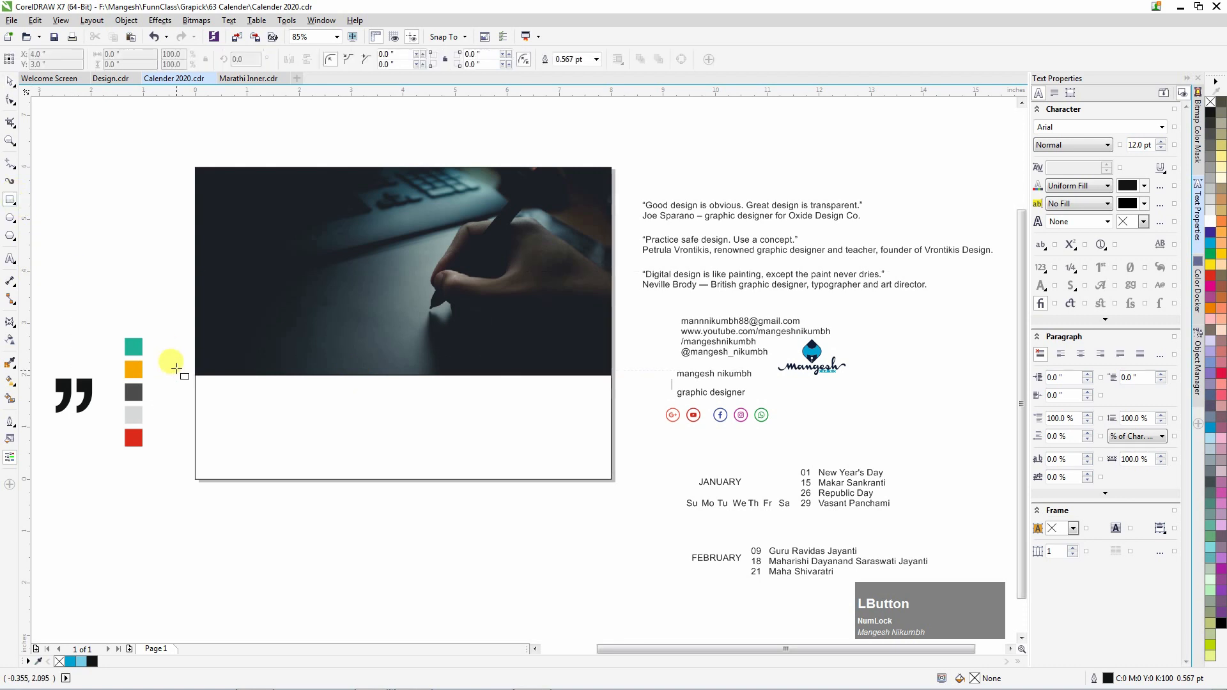
{"action": "left_click_drag", "start_coordinate": [194, 375], "coordinate": [613, 382]}
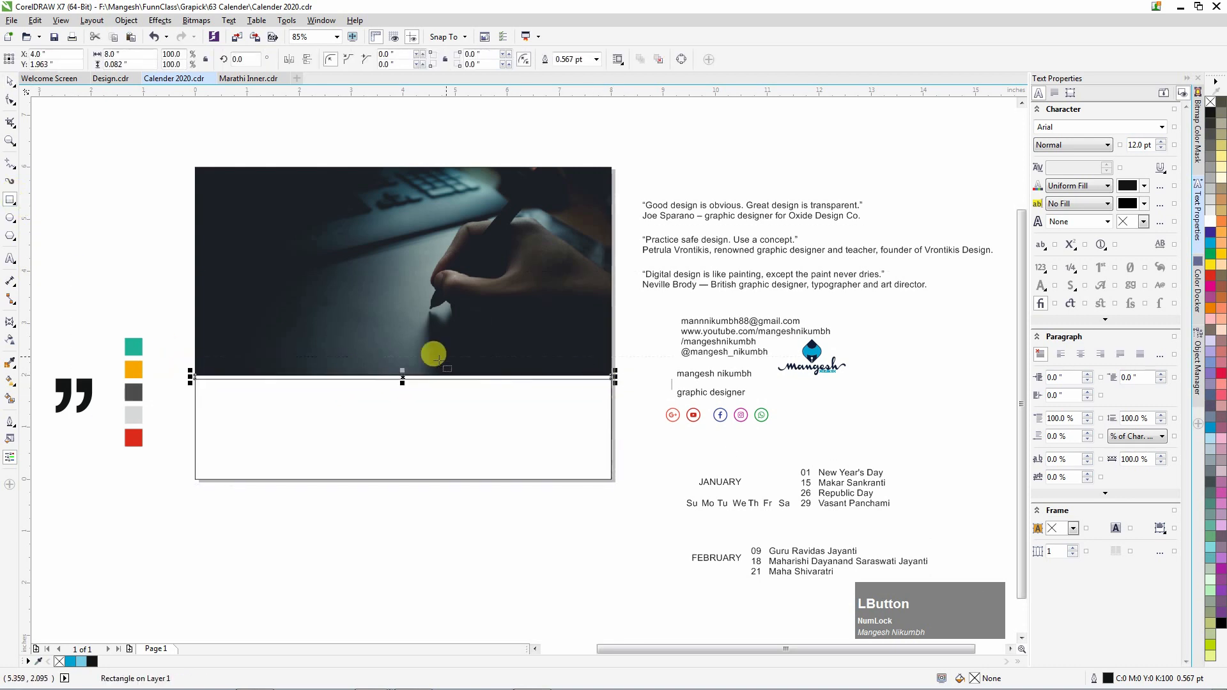
{"action": "scroll", "coordinate": [184, 401], "scroll_direction": "up", "scroll_amount": 2}
{"action": "left_click", "coordinate": [34, 20]}
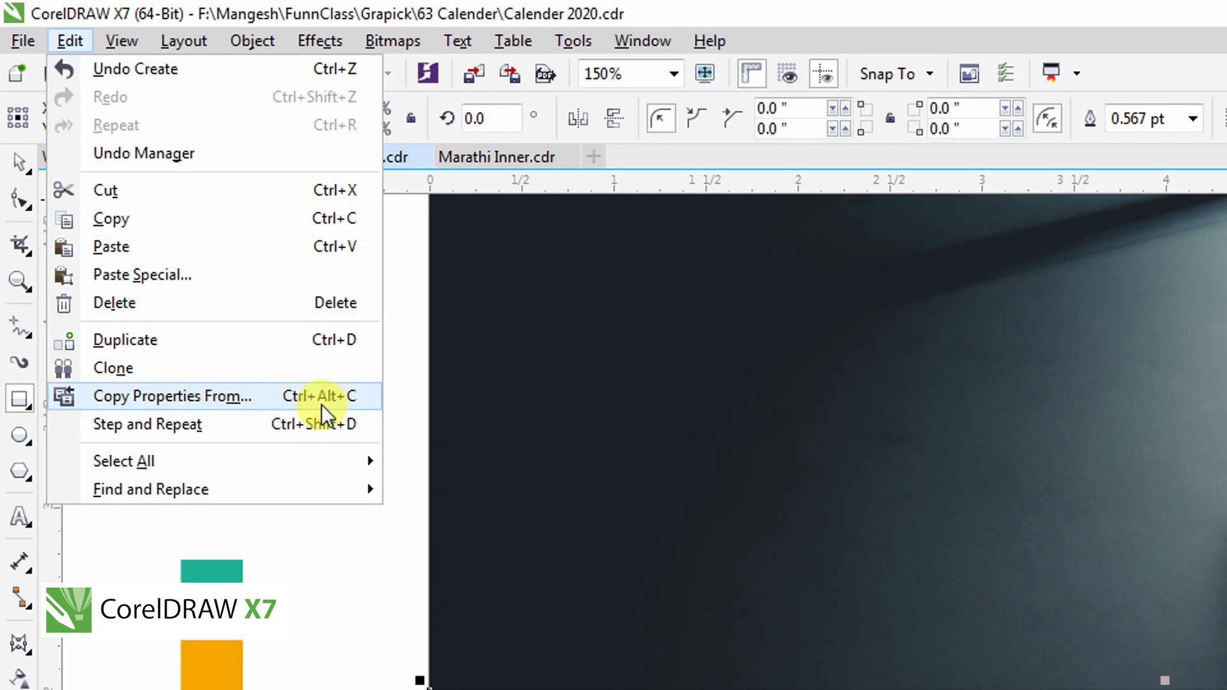
{"action": "left_click", "coordinate": [321, 403]}
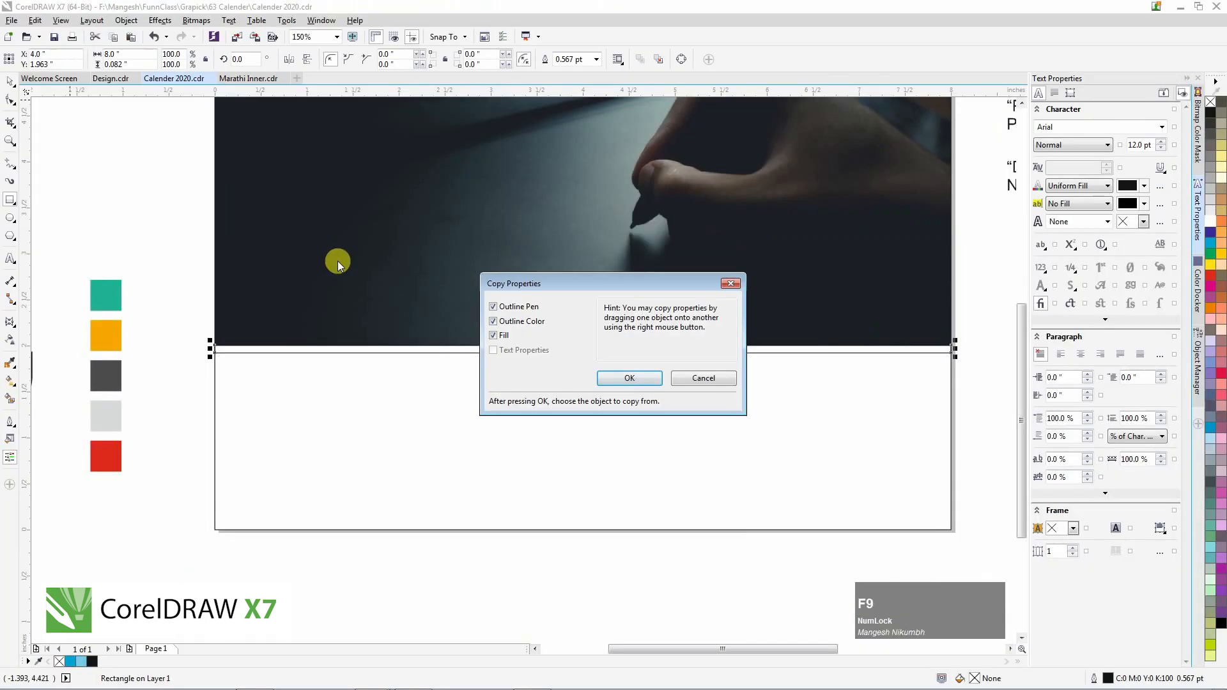
{"action": "left_click", "coordinate": [630, 379]}
{"action": "left_click", "coordinate": [96, 417]}
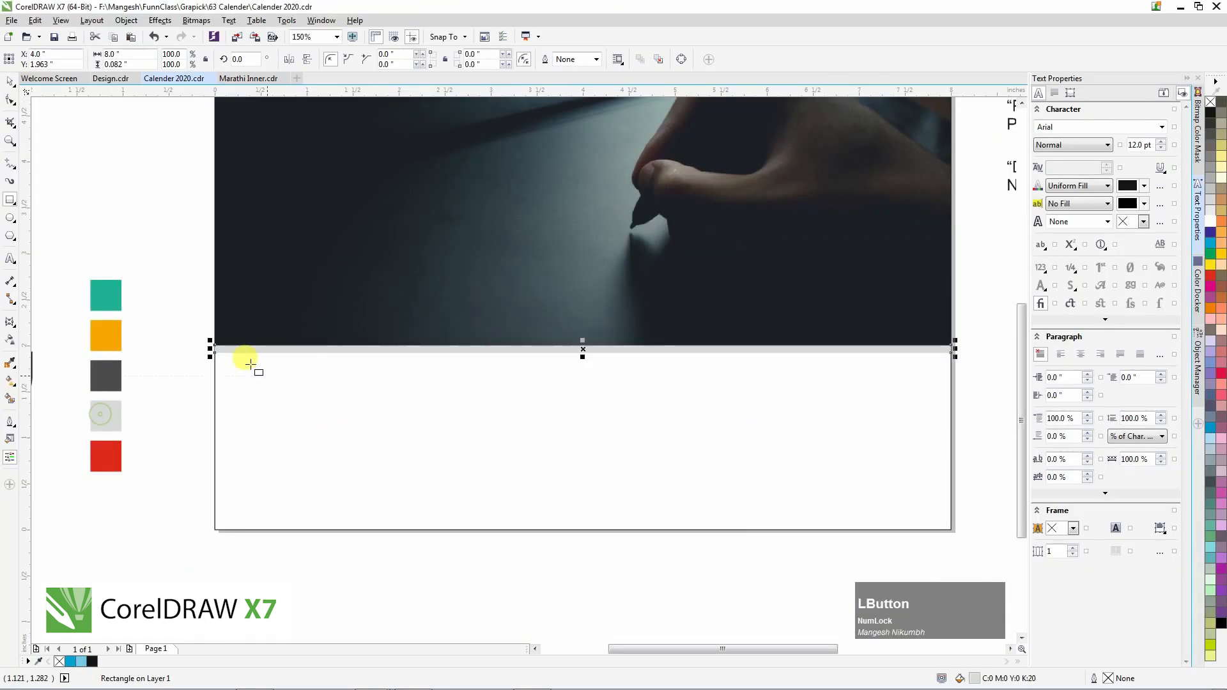
{"action": "left_click", "coordinate": [164, 295]}
Draw a square at the photo's lower-left edge and give it the teal swatch's fill.
{"action": "key", "text": "F4"}
{"action": "left_click", "coordinate": [10, 201]}
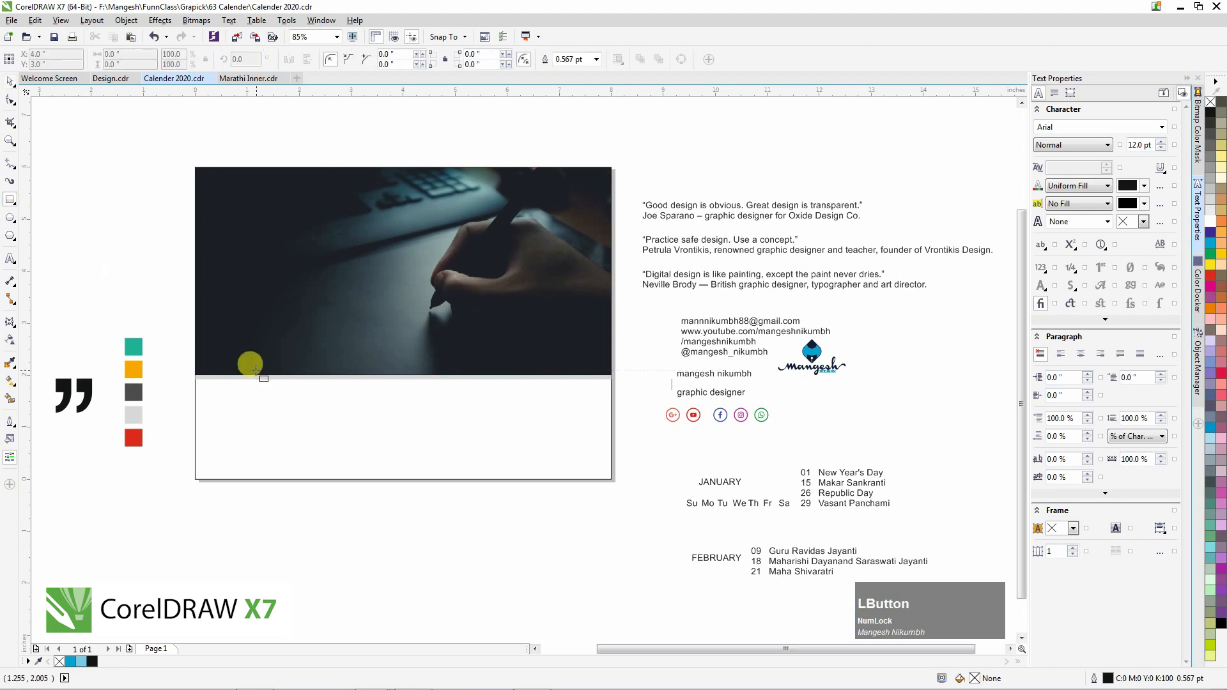
{"action": "scroll", "coordinate": [238, 374], "scroll_direction": "up", "scroll_amount": 2}
{"action": "left_click_drag", "start_coordinate": [225, 339], "coordinate": [326, 436]}
{"action": "key", "text": "ctrl+alt+c"}
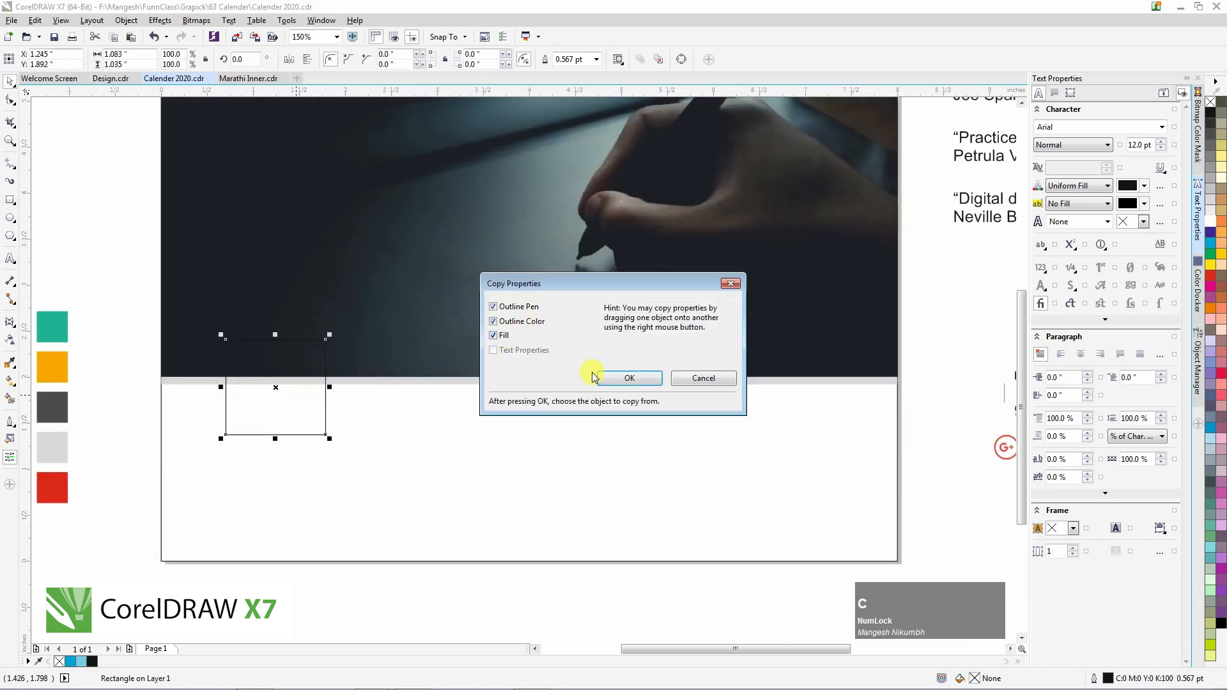
{"action": "left_click", "coordinate": [620, 381]}
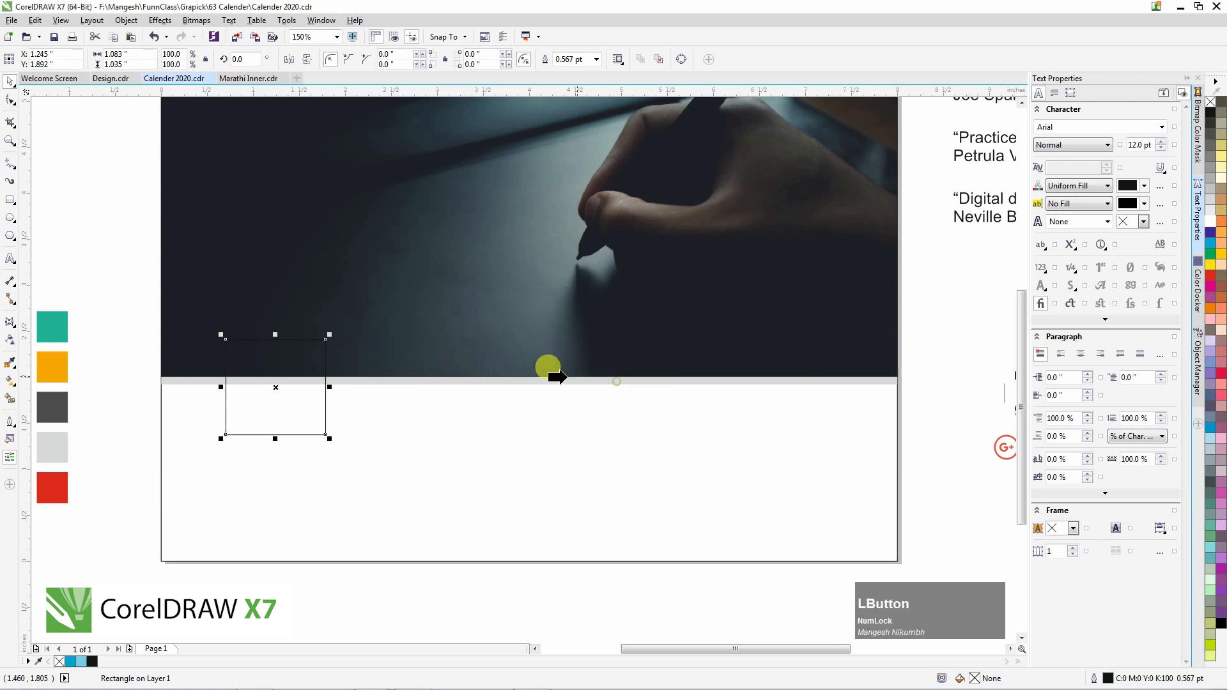
{"action": "left_click", "coordinate": [51, 337]}
Set the full-page rectangle behind the photo to 5 in tall as a temporary reference.
{"action": "scroll", "coordinate": [333, 364], "scroll_direction": "down", "scroll_amount": 2}
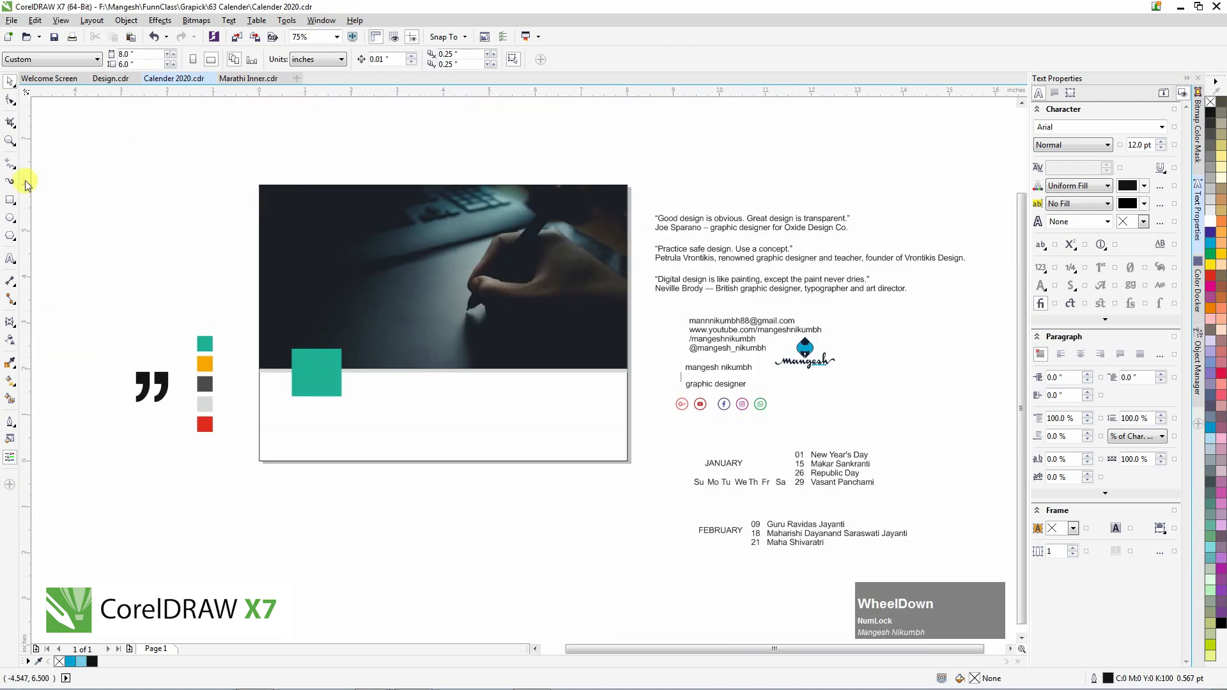
{"action": "left_click", "coordinate": [10, 201]}
{"action": "left_click", "coordinate": [526, 252]}
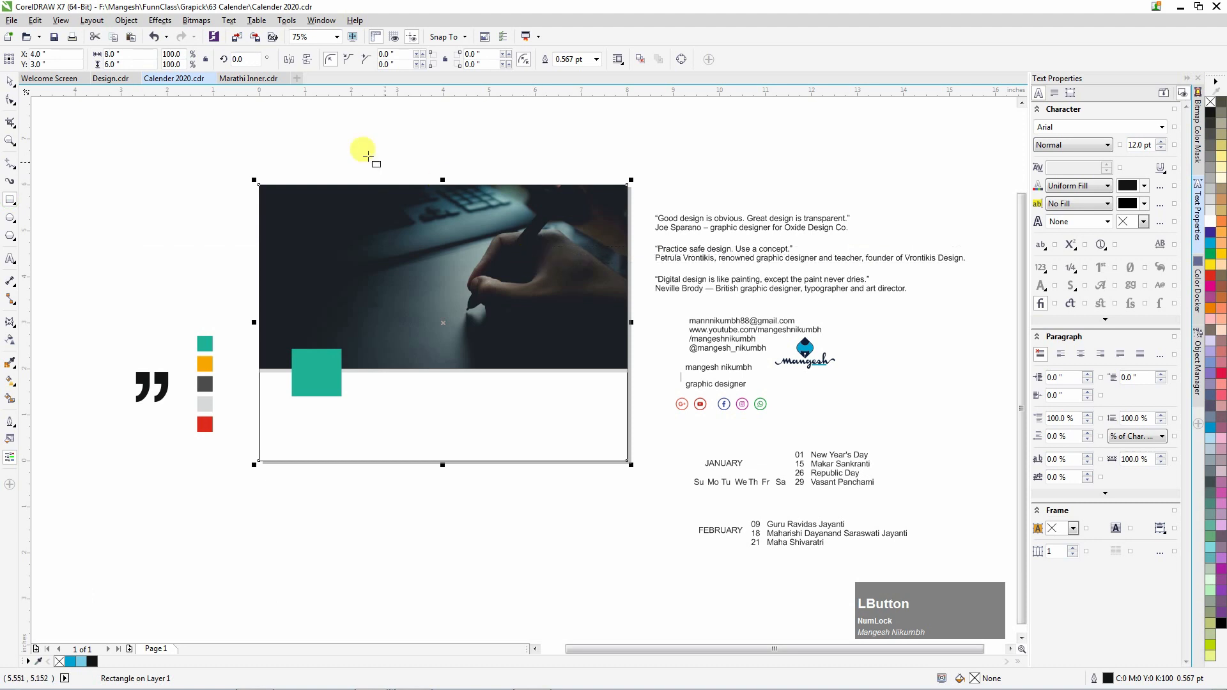
{"action": "type", "text": "5"}
{"action": "key", "text": "KP_Enter"}
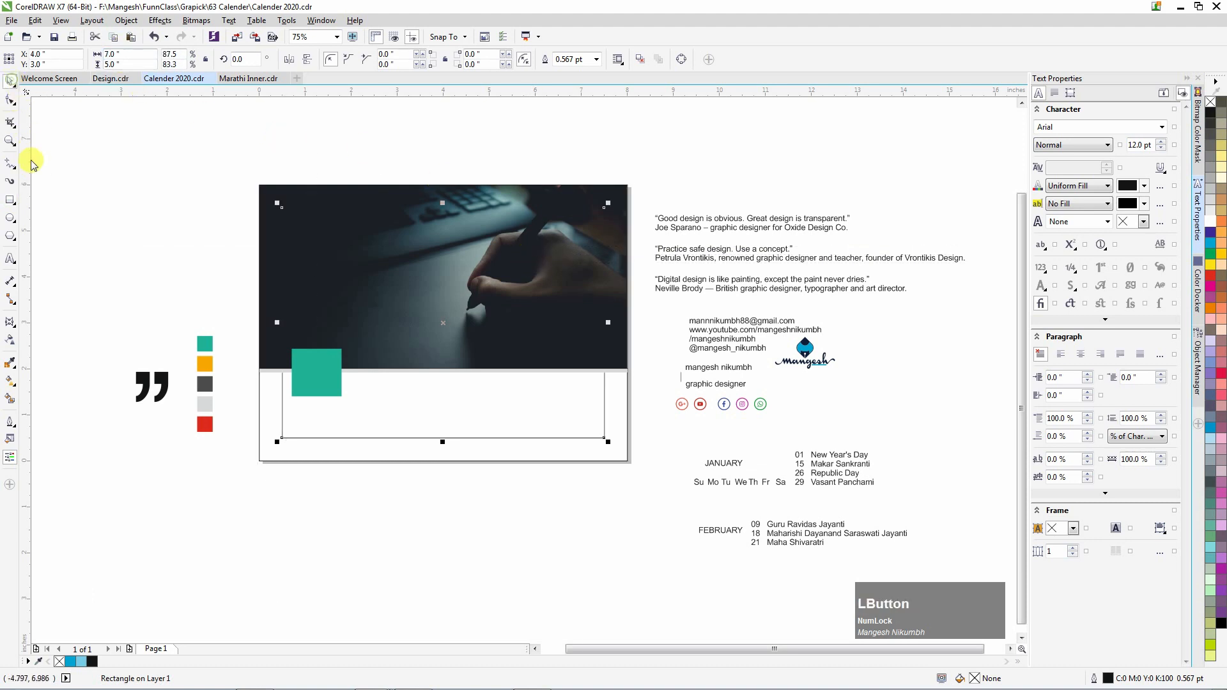
Add margin guidelines, including a vertical one at 7.5 in, then delete the temporary rectangle.
{"action": "left_click_drag", "start_coordinate": [30, 197], "coordinate": [282, 392]}
{"action": "left_click_drag", "start_coordinate": [418, 97], "coordinate": [471, 439]}
{"action": "left_click_drag", "start_coordinate": [24, 157], "coordinate": [604, 390]}
{"action": "left_click", "coordinate": [476, 250]}
{"action": "scroll", "coordinate": [421, 111], "scroll_direction": "up", "scroll_amount": 1}
{"action": "left_click_drag", "start_coordinate": [555, 92], "coordinate": [532, 302]}
{"action": "scroll", "coordinate": [532, 299], "scroll_direction": "down", "scroll_amount": 1}
{"action": "left_click", "coordinate": [561, 494]}
{"action": "key", "text": "Delete"}
Enable snapping to the document and baseline grids and move the teal square onto the guideline corner.
{"action": "scroll", "coordinate": [397, 510], "scroll_direction": "up", "scroll_amount": 1}
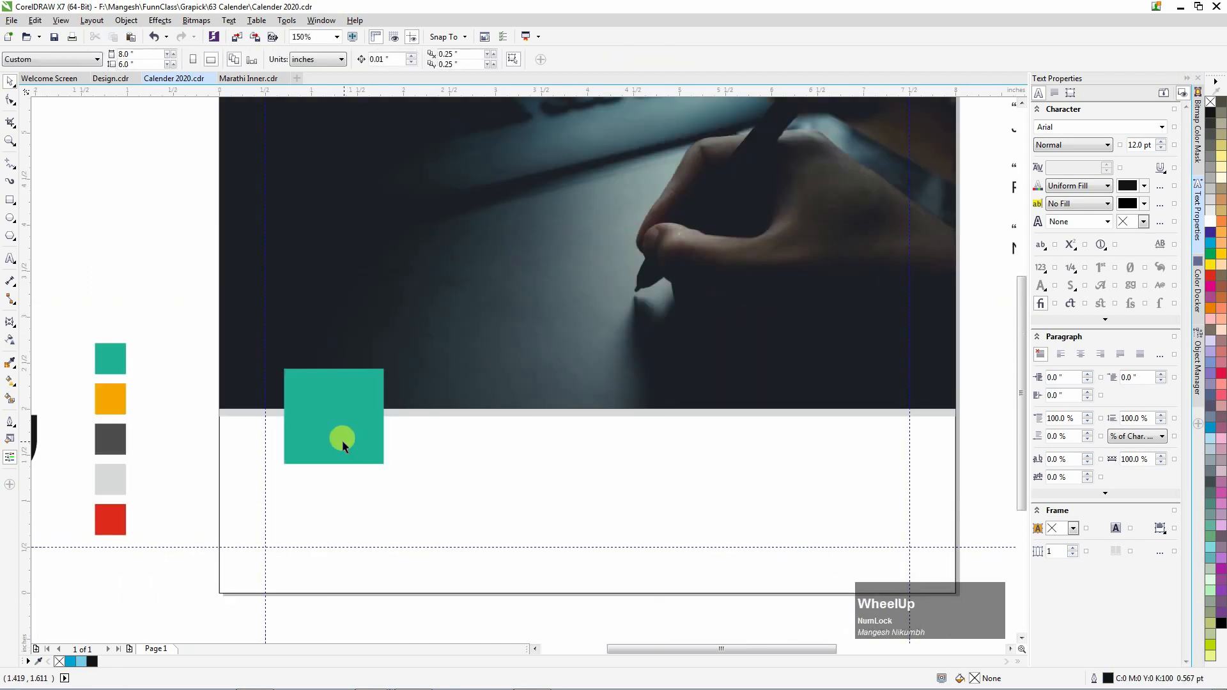
{"action": "left_click", "coordinate": [340, 433]}
{"action": "left_click", "coordinate": [448, 36]}
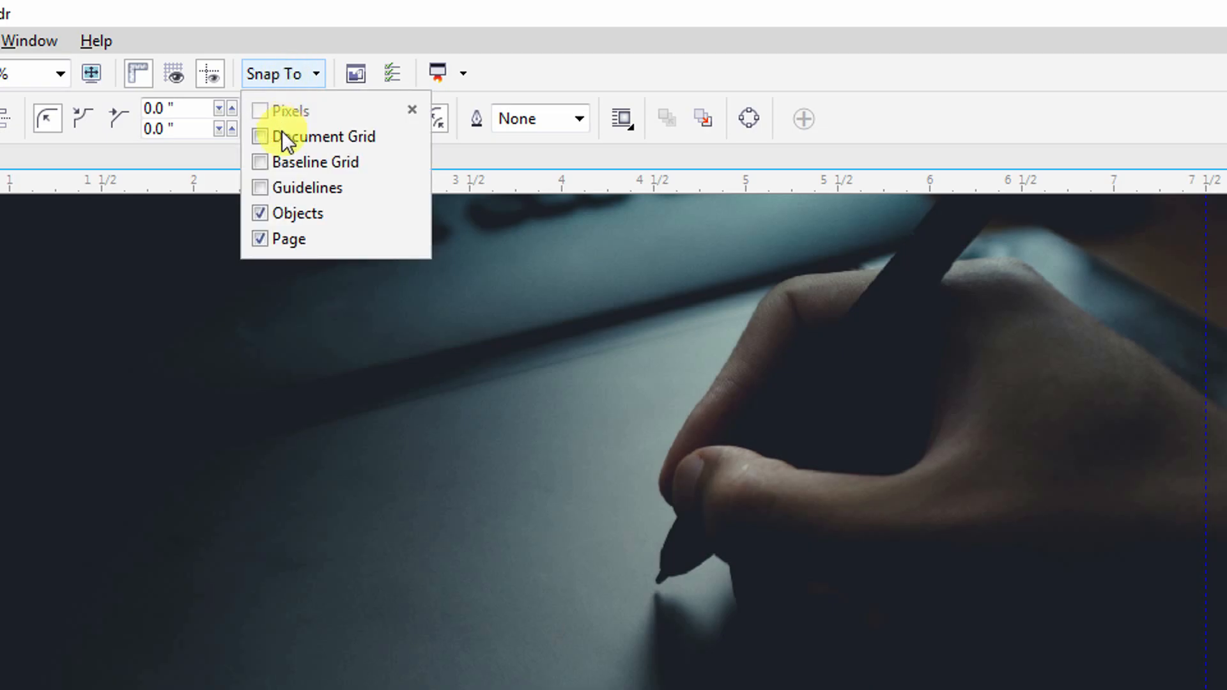
{"action": "left_click", "coordinate": [285, 136]}
{"action": "left_click", "coordinate": [285, 162]}
{"action": "scroll", "coordinate": [393, 439], "scroll_direction": "up", "scroll_amount": 1}
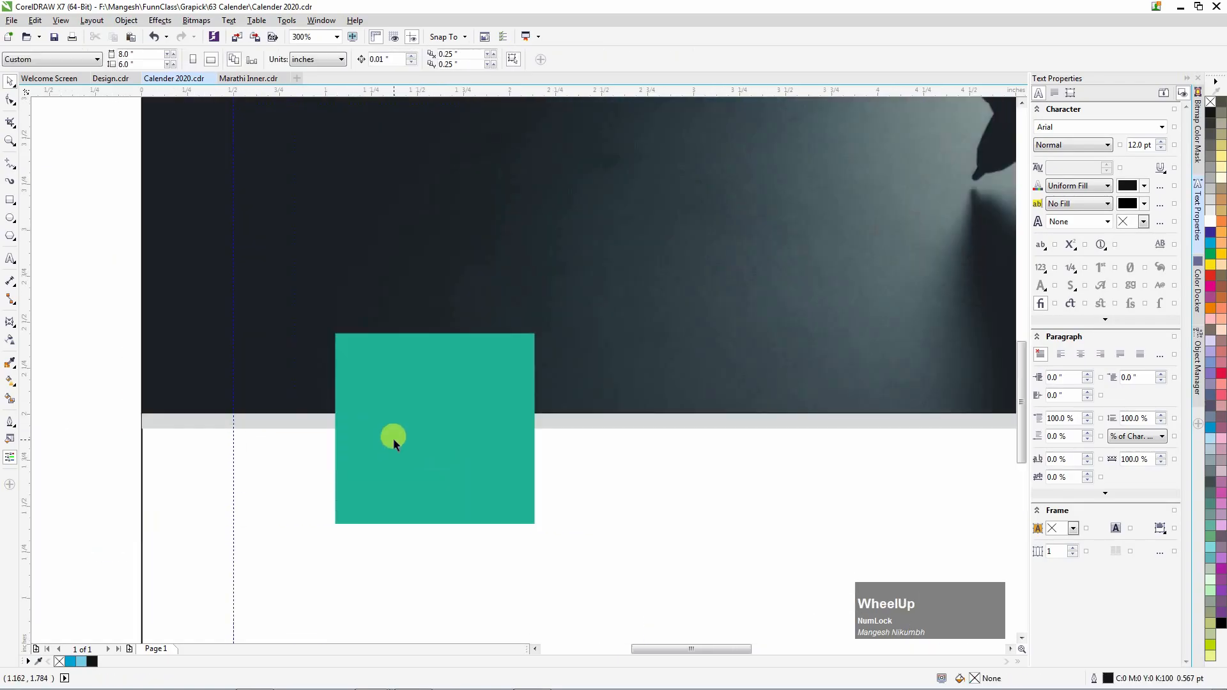
{"action": "left_click_drag", "start_coordinate": [393, 438], "coordinate": [324, 407]}
{"action": "scroll", "coordinate": [378, 408], "scroll_direction": "down", "scroll_amount": 1}
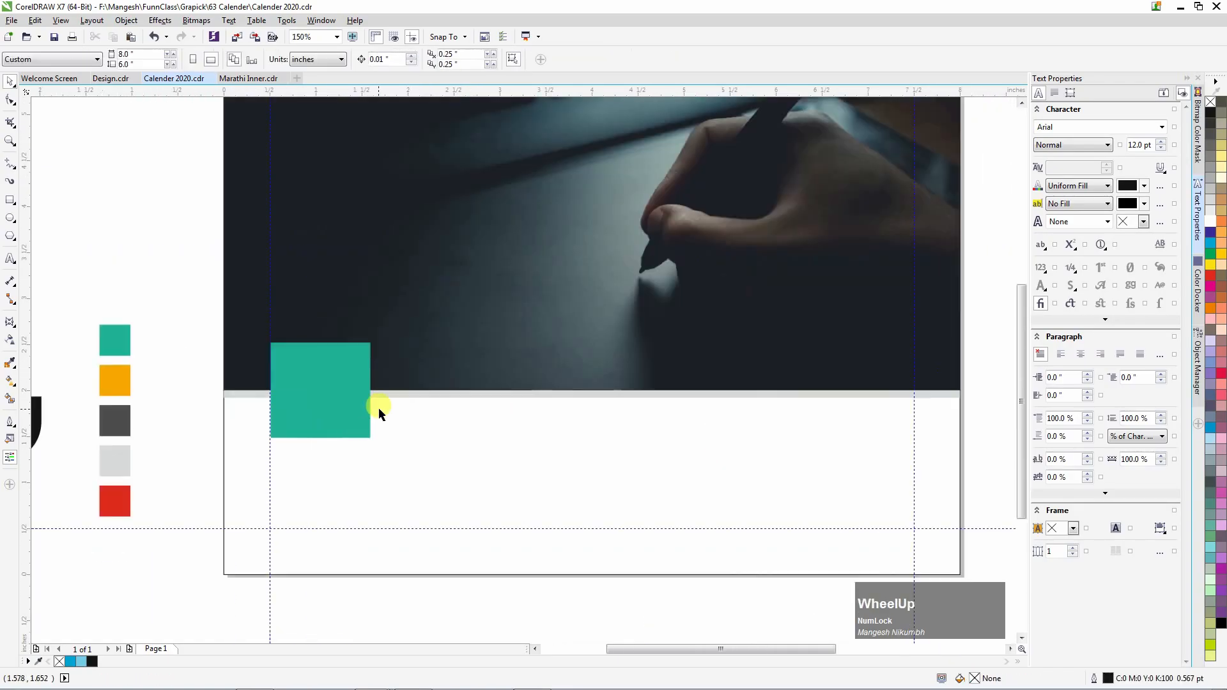
Round all corners of the teal square and drag the JANUARY text onto it.
{"action": "left_click", "coordinate": [326, 400]}
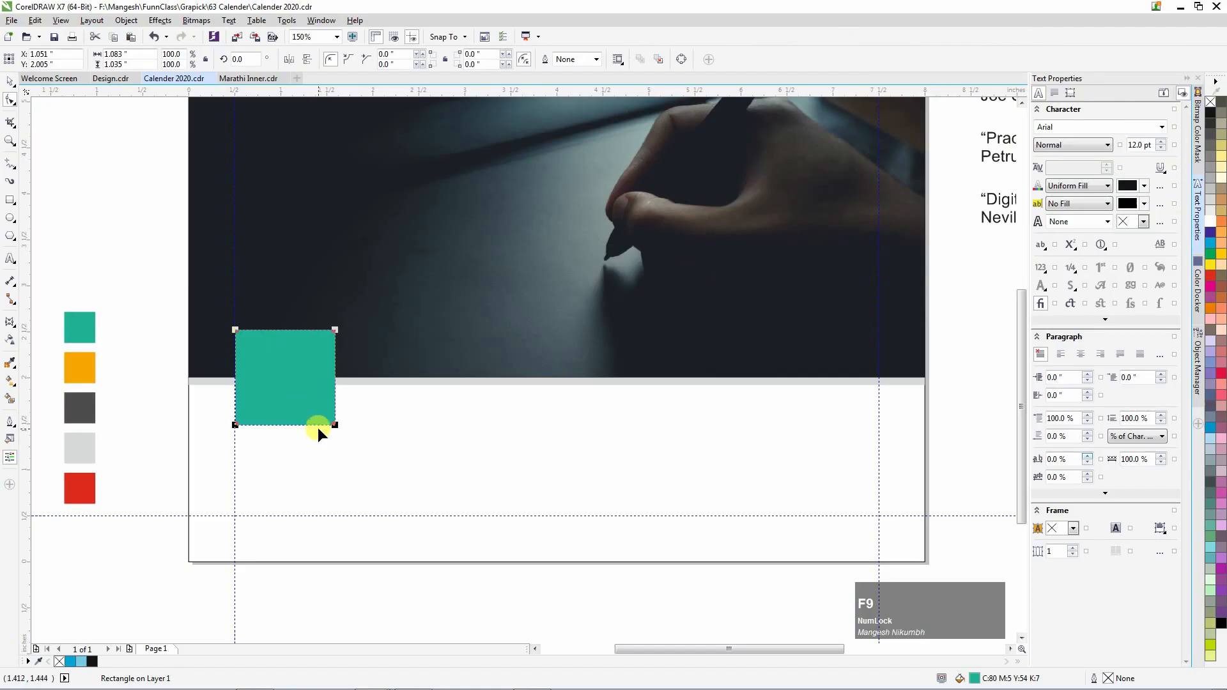
{"action": "scroll", "coordinate": [231, 333], "scroll_direction": "up", "scroll_amount": 2}
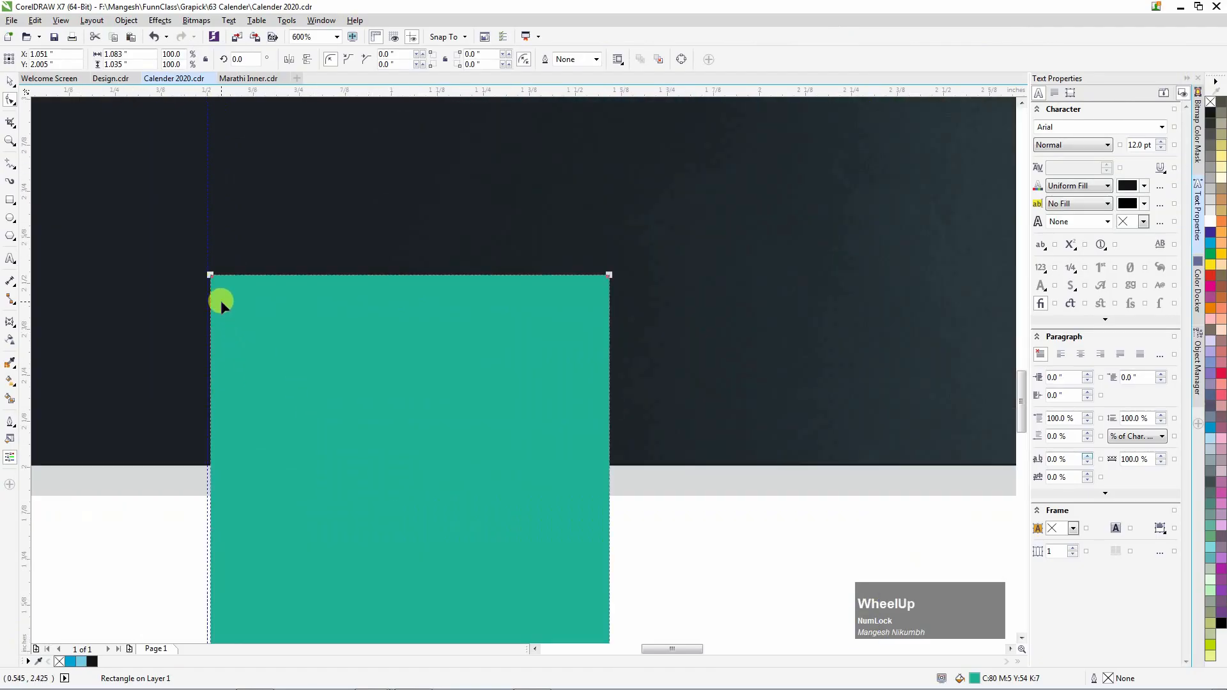
{"action": "left_click_drag", "start_coordinate": [211, 273], "coordinate": [245, 290]}
{"action": "scroll", "coordinate": [266, 345], "scroll_direction": "down", "scroll_amount": 1}
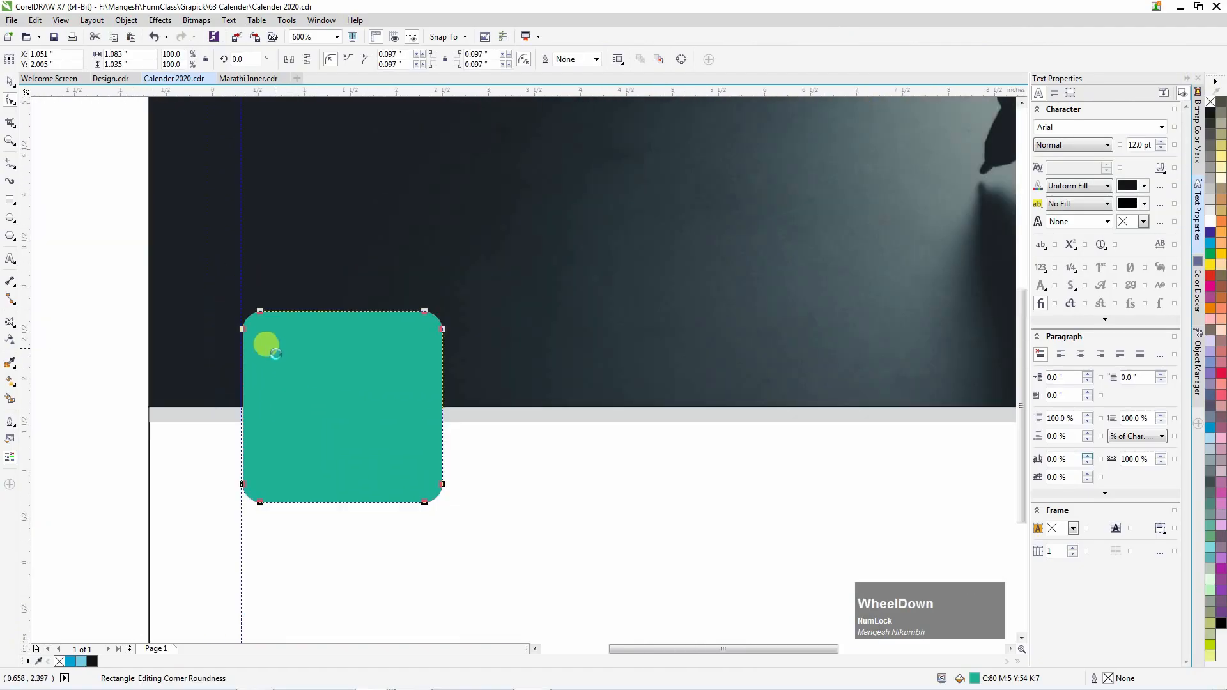
{"action": "scroll", "coordinate": [267, 346], "scroll_direction": "down", "scroll_amount": 1}
{"action": "key", "text": "space"}
{"action": "left_click", "coordinate": [144, 304]}
{"action": "scroll", "coordinate": [292, 387], "scroll_direction": "down", "scroll_amount": 1}
{"action": "left_click_drag", "start_coordinate": [720, 481], "coordinate": [298, 373]}
Centre JANUARY horizontally on the teal square.
{"action": "scroll", "coordinate": [300, 373], "scroll_direction": "up", "scroll_amount": 1}
{"action": "left_click", "coordinate": [170, 275]}
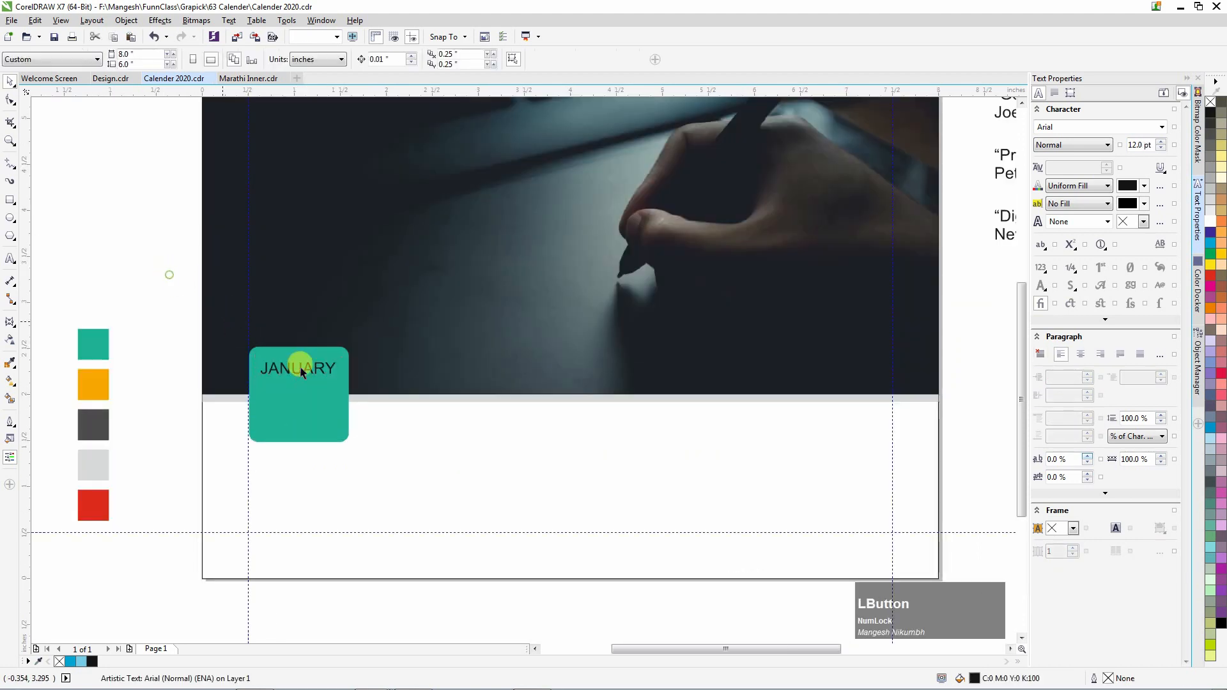
{"action": "left_click", "coordinate": [305, 371]}
{"action": "left_click", "coordinate": [306, 368]}
{"action": "left_click", "coordinate": [309, 384], "text": "shift"}
{"action": "key", "text": "c"}
{"action": "left_click", "coordinate": [186, 309]}
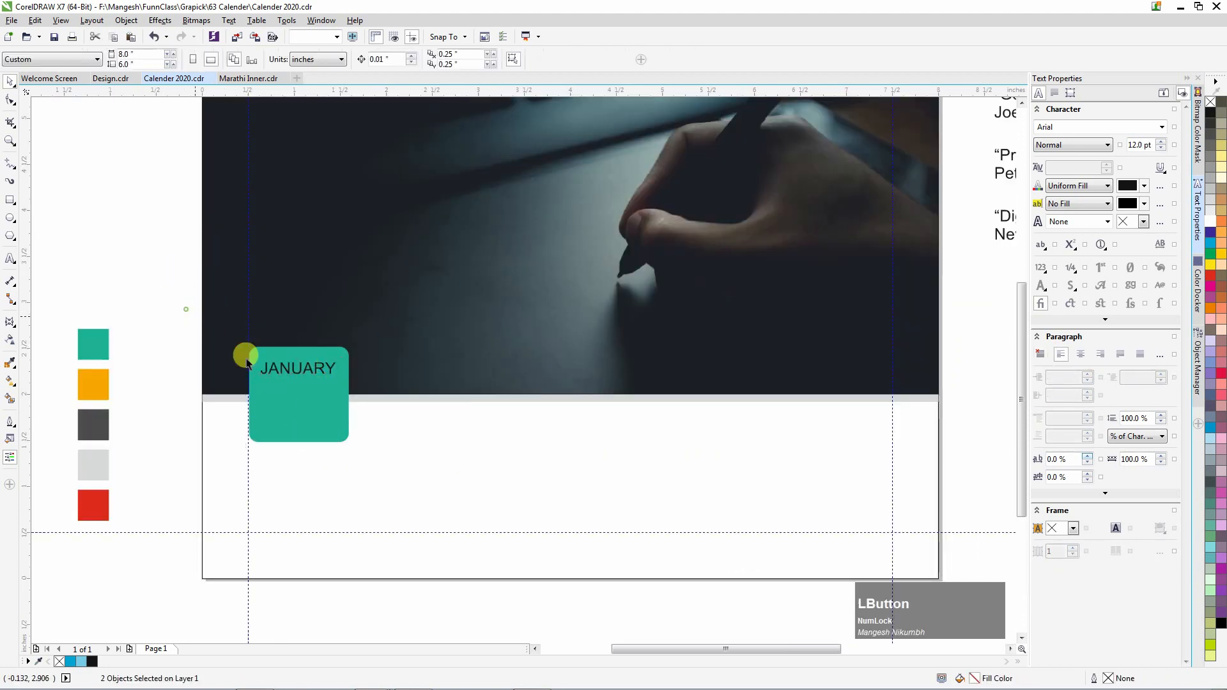
Set the JANUARY text to the Heading Pro Double font.
{"action": "left_click", "coordinate": [295, 368]}
{"action": "left_click", "coordinate": [384, 59]}
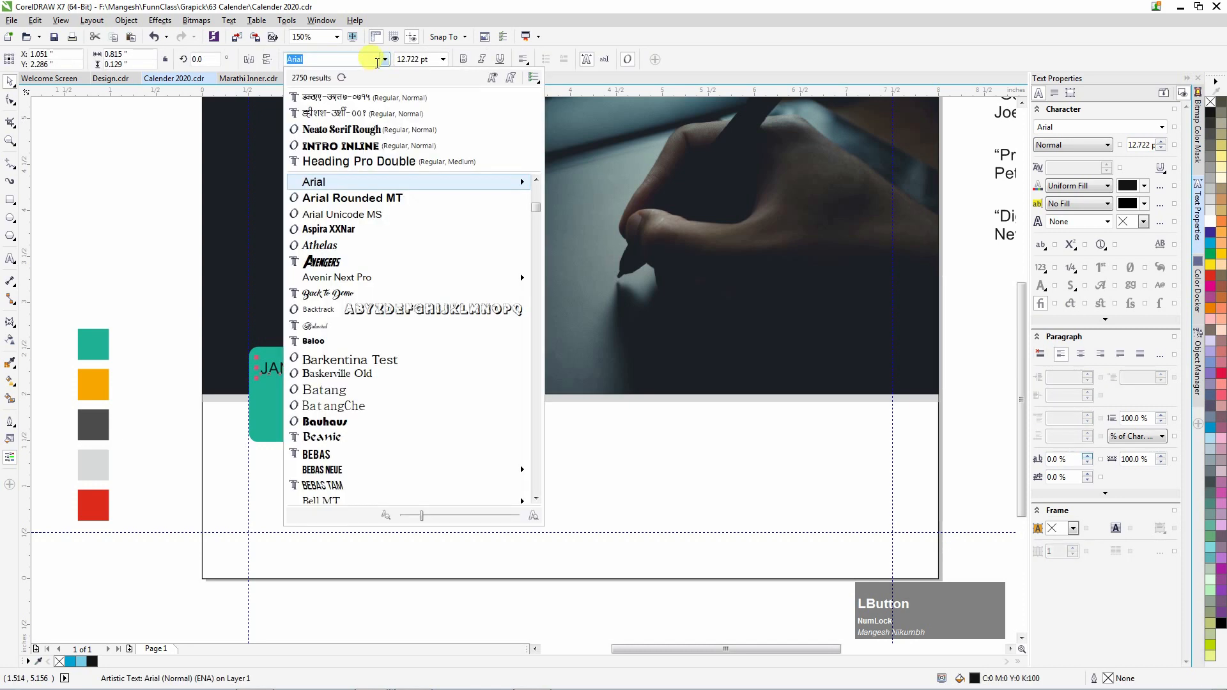
{"action": "scroll", "coordinate": [378, 165], "scroll_direction": "up", "scroll_amount": 7}
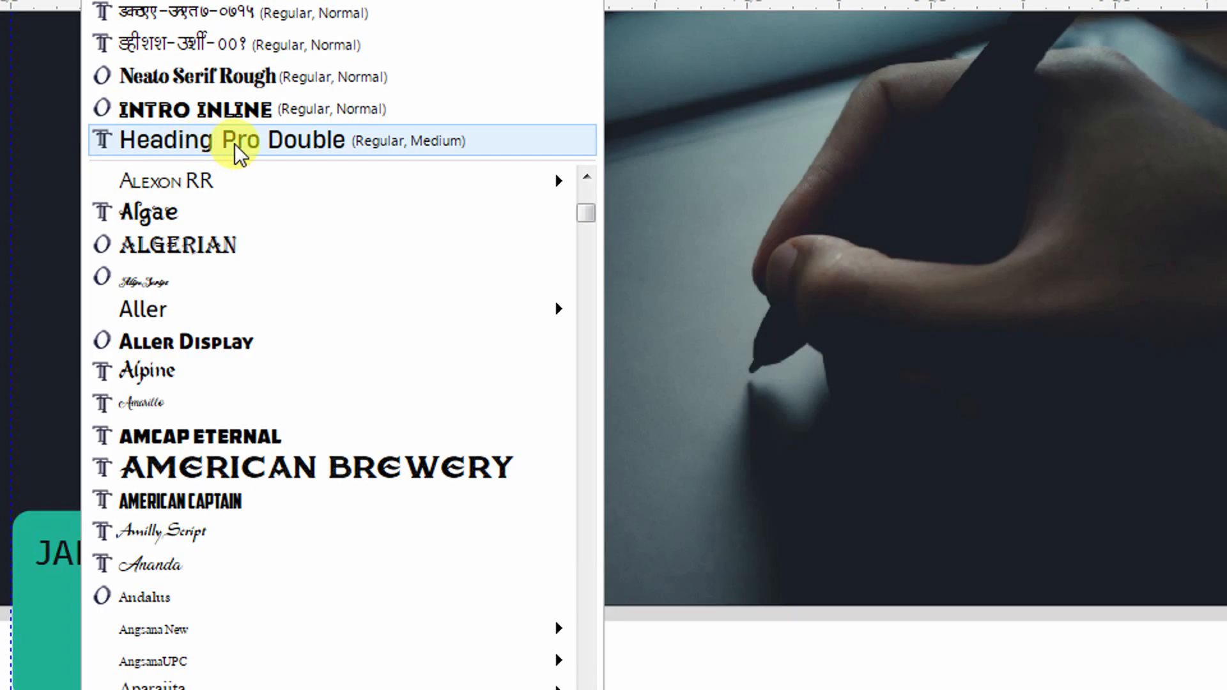
{"action": "left_click", "coordinate": [235, 144]}
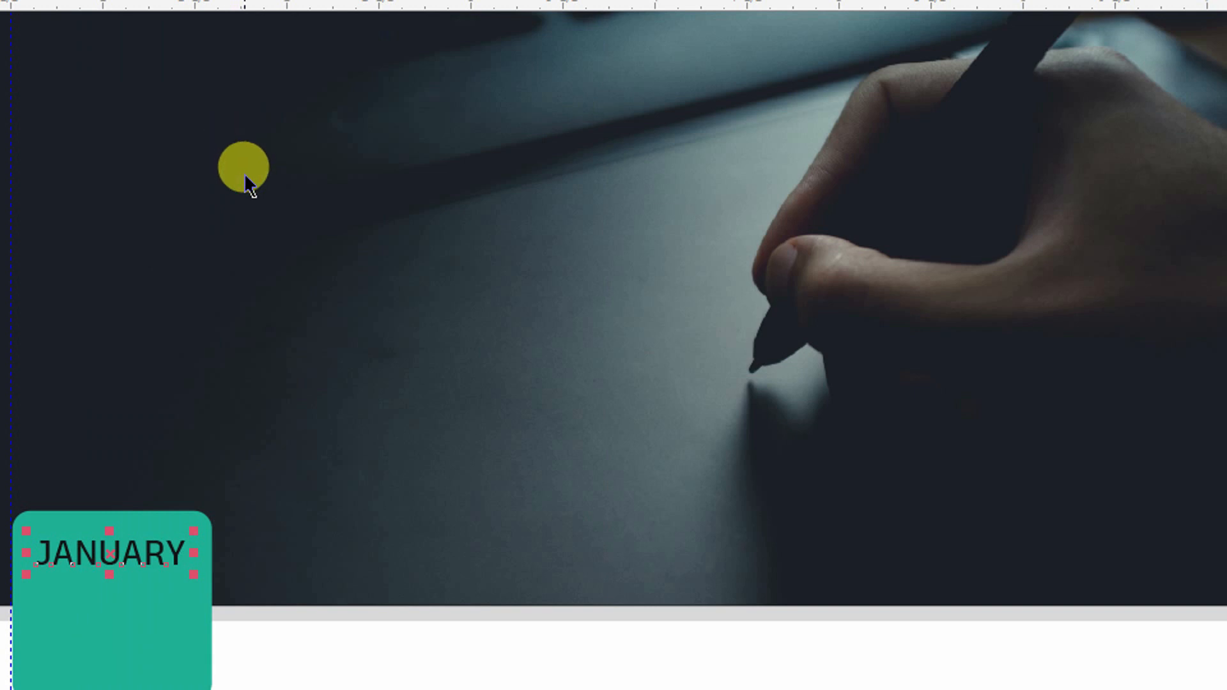
{"action": "scroll", "coordinate": [266, 333], "scroll_direction": "up", "scroll_amount": 2}
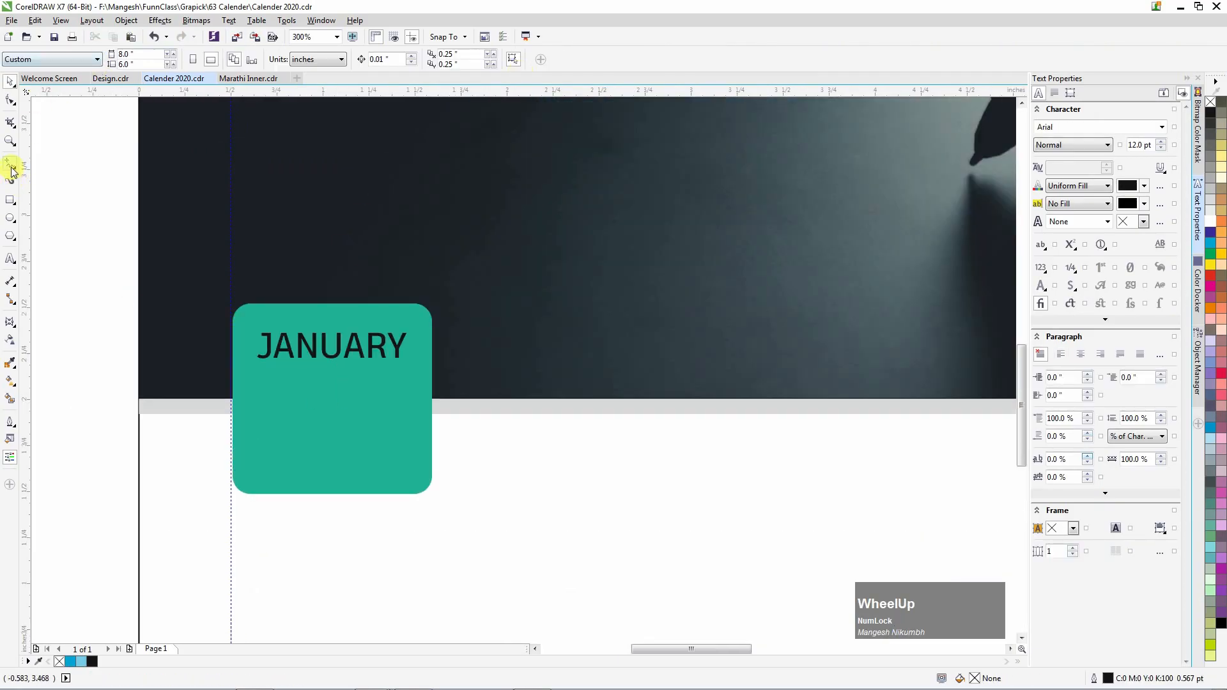
Draw a straight 2-point line under JANUARY across the badge.
{"action": "left_click", "coordinate": [11, 172]}
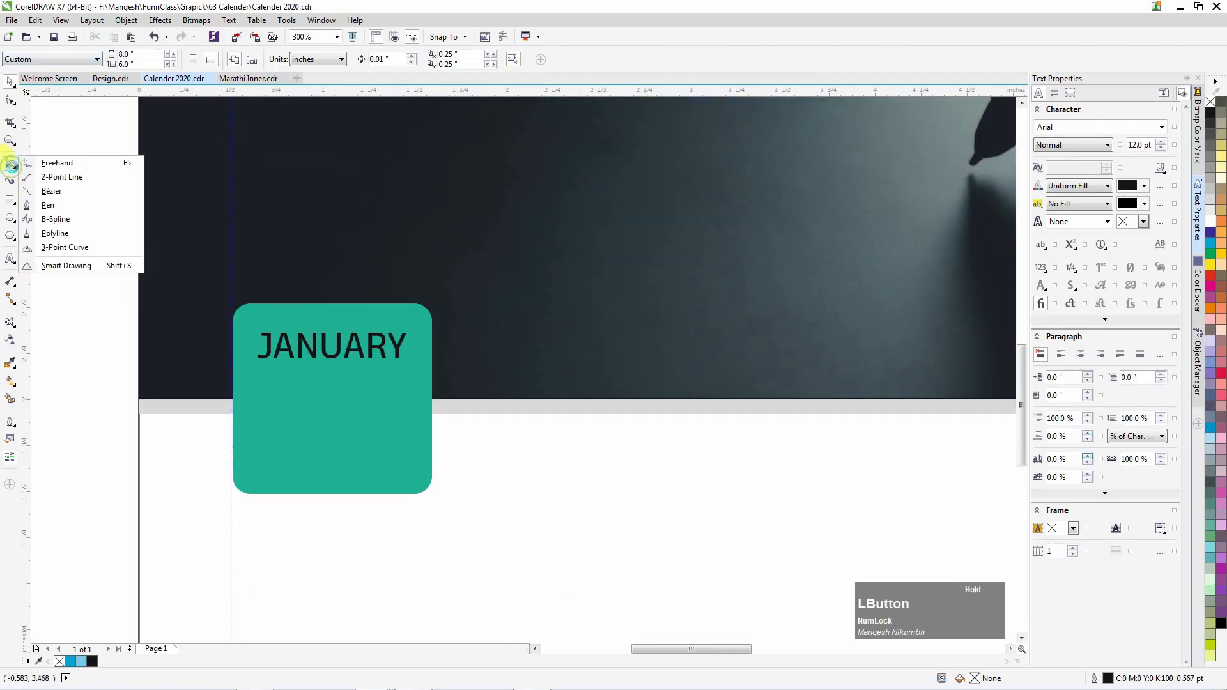
{"action": "left_click", "coordinate": [40, 179]}
{"action": "left_click_drag", "start_coordinate": [515, 507], "coordinate": [812, 507]}
{"action": "key", "text": "space"}
{"action": "left_click", "coordinate": [696, 440]}
Duplicate JANUARY below the line and retype the copy as 01.
{"action": "left_click_drag", "start_coordinate": [712, 429], "coordinate": [784, 646]}
{"action": "right_click", "coordinate": [784, 646]}
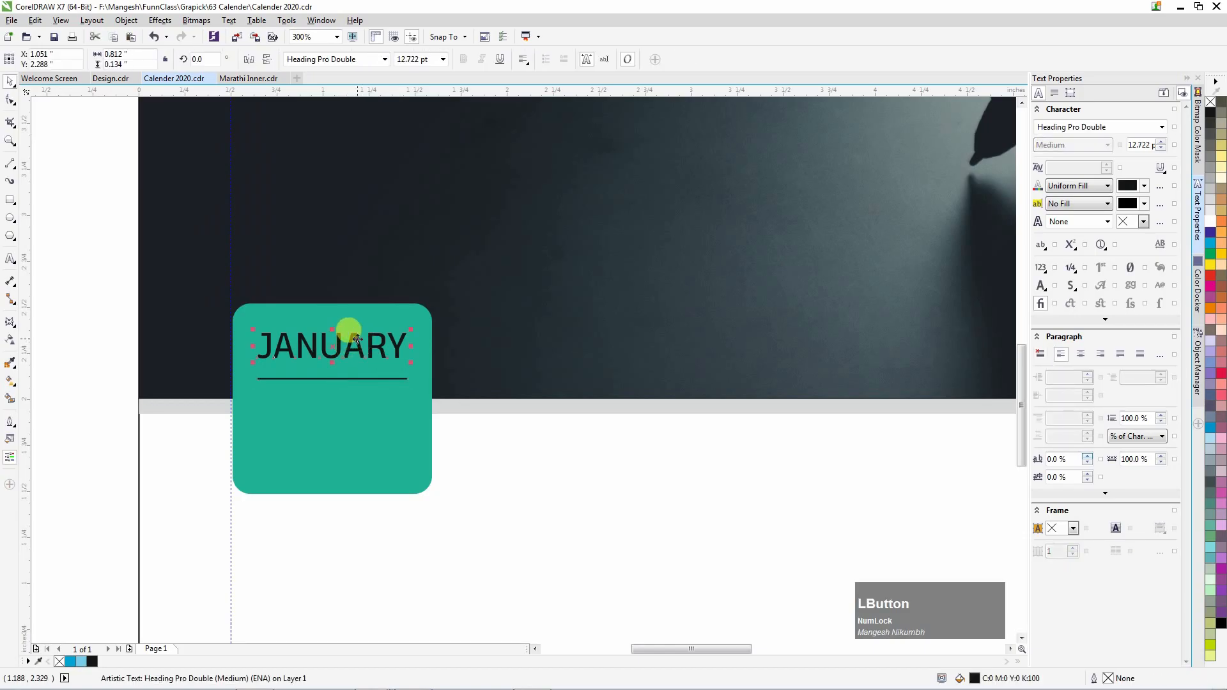
{"action": "double_click", "coordinate": [384, 442]}
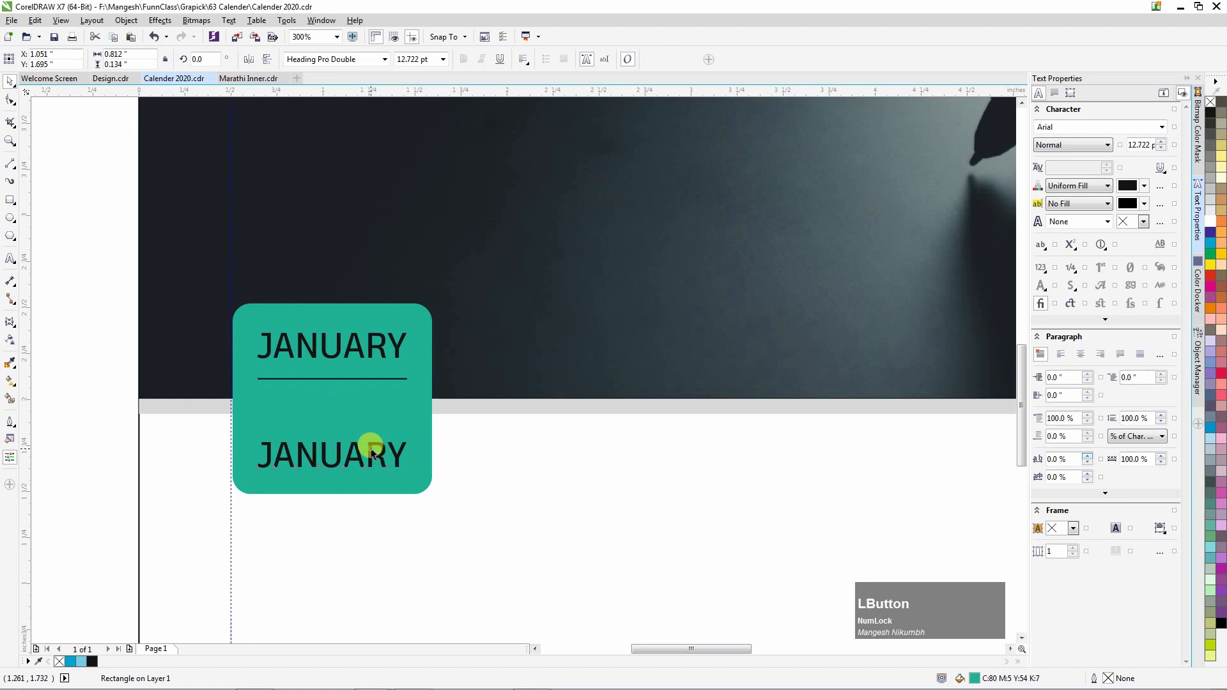
{"action": "key", "text": "ctrl+a"}
{"action": "type", "text": "01"}
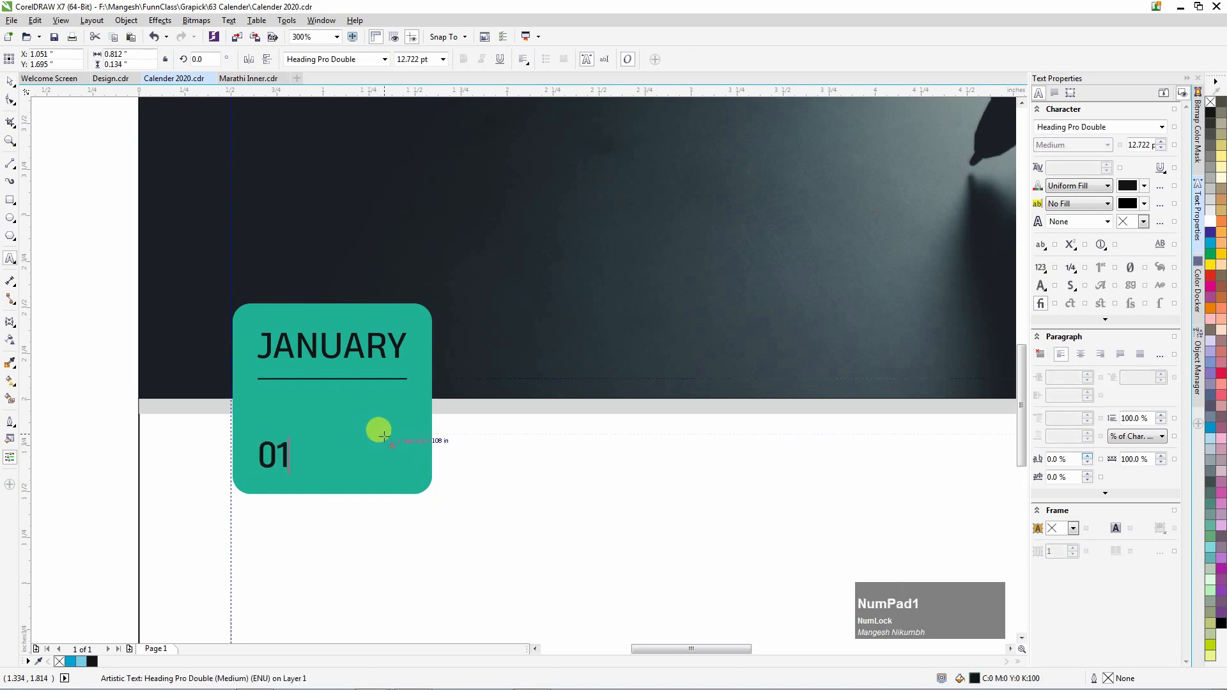
Enlarge 01, centre it under the line, and set it to Heading Pro Double Light.
{"action": "left_click_drag", "start_coordinate": [293, 438], "coordinate": [375, 370]}
{"action": "left_click", "coordinate": [389, 379], "text": "shift"}
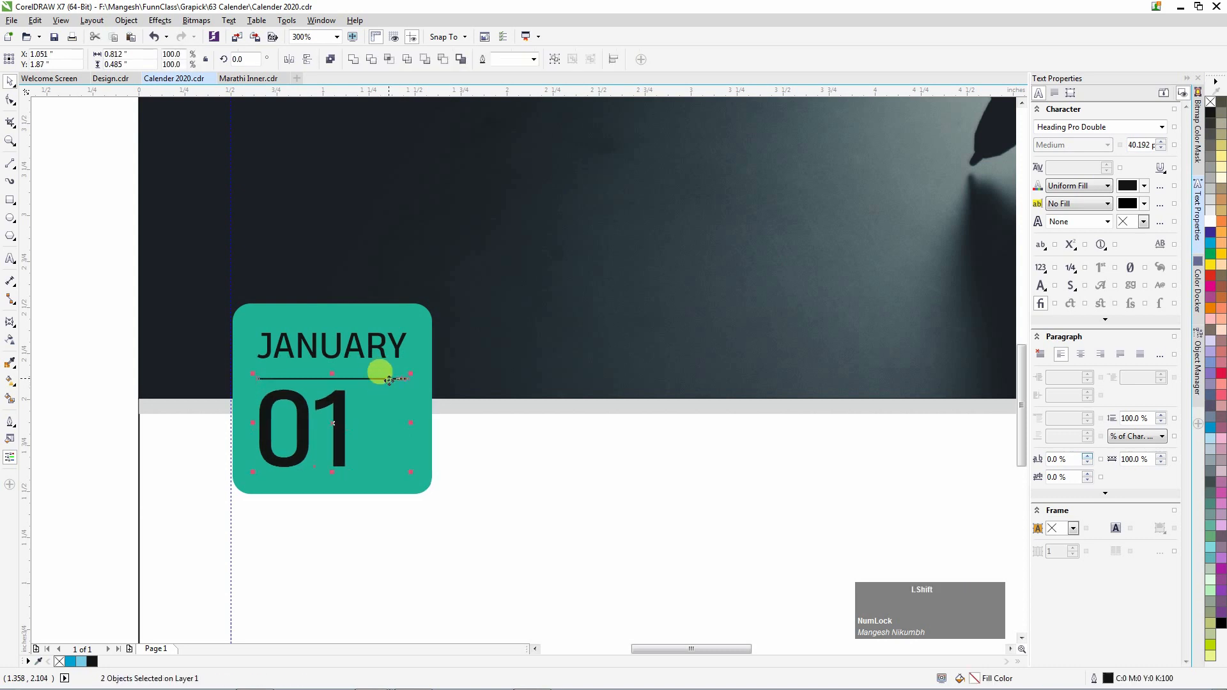
{"action": "key", "text": "c"}
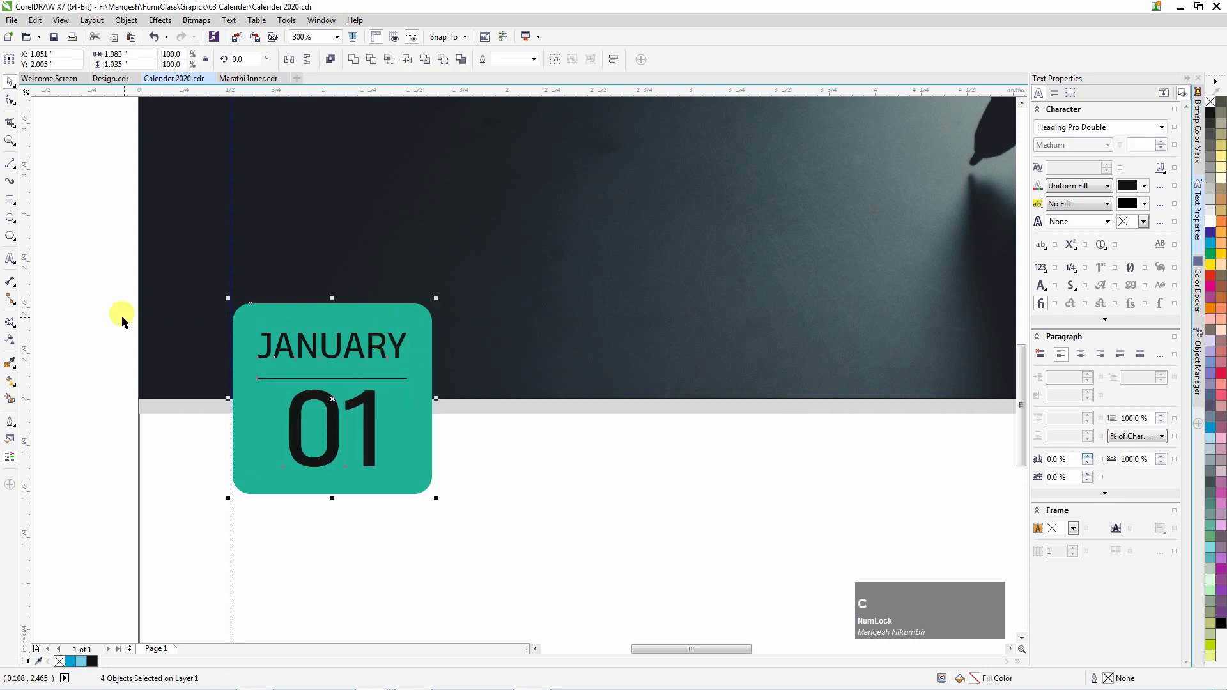
{"action": "left_click", "coordinate": [370, 464]}
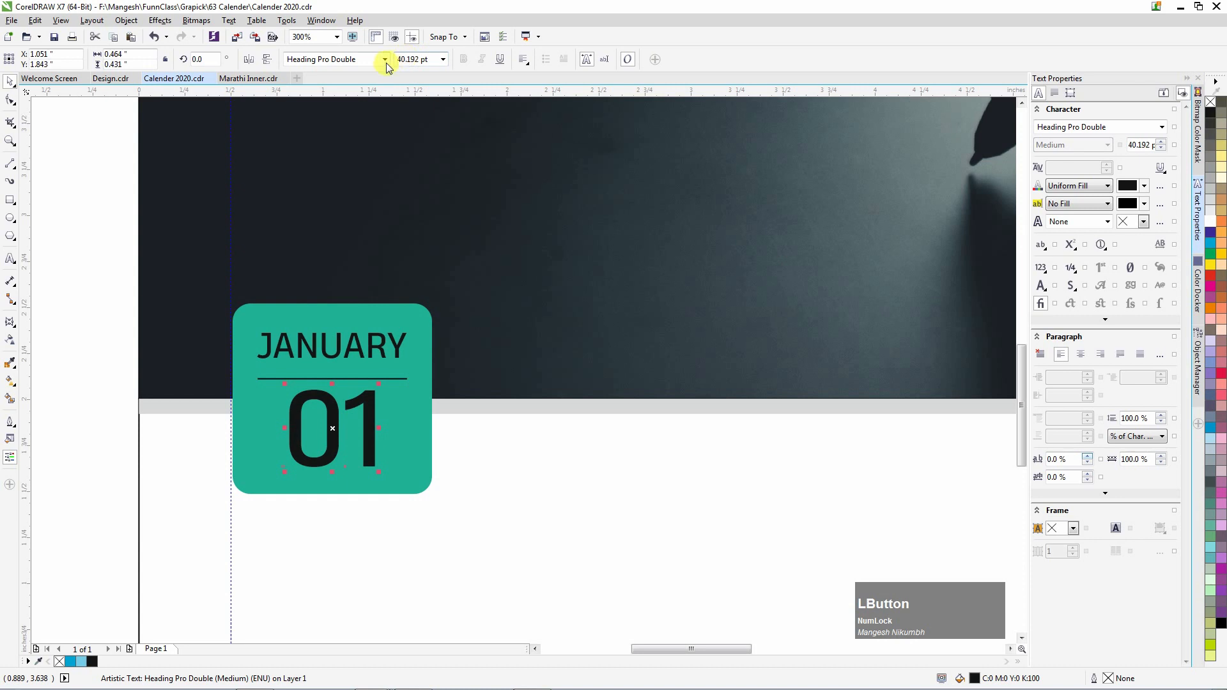
{"action": "left_click", "coordinate": [385, 60]}
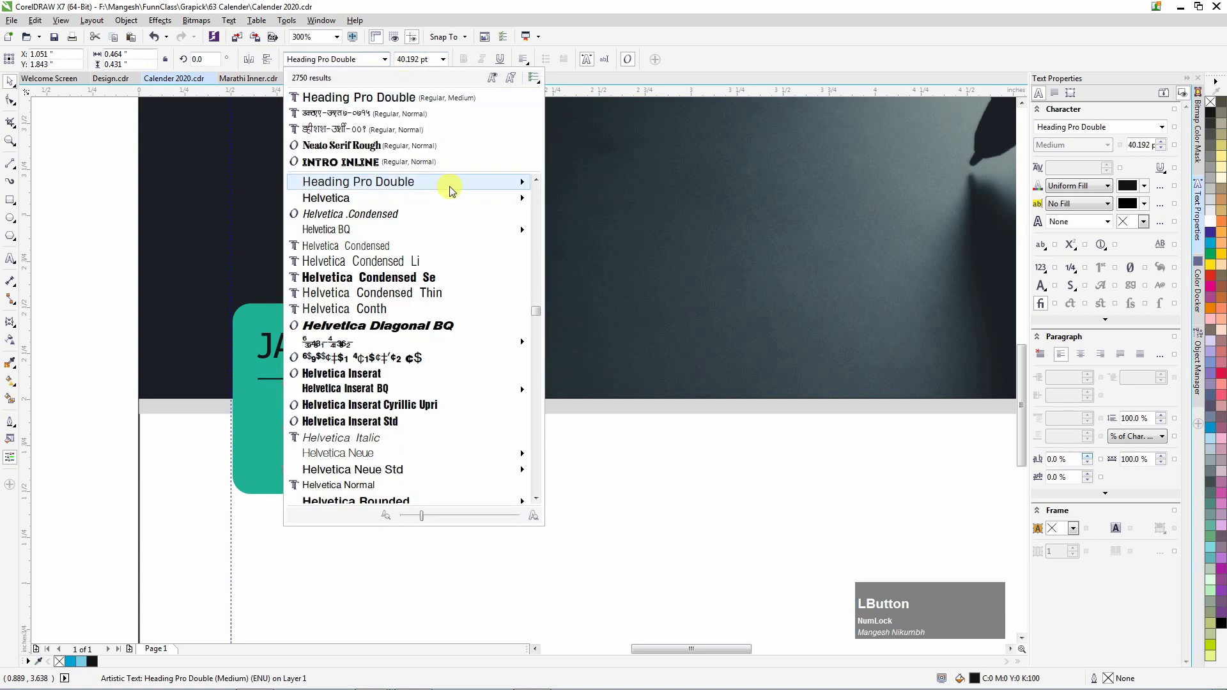
{"action": "mouse_move", "coordinate": [485, 184]}
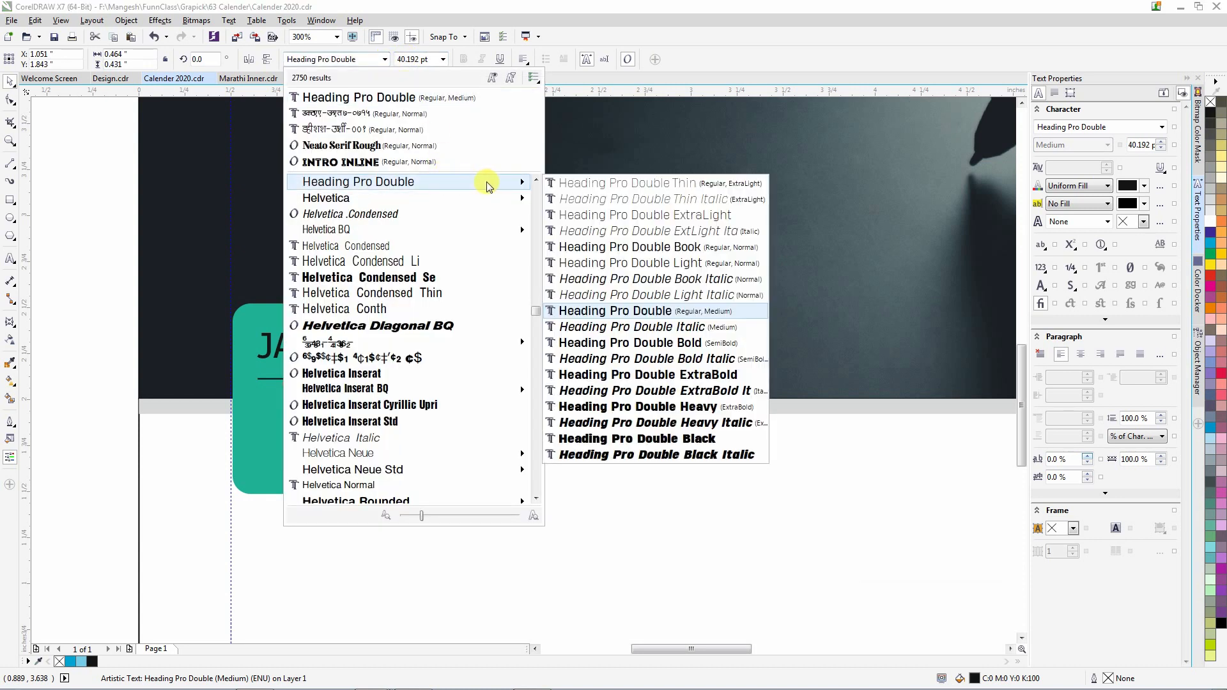
{"action": "left_click", "coordinate": [610, 267]}
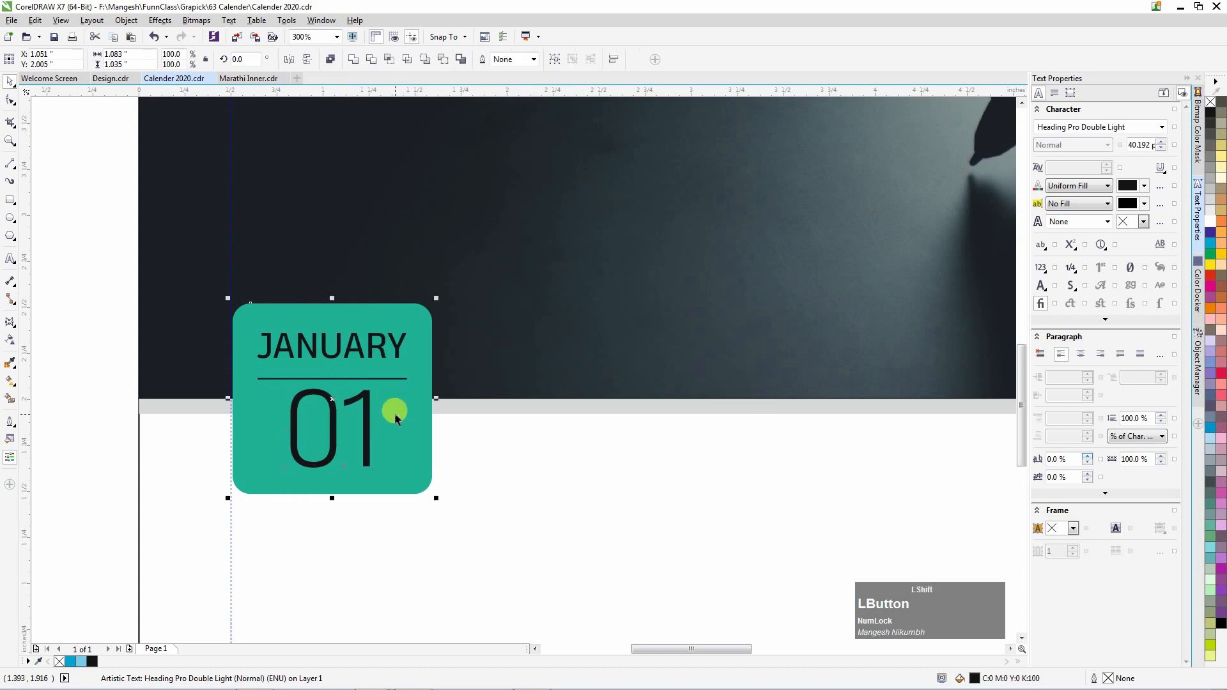
Fill both JANUARY and 01 white.
{"action": "left_click", "coordinate": [266, 345]}
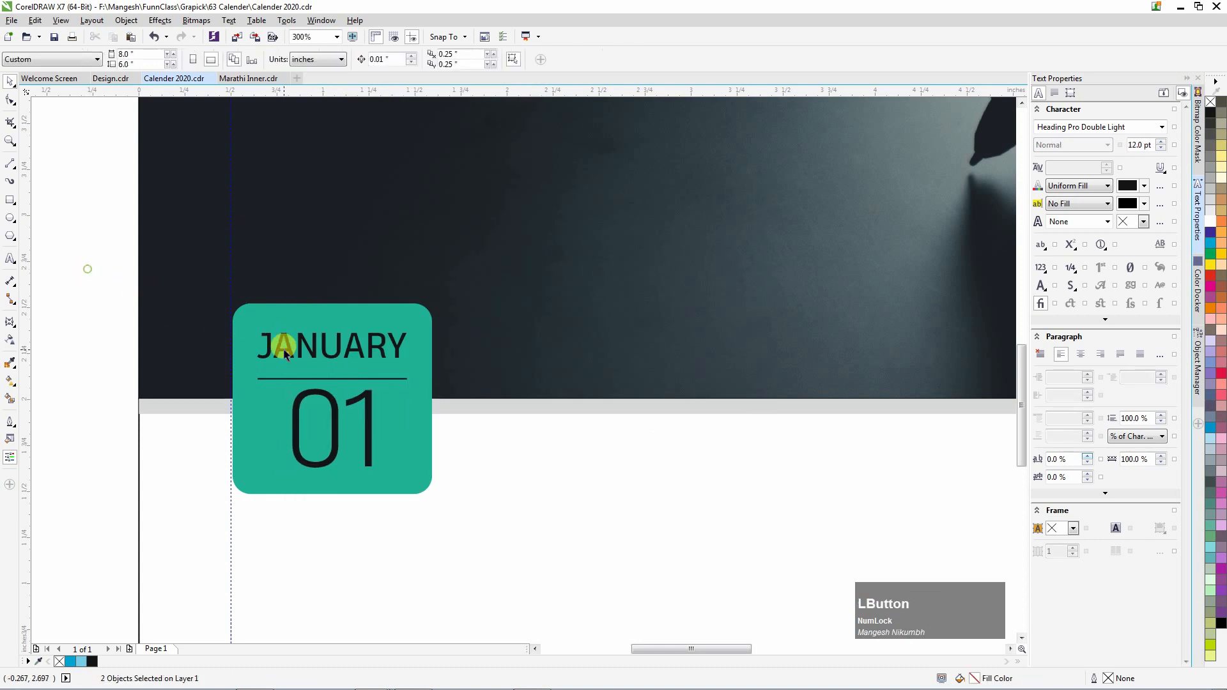
{"action": "left_click", "coordinate": [334, 406], "text": "shift"}
{"action": "left_click", "coordinate": [1213, 225]}
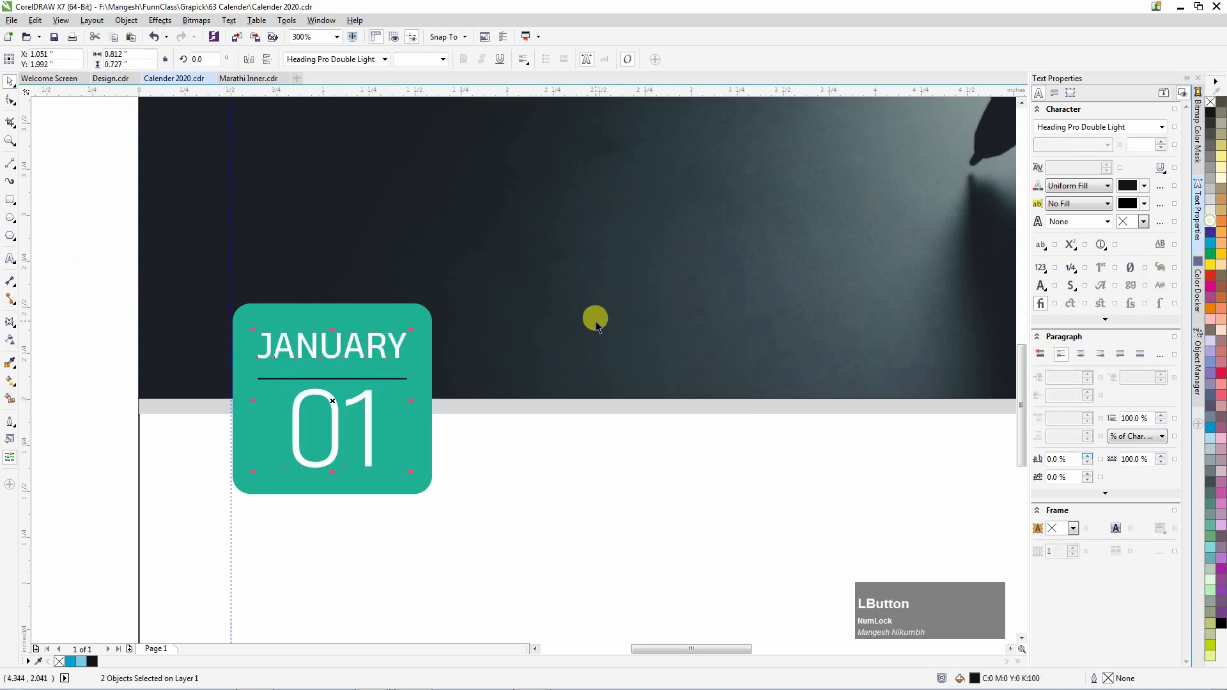
Give the divider line a 0.75 pt outline and move it with JANUARY up the badge.
{"action": "left_click", "coordinate": [395, 376]}
{"action": "left_click", "coordinate": [404, 60]}
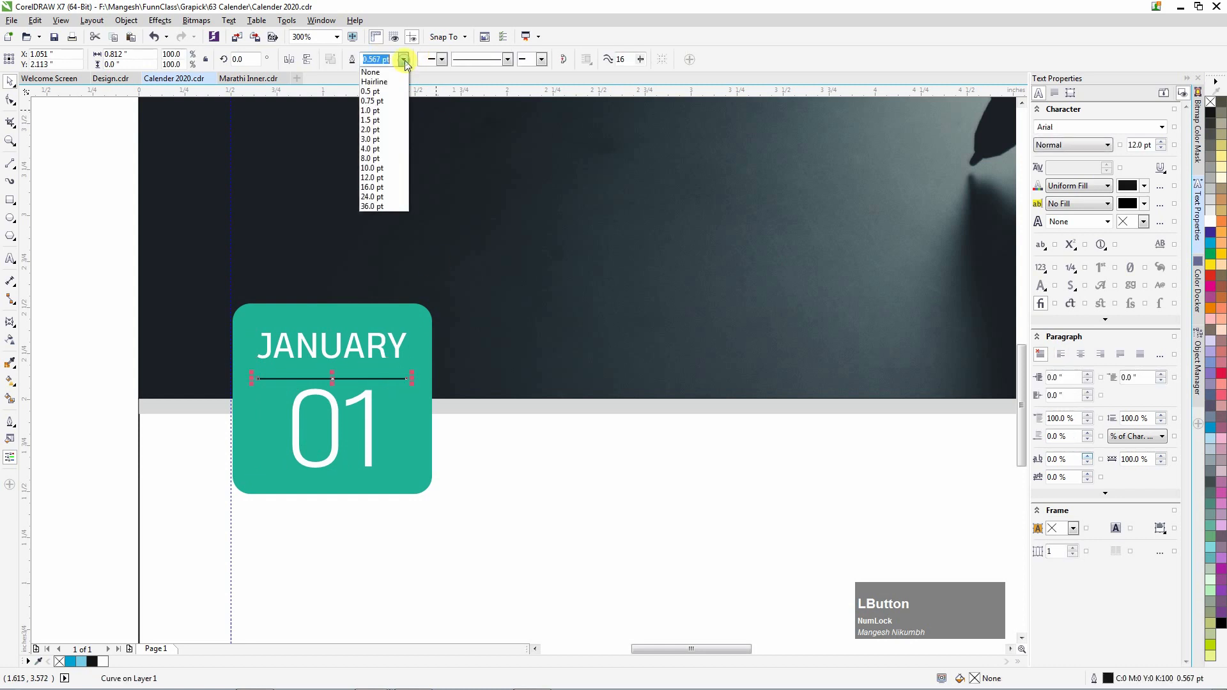
{"action": "left_click", "coordinate": [381, 102]}
{"action": "left_click_drag", "start_coordinate": [282, 379], "coordinate": [387, 373]}
{"action": "left_click", "coordinate": [329, 345], "text": "shift"}
{"action": "key", "text": "Up"}
{"action": "key", "text": "Up"}
{"action": "key", "text": "Up"}
{"action": "key", "text": "Up"}
{"action": "key", "text": "Up"}
Change 01 to Heading Pro Double ExtraLight and select it together with the teal badge.
{"action": "left_click", "coordinate": [370, 415]}
{"action": "left_click", "coordinate": [122, 329]}
{"action": "left_click", "coordinate": [339, 420]}
{"action": "left_click", "coordinate": [384, 60]}
{"action": "mouse_move", "coordinate": [457, 183]}
{"action": "left_click", "coordinate": [615, 216]}
{"action": "left_click", "coordinate": [411, 392], "text": "shift"}
{"action": "left_click", "coordinate": [122, 329]}
{"action": "left_click", "coordinate": [384, 383]}
Draw a small rectangle below the JANUARY badge and round its corners with the Shape tool.
{"action": "left_click", "coordinate": [412, 385], "text": "shift"}
{"action": "left_click", "coordinate": [121, 336]}
{"action": "scroll", "coordinate": [204, 338], "scroll_direction": "down", "scroll_amount": 2}
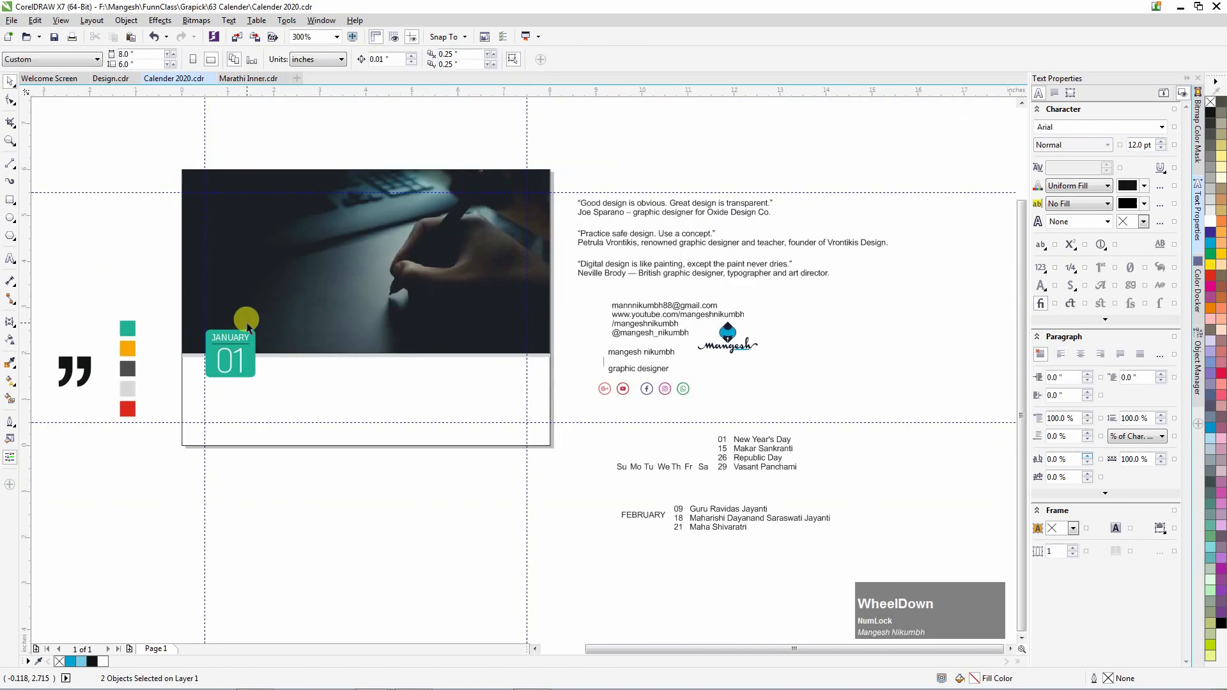
{"action": "key", "text": "F4"}
{"action": "left_click", "coordinate": [11, 201]}
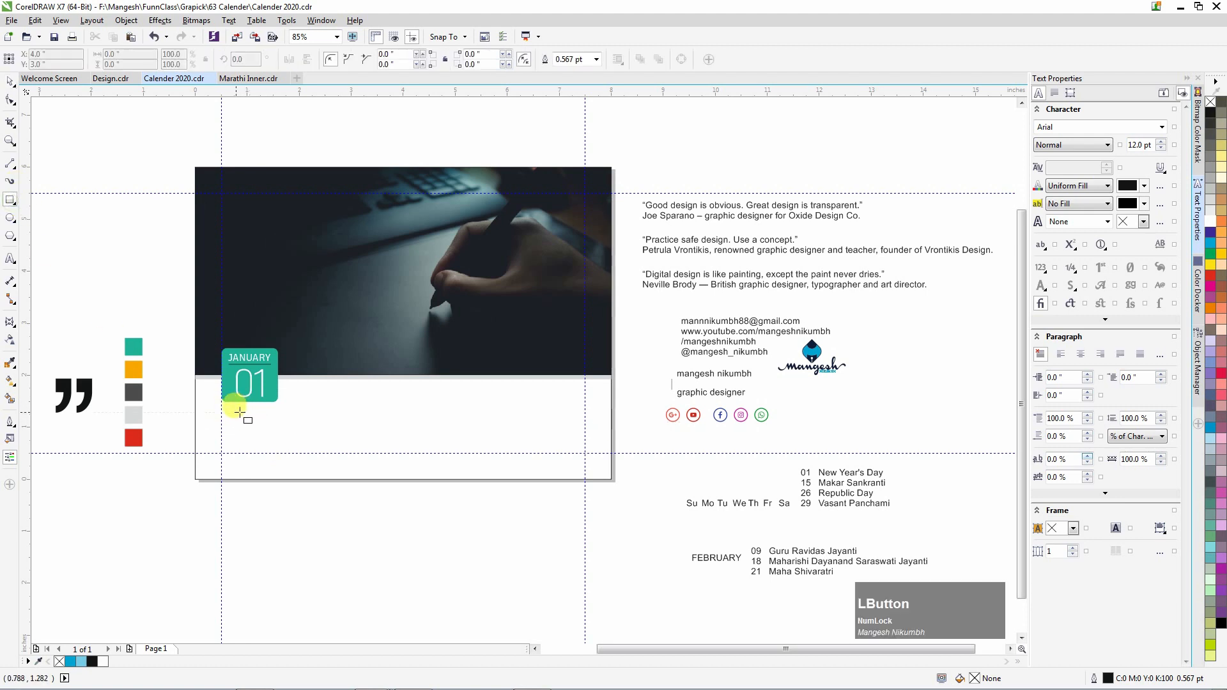
{"action": "scroll", "coordinate": [230, 414], "scroll_direction": "up", "scroll_amount": 3}
{"action": "left_click_drag", "start_coordinate": [187, 397], "coordinate": [226, 423]}
{"action": "scroll", "coordinate": [201, 408], "scroll_direction": "up", "scroll_amount": 2}
{"action": "left_click", "coordinate": [11, 103]}
{"action": "left_click_drag", "start_coordinate": [176, 388], "coordinate": [182, 386]}
{"action": "key", "text": "space"}
Fill the large lower page panel with off-white CMYK 2, 2, 2, 2.
{"action": "scroll", "coordinate": [223, 412], "scroll_direction": "up", "scroll_amount": 2}
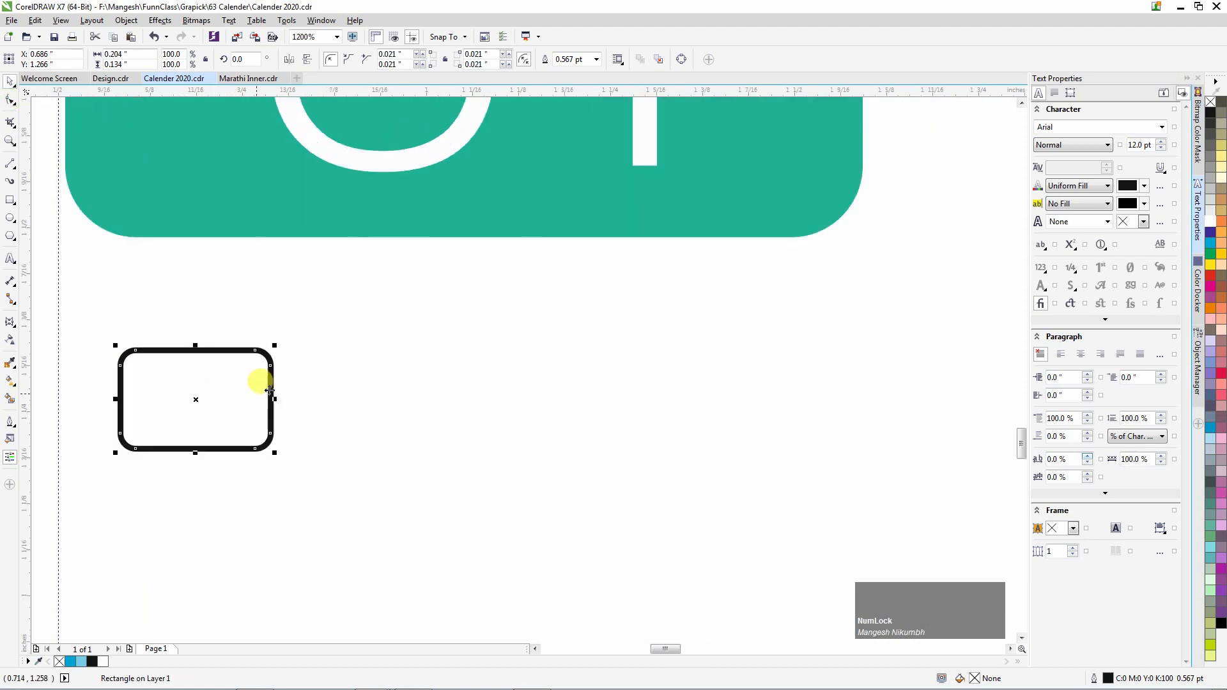
{"action": "scroll", "coordinate": [228, 402], "scroll_direction": "down", "scroll_amount": 4}
{"action": "left_click", "coordinate": [260, 340], "text": "shift"}
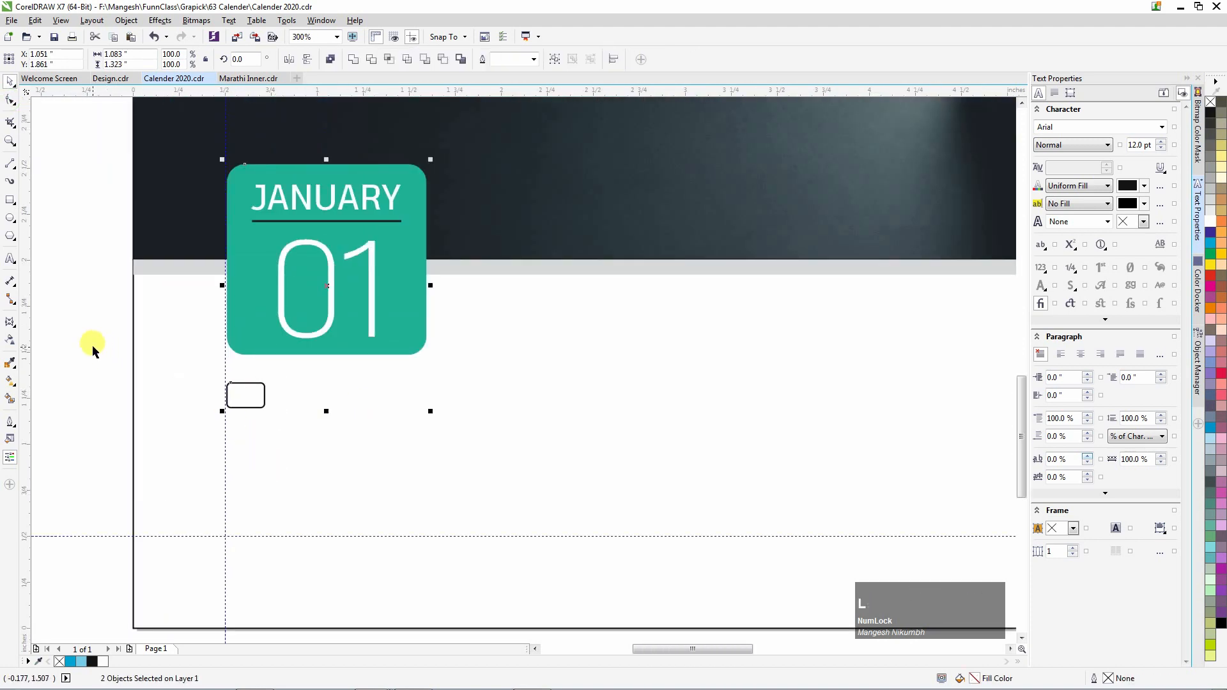
{"action": "scroll", "coordinate": [99, 352], "scroll_direction": "down", "scroll_amount": 1}
{"action": "left_click", "coordinate": [485, 456]}
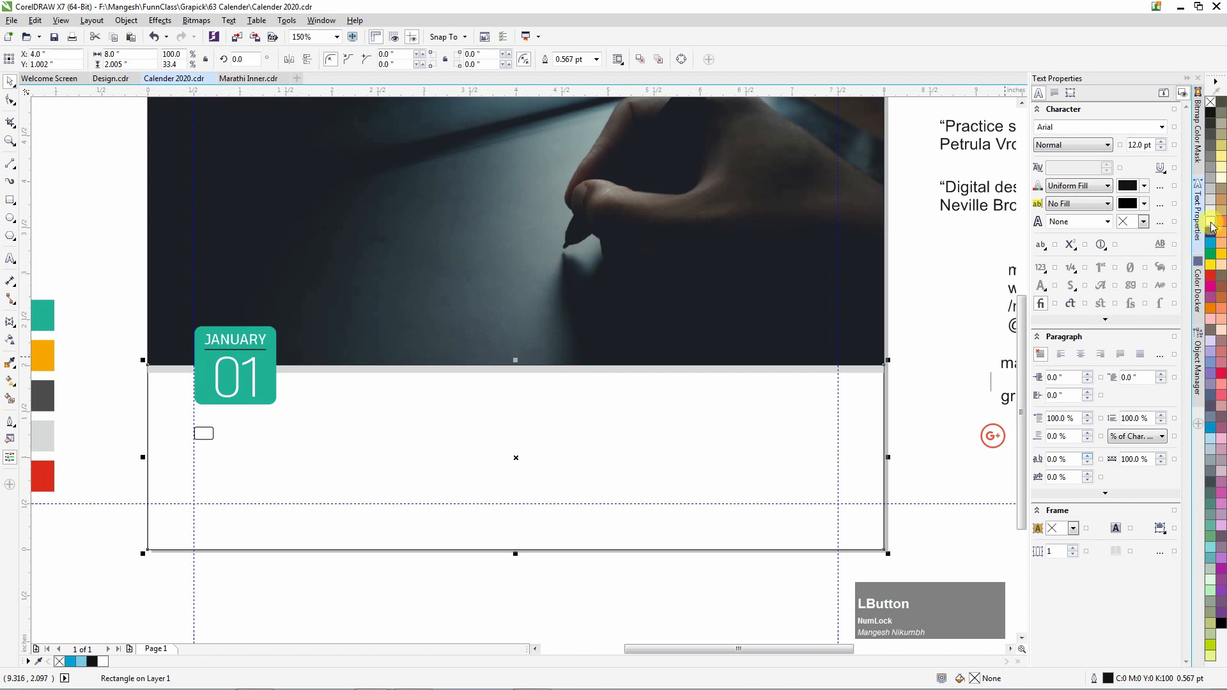
{"action": "double_click", "coordinate": [975, 679]}
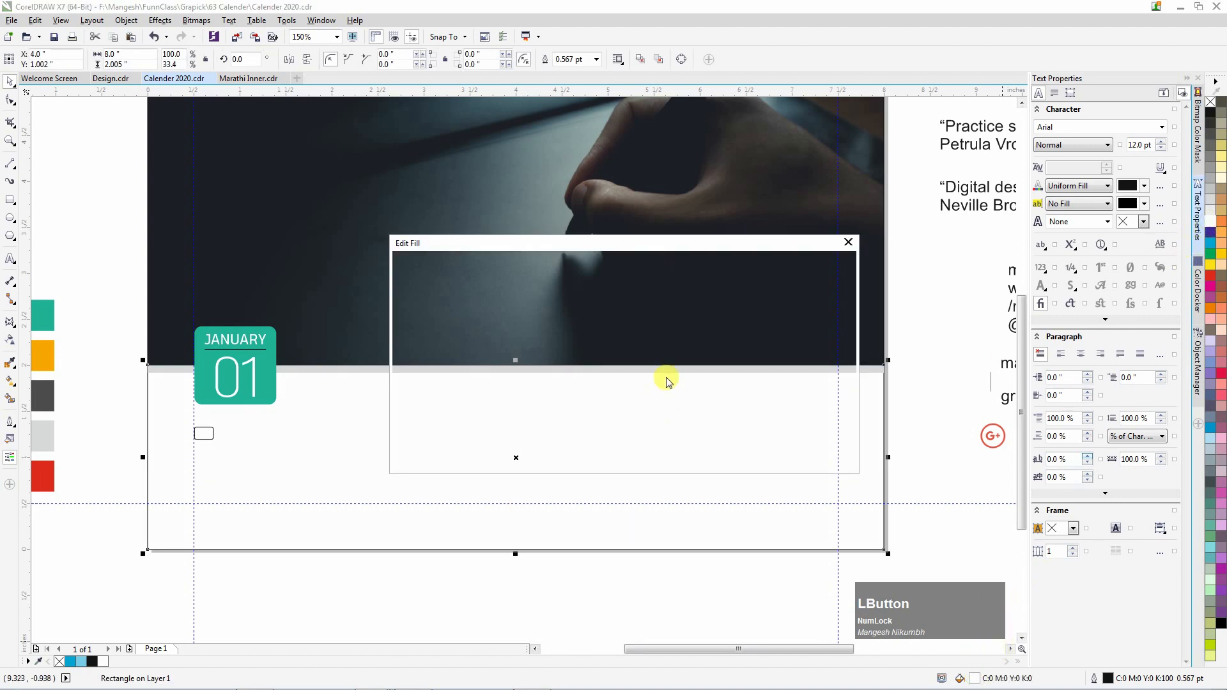
{"action": "type", "text": "2"}
{"action": "key", "text": "Tab"}
{"action": "type", "text": "2"}
{"action": "key", "text": "Tab"}
{"action": "type", "text": "2"}
{"action": "key", "text": "Tab"}
{"action": "type", "text": "2"}
{"action": "left_click", "coordinate": [772, 457]}
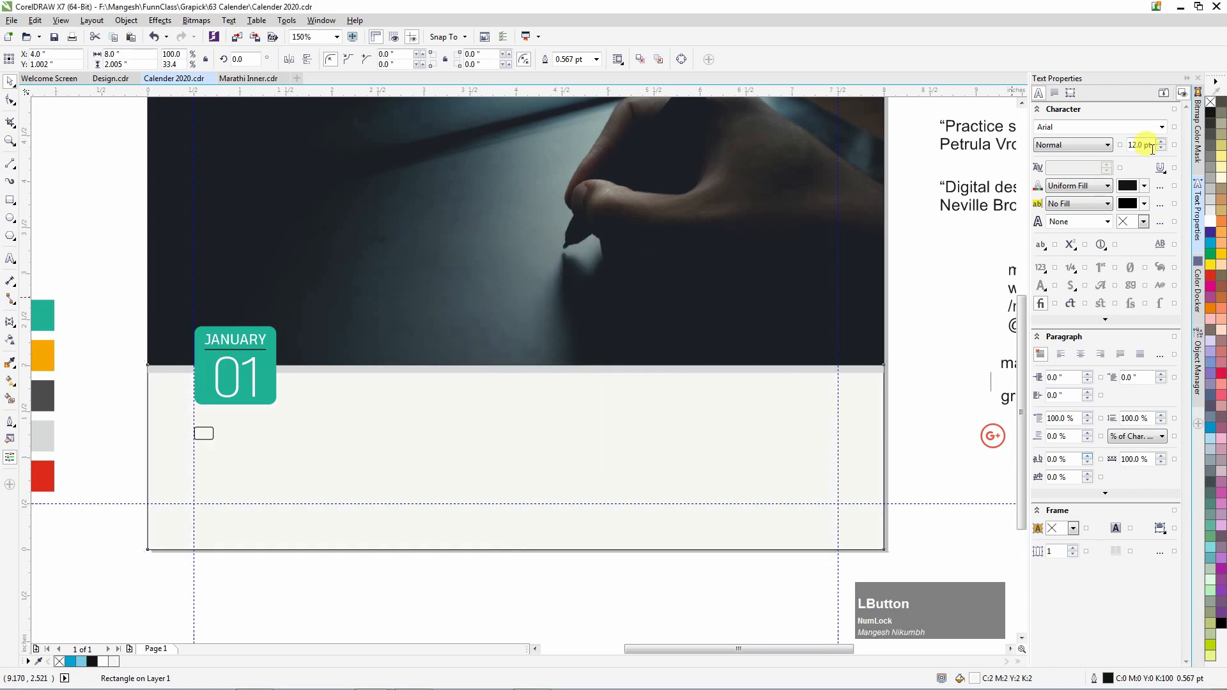
Give the small rounded rectangle a 0.3 pt outline and drag JANUARY down beside it.
{"action": "left_click", "coordinate": [205, 430]}
{"action": "scroll", "coordinate": [204, 432], "scroll_direction": "up", "scroll_amount": 4}
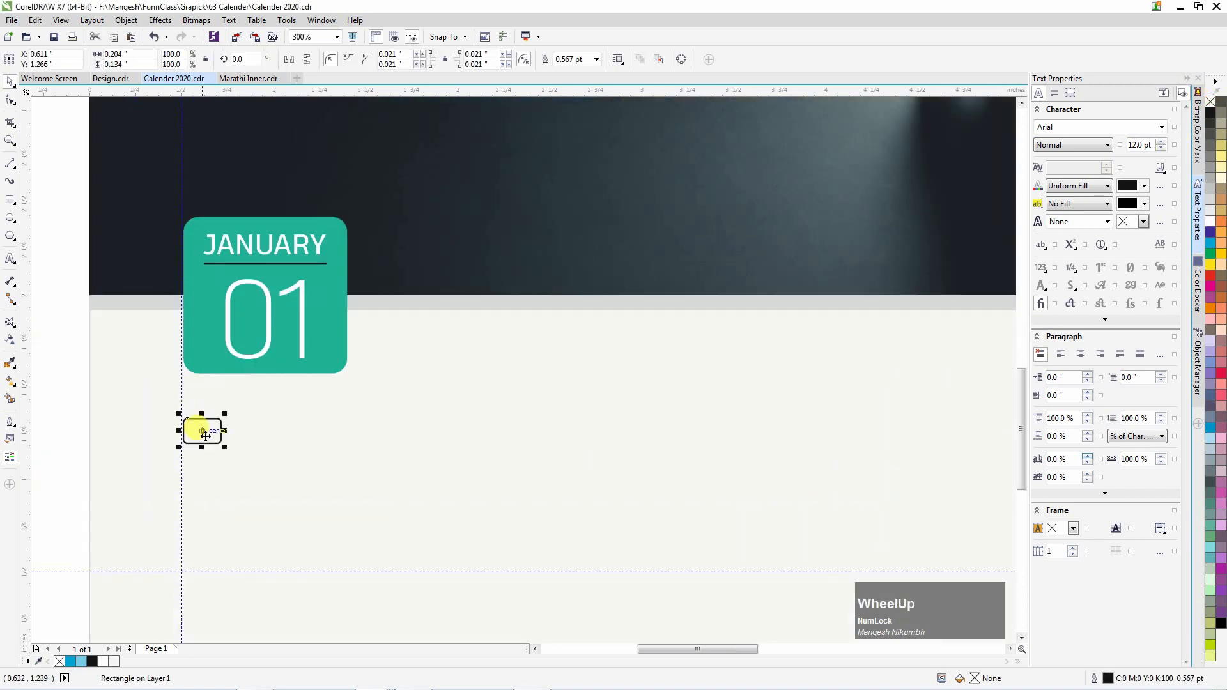
{"action": "scroll", "coordinate": [198, 431], "scroll_direction": "down", "scroll_amount": 2}
{"action": "left_click", "coordinate": [596, 59]}
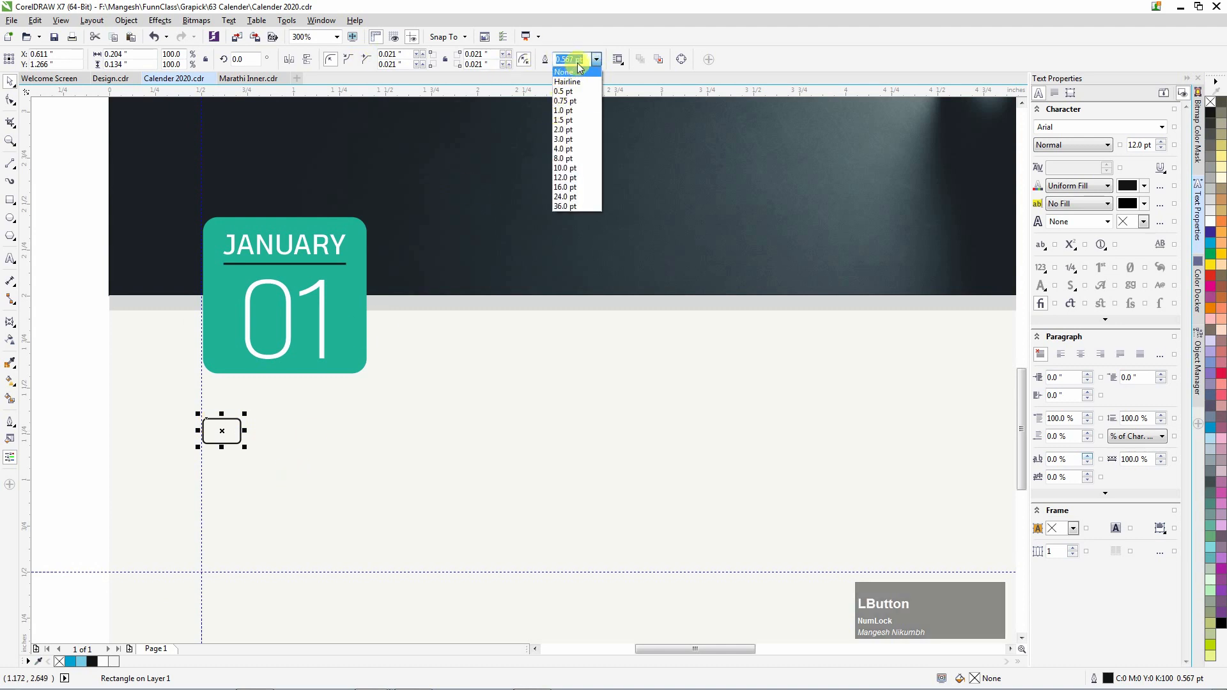
{"action": "left_click", "coordinate": [577, 58]}
{"action": "type", "text": "0."}
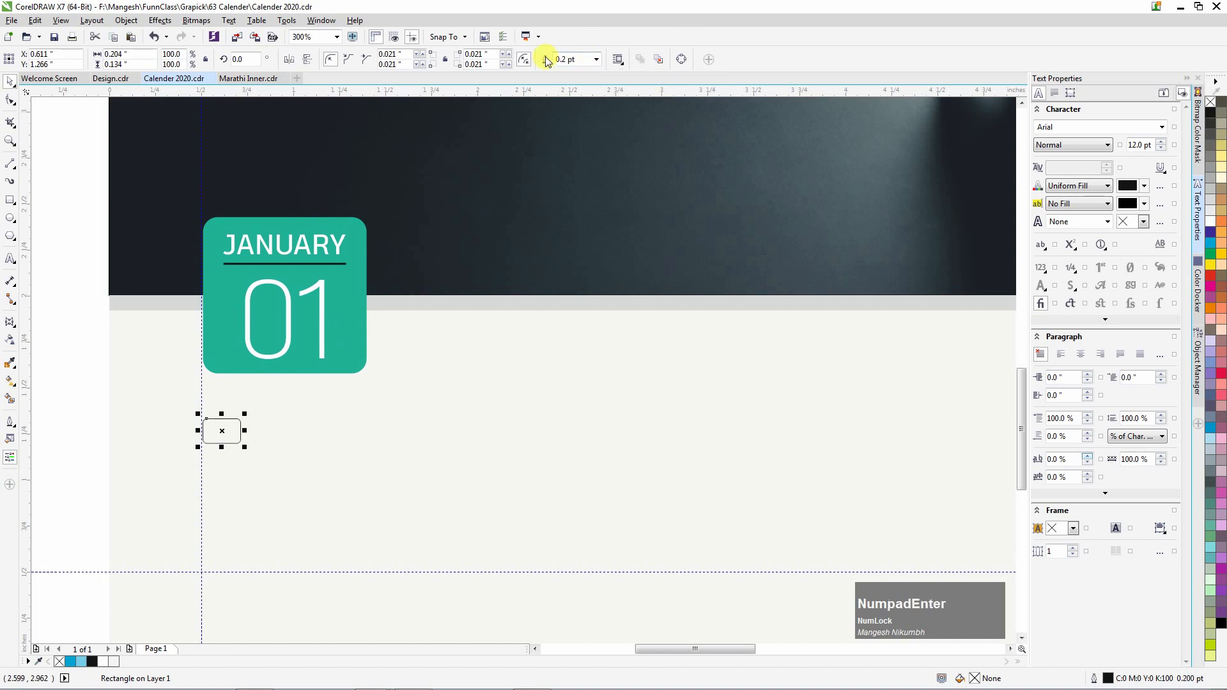
{"action": "type", "text": "."}
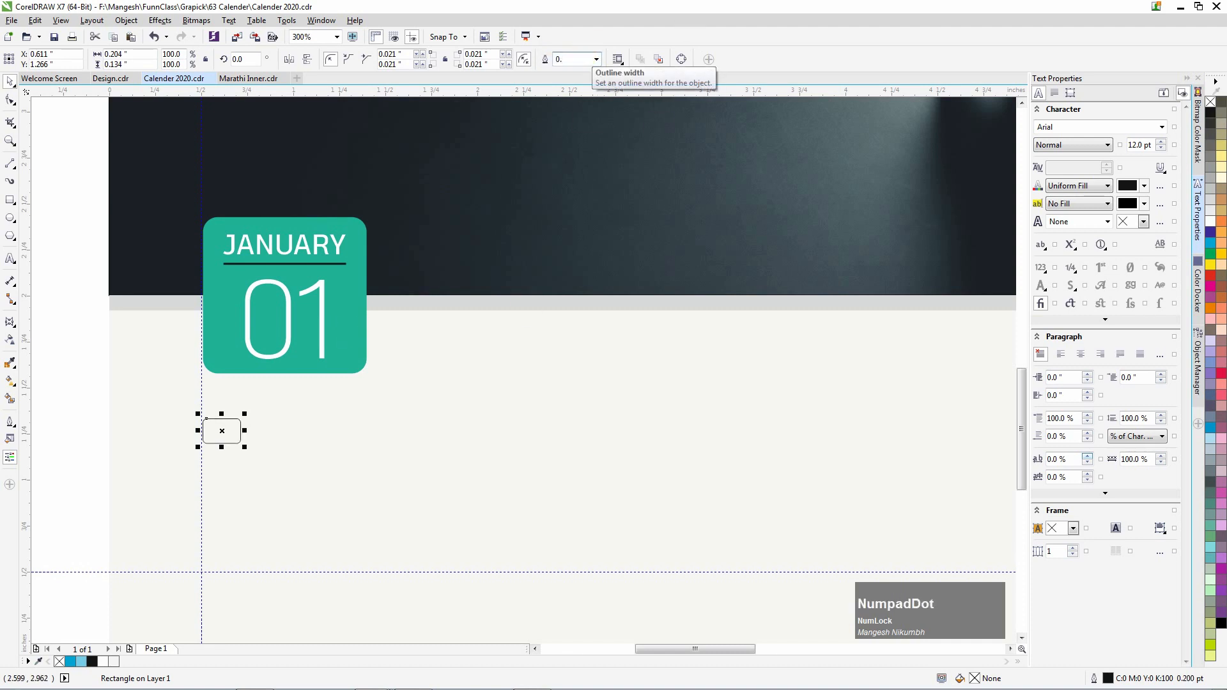
{"action": "scroll", "coordinate": [230, 420], "scroll_direction": "up", "scroll_amount": 1}
{"action": "scroll", "coordinate": [230, 419], "scroll_direction": "down", "scroll_amount": 1}
{"action": "left_click_drag", "start_coordinate": [281, 248], "coordinate": [333, 421]}
Drop a copy of JANUARY, colour it dark grey, and centre it on the small rectangle.
{"action": "right_click", "coordinate": [333, 420]}
{"action": "left_click", "coordinate": [1211, 127]}
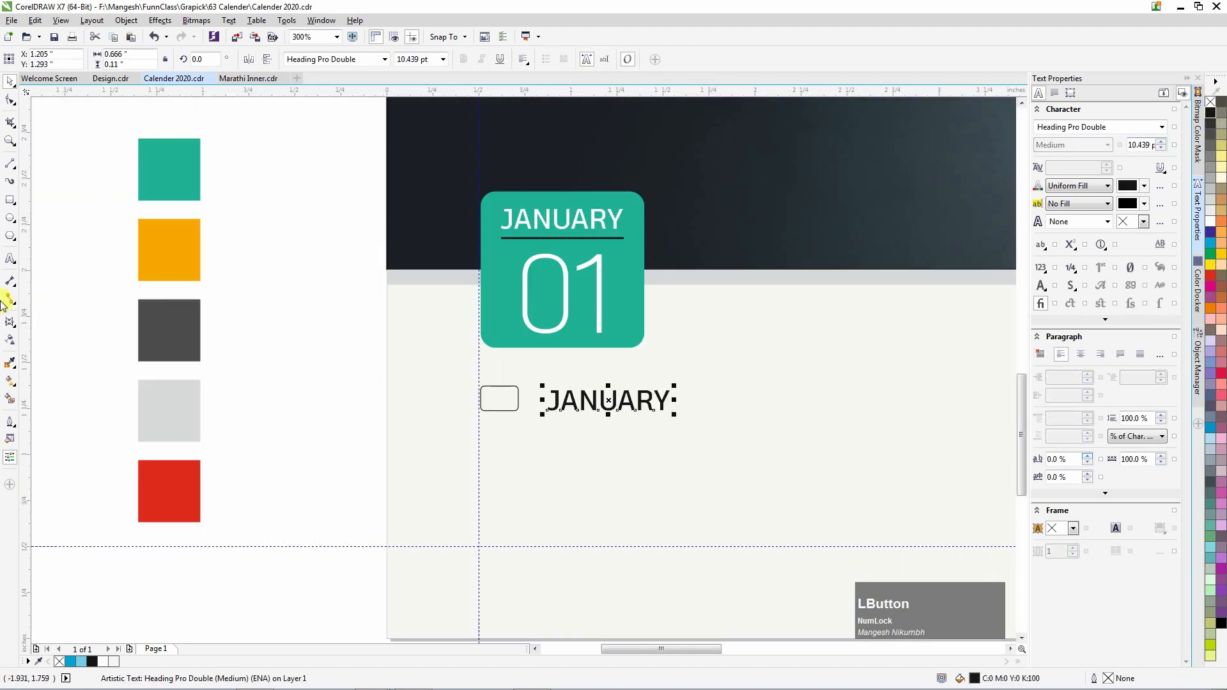
{"action": "left_click", "coordinate": [175, 324]}
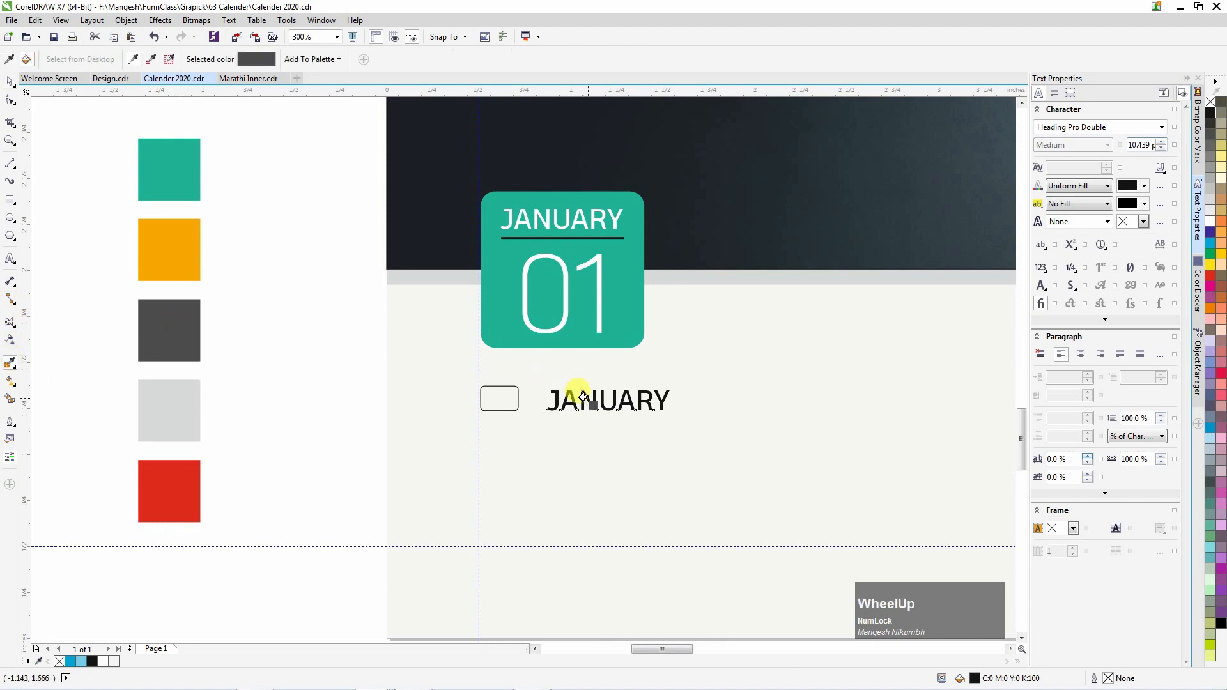
{"action": "scroll", "coordinate": [583, 396], "scroll_direction": "up", "scroll_amount": 2}
{"action": "left_click", "coordinate": [582, 397]}
{"action": "scroll", "coordinate": [553, 387], "scroll_direction": "down", "scroll_amount": 1}
{"action": "scroll", "coordinate": [556, 390], "scroll_direction": "down", "scroll_amount": 1}
{"action": "key", "text": "space"}
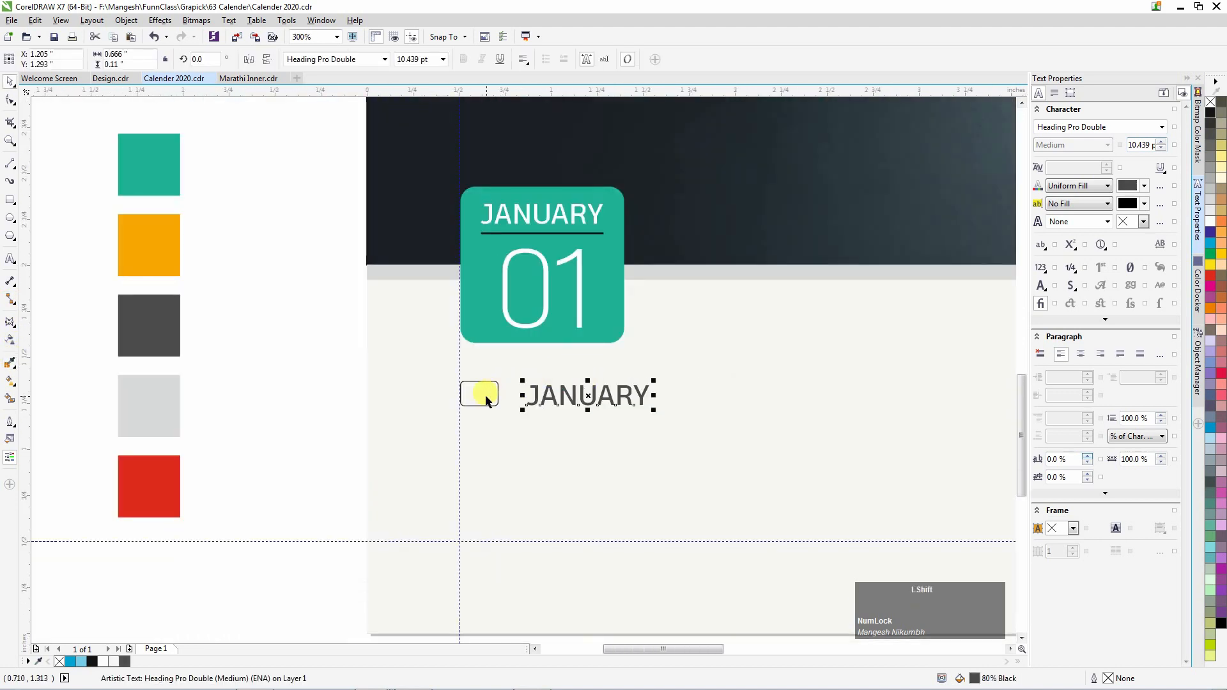
{"action": "left_click", "coordinate": [494, 398], "text": "shift"}
{"action": "key", "text": "e"}
{"action": "key", "text": "c"}
{"action": "left_click", "coordinate": [296, 402]}
Retype the JANUARY copy as 01 and move it into the rounded rectangle.
{"action": "double_click", "coordinate": [521, 391]}
{"action": "key", "text": "ctrl+a"}
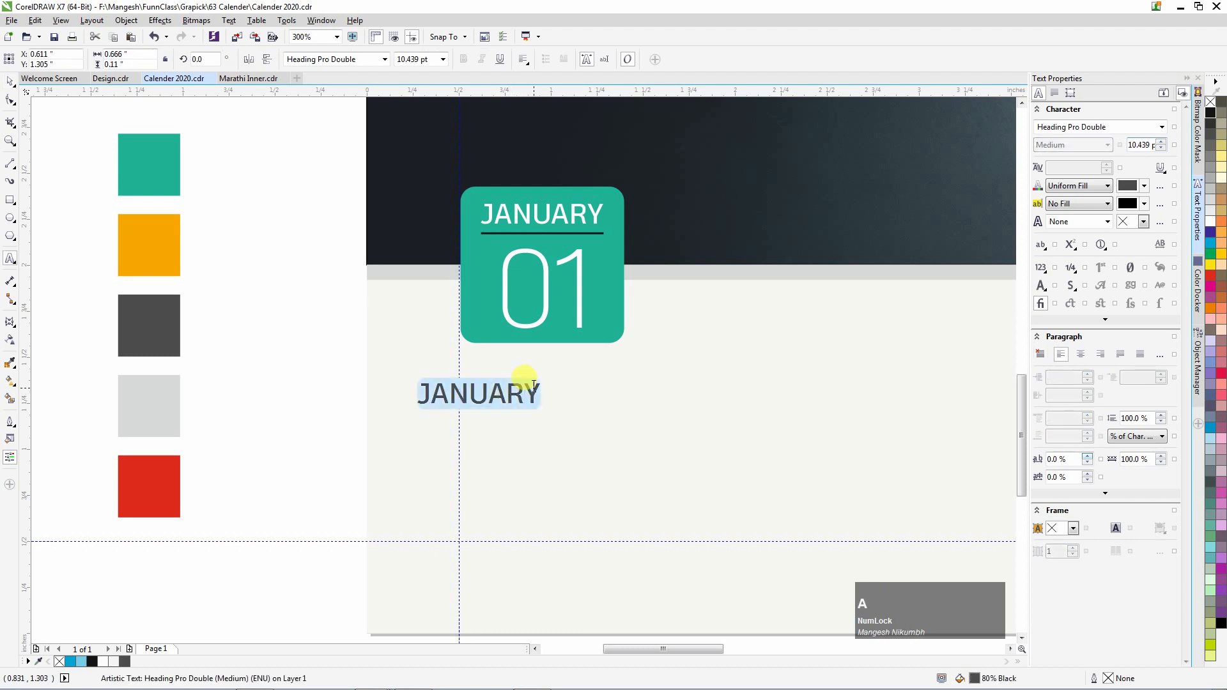
{"action": "type", "text": "01"}
{"action": "left_click", "coordinate": [11, 82]}
{"action": "scroll", "coordinate": [478, 394], "scroll_direction": "up", "scroll_amount": 1}
{"action": "left_click", "coordinate": [479, 394], "text": "shift"}
{"action": "key", "text": "e"}
{"action": "left_click", "coordinate": [196, 394]}
{"action": "left_click_drag", "start_coordinate": [385, 395], "coordinate": [477, 393]}
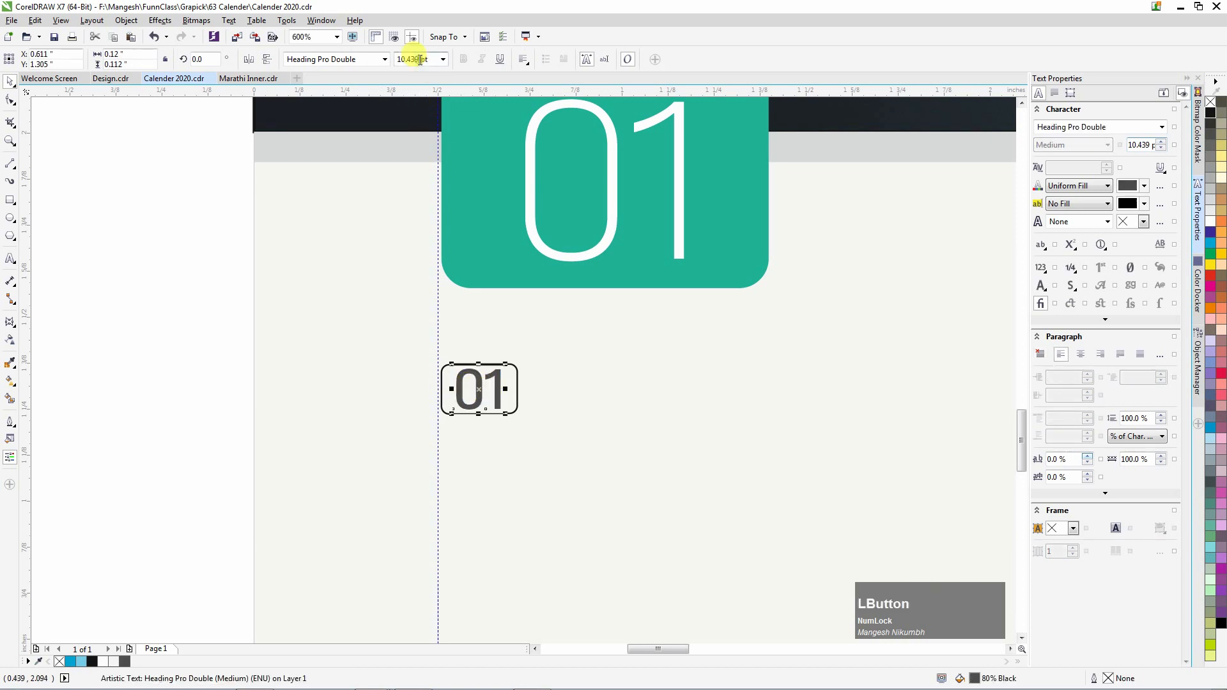
Try 5 pt and then 6 pt sizes for 01, re-centring it in the rectangle each time.
{"action": "left_click", "coordinate": [420, 60]}
{"action": "type", "text": "5"}
{"action": "key", "text": "Return"}
{"action": "left_click", "coordinate": [497, 382], "text": "shift"}
{"action": "key", "text": "e"}
{"action": "left_click", "coordinate": [159, 381]}
{"action": "scroll", "coordinate": [282, 398], "scroll_direction": "down", "scroll_amount": 1}
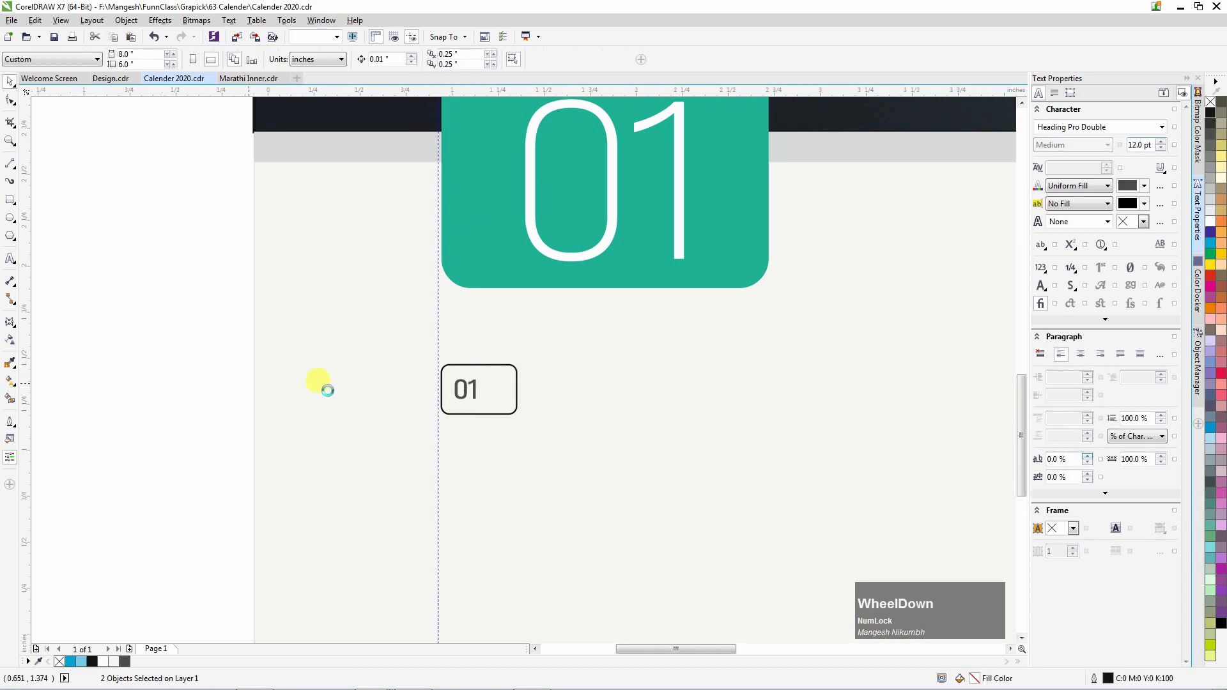
{"action": "scroll", "coordinate": [391, 404], "scroll_direction": "up", "scroll_amount": 1}
{"action": "left_click", "coordinate": [363, 383]}
{"action": "left_click", "coordinate": [366, 385]}
{"action": "left_click", "coordinate": [406, 58]}
{"action": "type", "text": "6"}
{"action": "key", "text": "Return"}
{"action": "left_click", "coordinate": [409, 377], "text": "shift"}
{"action": "key", "text": "e"}
Set 01 to 7 pt and align its centres with the rectangle.
{"action": "left_click", "coordinate": [82, 363]}
{"action": "left_click", "coordinate": [371, 385]}
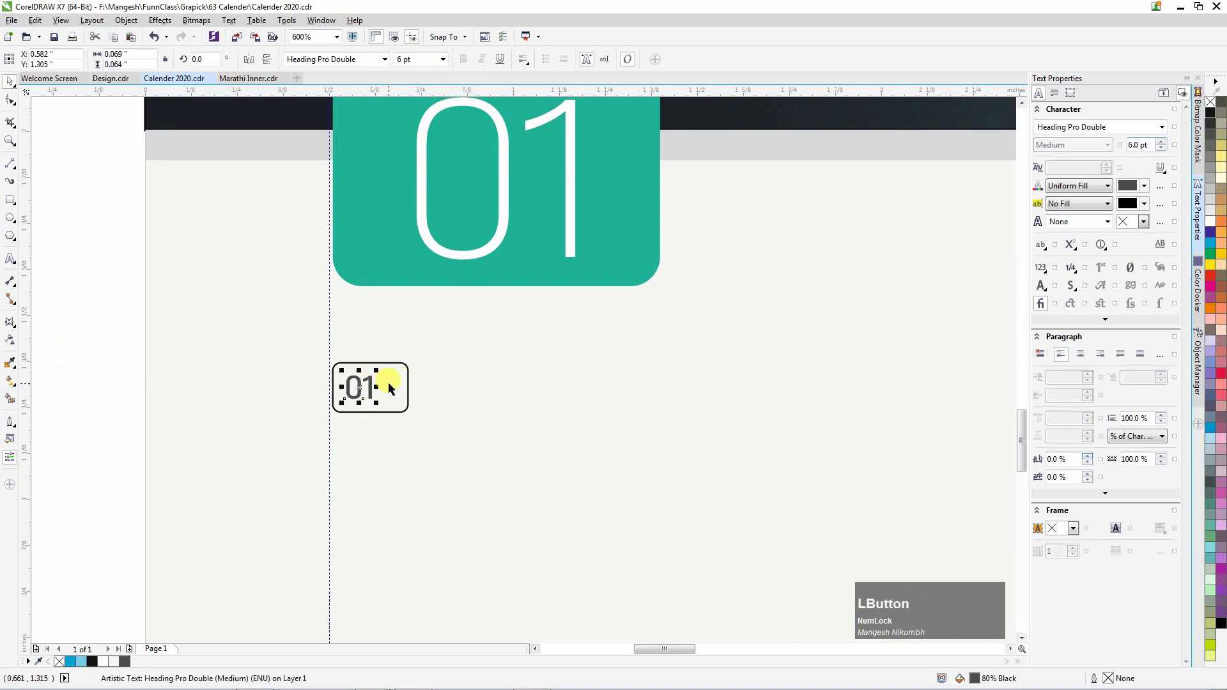
{"action": "left_click", "coordinate": [422, 60]}
{"action": "type", "text": "7"}
{"action": "key", "text": "Return"}
{"action": "left_click", "coordinate": [409, 377], "text": "shift"}
{"action": "key", "text": "e"}
{"action": "key", "text": "c"}
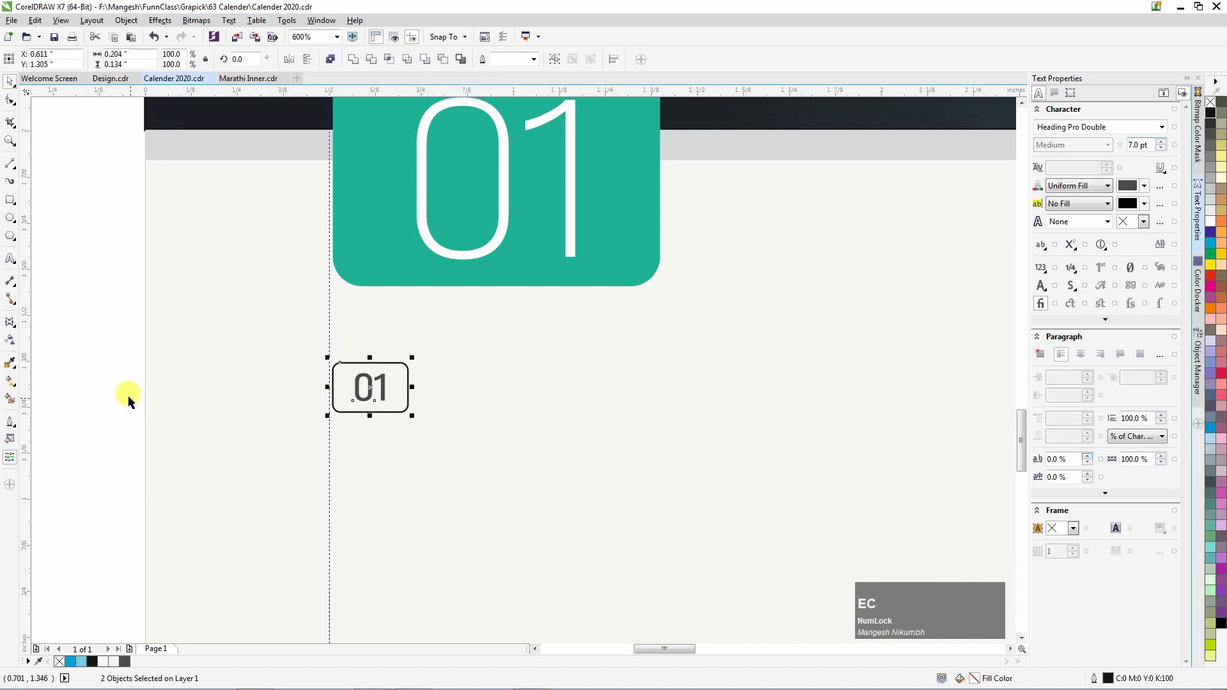
{"action": "left_click", "coordinate": [87, 372]}
{"action": "scroll", "coordinate": [367, 396], "scroll_direction": "up", "scroll_amount": 1}
{"action": "left_click", "coordinate": [369, 397]}
Copy the 01 date box to the right and repeat with Ctrl+R to build the date rows.
{"action": "scroll", "coordinate": [386, 358], "scroll_direction": "up", "scroll_amount": 2}
{"action": "scroll", "coordinate": [390, 360], "scroll_direction": "down", "scroll_amount": 2}
{"action": "scroll", "coordinate": [390, 359], "scroll_direction": "down", "scroll_amount": 5}
{"action": "left_click_drag", "start_coordinate": [136, 315], "coordinate": [546, 422]}
{"action": "scroll", "coordinate": [249, 374], "scroll_direction": "down", "scroll_amount": 1}
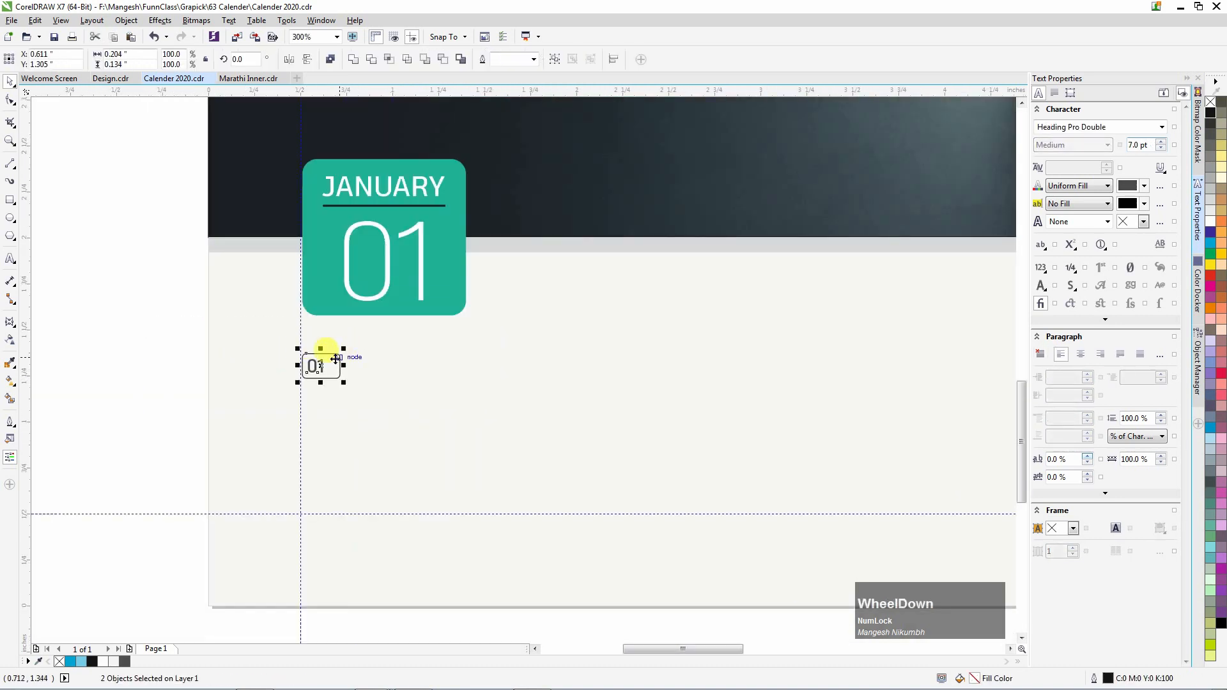
{"action": "left_click_drag", "start_coordinate": [321, 365], "coordinate": [380, 367]}
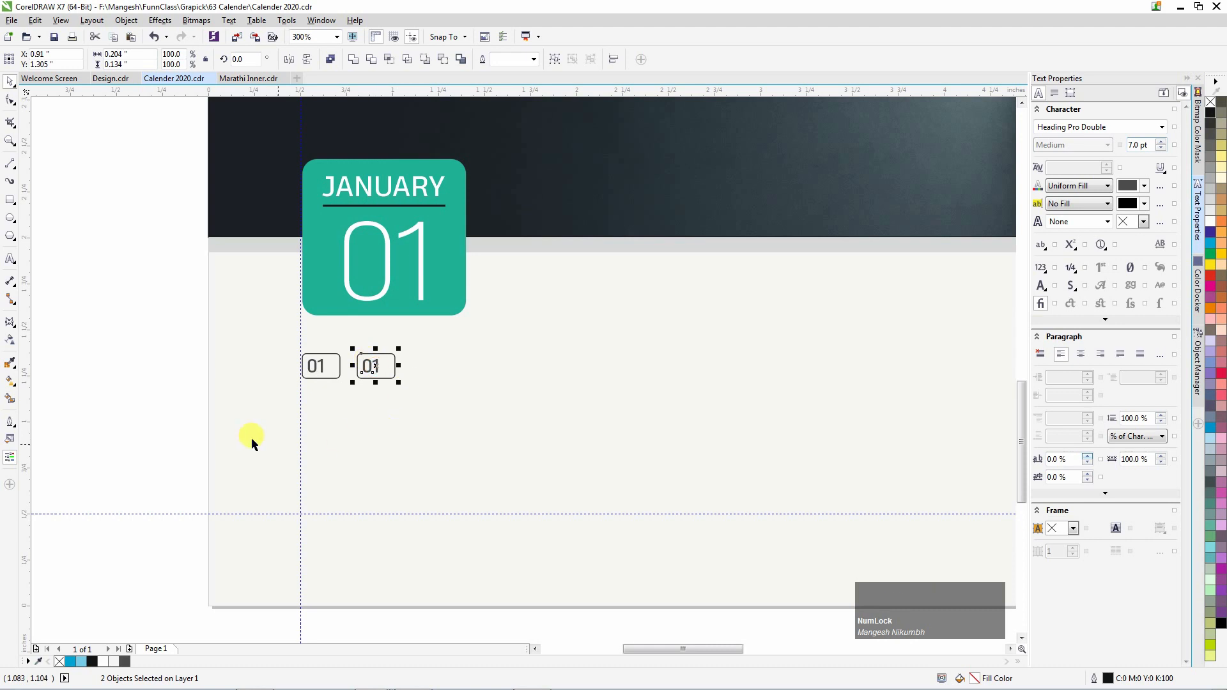
{"action": "key", "text": "ctrl+r"}
{"action": "key", "text": "ctrl+r"}
{"action": "key", "text": "ctrl+r"}
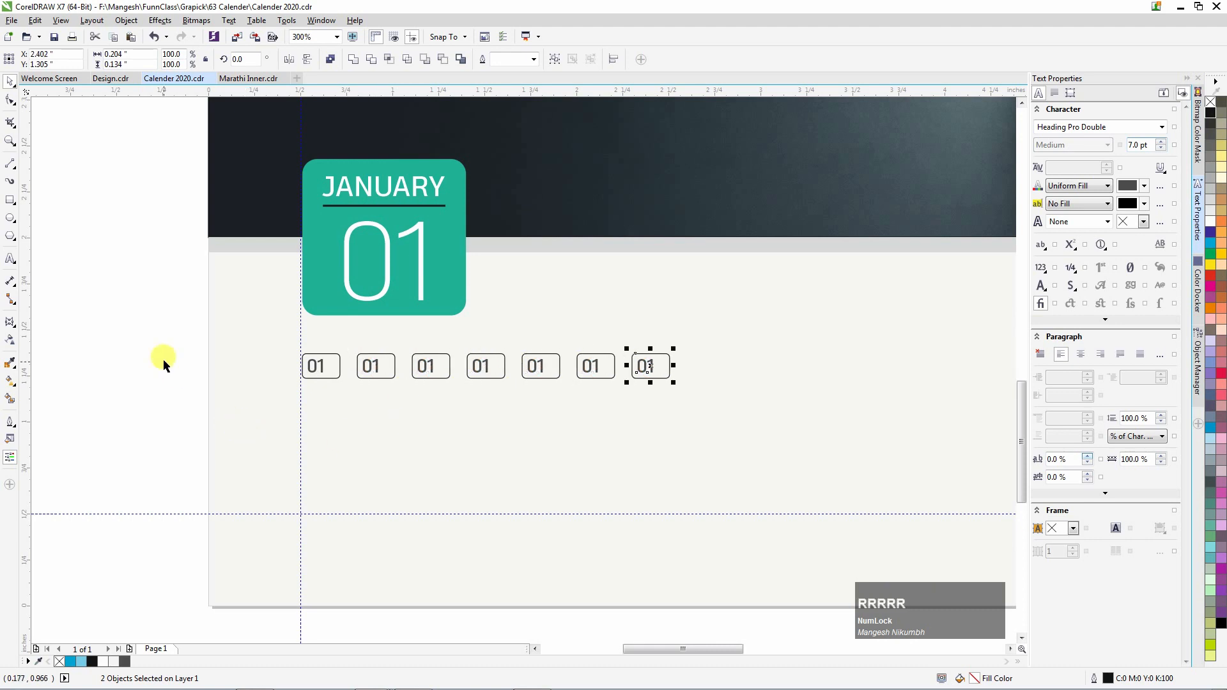
{"action": "left_click", "coordinate": [198, 389]}
{"action": "scroll", "coordinate": [238, 391], "scroll_direction": "down", "scroll_amount": 2}
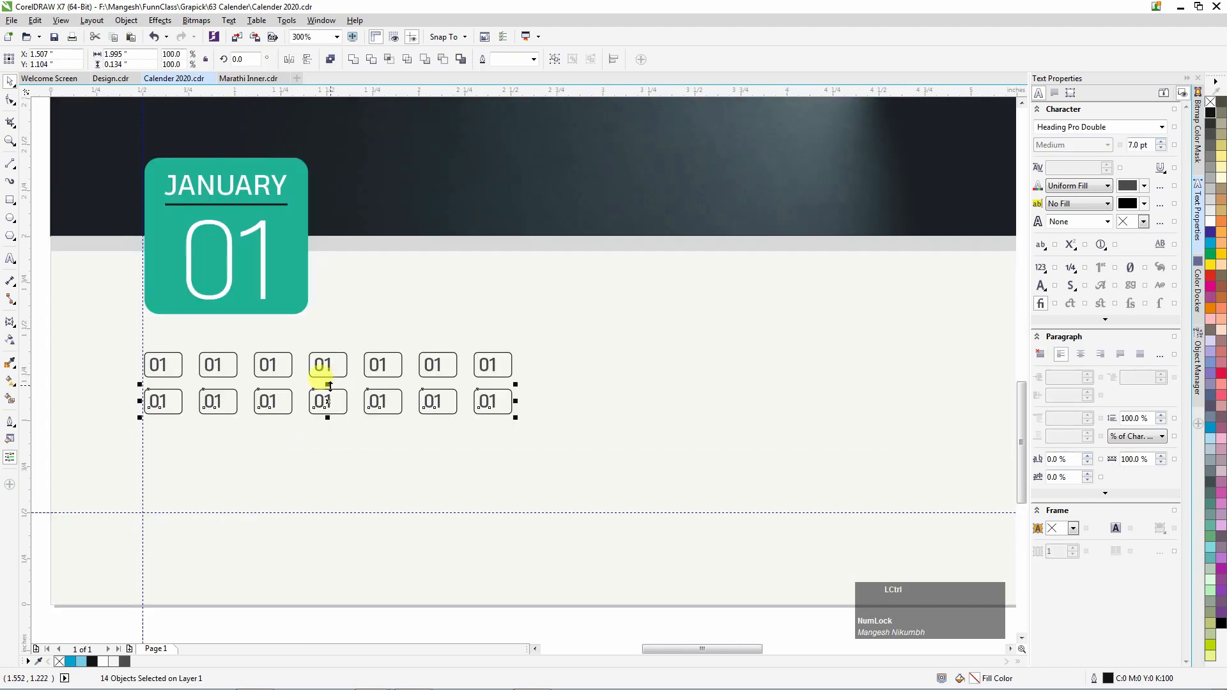
{"action": "key", "text": "ctrl+r"}
{"action": "key", "text": "ctrl+r"}
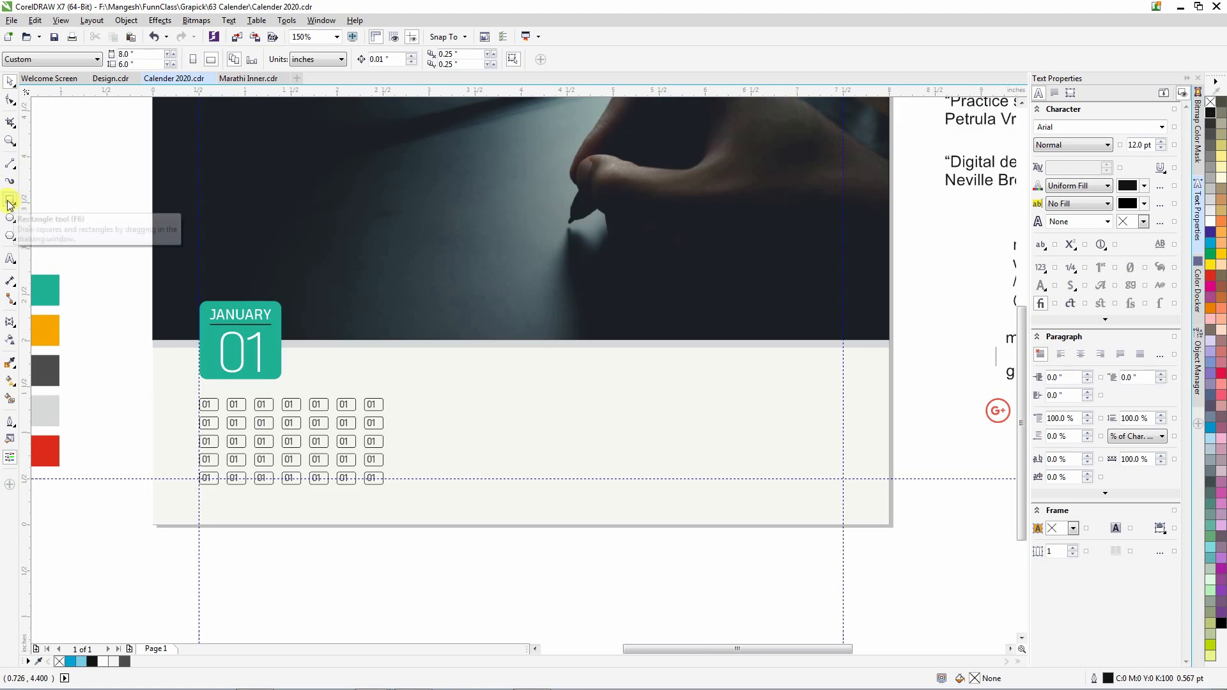
Create a 7.5 × 5.5 inch inset rectangle and bring it to the front.
{"action": "double_click", "coordinate": [10, 203]}
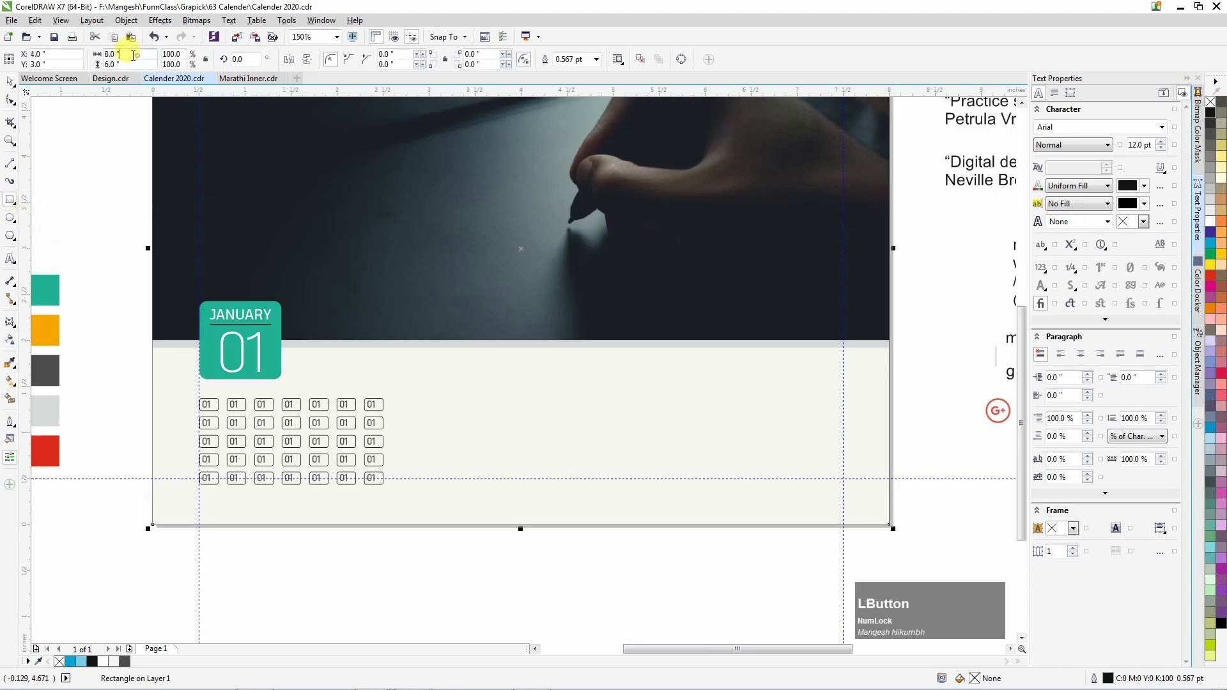
{"action": "type", "text": "7"}
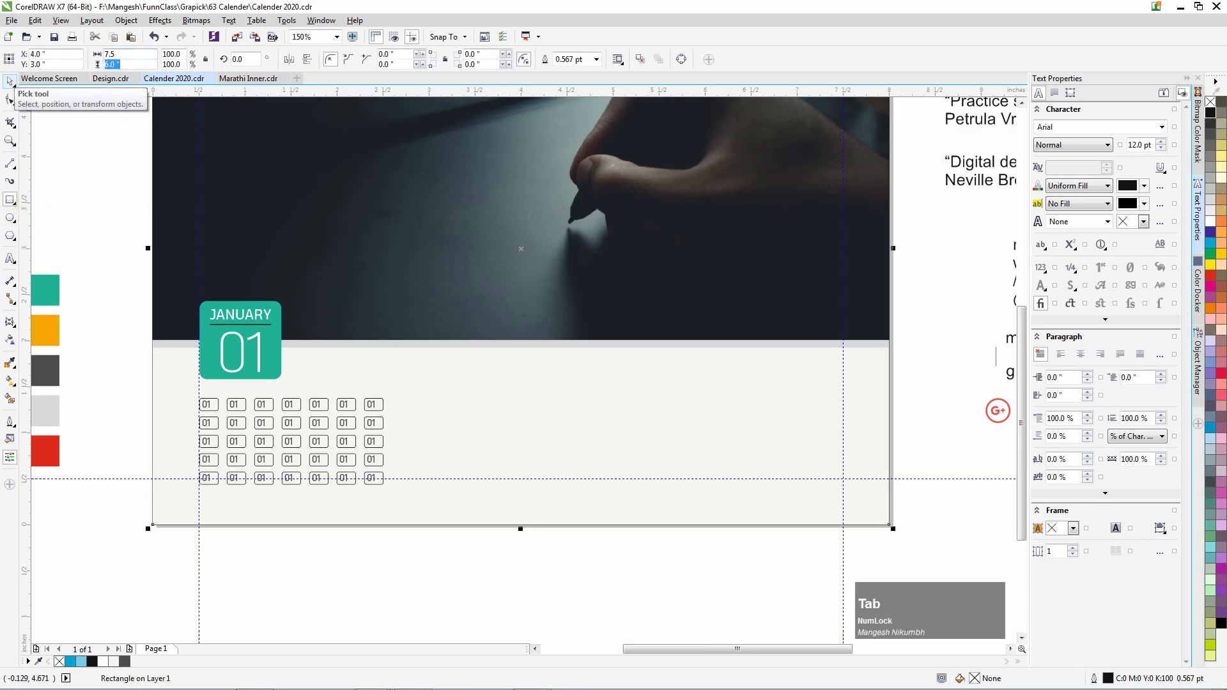
{"action": "key", "text": "Page_Up"}
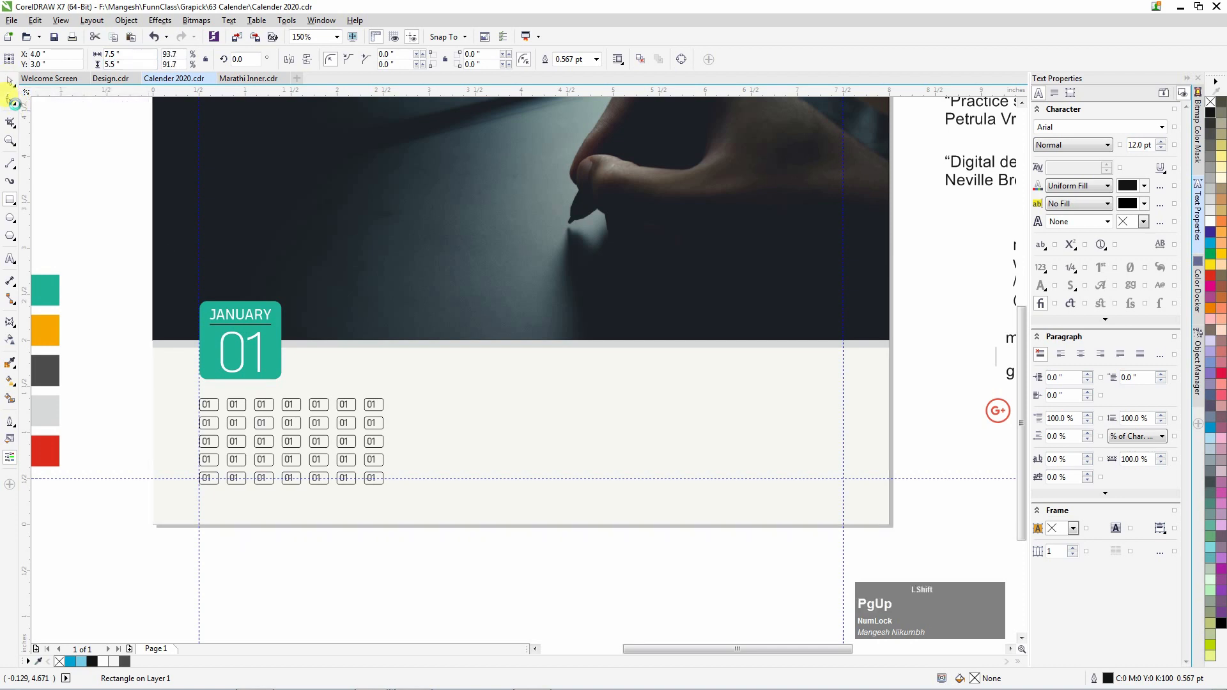
Align guides to the inset rectangle's left, right and top edges, and nudge the date grid down.
{"action": "mouse_move", "coordinate": [198, 493]}
{"action": "left_mouse_down"}
{"action": "mouse_move", "coordinate": [176, 494]}
{"action": "mouse_move", "coordinate": [195, 501]}
{"action": "left_mouse_up"}
{"action": "left_click_drag", "start_coordinate": [843, 429], "coordinate": [866, 431]}
{"action": "scroll", "coordinate": [540, 455], "scroll_direction": "down", "scroll_amount": 1}
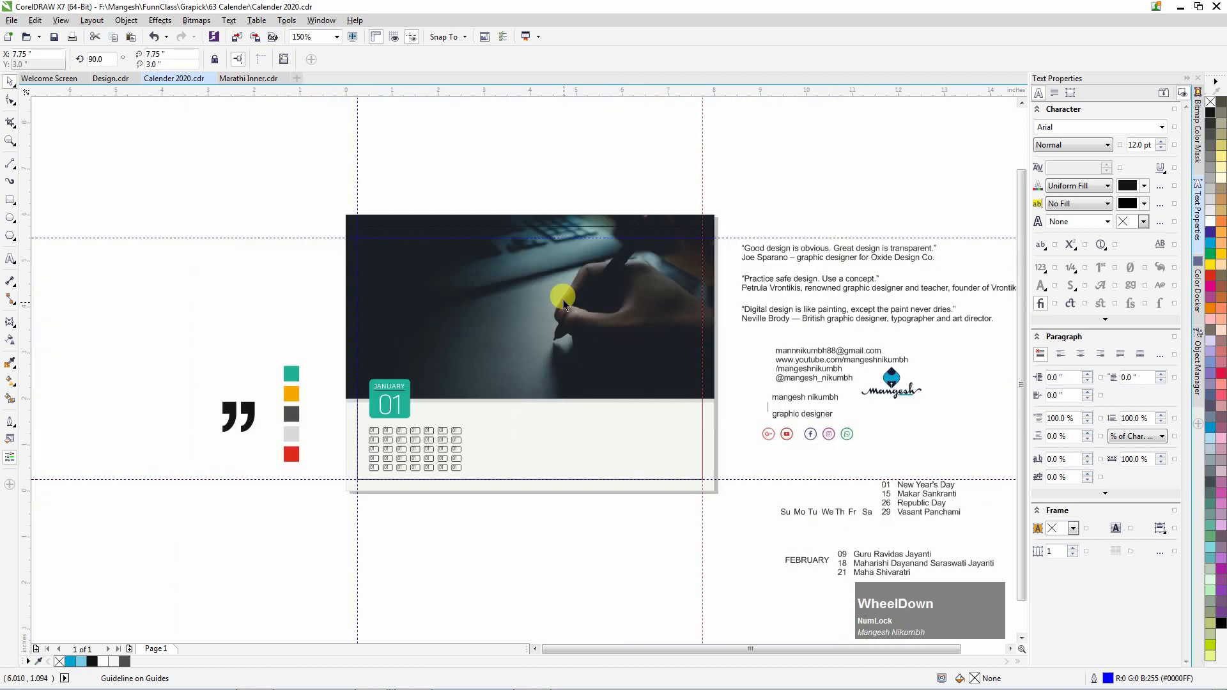
{"action": "scroll", "coordinate": [586, 228], "scroll_direction": "up", "scroll_amount": 1}
{"action": "left_click_drag", "start_coordinate": [600, 249], "coordinate": [591, 225]}
{"action": "scroll", "coordinate": [578, 299], "scroll_direction": "down", "scroll_amount": 1}
{"action": "left_click", "coordinate": [610, 501]}
{"action": "scroll", "coordinate": [505, 504], "scroll_direction": "up", "scroll_amount": 1}
{"action": "left_click_drag", "start_coordinate": [491, 586], "coordinate": [218, 415]}
{"action": "key", "text": "Down"}
{"action": "key", "text": "Down"}
{"action": "key", "text": "Down"}
{"action": "key", "text": "Down"}
{"action": "key", "text": "Down"}
{"action": "key", "text": "Down"}
{"action": "key", "text": "Down"}
{"action": "key", "text": "Down"}
{"action": "key", "text": "Down"}
{"action": "key", "text": "Down"}
{"action": "key", "text": "Down"}
{"action": "key", "text": "Down"}
{"action": "left_click", "coordinate": [411, 575]}
{"action": "scroll", "coordinate": [339, 476], "scroll_direction": "down", "scroll_amount": 1}
Move the weekday labels above the date grid and copy the 01 numbers' text properties onto them.
{"action": "left_click_drag", "start_coordinate": [683, 516], "coordinate": [790, 553]}
{"action": "left_click_drag", "start_coordinate": [736, 533], "coordinate": [322, 452]}
{"action": "scroll", "coordinate": [307, 459], "scroll_direction": "up", "scroll_amount": 2}
{"action": "key", "text": "Up"}
{"action": "key", "text": "Up"}
{"action": "key", "text": "Up"}
{"action": "key", "text": "Up"}
{"action": "key", "text": "Up"}
{"action": "key", "text": "Right"}
{"action": "key", "text": "Right"}
{"action": "key", "text": "Right"}
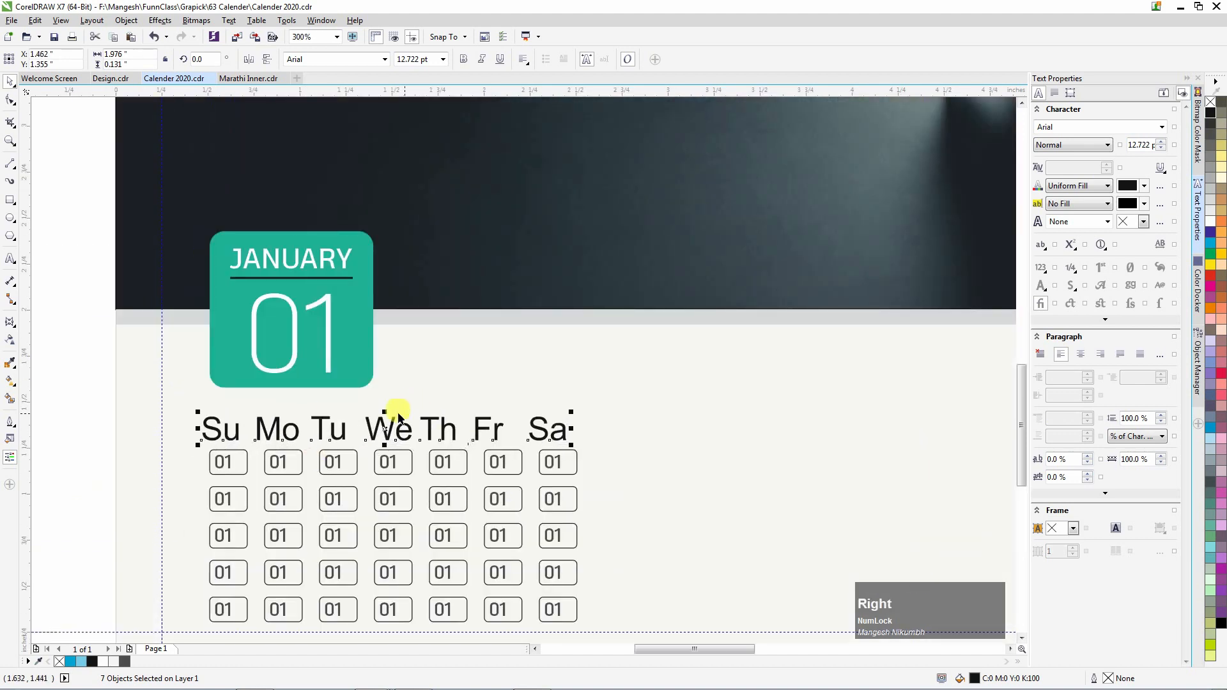
{"action": "key", "text": "ctrl+alt+c"}
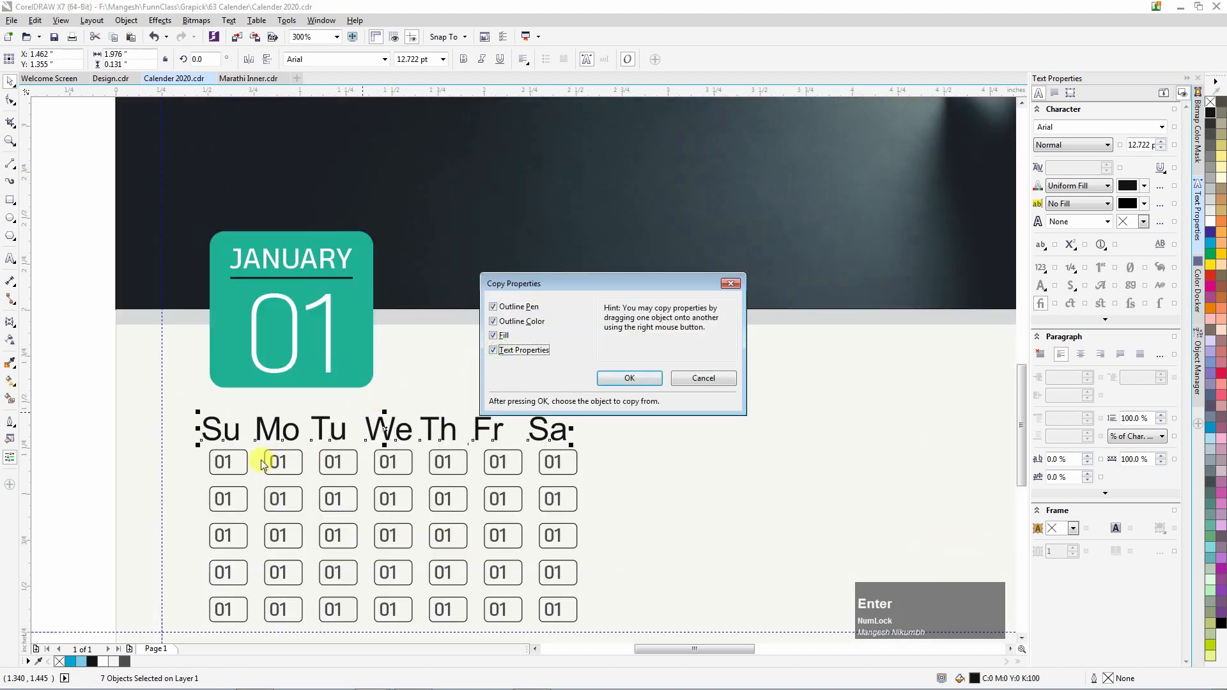
{"action": "left_click", "coordinate": [214, 459]}
{"action": "key", "text": "Right"}
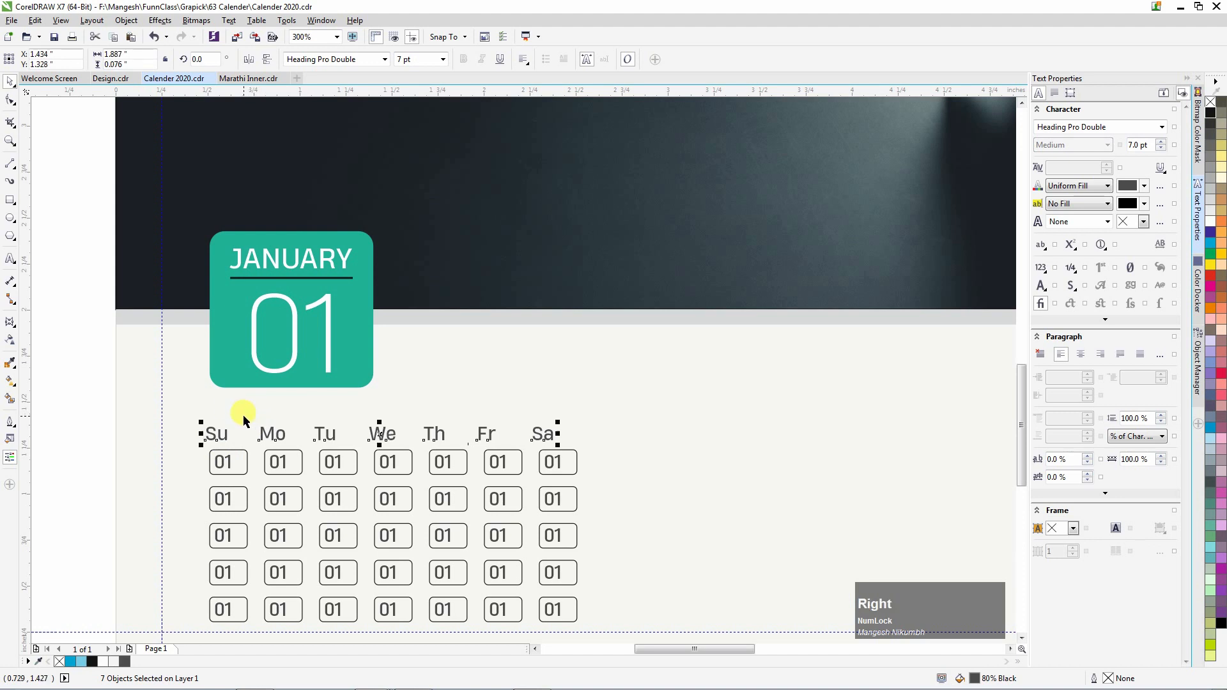
{"action": "left_click", "coordinate": [148, 419]}
{"action": "scroll", "coordinate": [305, 462], "scroll_direction": "up", "scroll_amount": 1}
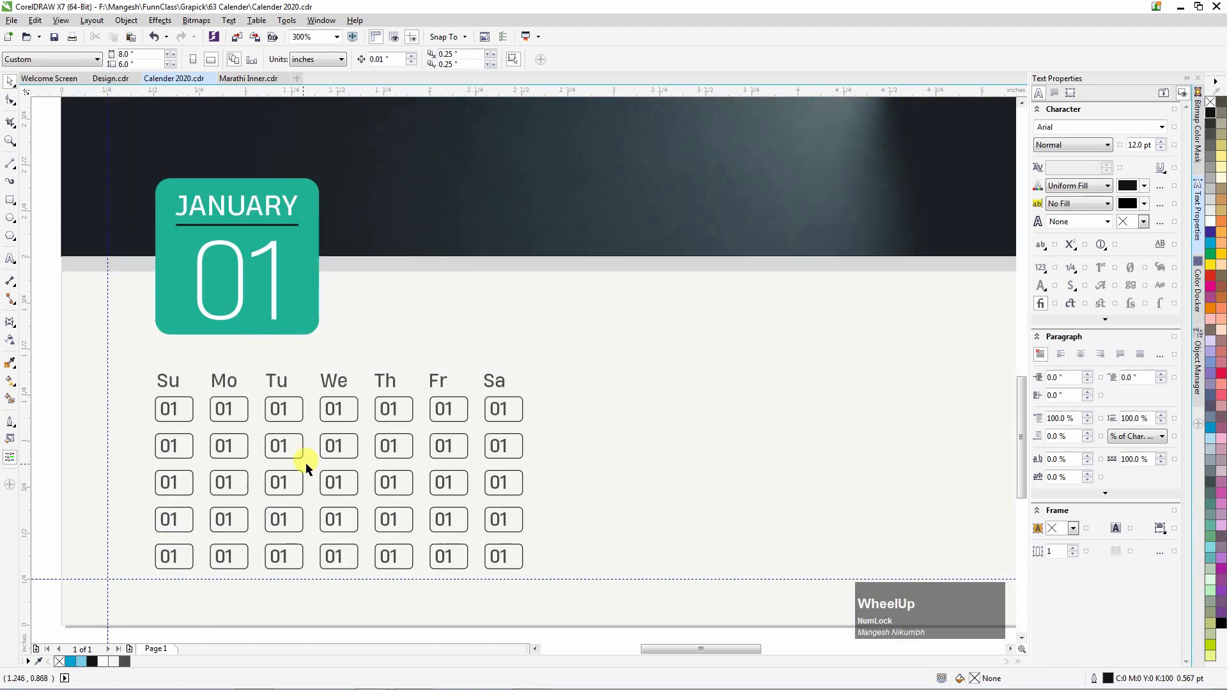
{"action": "key", "text": "F8"}
{"action": "left_click", "coordinate": [225, 372]}
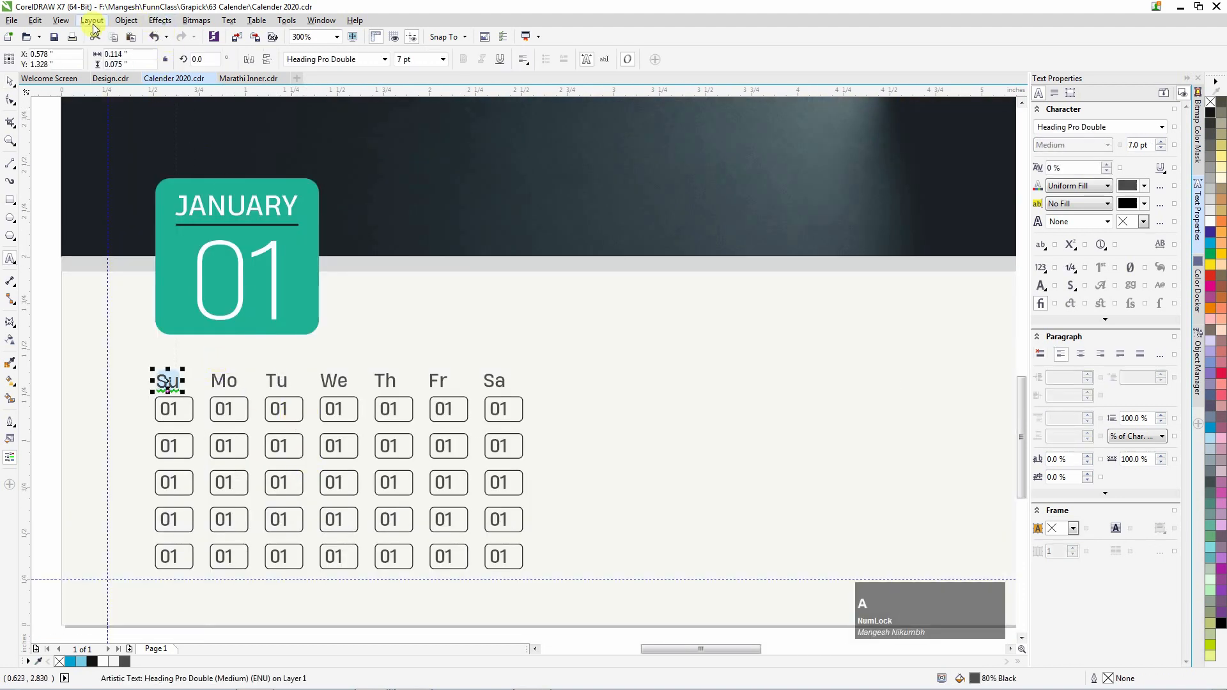
Change the Su label to UPPERCASE via Text > Change Case.
{"action": "left_click", "coordinate": [228, 20]}
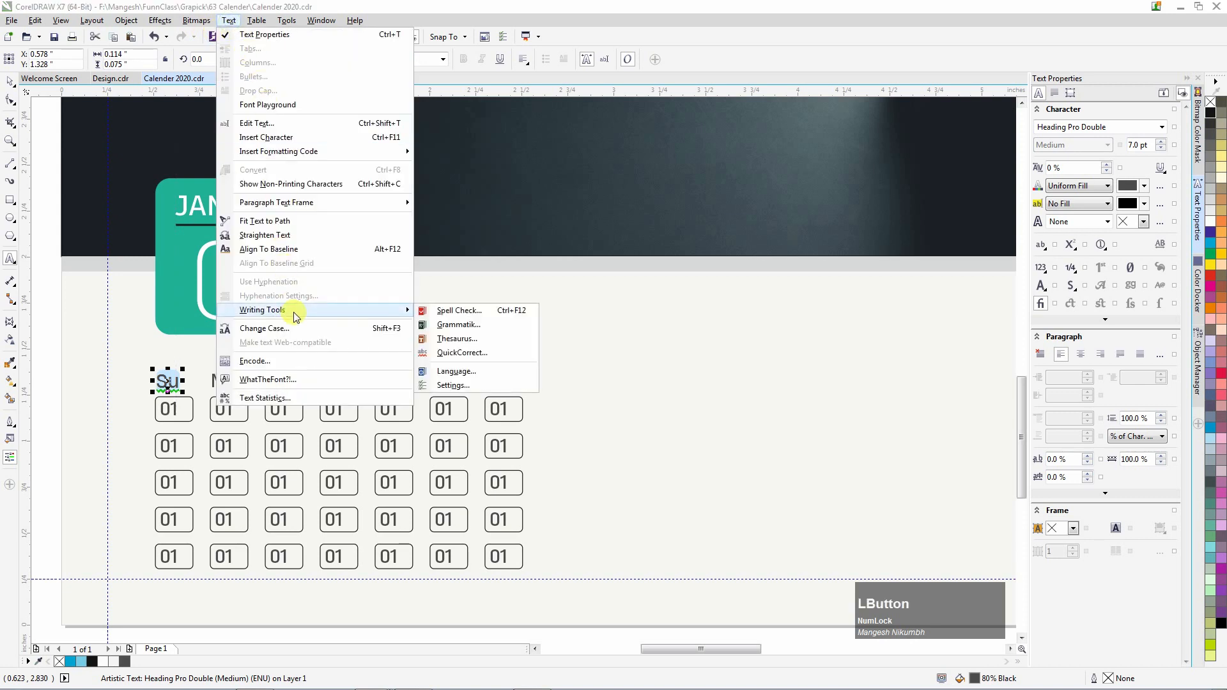
{"action": "left_click", "coordinate": [403, 332]}
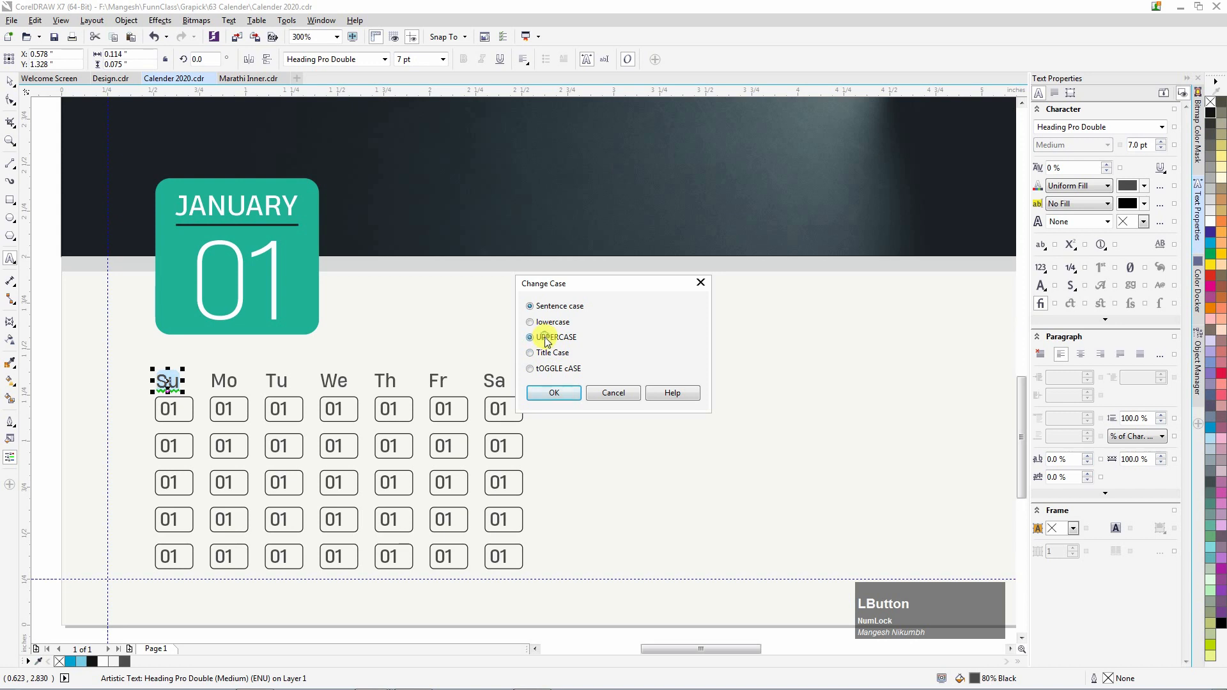
{"action": "left_click", "coordinate": [556, 392]}
{"action": "left_click", "coordinate": [11, 80]}
Select all seven weekday labels and set them to All Caps.
{"action": "left_click", "coordinate": [223, 382]}
{"action": "left_click_drag", "start_coordinate": [56, 351], "coordinate": [546, 396]}
{"action": "left_click", "coordinate": [1042, 247]}
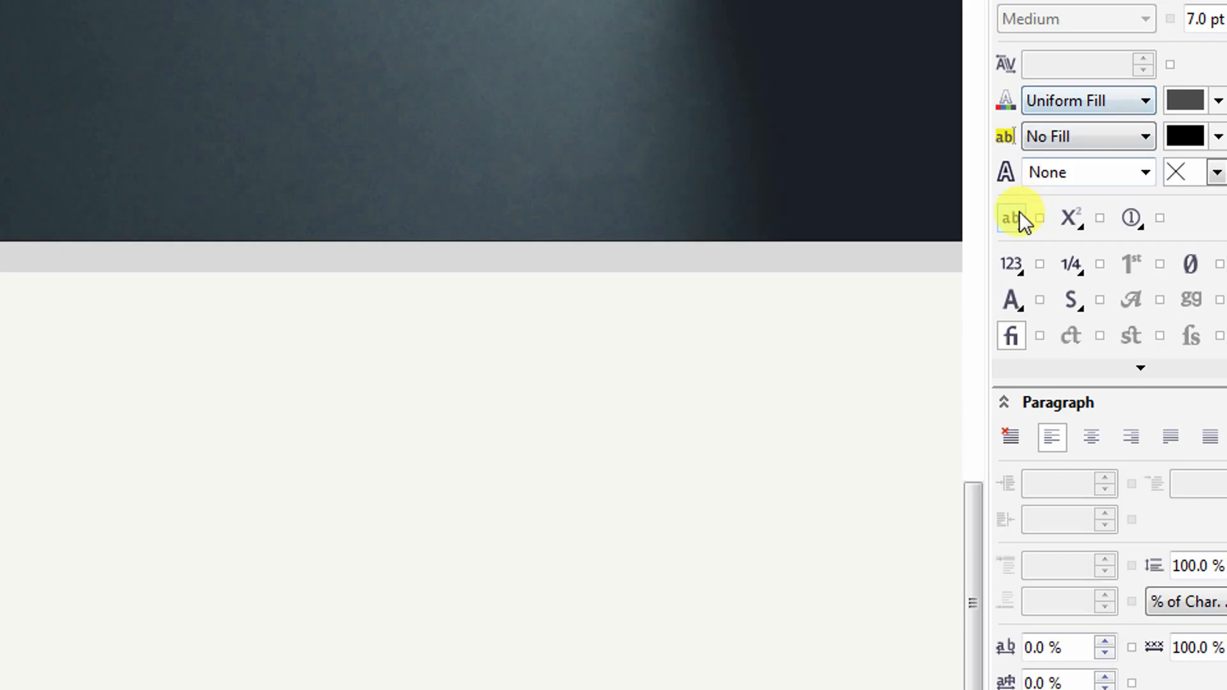
{"action": "left_click", "coordinate": [1044, 244]}
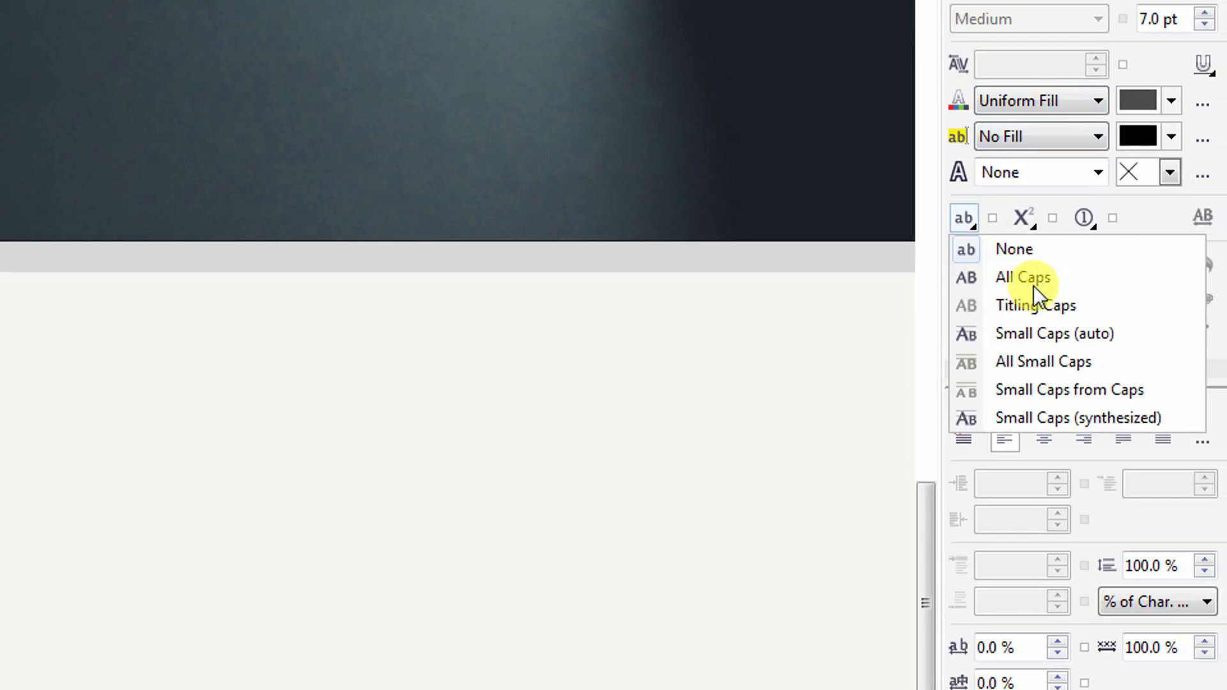
{"action": "left_click", "coordinate": [1055, 279]}
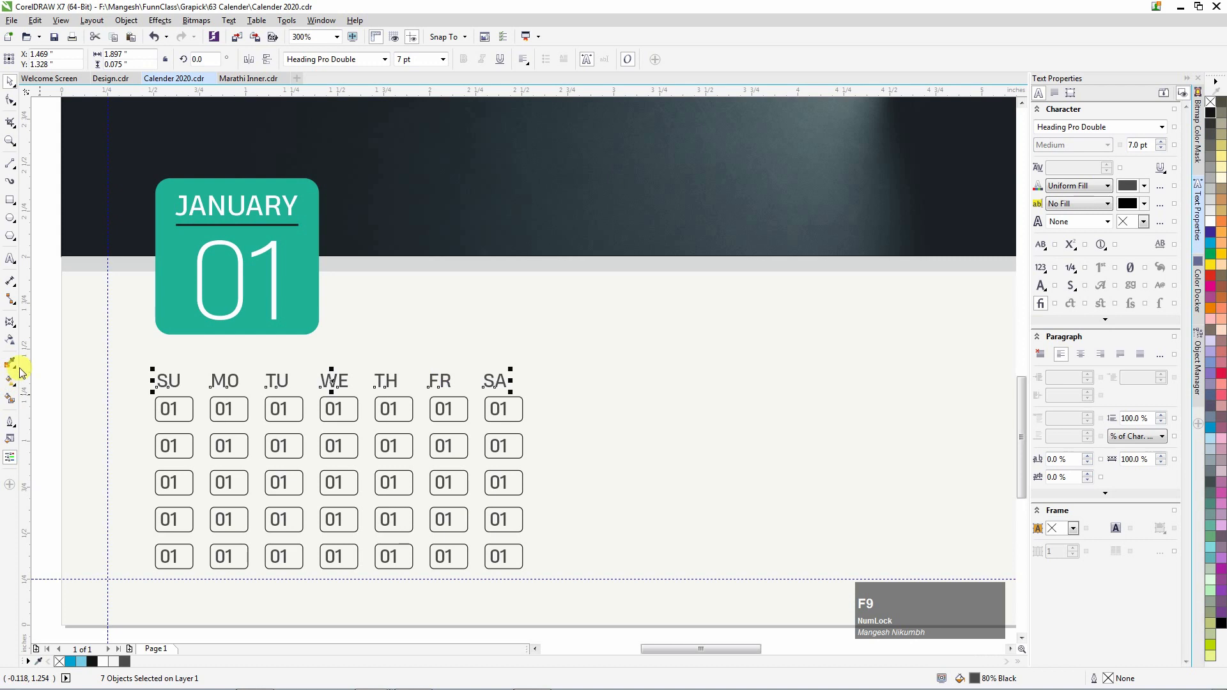
{"action": "left_click", "coordinate": [47, 356]}
{"action": "left_click", "coordinate": [167, 380]}
Select the SU–SA day labels and their first-row date boxes.
{"action": "left_click", "coordinate": [182, 401], "text": "shift"}
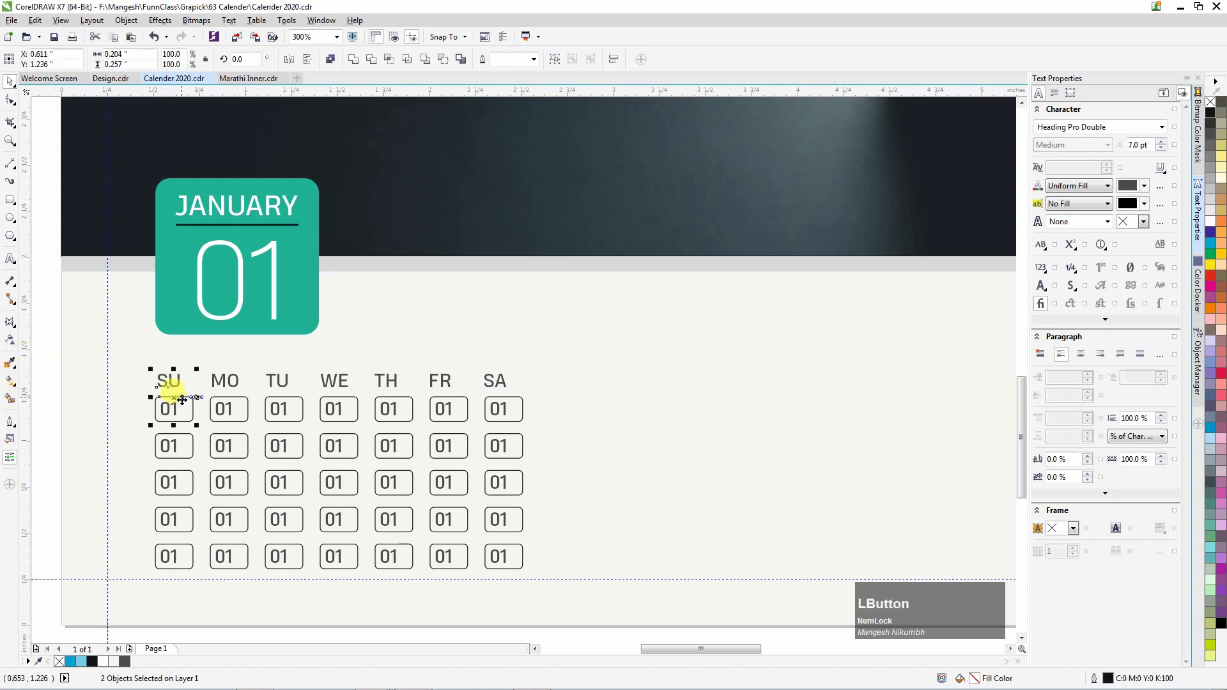
{"action": "left_click", "coordinate": [223, 381]}
{"action": "left_click", "coordinate": [238, 408], "text": "shift"}
{"action": "left_click", "coordinate": [279, 383]}
{"action": "left_click", "coordinate": [284, 409], "text": "shift"}
{"action": "left_click", "coordinate": [334, 383]}
{"action": "left_click", "coordinate": [340, 409], "text": "shift"}
{"action": "left_click", "coordinate": [387, 384]}
{"action": "left_click", "coordinate": [399, 408], "text": "shift"}
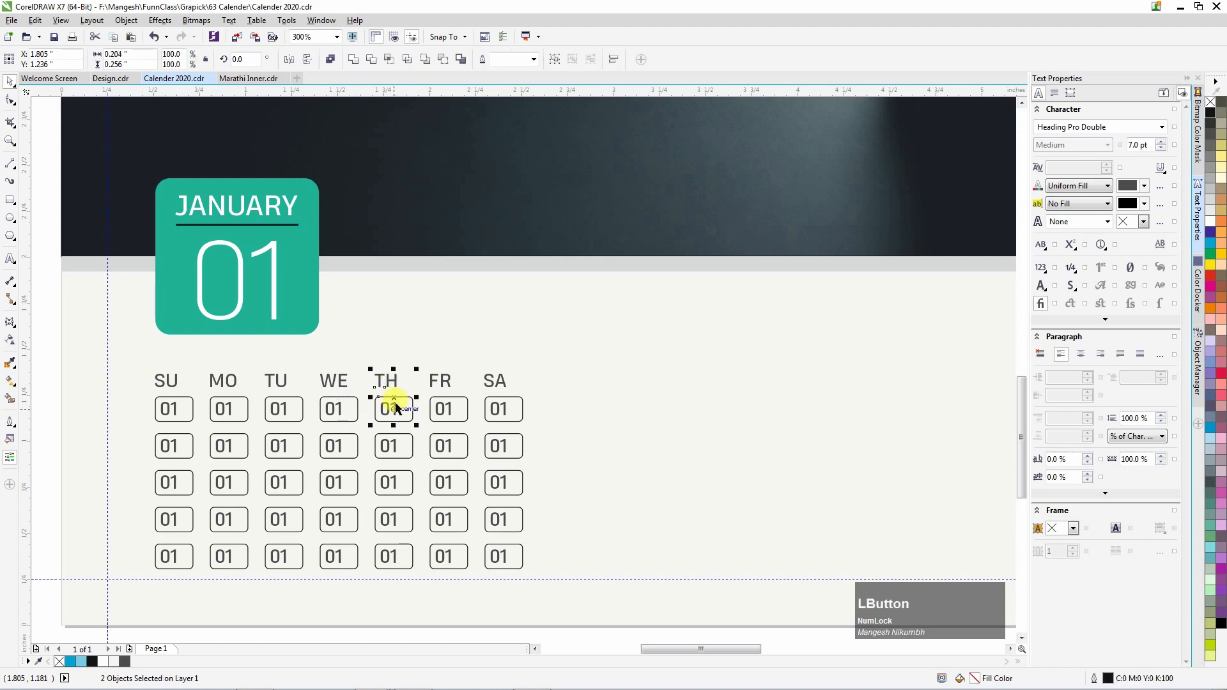
{"action": "left_click", "coordinate": [445, 382]}
{"action": "left_click", "coordinate": [445, 408], "text": "shift"}
{"action": "left_click", "coordinate": [494, 381]}
{"action": "left_click", "coordinate": [512, 407], "text": "shift"}
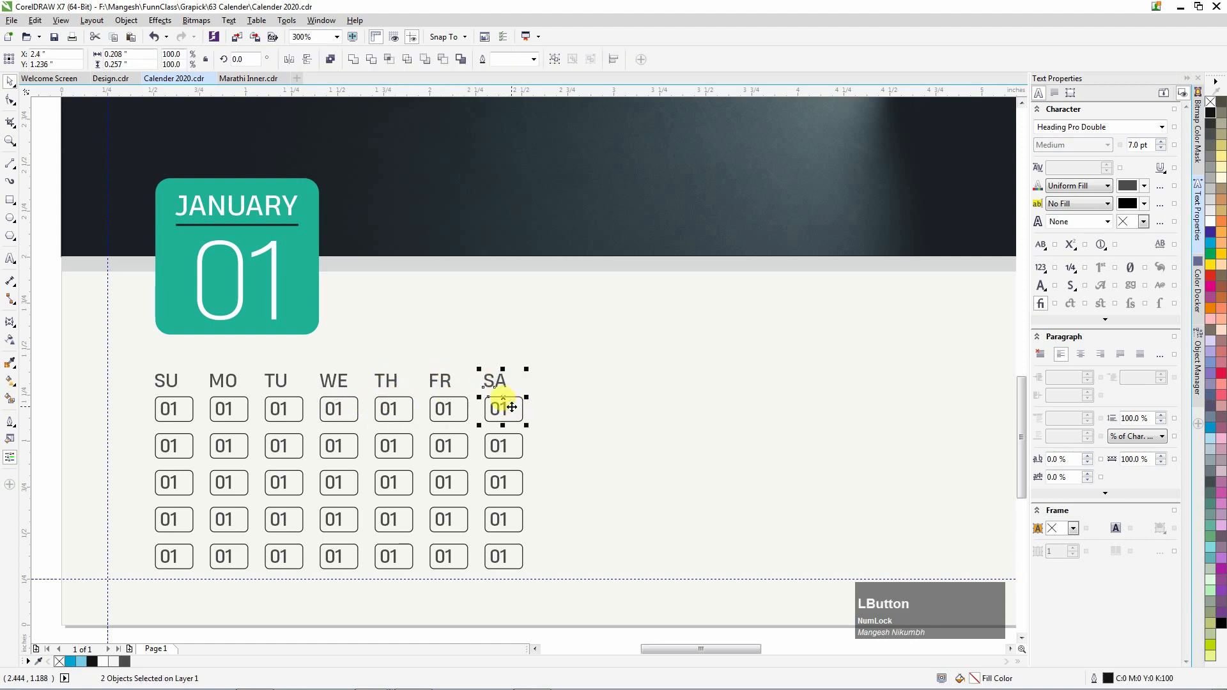
Set the seven first-row date numbers to 6 pt.
{"action": "left_click_drag", "start_coordinate": [54, 386], "coordinate": [529, 439]}
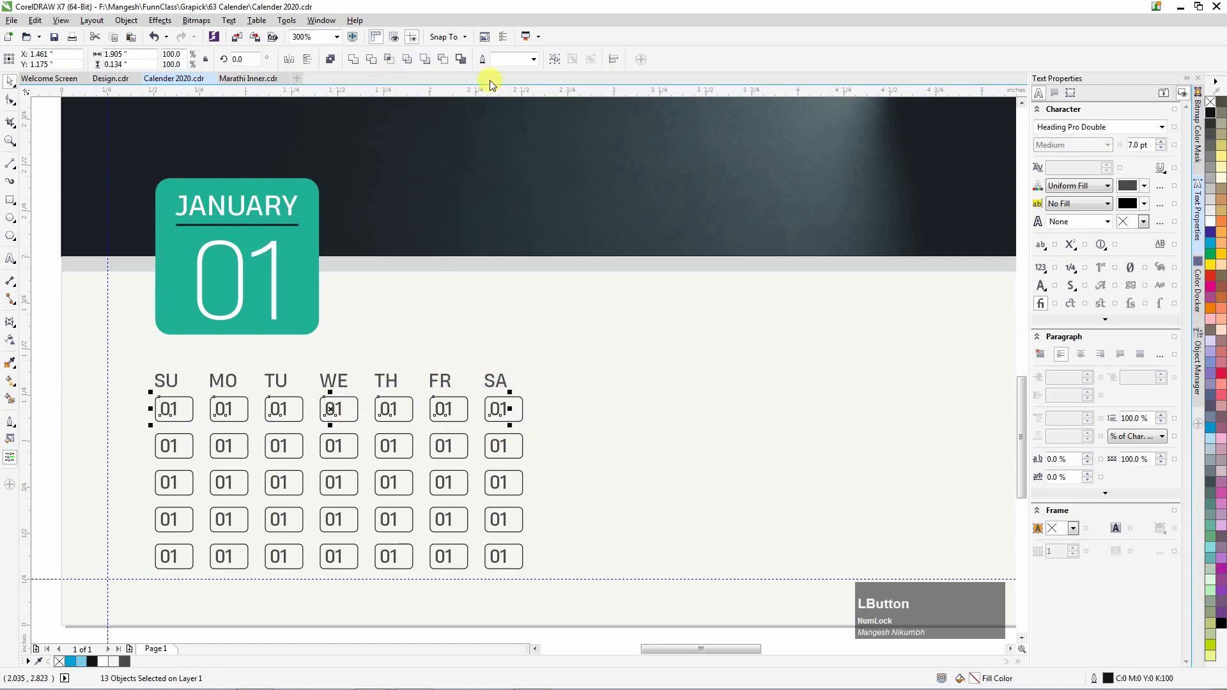
{"action": "left_click_drag", "start_coordinate": [46, 389], "coordinate": [510, 416]}
{"action": "left_click", "coordinate": [417, 59]}
{"action": "type", "text": "6"}
{"action": "key", "text": "KP_Enter"}
Reduce the second- and third-row date numbers to 6 pt.
{"action": "left_click_drag", "start_coordinate": [484, 465], "coordinate": [497, 452]}
{"action": "left_click", "coordinate": [409, 59]}
{"action": "type", "text": "6"}
{"action": "key", "text": "KP_Enter"}
{"action": "left_click_drag", "start_coordinate": [58, 470], "coordinate": [515, 487]}
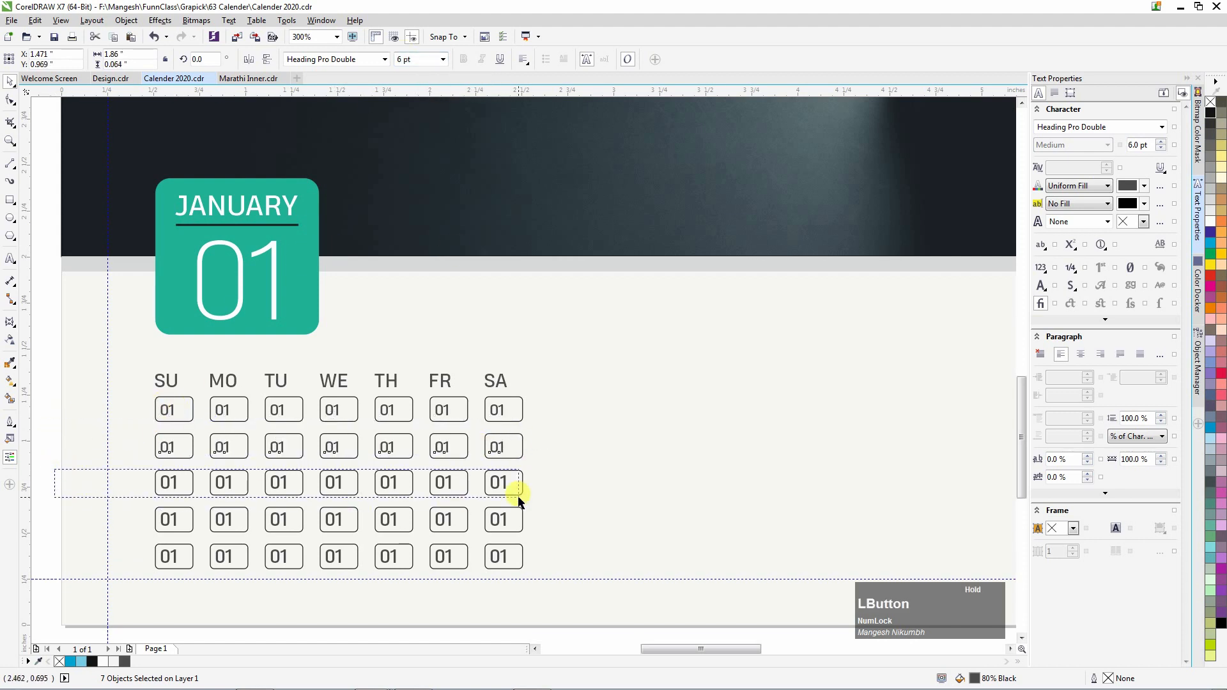
{"action": "left_click", "coordinate": [413, 59]}
{"action": "type", "text": "6"}
{"action": "key", "text": "KP_Enter"}
Reduce the fourth- and fifth-row date numbers to 6 pt, then deselect them.
{"action": "left_click_drag", "start_coordinate": [53, 502], "coordinate": [510, 534]}
{"action": "left_click", "coordinate": [418, 59]}
{"action": "type", "text": "6"}
{"action": "key", "text": "KP_Enter"}
{"action": "left_click_drag", "start_coordinate": [47, 536], "coordinate": [497, 569]}
{"action": "left_click", "coordinate": [413, 59]}
{"action": "type", "text": "6"}
{"action": "key", "text": "KP_Enter"}
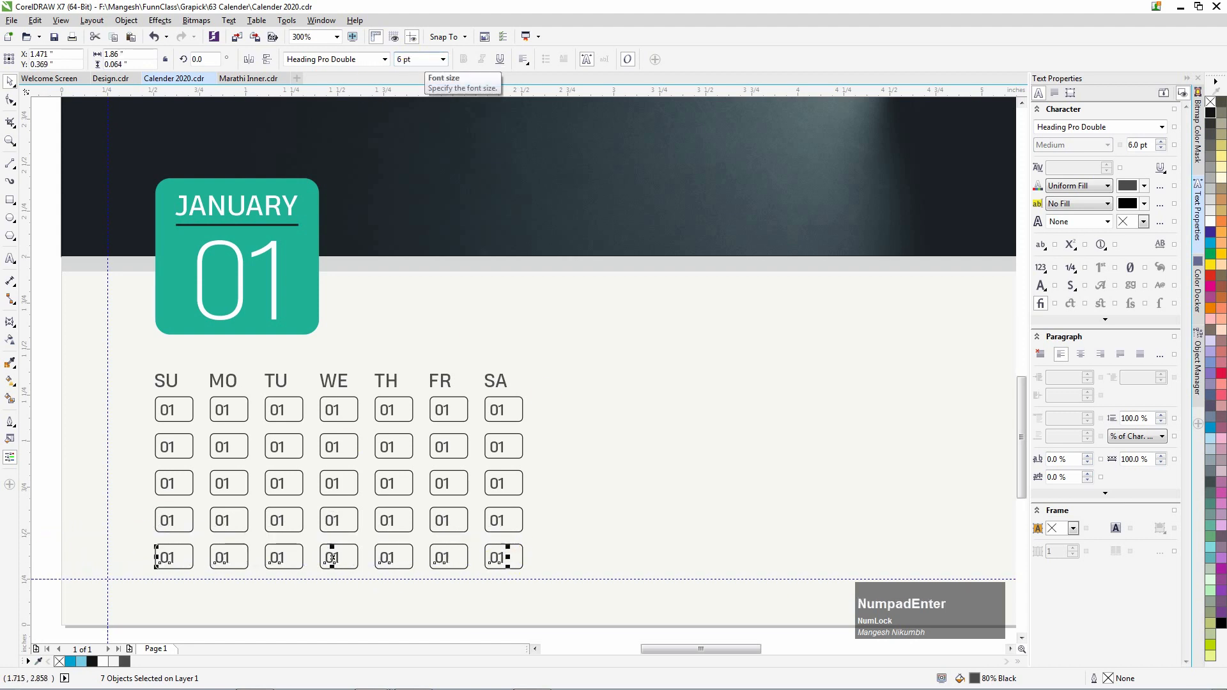
{"action": "left_click", "coordinate": [204, 401]}
Renumber the first-row dates to read 31, 02, 03 and 04.
{"action": "left_click", "coordinate": [335, 417]}
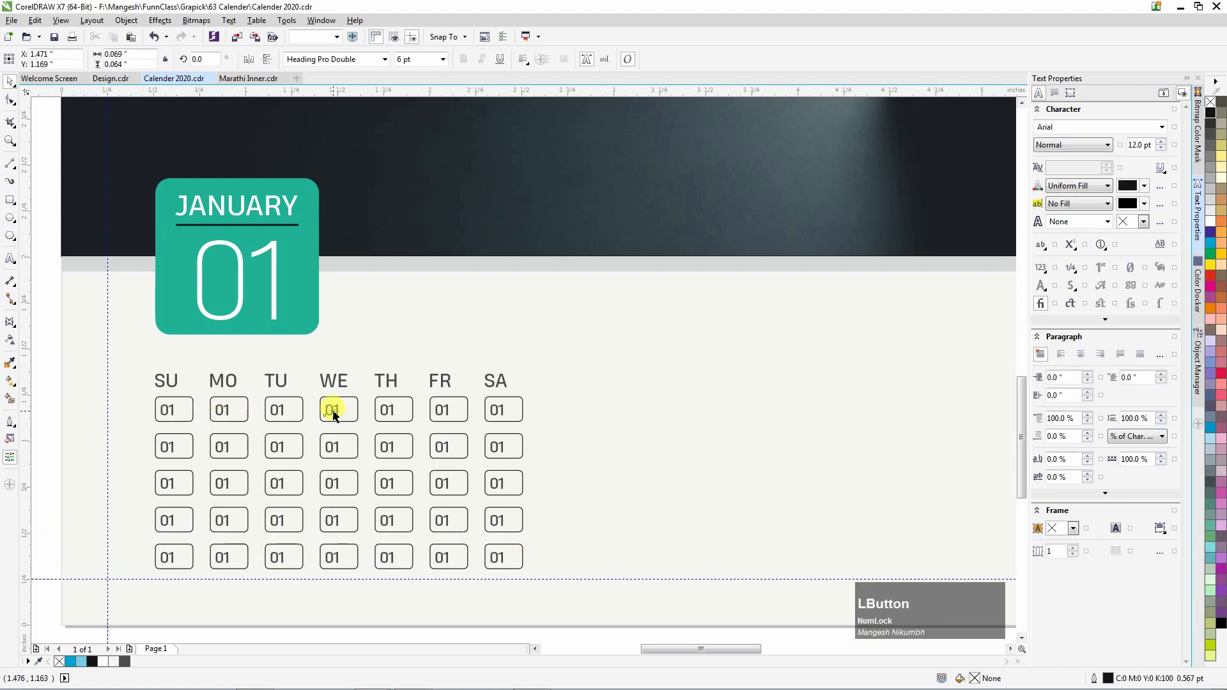
{"action": "double_click", "coordinate": [282, 406]}
{"action": "type", "text": "31"}
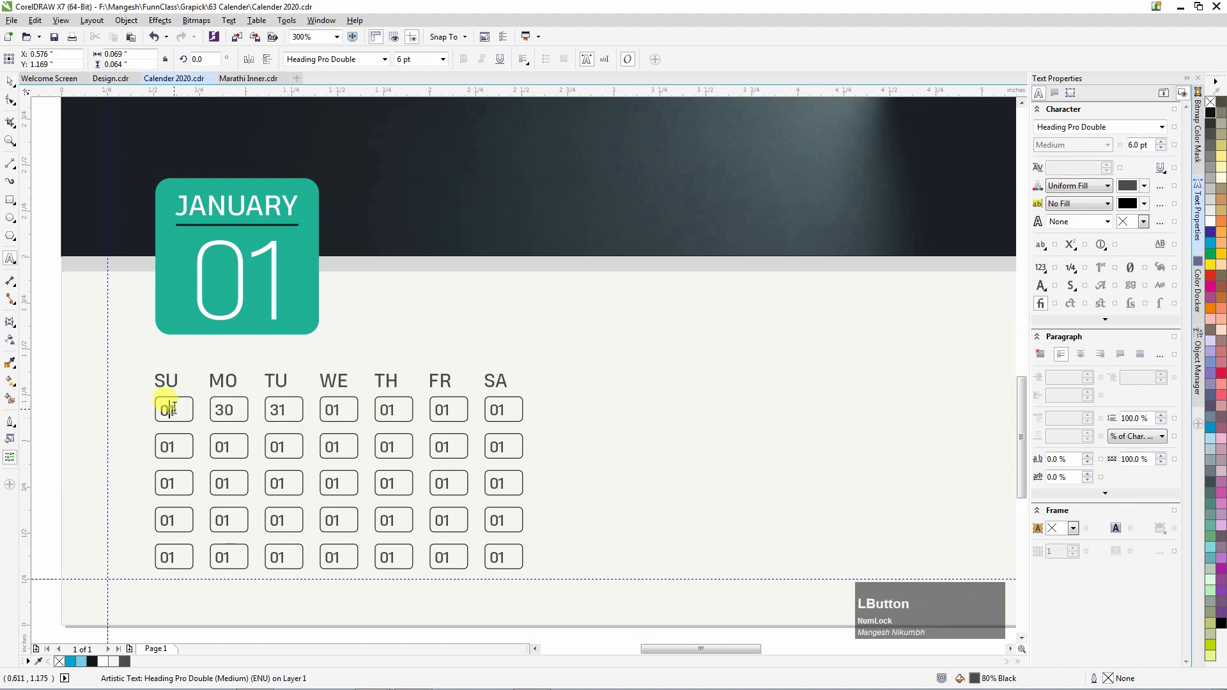
{"action": "type", "text": "9"}
{"action": "double_click", "coordinate": [391, 410]}
{"action": "type", "text": "02"}
{"action": "double_click", "coordinate": [440, 410]}
{"action": "type", "text": "03"}
{"action": "double_click", "coordinate": [495, 409]}
{"action": "type", "text": "04"}
{"action": "double_click", "coordinate": [167, 447]}
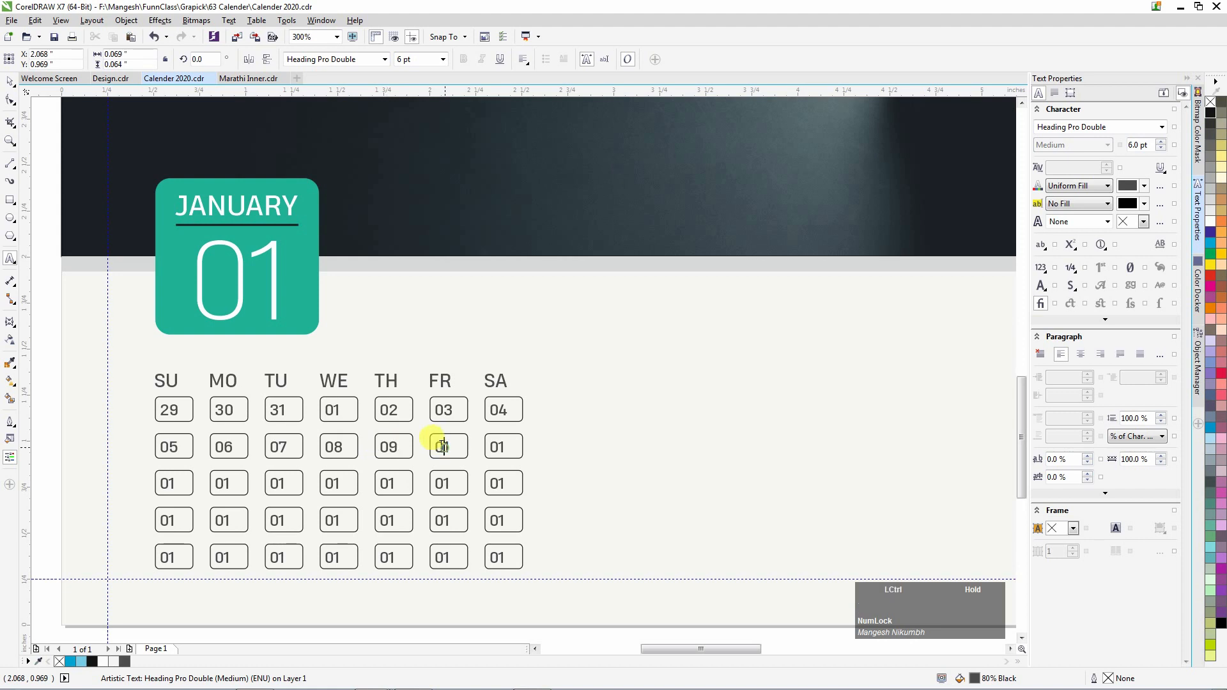
Renumber the third-row dates 12, 14, 15, 16, 17 and 18.
{"action": "double_click", "coordinate": [170, 483]}
{"action": "type", "text": "12"}
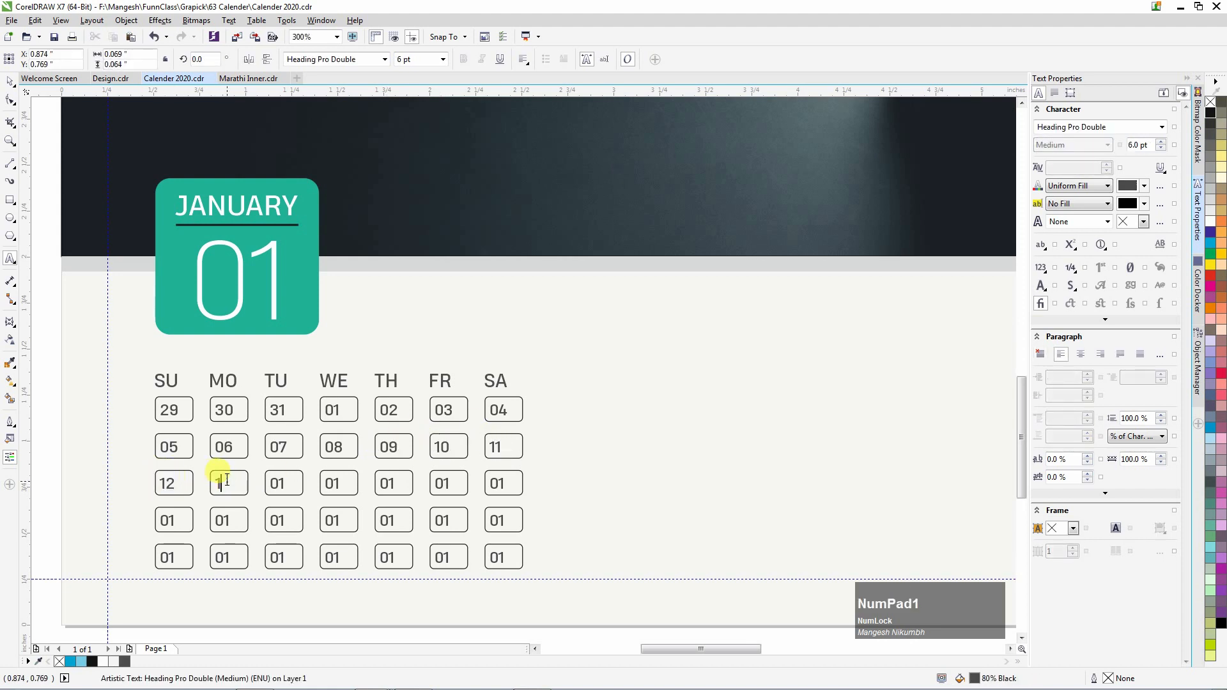
{"action": "type", "text": "4"}
{"action": "left_click", "coordinate": [334, 484]}
{"action": "key", "text": "ctrl+a"}
{"action": "type", "text": "15"}
{"action": "left_click", "coordinate": [389, 484]}
{"action": "key", "text": "ctrl+a"}
{"action": "type", "text": "16"}
{"action": "key", "text": "ctrl+a"}
{"action": "double_click", "coordinate": [444, 482]}
{"action": "type", "text": "17"}
{"action": "key", "text": "BackSpace"}
{"action": "type", "text": "819"}
Set the fourth-row dates to 19 and 20 and the last-row Wednesday to 29.
{"action": "double_click", "coordinate": [218, 518]}
{"action": "type", "text": "20"}
{"action": "double_click", "coordinate": [272, 517]}
{"action": "type", "text": "2"}
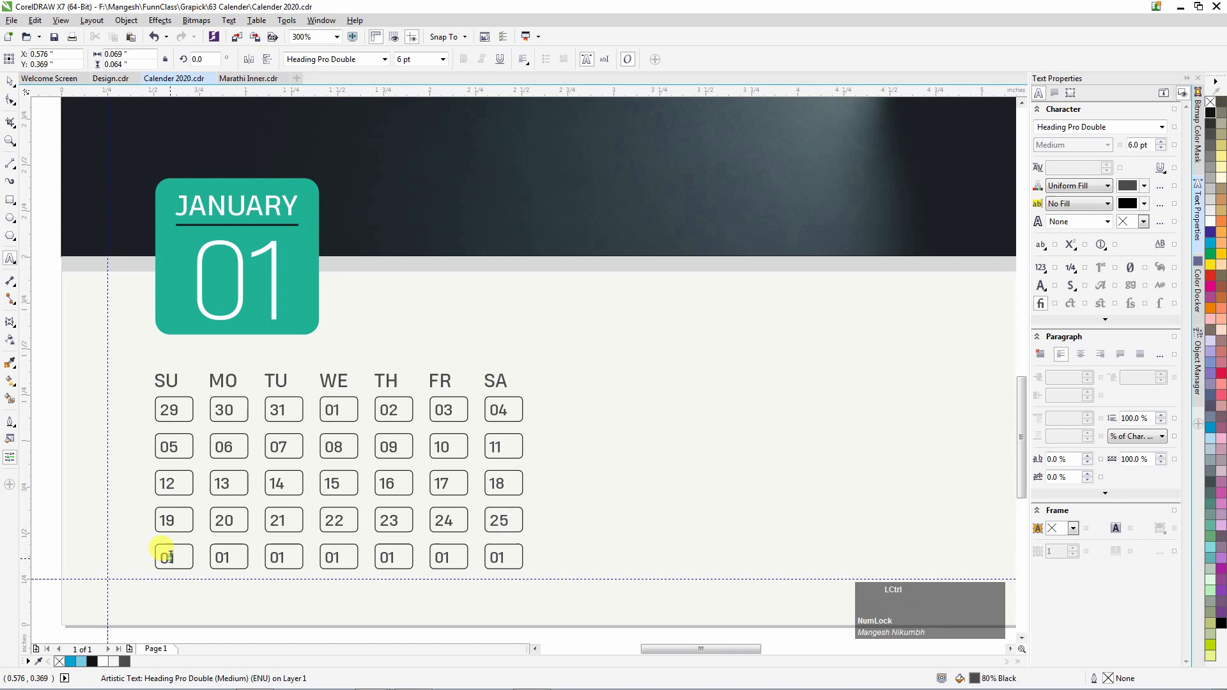
{"action": "double_click", "coordinate": [332, 558]}
{"action": "type", "text": "29"}
Change the last Friday date to 31 and return to the Pick tool.
{"action": "double_click", "coordinate": [439, 557]}
{"action": "type", "text": "31"}
{"action": "key", "text": "ctrl+space"}
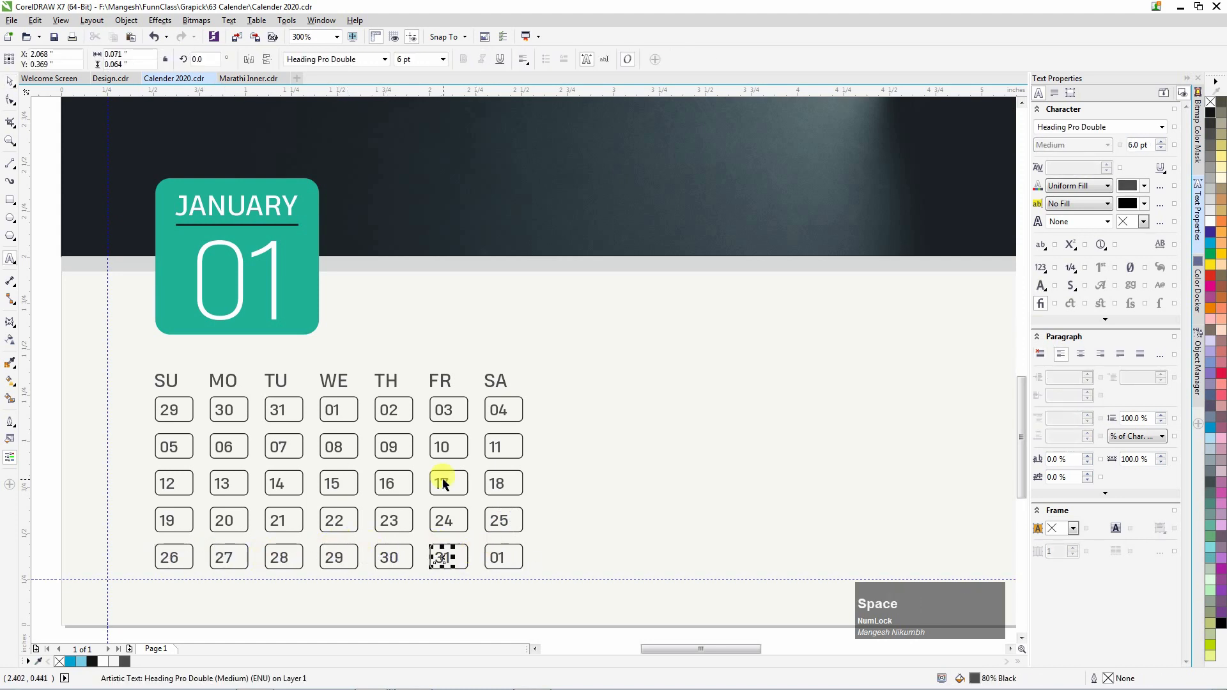
{"action": "key", "text": "Escape"}
{"action": "scroll", "coordinate": [212, 310], "scroll_direction": "down", "scroll_amount": 1}
{"action": "scroll", "coordinate": [184, 347], "scroll_direction": "up", "scroll_amount": 1}
{"action": "left_click_drag", "start_coordinate": [161, 345], "coordinate": [571, 383]}
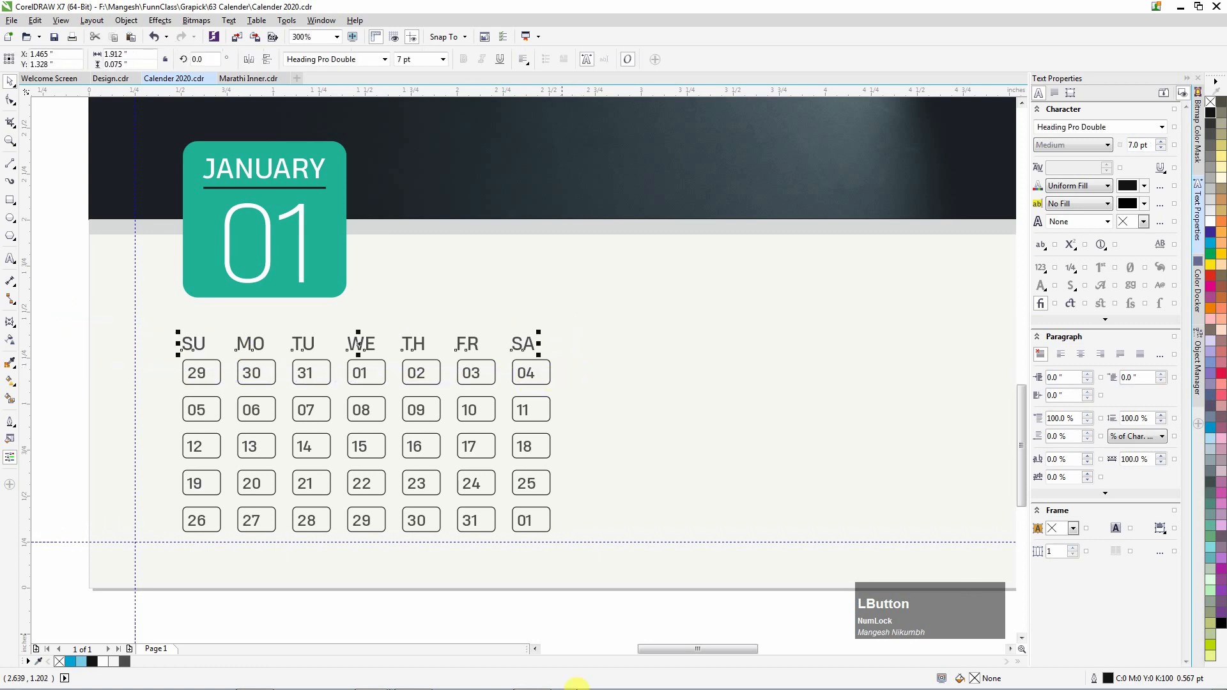
Set the SU–SA weekday labels in Heading Pro Double Bold.
{"action": "left_click", "coordinate": [386, 60]}
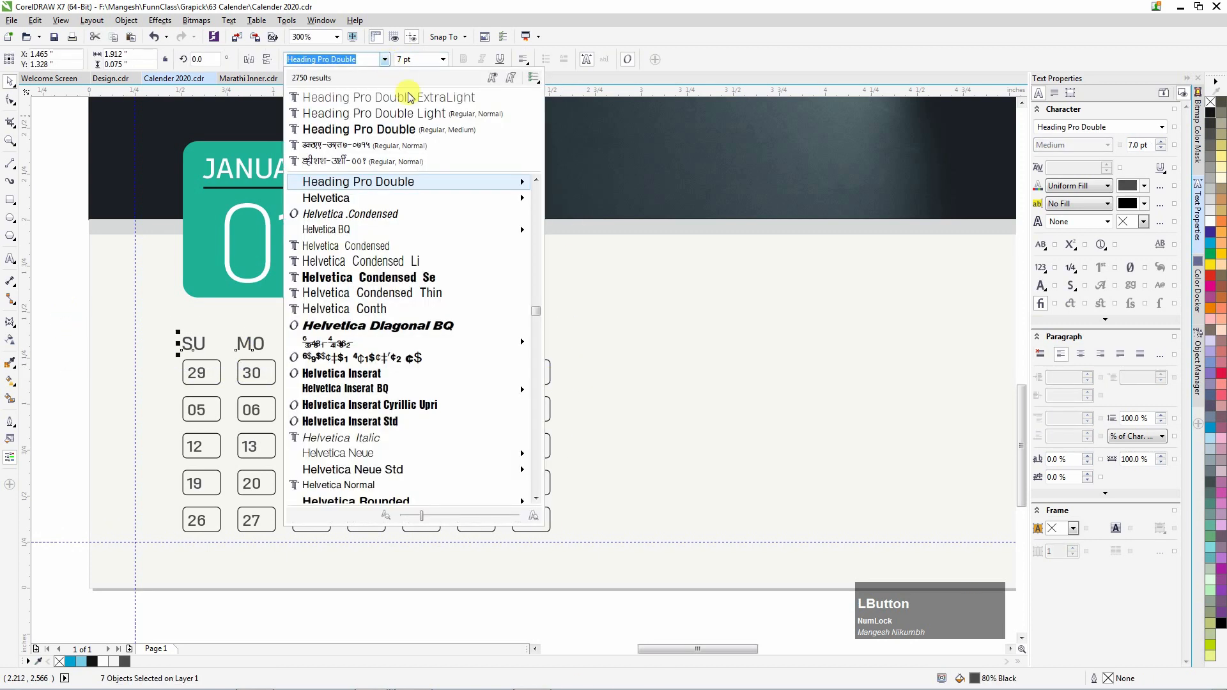
{"action": "mouse_move", "coordinate": [469, 187]}
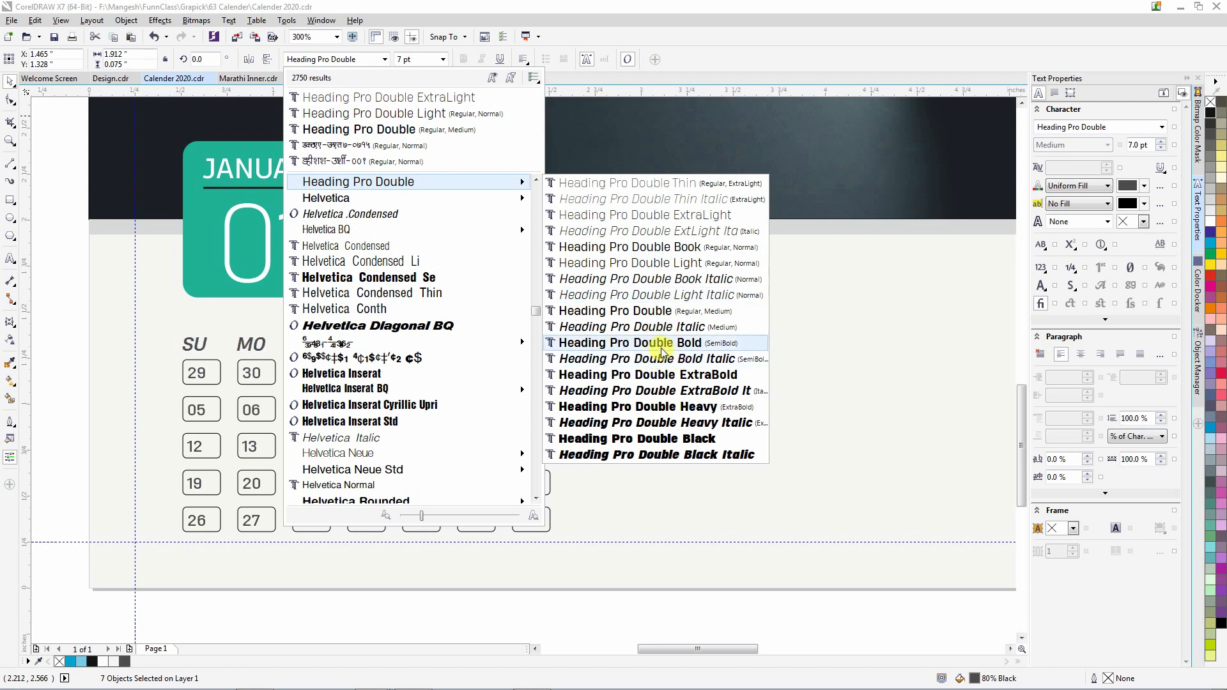
{"action": "left_click", "coordinate": [645, 375]}
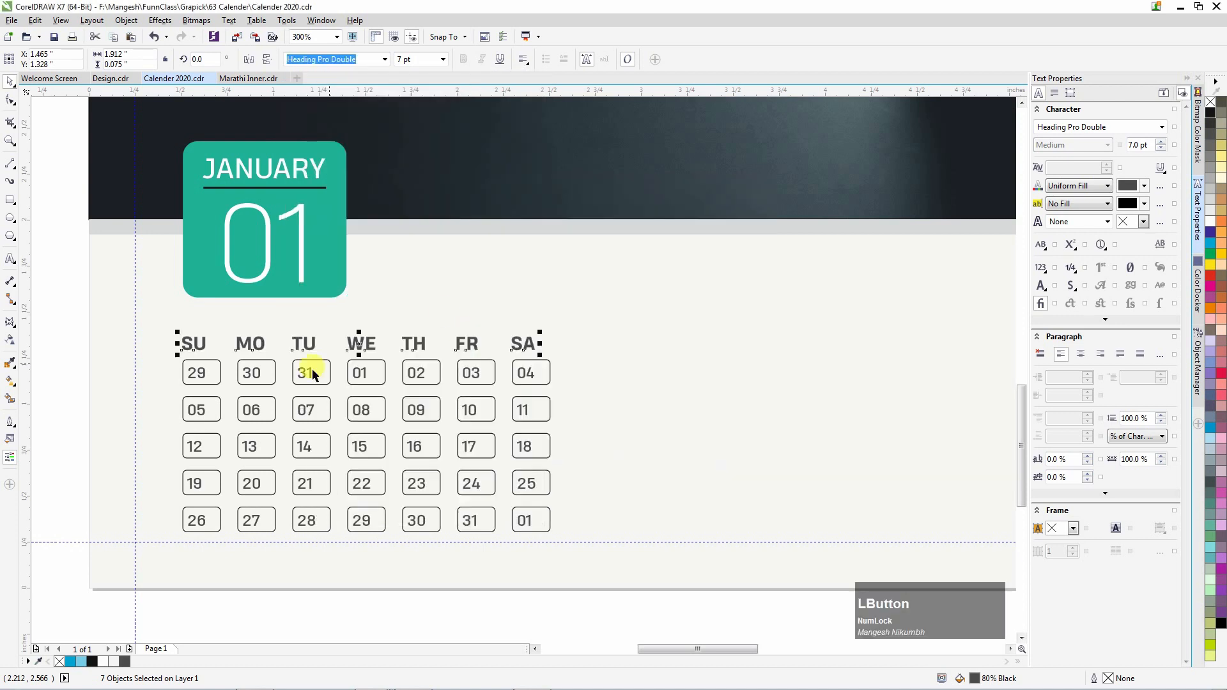
{"action": "left_click", "coordinate": [96, 337]}
Copy the red sample square's colour onto the SU heading and Sunday dates 29, 05, 12, 19, 26.
{"action": "left_click_drag", "start_coordinate": [47, 282], "coordinate": [179, 463]}
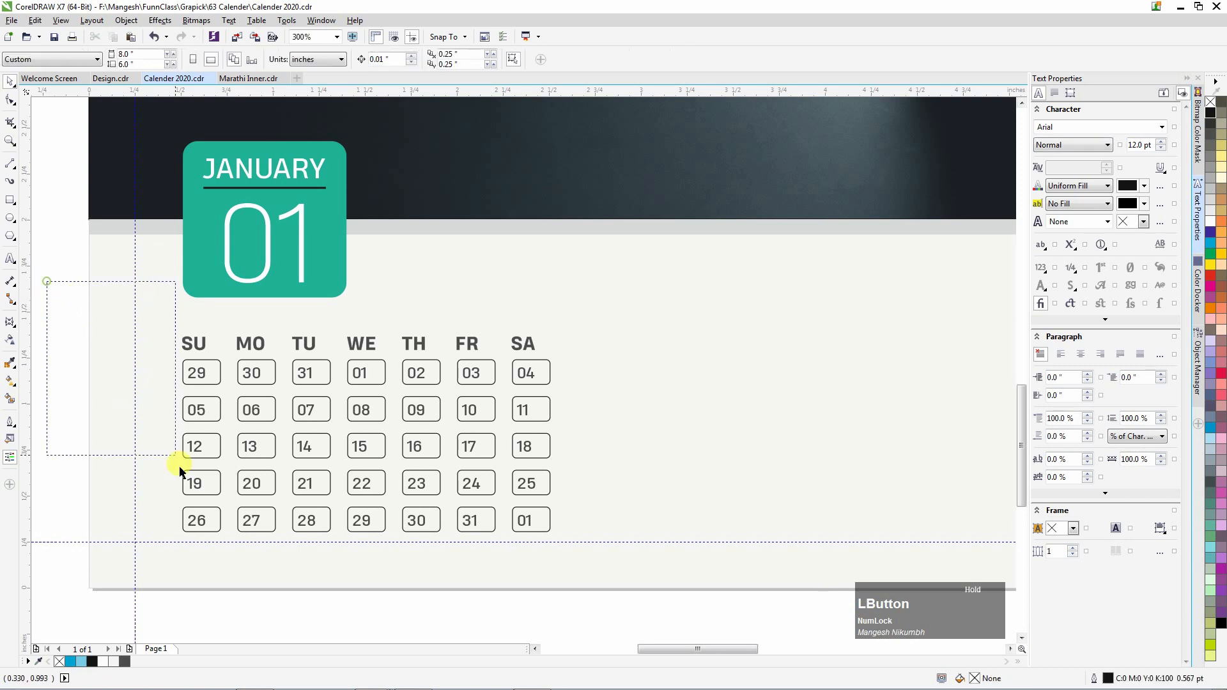
{"action": "left_click_drag", "start_coordinate": [179, 463], "coordinate": [213, 536]}
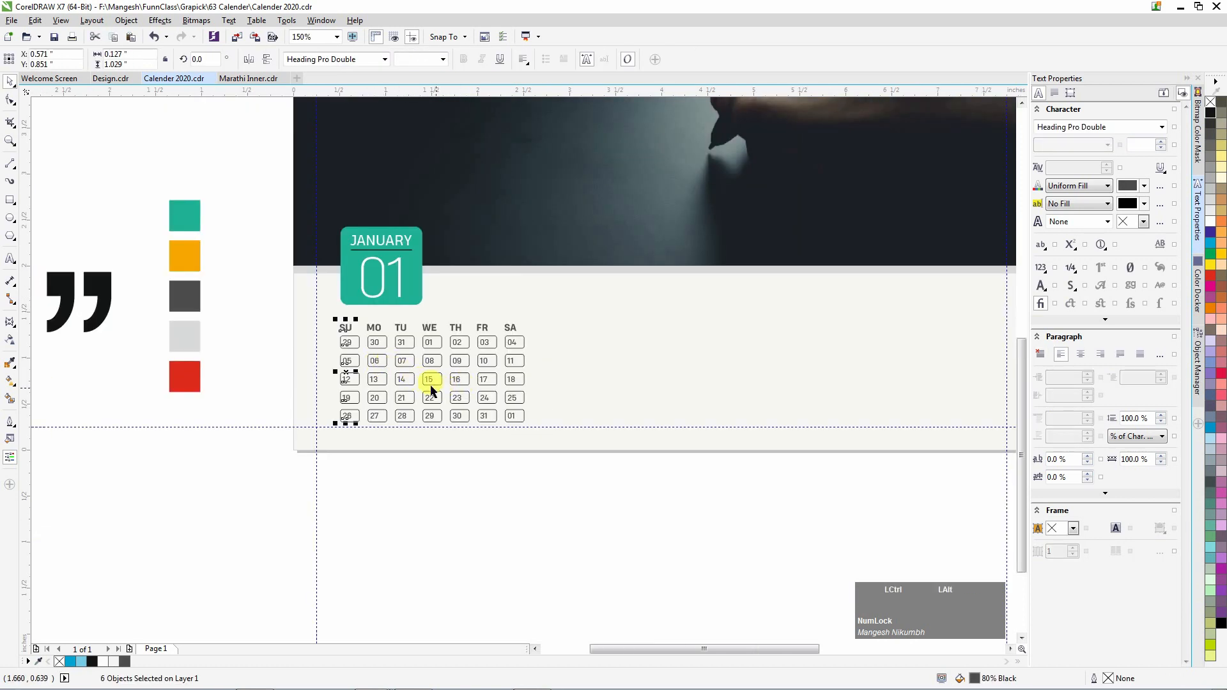
{"action": "key", "text": "ctrl+alt+c"}
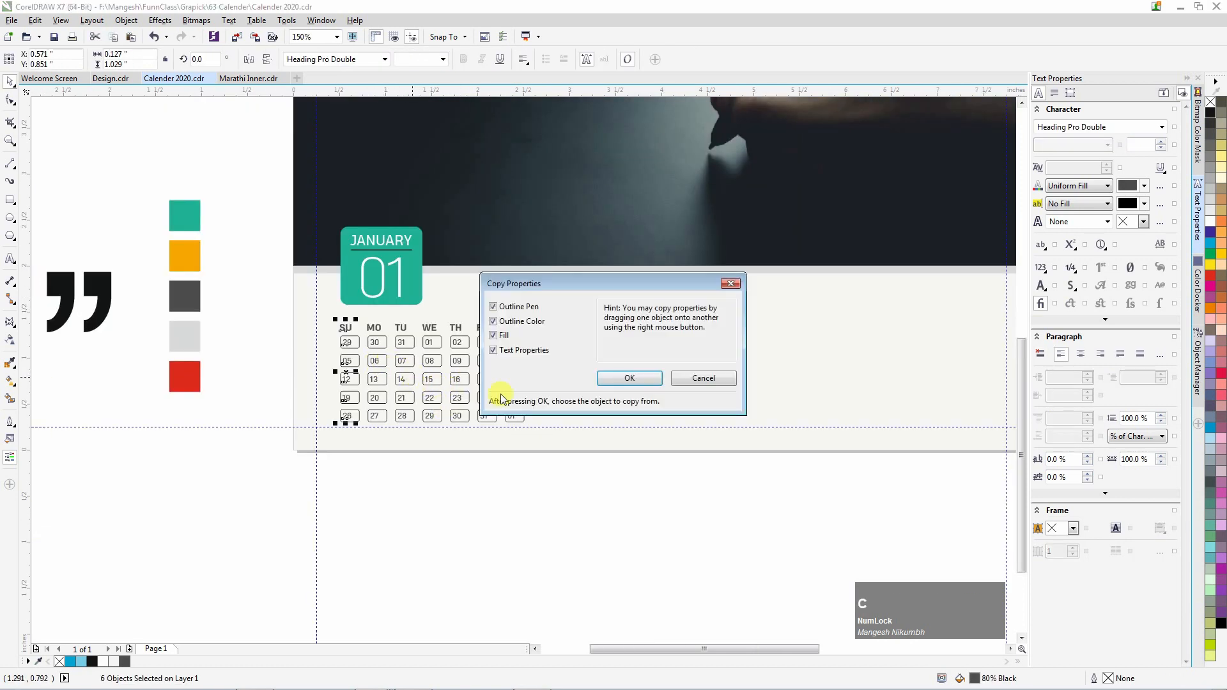
{"action": "left_click", "coordinate": [635, 378]}
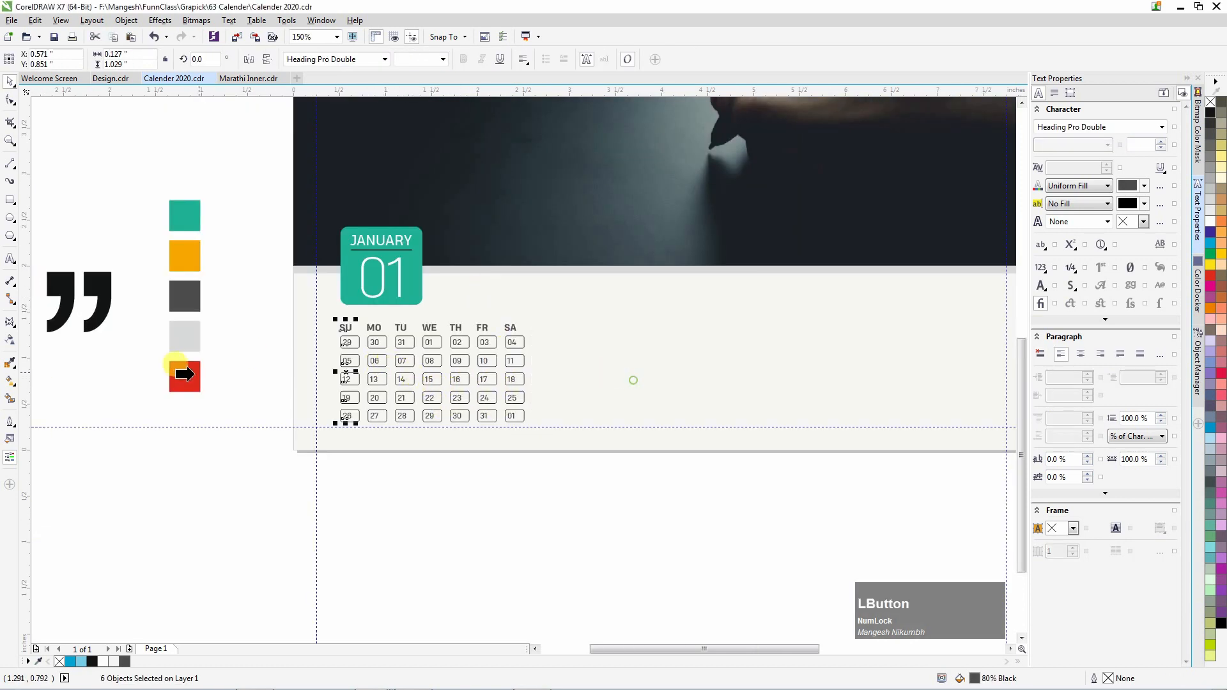
{"action": "left_click", "coordinate": [192, 377]}
Select the date boxes 26, 19, 12, 05, 29 and 27.
{"action": "scroll", "coordinate": [345, 323], "scroll_direction": "up", "scroll_amount": 1}
{"action": "left_click", "coordinate": [346, 470]}
{"action": "left_click", "coordinate": [347, 434], "text": "shift"}
{"action": "left_click", "coordinate": [346, 397], "text": "shift"}
{"action": "left_click", "coordinate": [342, 362], "text": "shift"}
{"action": "left_click", "coordinate": [340, 328], "text": "shift"}
{"action": "left_click", "coordinate": [406, 467], "text": "shift"}
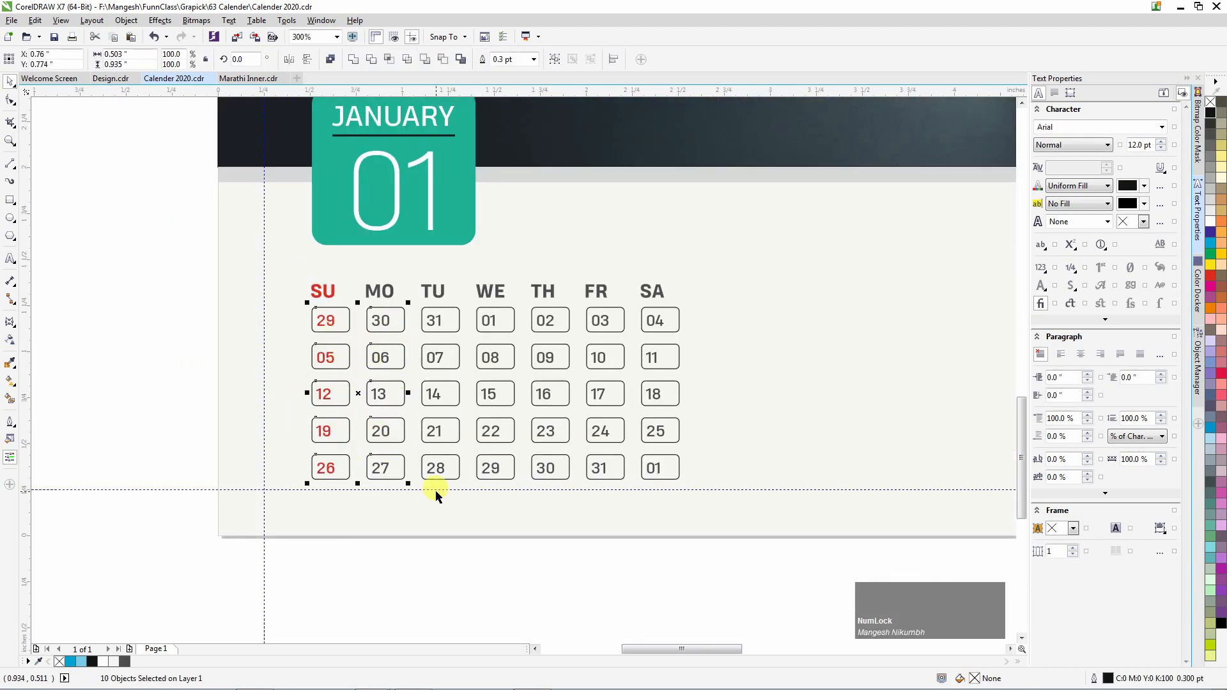
Give the selected date boxes light grey outlines and lock the page background rectangle.
{"action": "right_click", "coordinate": [1213, 203]}
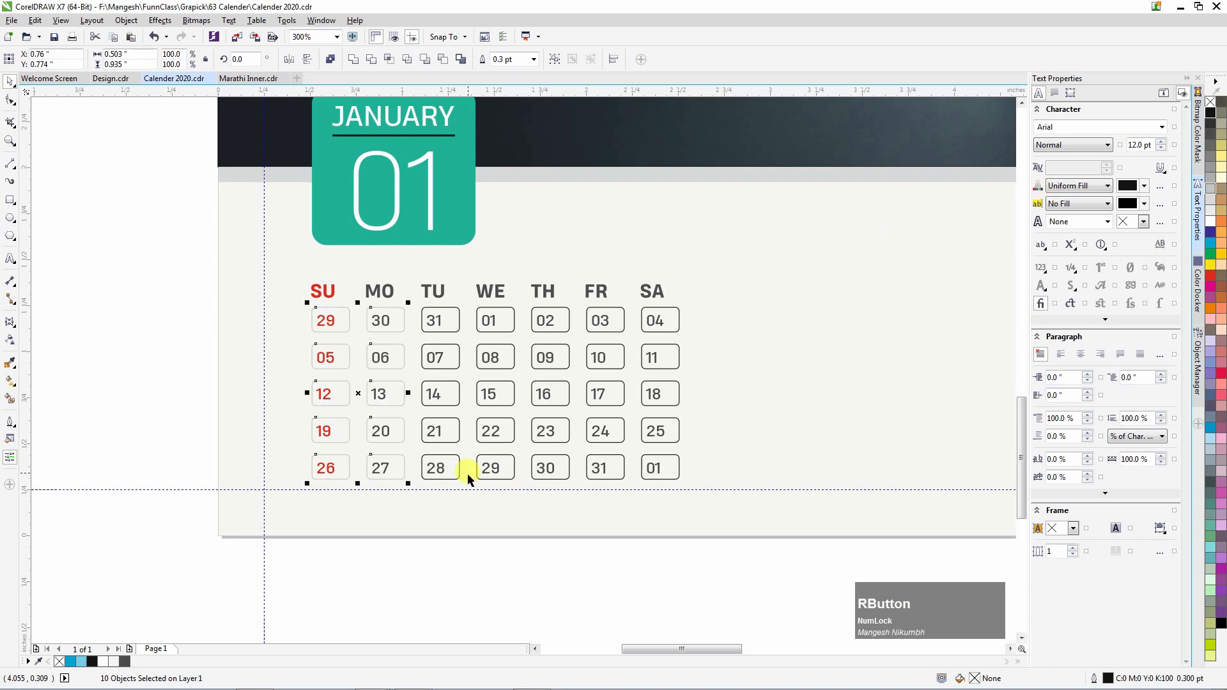
{"action": "left_click", "coordinate": [422, 491]}
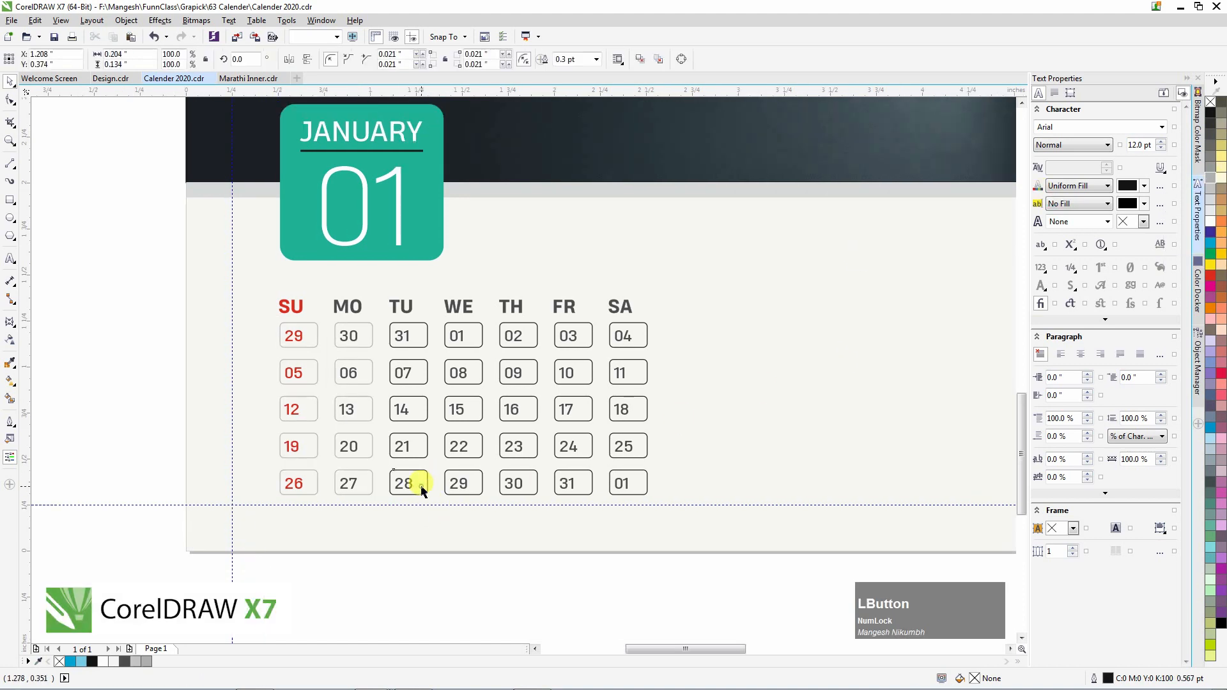
{"action": "right_click", "coordinate": [451, 542]}
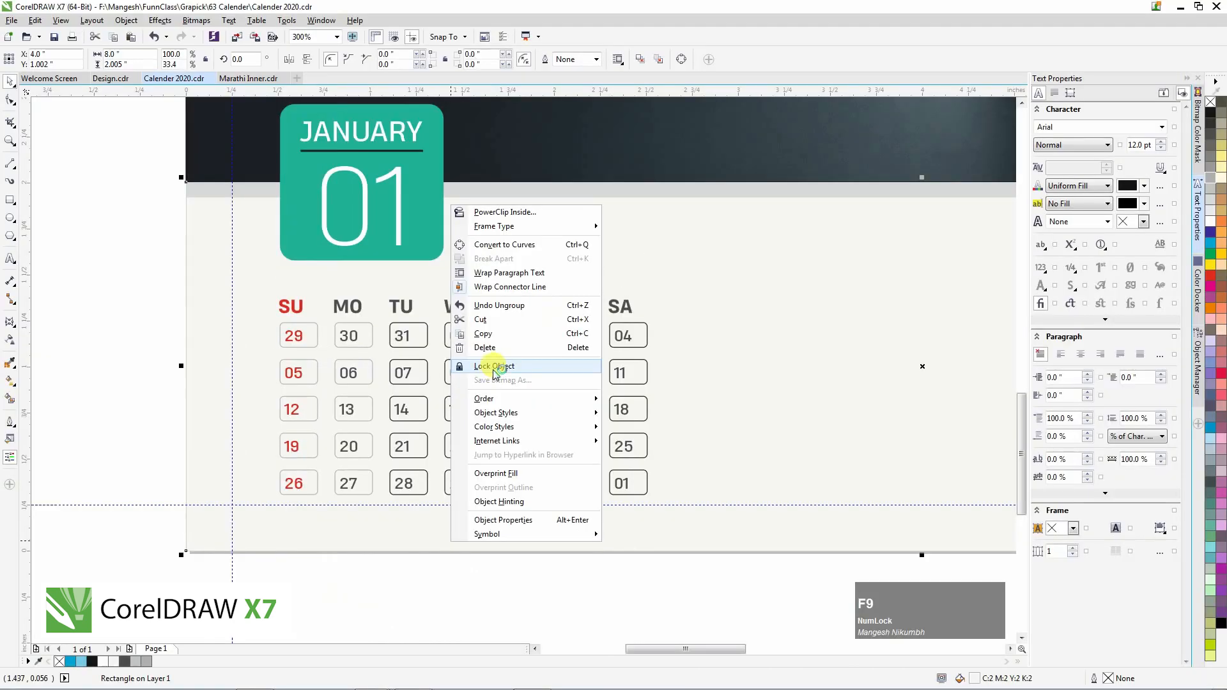
{"action": "left_click", "coordinate": [373, 396]}
Give the TU, WE, TH, FR and SA date-box columns grey outlines.
{"action": "left_click_drag", "start_coordinate": [442, 588], "coordinate": [410, 462]}
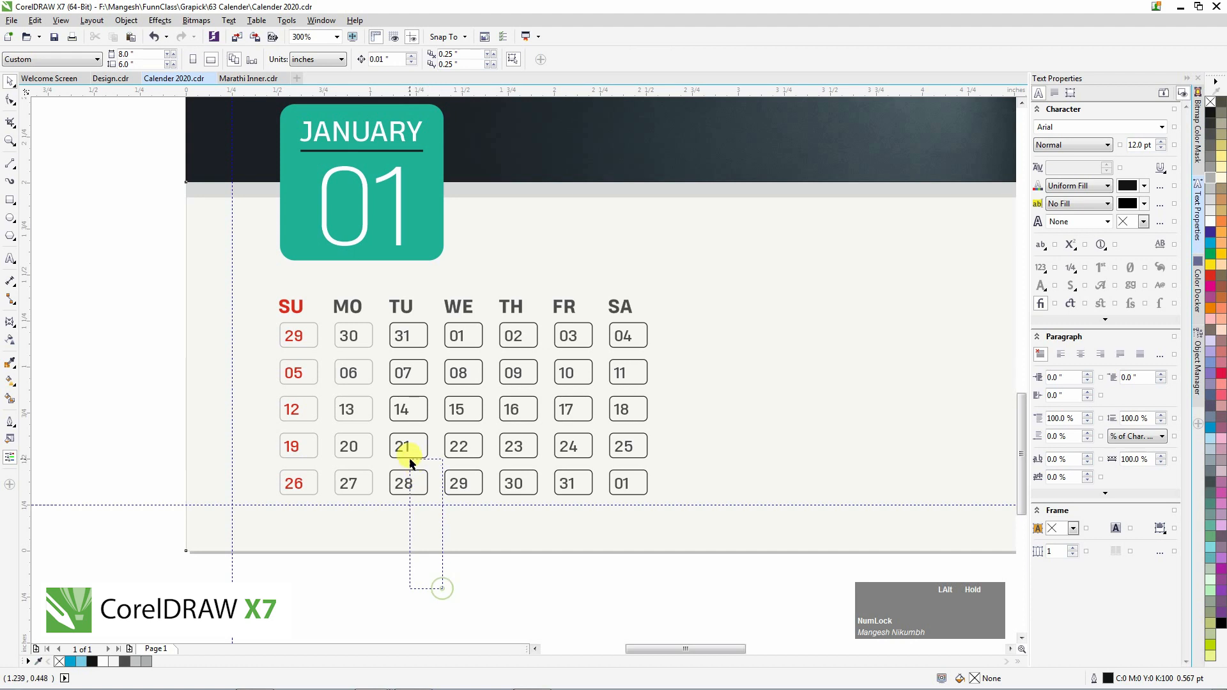
{"action": "left_click_drag", "start_coordinate": [422, 342], "coordinate": [417, 331]}
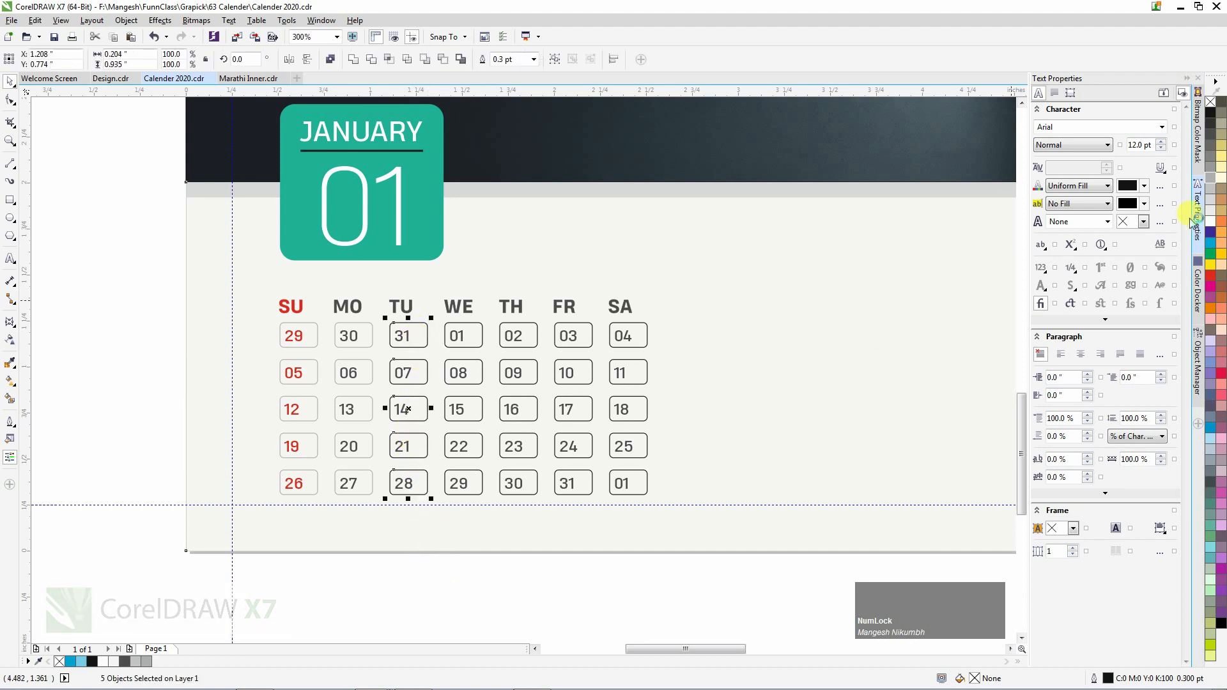
{"action": "left_click_drag", "start_coordinate": [509, 564], "coordinate": [472, 338]}
{"action": "right_click", "coordinate": [1211, 178]}
{"action": "left_click_drag", "start_coordinate": [551, 580], "coordinate": [530, 341]}
{"action": "right_click", "coordinate": [1211, 178]}
{"action": "left_click_drag", "start_coordinate": [609, 565], "coordinate": [583, 340]}
{"action": "right_click", "coordinate": [1210, 178]}
{"action": "left_click", "coordinate": [625, 603]}
{"action": "left_click_drag", "start_coordinate": [693, 576], "coordinate": [642, 331]}
{"action": "right_click", "coordinate": [1211, 178]}
{"action": "left_click", "coordinate": [630, 598]}
{"action": "scroll", "coordinate": [307, 446], "scroll_direction": "down", "scroll_amount": 1}
Centre the SU, MO and TU headings over their 29, 30 and 31 boxes.
{"action": "left_click", "coordinate": [381, 420]}
{"action": "scroll", "coordinate": [353, 401], "scroll_direction": "up", "scroll_amount": 1}
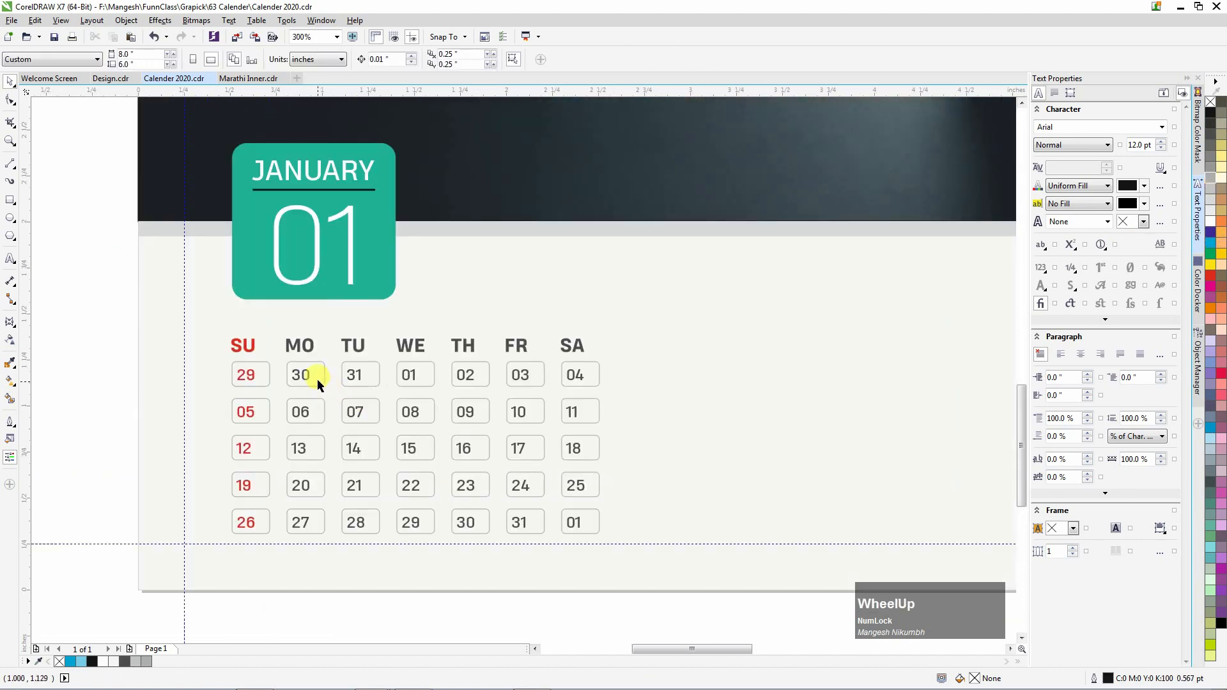
{"action": "left_click", "coordinate": [244, 346]}
{"action": "left_click", "coordinate": [252, 363], "text": "shift"}
{"action": "key", "text": "c"}
{"action": "key", "text": "ctrl+z"}
{"action": "left_click", "coordinate": [298, 349]}
{"action": "left_click", "coordinate": [302, 373], "text": "shift"}
{"action": "key", "text": "c"}
{"action": "left_click", "coordinate": [247, 349]}
{"action": "left_click", "coordinate": [253, 376], "text": "shift"}
{"action": "key", "text": "c"}
Align the WE, TH, FR and SA headings with their 01–04 date boxes.
{"action": "left_click", "coordinate": [355, 349]}
{"action": "left_click", "coordinate": [359, 373], "text": "shift"}
{"action": "key", "text": "c"}
{"action": "left_click", "coordinate": [411, 349]}
{"action": "left_click", "coordinate": [409, 374], "text": "shift"}
{"action": "key", "text": "c"}
{"action": "left_click", "coordinate": [466, 347]}
{"action": "left_click", "coordinate": [467, 374], "text": "shift"}
{"action": "key", "text": "c"}
{"action": "left_click", "coordinate": [524, 349]}
{"action": "left_click", "coordinate": [525, 375], "text": "shift"}
{"action": "key", "text": "l"}
{"action": "left_click", "coordinate": [575, 349]}
{"action": "left_click", "coordinate": [574, 375], "text": "shift"}
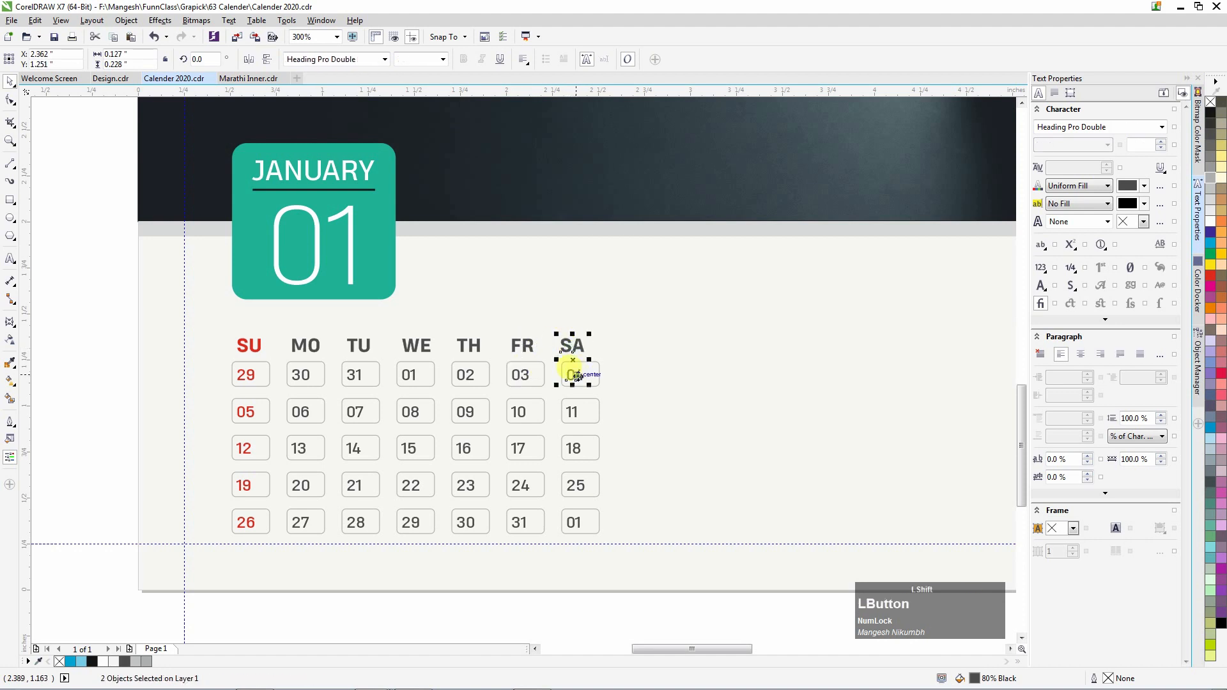
{"action": "key", "text": "l"}
Deselect the grid and select the holiday list text.
{"action": "scroll", "coordinate": [580, 368], "scroll_direction": "down", "scroll_amount": 2}
{"action": "left_click", "coordinate": [518, 553]}
{"action": "left_click", "coordinate": [911, 474]}
Place the holiday list beside the date grid, bring it forward, and copy the 25 date text's style.
{"action": "left_click_drag", "start_coordinate": [912, 474], "coordinate": [524, 432]}
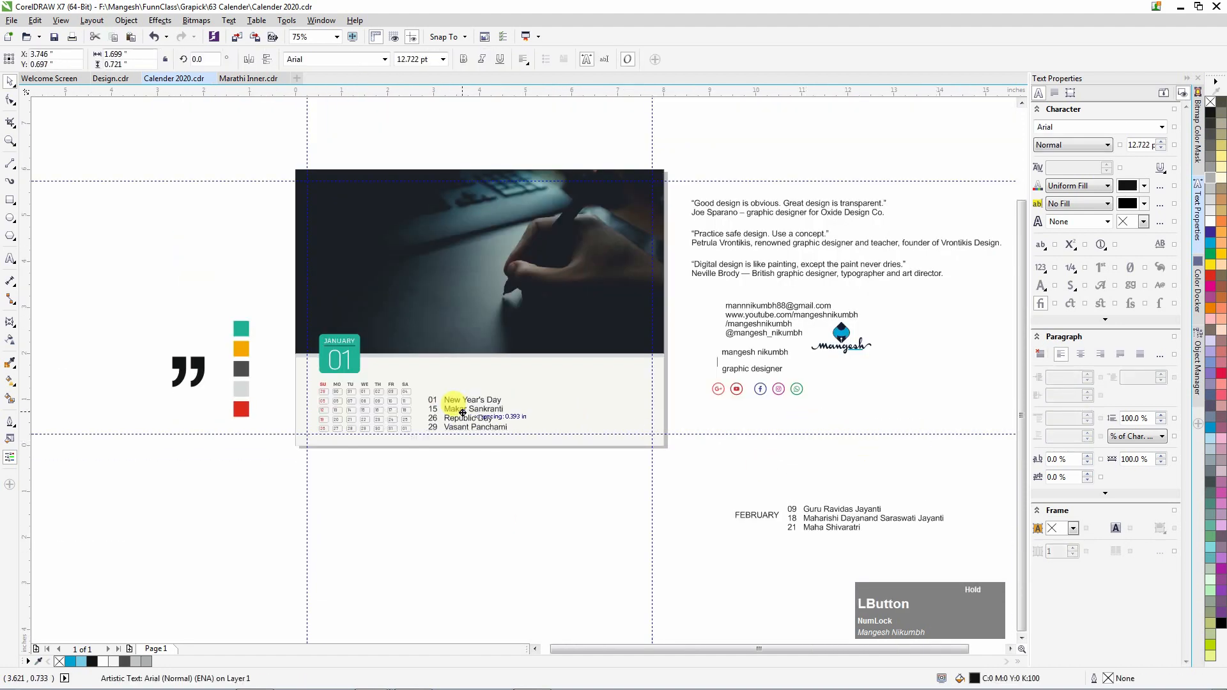
{"action": "scroll", "coordinate": [401, 416], "scroll_direction": "up", "scroll_amount": 2}
{"action": "key", "text": "shift+Page_Up"}
{"action": "key", "text": "ctrl+shift+a"}
{"action": "key", "text": "Return"}
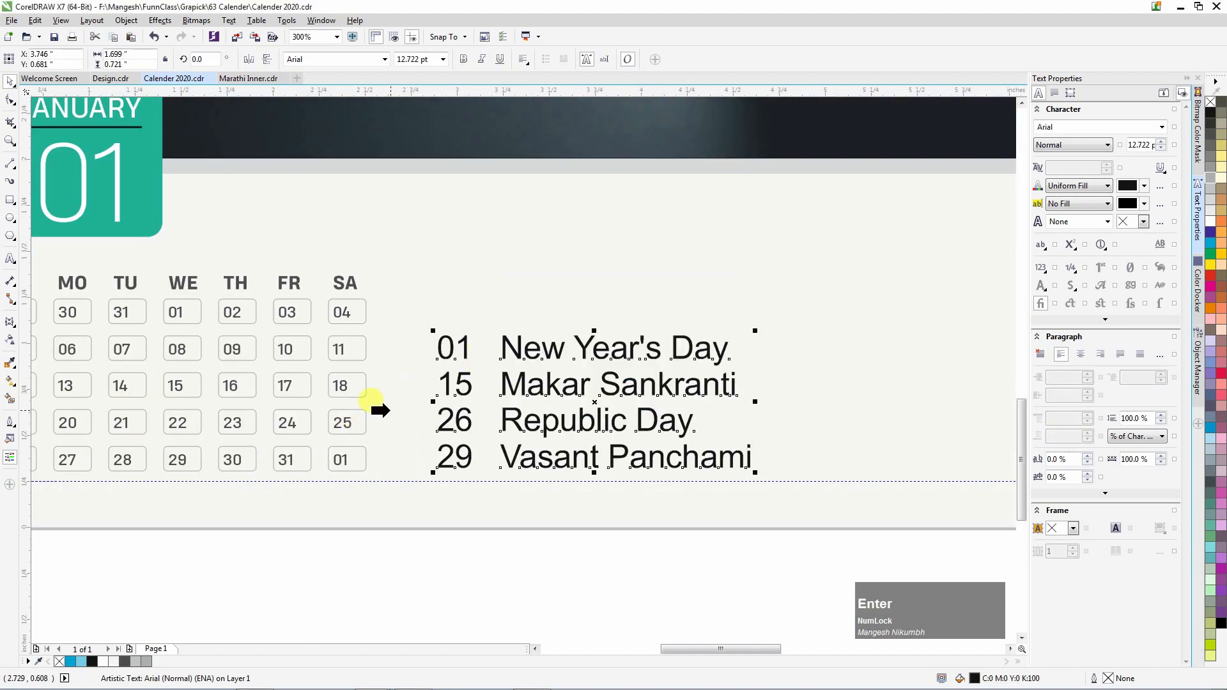
{"action": "left_click", "coordinate": [346, 422]}
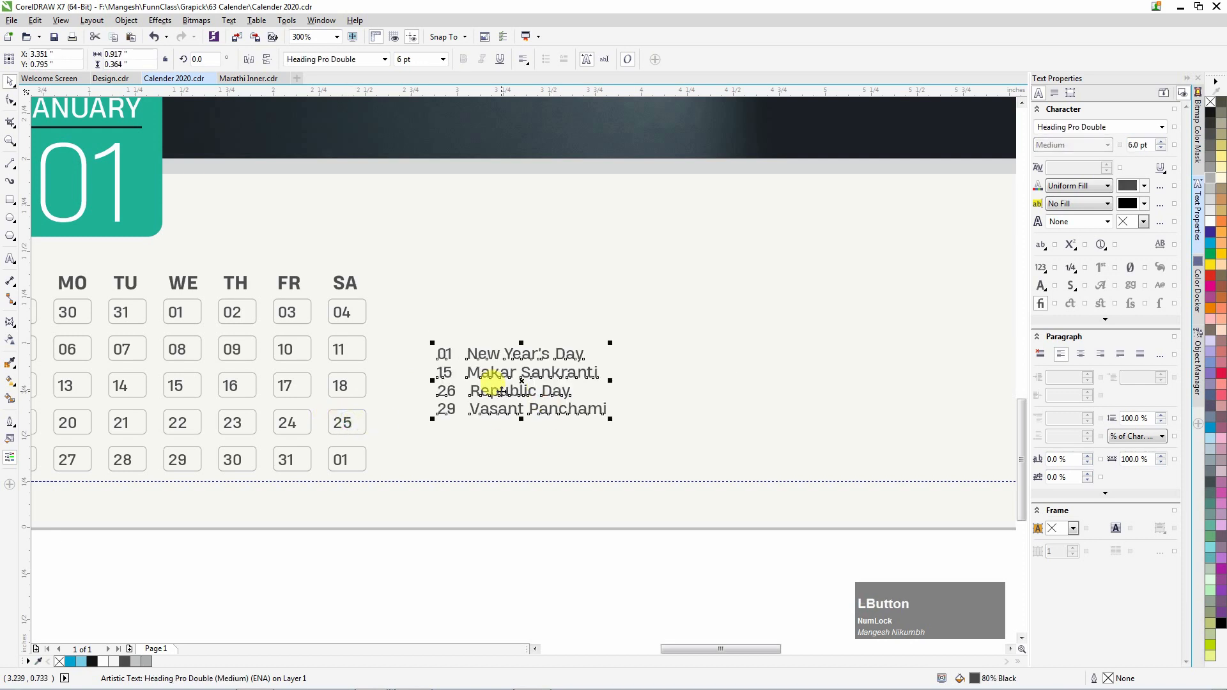
Set the holiday list font to Heading Pro Double Book.
{"action": "left_click", "coordinate": [384, 59]}
{"action": "mouse_move", "coordinate": [518, 181]}
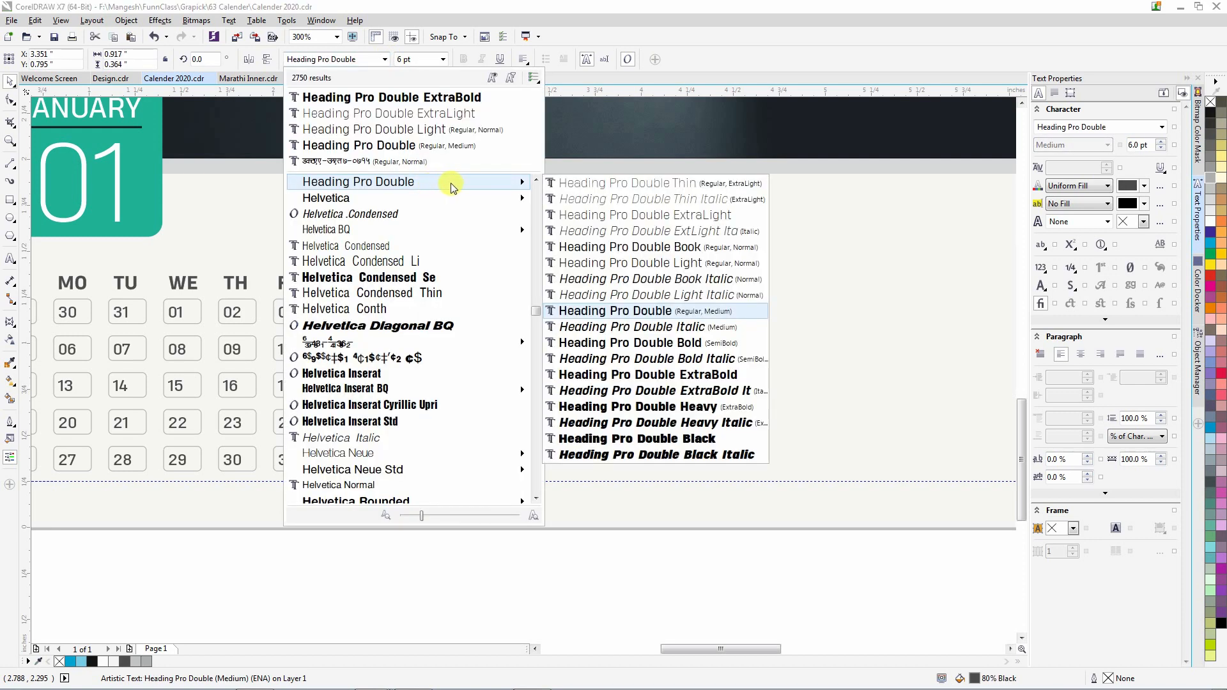
{"action": "left_click", "coordinate": [604, 263]}
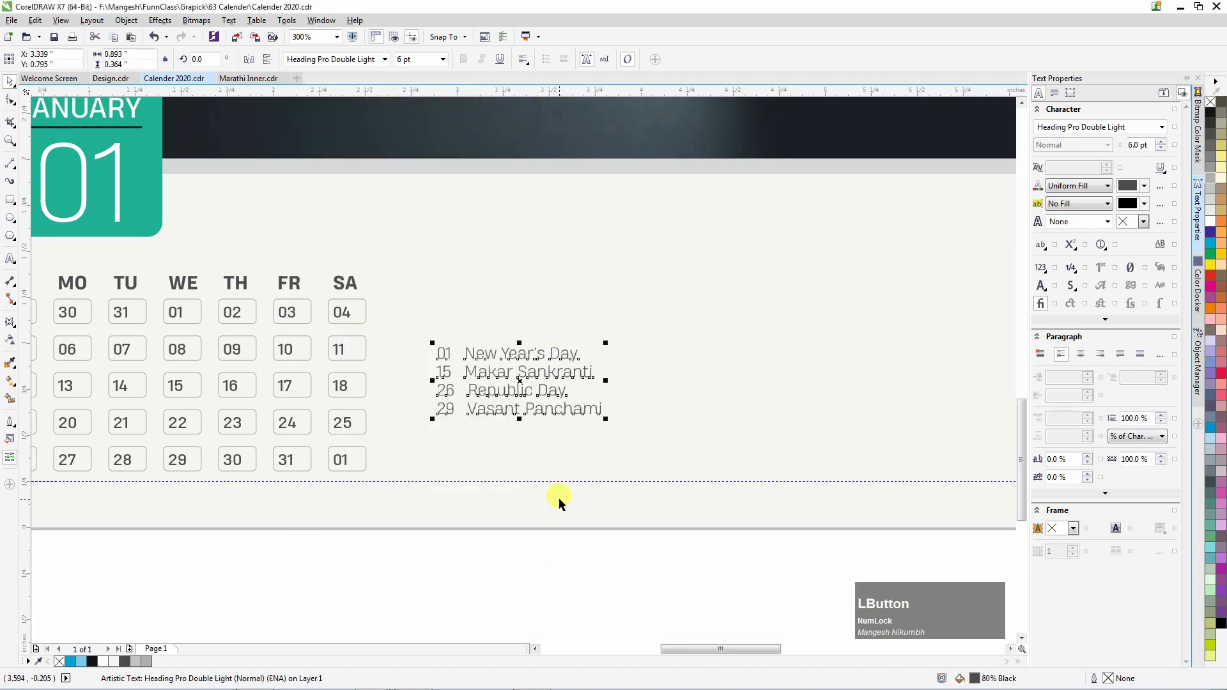
{"action": "left_click", "coordinate": [385, 59]}
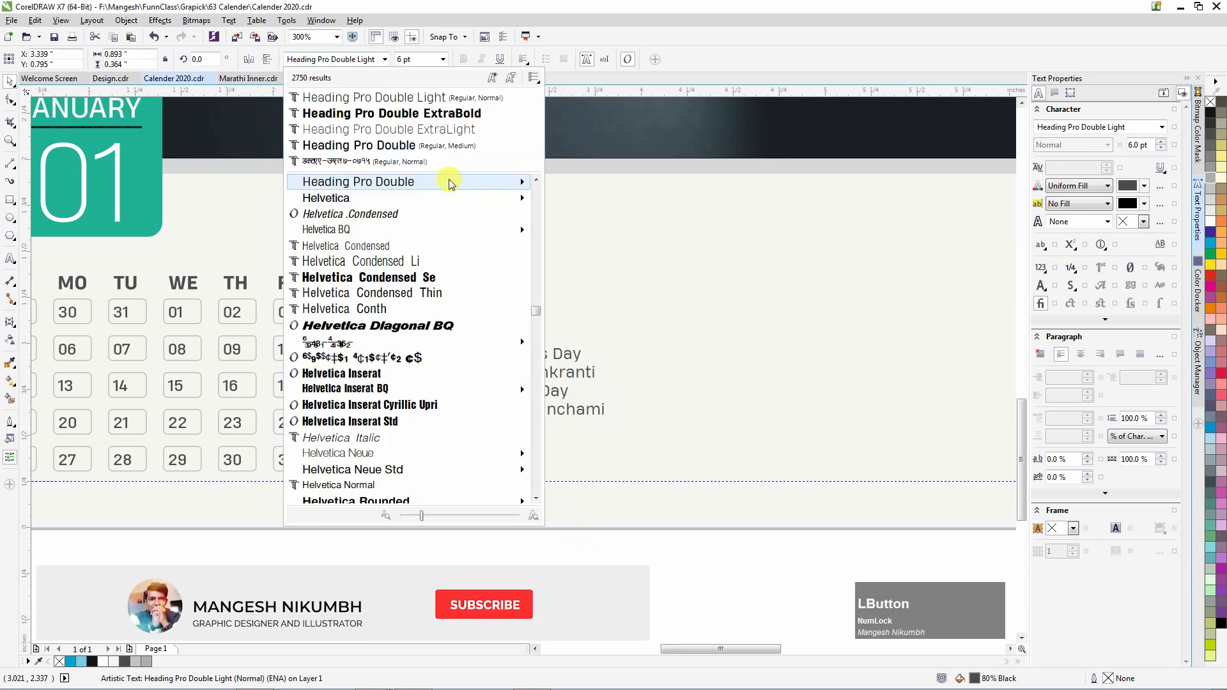
{"action": "mouse_move", "coordinate": [450, 182]}
{"action": "left_click", "coordinate": [603, 246]}
Shrink the holiday list to 3.5 pt and move it down beside the last row.
{"action": "left_click", "coordinate": [407, 59]}
{"action": "type", "text": "3"}
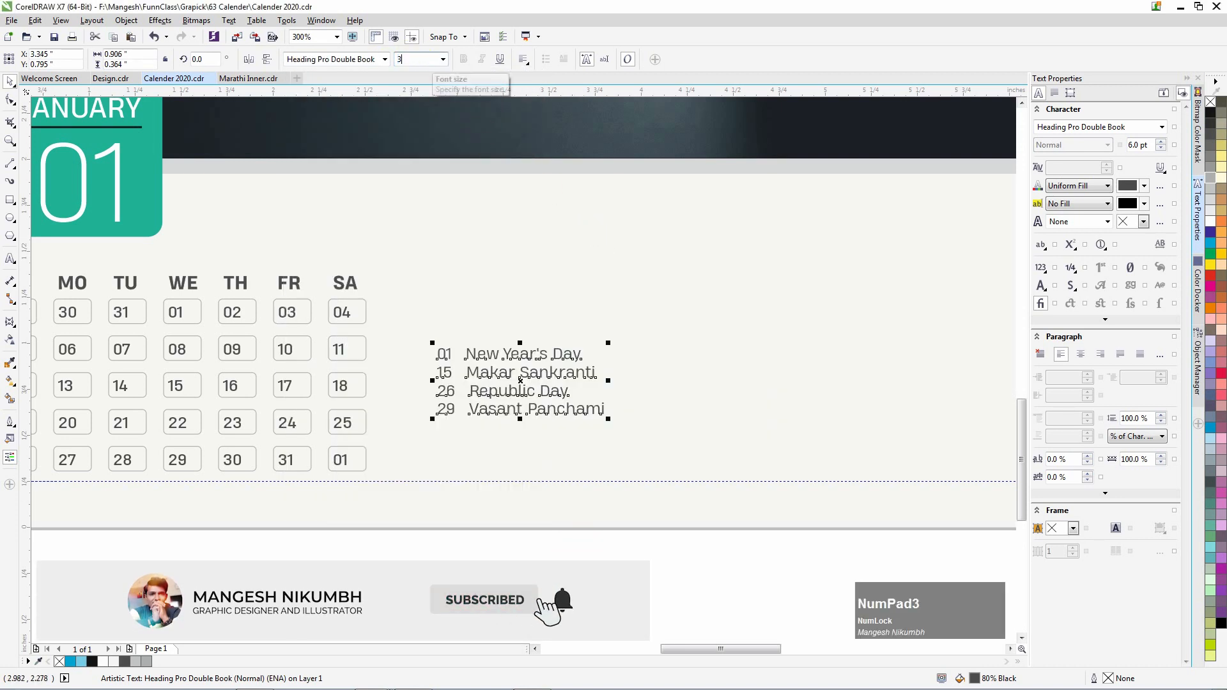
{"action": "key", "text": "Return"}
{"action": "left_click_drag", "start_coordinate": [482, 365], "coordinate": [499, 453]}
{"action": "left_click", "coordinate": [412, 59]}
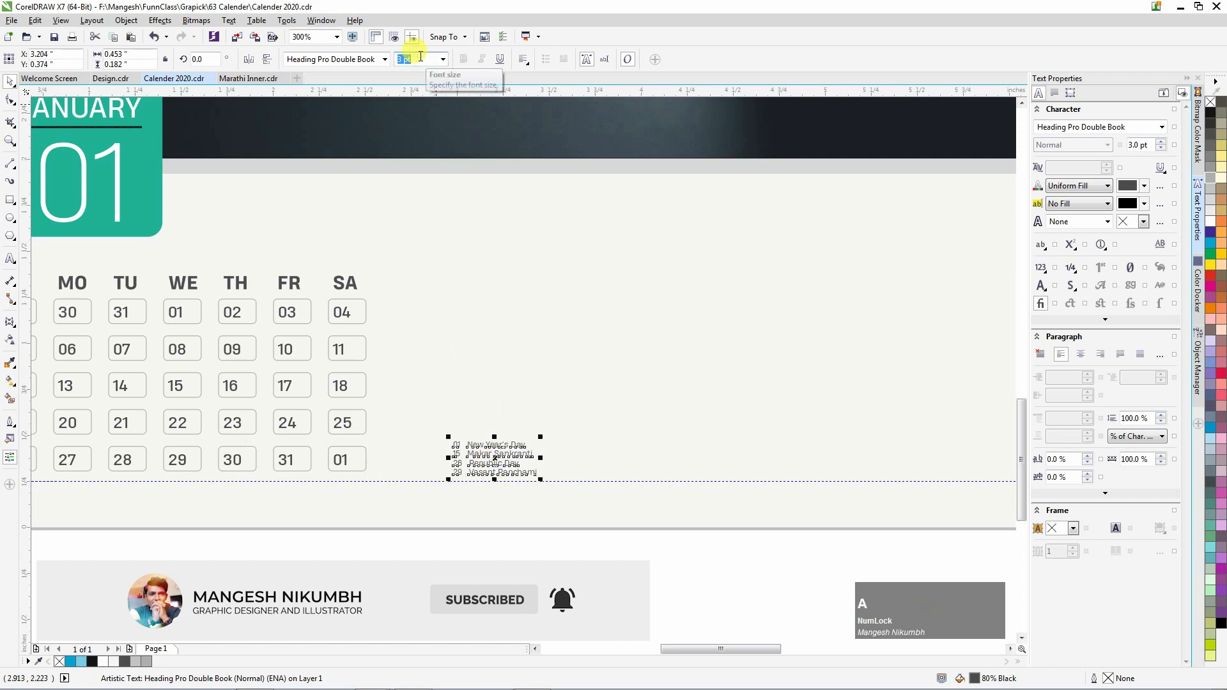
{"action": "key", "text": "ctrl+a"}
{"action": "left_click", "coordinate": [516, 580]}
Bottom-align the holiday list with the trailing 01 box.
{"action": "left_click", "coordinate": [474, 476]}
{"action": "left_click", "coordinate": [359, 455], "text": "shift"}
{"action": "key", "text": "b"}
{"action": "left_click", "coordinate": [493, 560]}
{"action": "scroll", "coordinate": [388, 472], "scroll_direction": "down", "scroll_amount": 2}
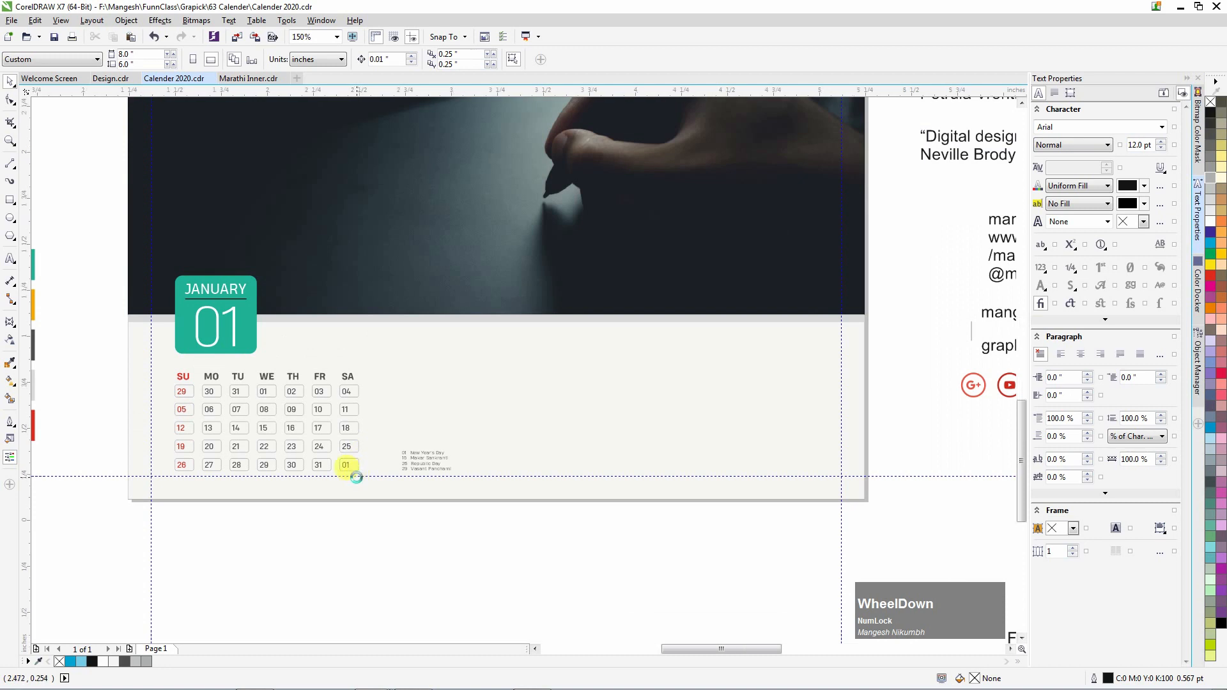
Grey out the trailing 01 box using the light grey sample square's properties.
{"action": "scroll", "coordinate": [352, 464], "scroll_direction": "up", "scroll_amount": 1}
{"action": "scroll", "coordinate": [355, 471], "scroll_direction": "up", "scroll_amount": 2}
{"action": "left_click", "coordinate": [353, 467]}
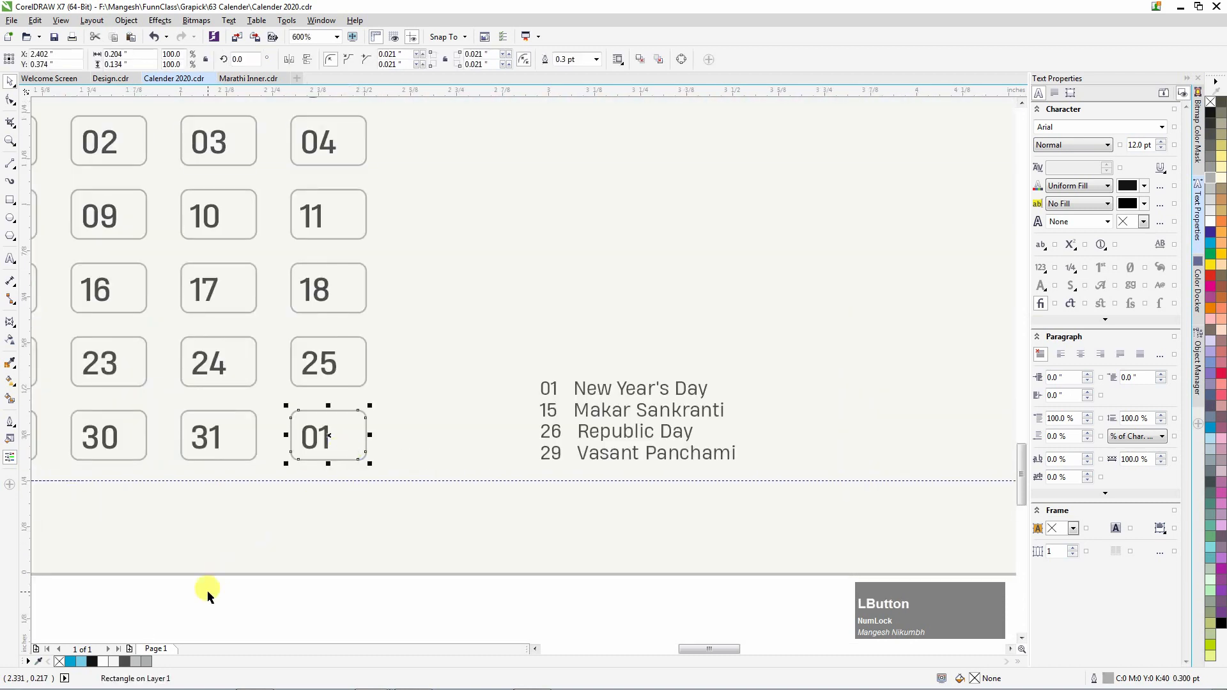
{"action": "left_click", "coordinate": [151, 664]}
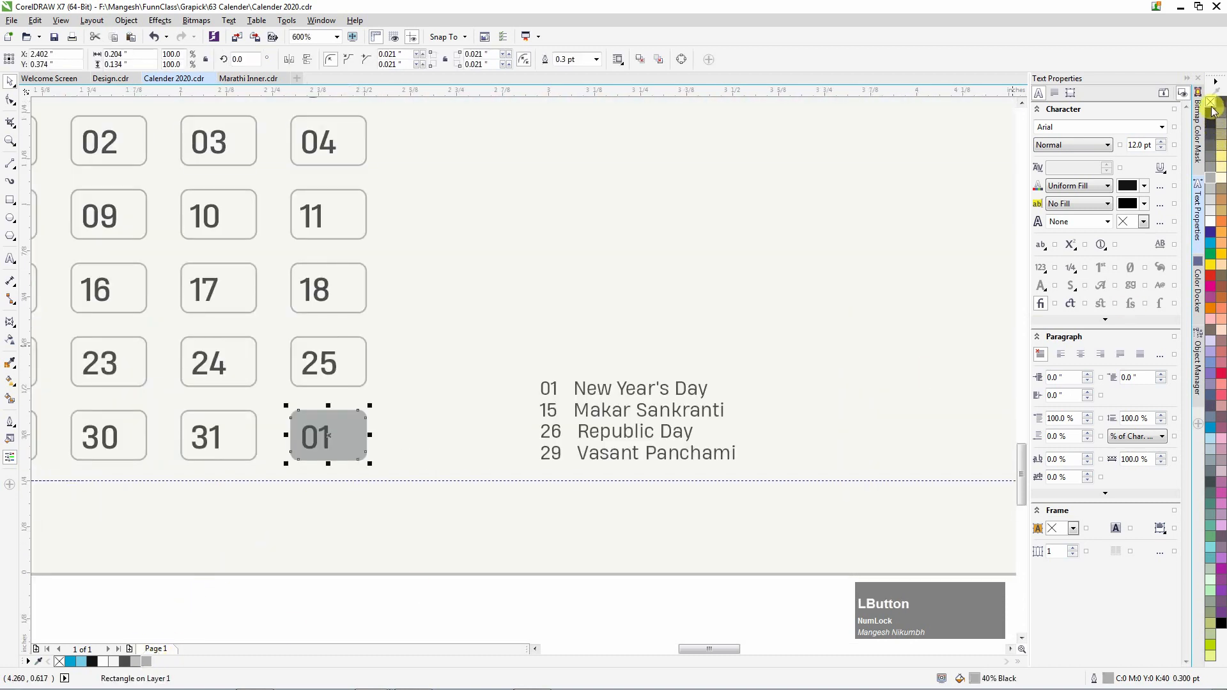
{"action": "scroll", "coordinate": [443, 525], "scroll_direction": "down", "scroll_amount": 2}
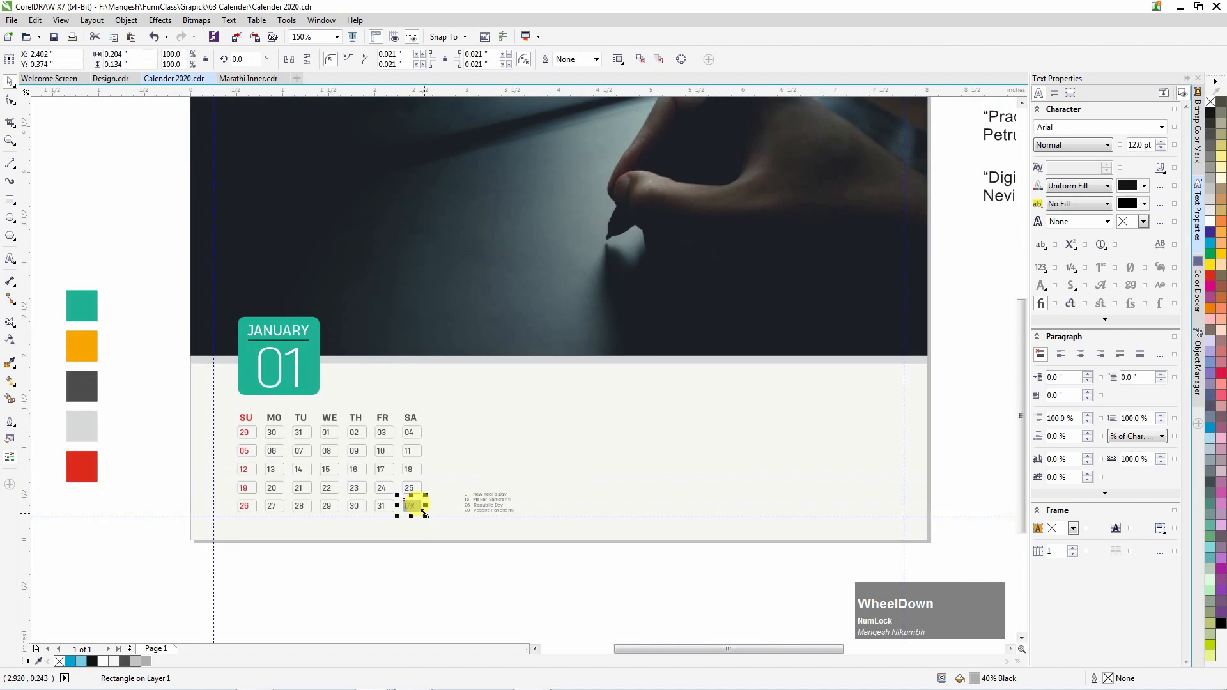
{"action": "key", "text": "ctrl+shift+a"}
{"action": "left_click", "coordinate": [613, 379]}
{"action": "left_click", "coordinate": [96, 442]}
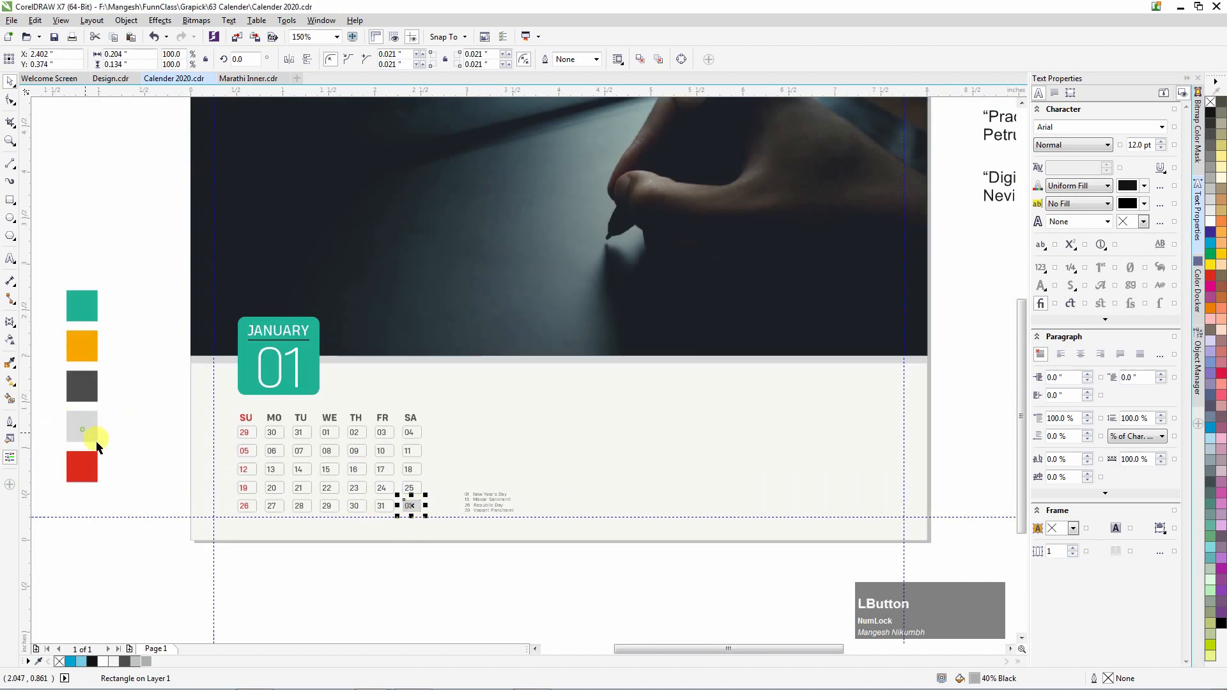
{"action": "left_click", "coordinate": [323, 545]}
Copy the 01 box's grey fill onto the 29, 30 and 31 date boxes.
{"action": "scroll", "coordinate": [296, 454], "scroll_direction": "up", "scroll_amount": 1}
{"action": "left_click", "coordinate": [218, 365]}
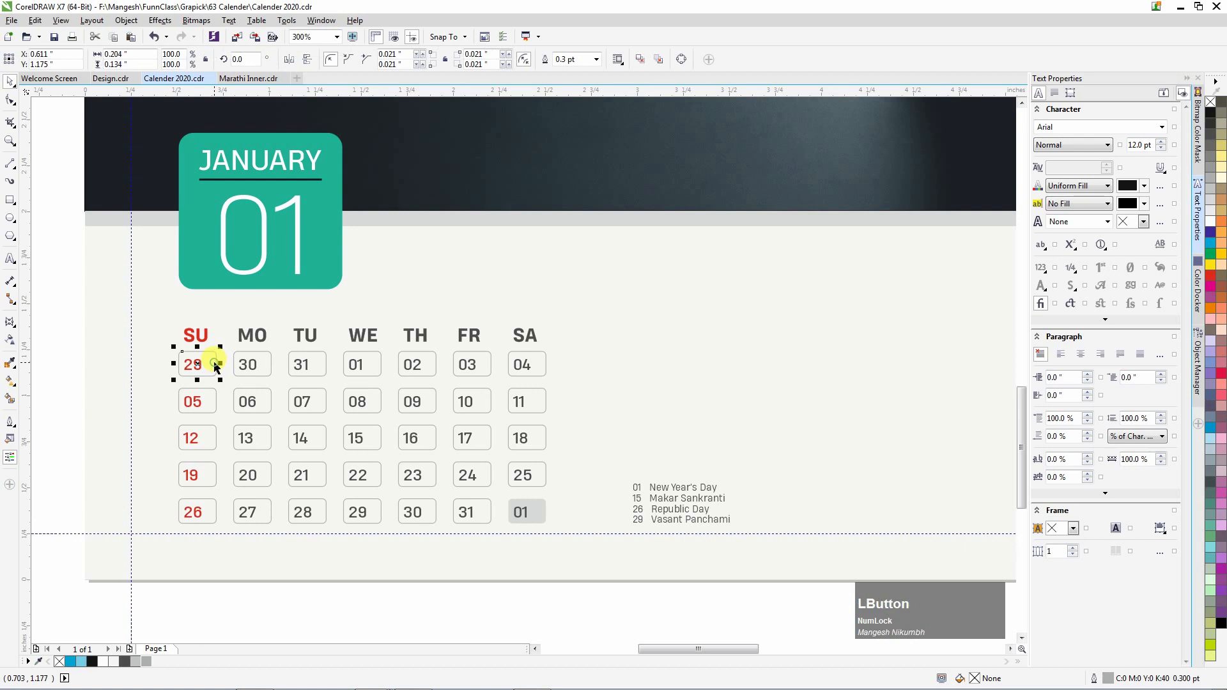
{"action": "left_click", "coordinate": [269, 366], "text": "shift"}
{"action": "left_click", "coordinate": [307, 364], "text": "shift"}
{"action": "key", "text": "ctrl+shift+a"}
{"action": "left_click", "coordinate": [640, 382]}
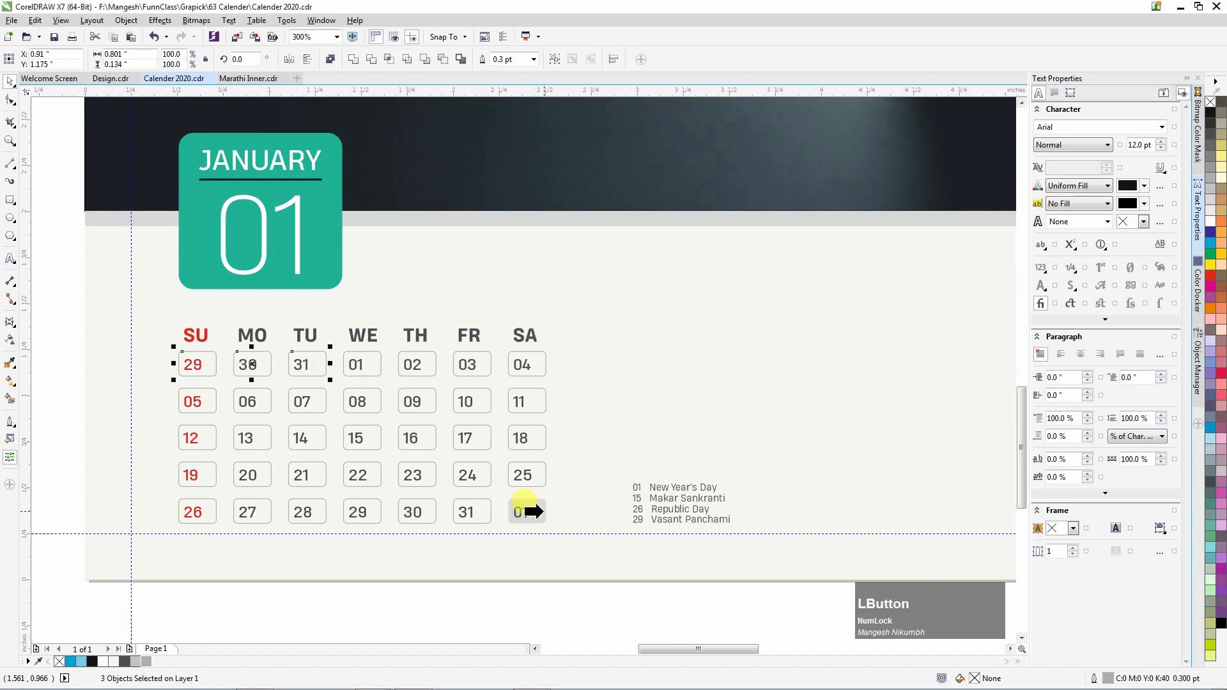
{"action": "left_click", "coordinate": [521, 511]}
Make the 01 number text a lighter grey.
{"action": "left_click_drag", "start_coordinate": [62, 345], "coordinate": [314, 374]}
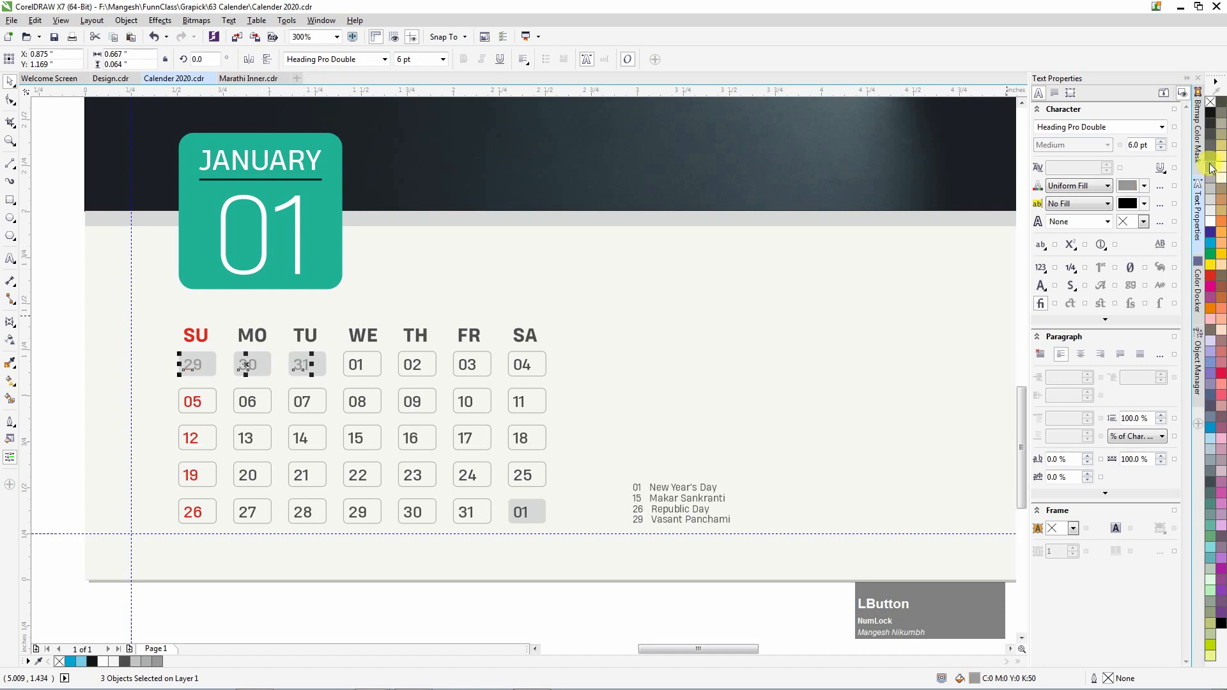
{"action": "left_click", "coordinate": [523, 512]}
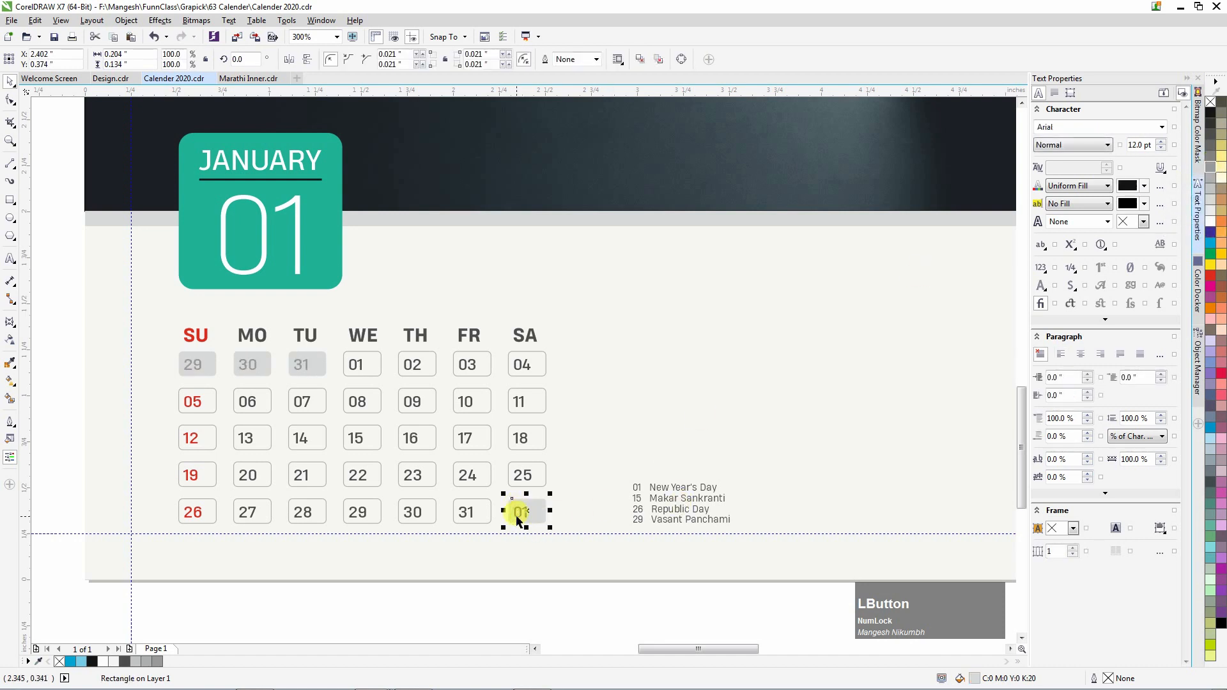
{"action": "left_click", "coordinate": [519, 515]}
{"action": "left_click", "coordinate": [157, 662]}
{"action": "left_click", "coordinate": [402, 599]}
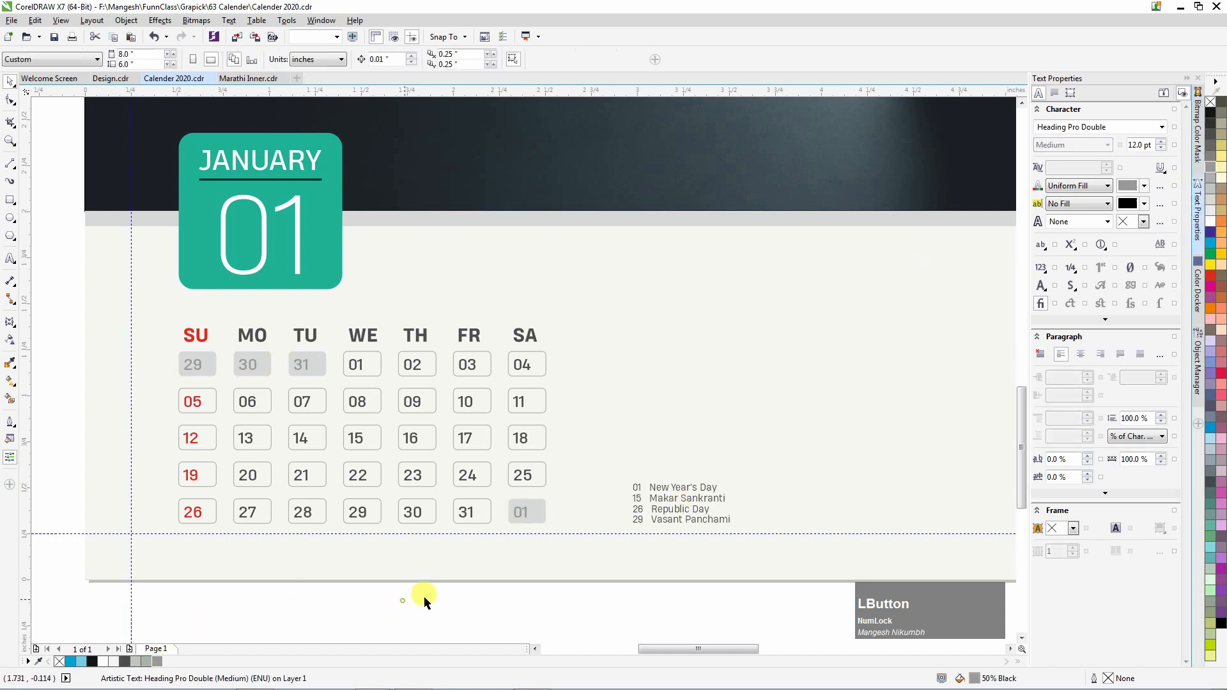
{"action": "scroll", "coordinate": [756, 542], "scroll_direction": "up", "scroll_amount": 1}
{"action": "left_click", "coordinate": [10, 164]}
Draw a vertical line left of the holiday list and colour it with the teal swatch.
{"action": "mouse_move", "coordinate": [400, 498]}
{"action": "left_mouse_down"}
{"action": "mouse_move", "coordinate": [397, 373]}
{"action": "mouse_move", "coordinate": [401, 390]}
{"action": "left_mouse_up"}
{"action": "key", "text": "space"}
{"action": "scroll", "coordinate": [242, 528], "scroll_direction": "down", "scroll_amount": 2}
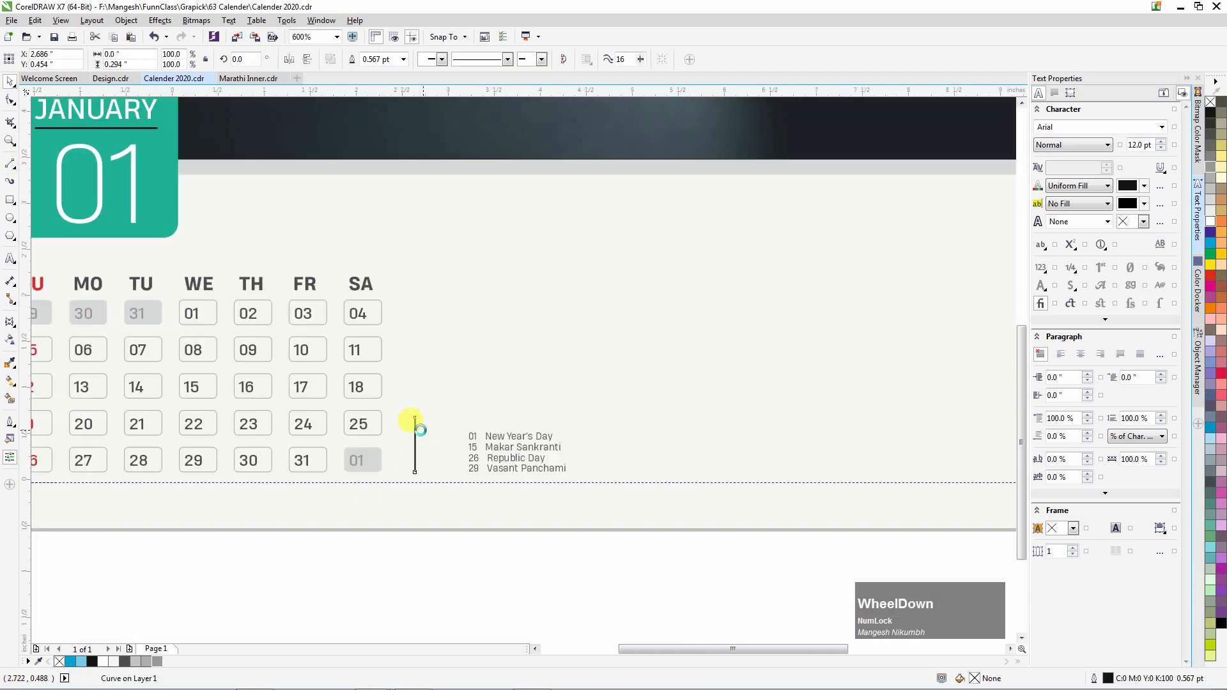
{"action": "left_click", "coordinate": [10, 362]}
{"action": "left_click", "coordinate": [69, 248]}
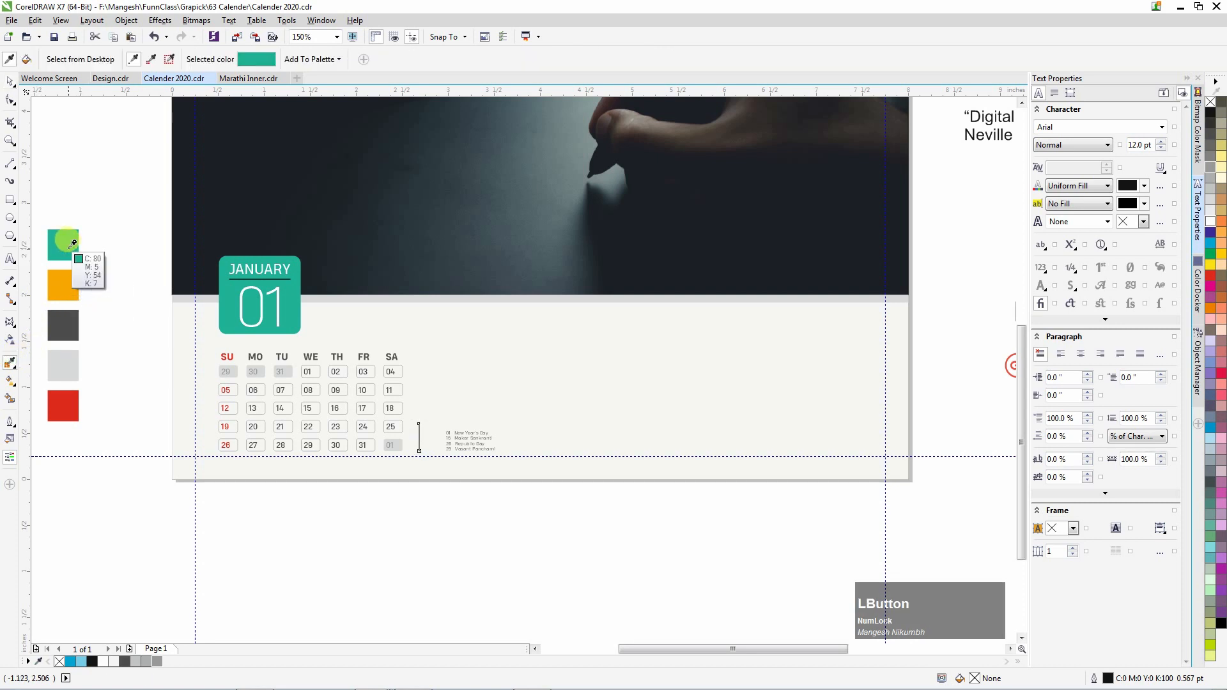
{"action": "scroll", "coordinate": [422, 442], "scroll_direction": "up", "scroll_amount": 3}
{"action": "scroll", "coordinate": [422, 442], "scroll_direction": "down", "scroll_amount": 1}
{"action": "left_click", "coordinate": [408, 428]}
{"action": "scroll", "coordinate": [422, 416], "scroll_direction": "down", "scroll_amount": 1}
{"action": "key", "text": "space"}
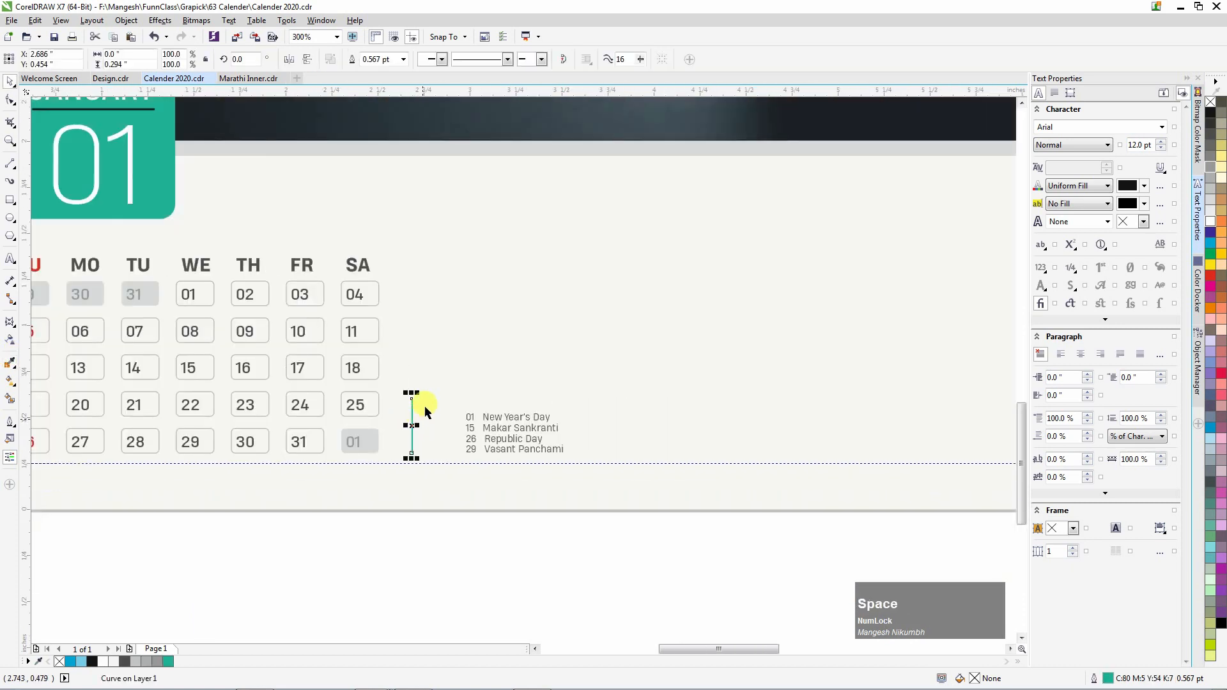
Thicken the teal divider's outline to 0.75 pt.
{"action": "left_click", "coordinate": [405, 62]}
{"action": "left_click", "coordinate": [387, 104]}
{"action": "left_click", "coordinate": [380, 441], "text": "shift"}
{"action": "left_click", "coordinate": [396, 448]}
{"action": "scroll", "coordinate": [413, 451], "scroll_direction": "up", "scroll_amount": 1}
Widen the holiday list's line spacing with the Shape tool.
{"action": "left_click", "coordinate": [535, 440]}
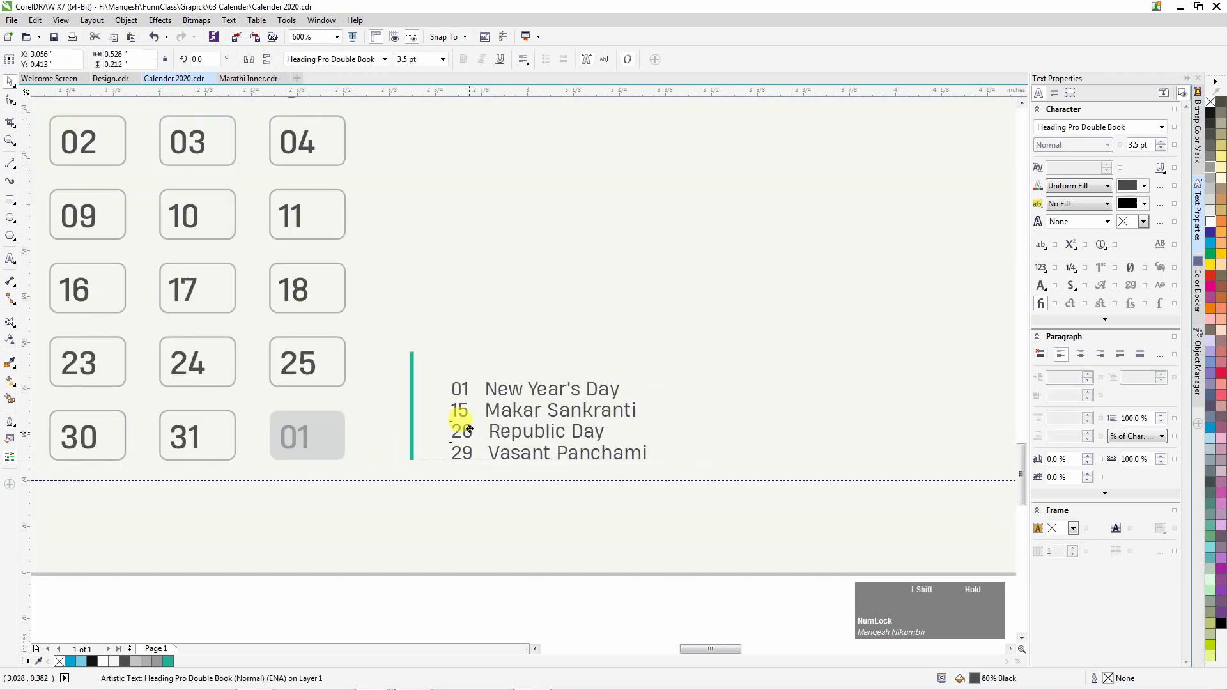
{"action": "scroll", "coordinate": [514, 455], "scroll_direction": "up", "scroll_amount": 1}
{"action": "scroll", "coordinate": [529, 455], "scroll_direction": "down", "scroll_amount": 1}
{"action": "key", "text": "space"}
{"action": "left_click", "coordinate": [21, 100]}
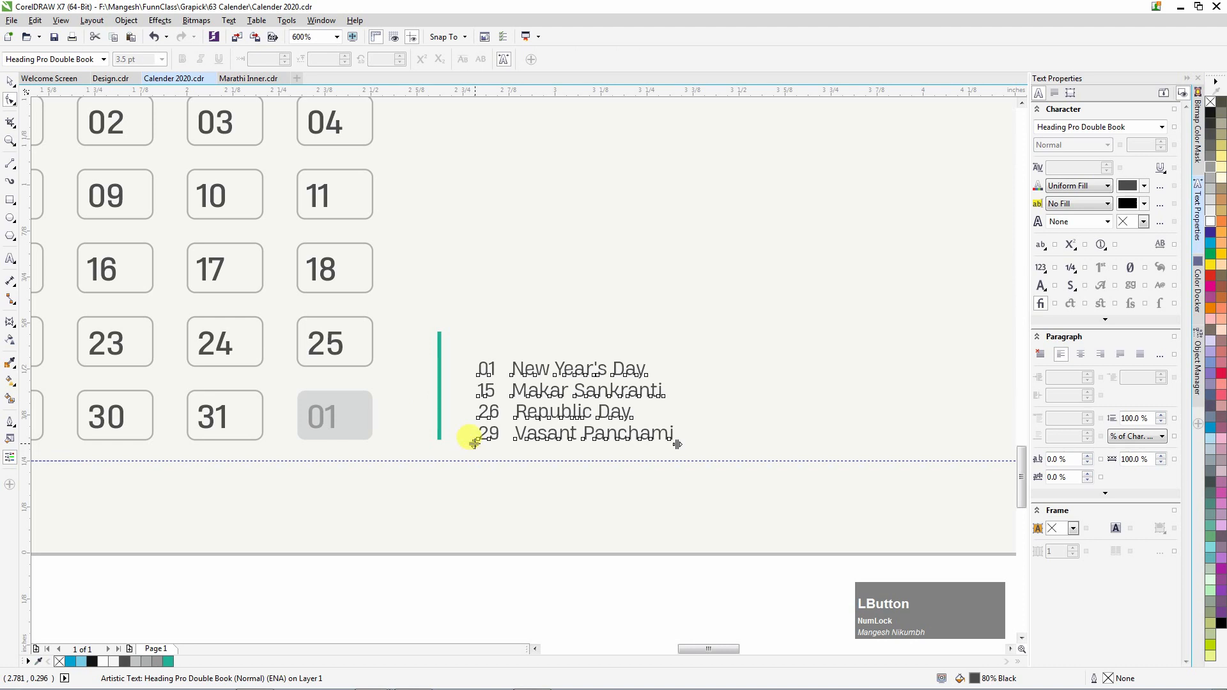
{"action": "left_click_drag", "start_coordinate": [474, 443], "coordinate": [474, 460]}
{"action": "key", "text": "space"}
Nudge the holiday list and teal divider slightly left together.
{"action": "left_click", "coordinate": [439, 387], "text": "shift"}
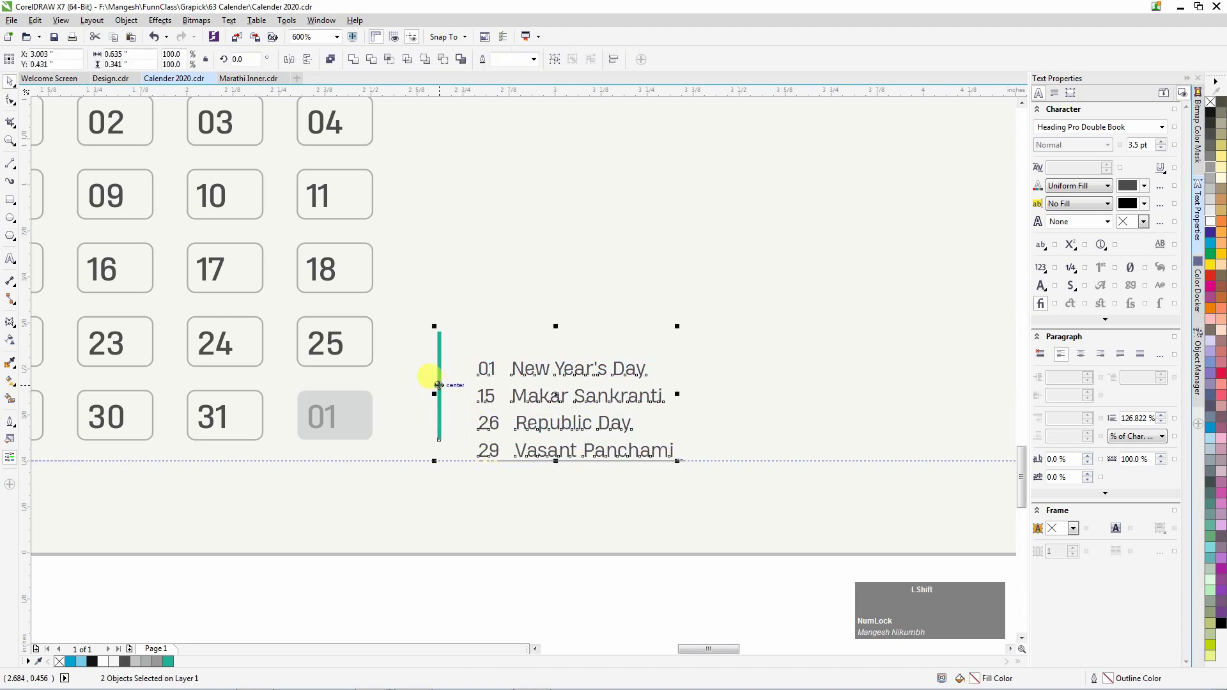
{"action": "left_click", "coordinate": [500, 550]}
{"action": "scroll", "coordinate": [496, 407], "scroll_direction": "down", "scroll_amount": 2}
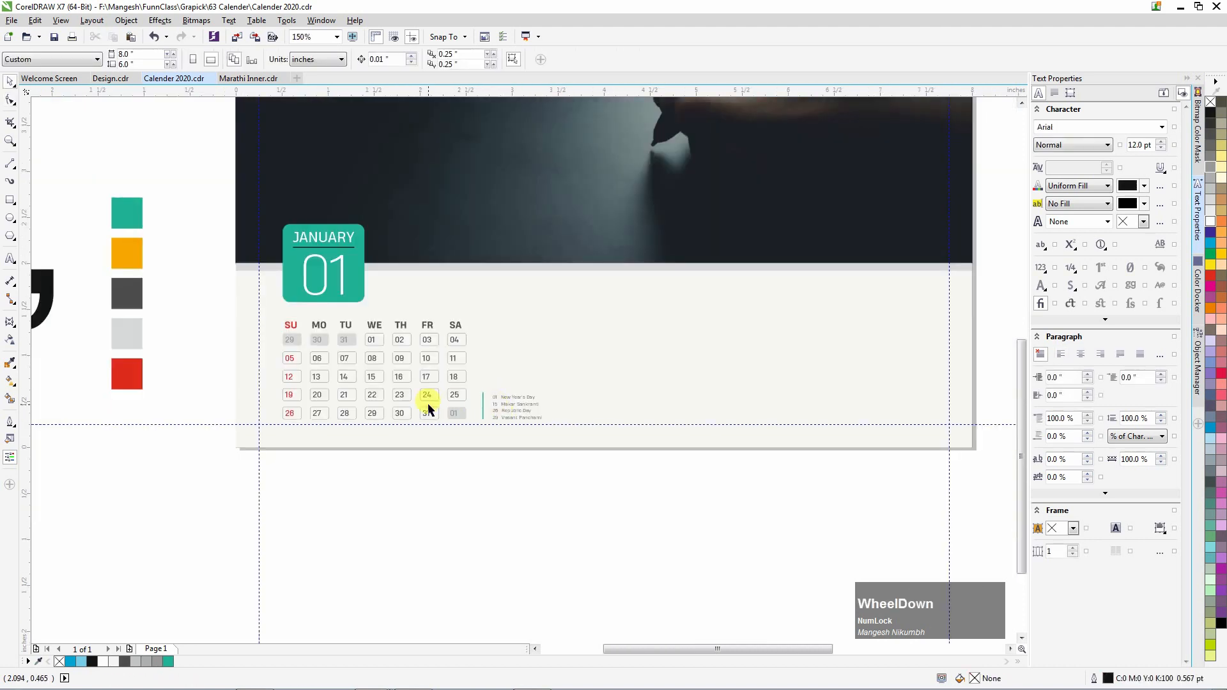
{"action": "scroll", "coordinate": [428, 405], "scroll_direction": "up", "scroll_amount": 1}
{"action": "left_click_drag", "start_coordinate": [734, 526], "coordinate": [527, 339]}
{"action": "key", "text": "Left"}
{"action": "key", "text": "Left"}
{"action": "key", "text": "Left"}
{"action": "left_click", "coordinate": [633, 510]}
{"action": "scroll", "coordinate": [422, 434], "scroll_direction": "down", "scroll_amount": 2}
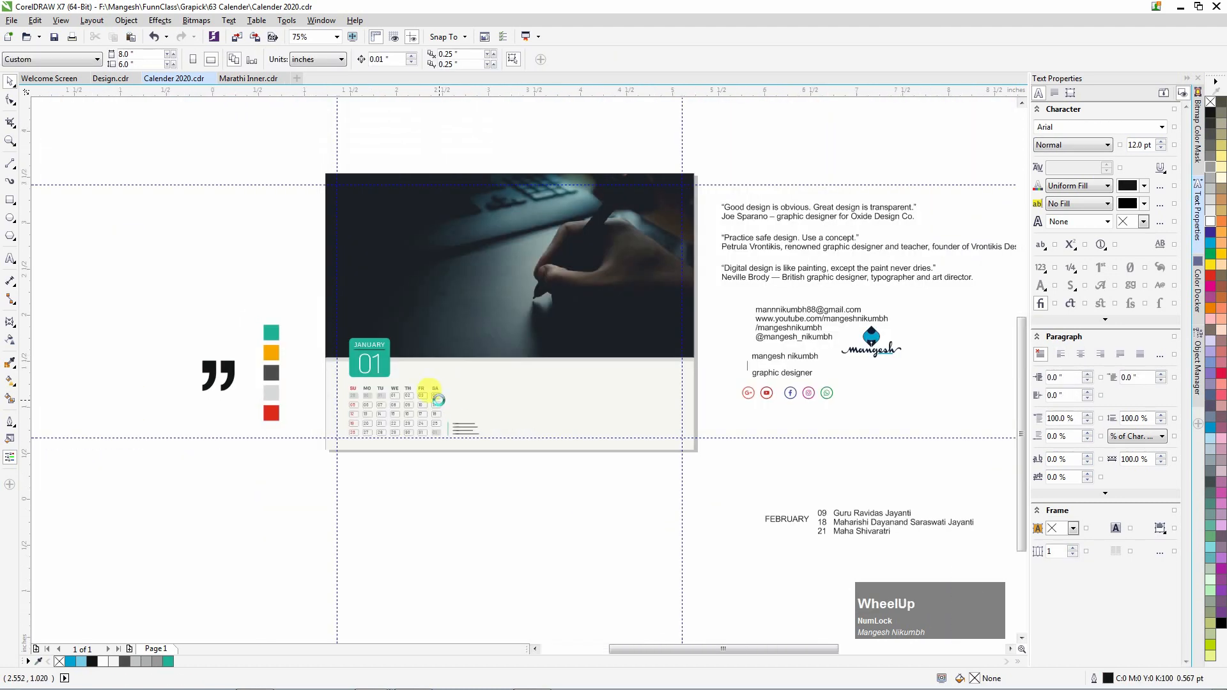
{"action": "scroll", "coordinate": [392, 415], "scroll_direction": "up", "scroll_amount": 2}
Draw a tiny ellipse inside the 01 date cell.
{"action": "left_click", "coordinate": [11, 219]}
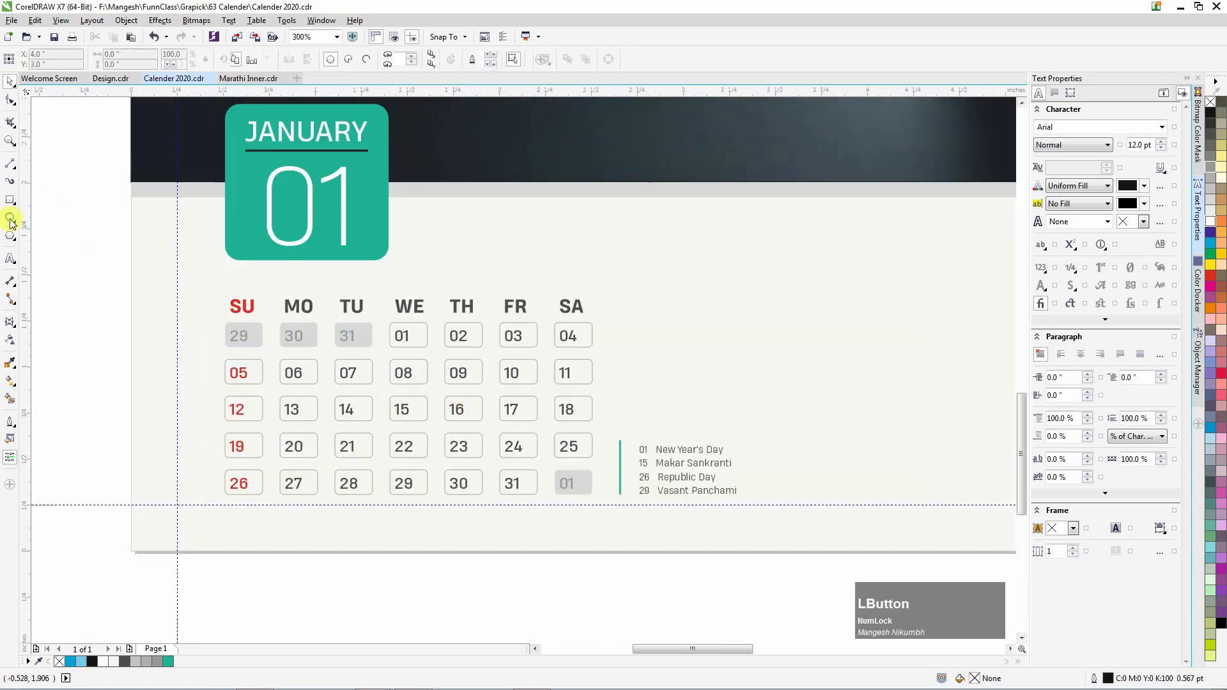
{"action": "scroll", "coordinate": [430, 335], "scroll_direction": "up", "scroll_amount": 2}
{"action": "left_click_drag", "start_coordinate": [429, 337], "coordinate": [440, 346]}
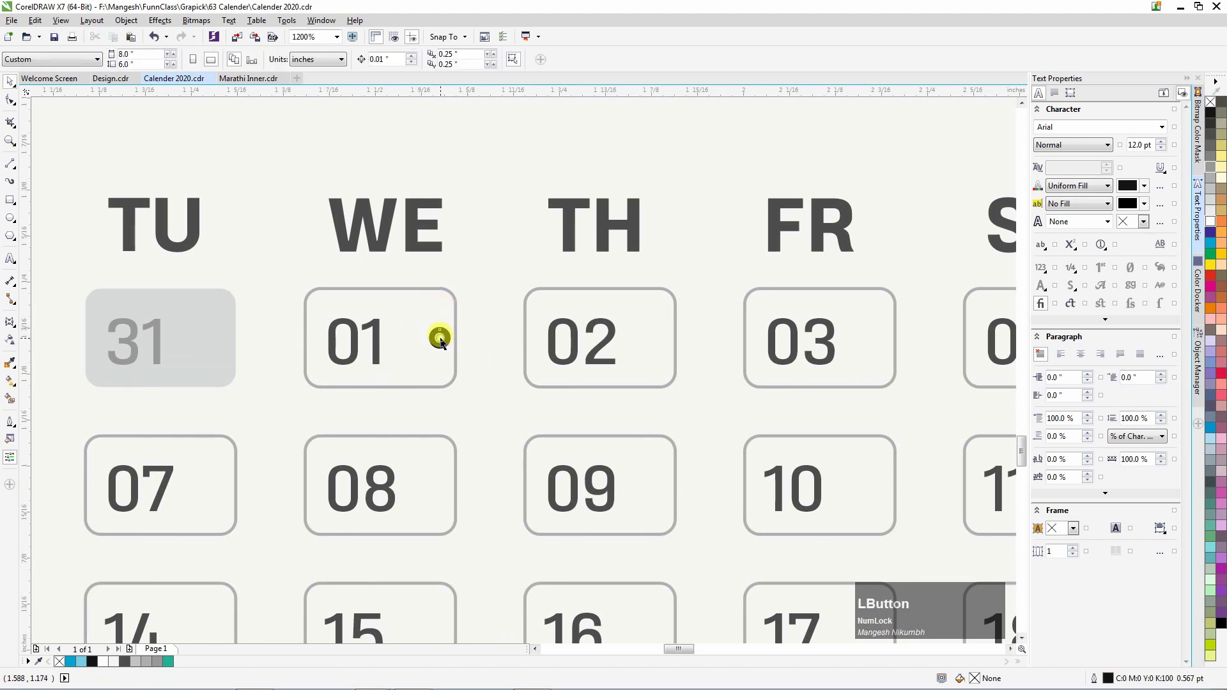
{"action": "scroll", "coordinate": [441, 339], "scroll_direction": "up", "scroll_amount": 2}
{"action": "scroll", "coordinate": [447, 335], "scroll_direction": "up", "scroll_amount": 1}
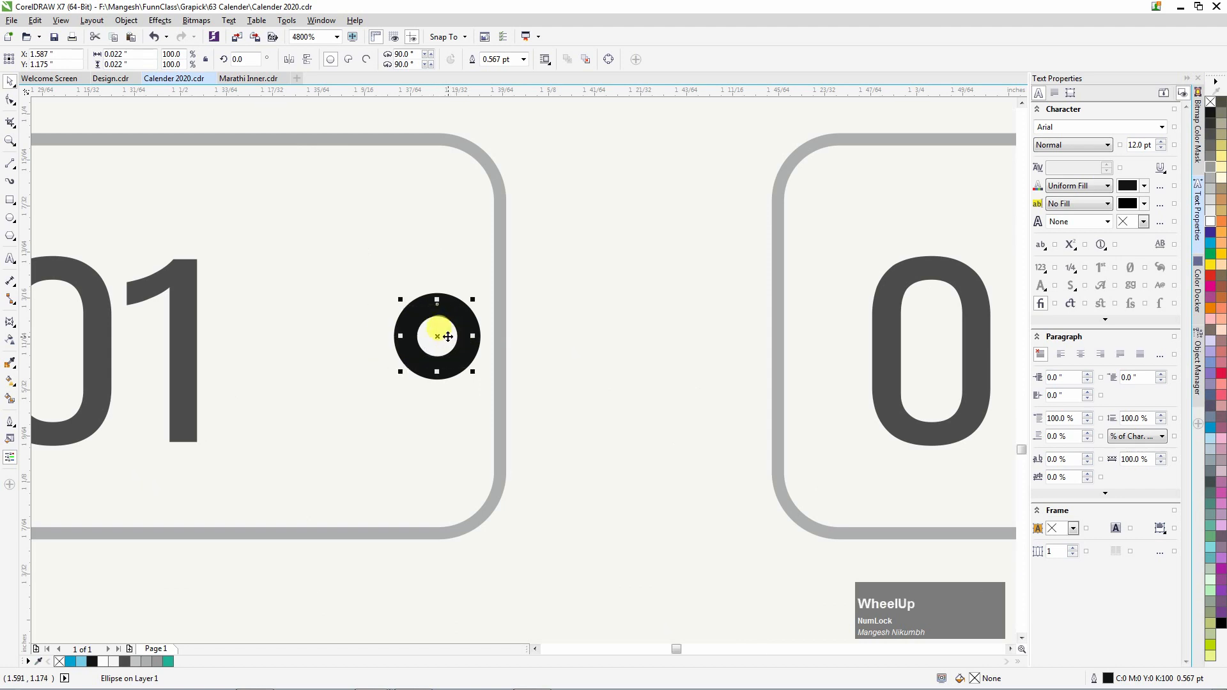
{"action": "scroll", "coordinate": [422, 332], "scroll_direction": "down", "scroll_amount": 4}
{"action": "scroll", "coordinate": [398, 323], "scroll_direction": "up", "scroll_amount": 1}
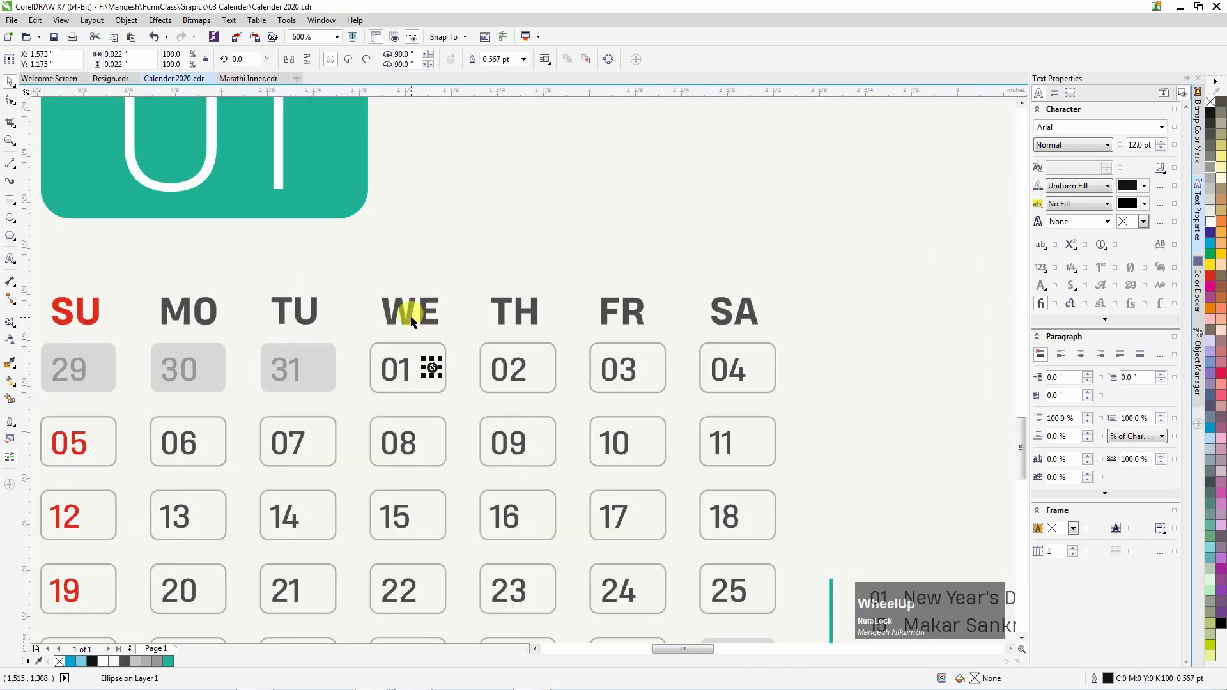
Give the tiny circle the teal object's fill and outline via Copy Properties From.
{"action": "left_click", "coordinate": [36, 20]}
{"action": "left_click", "coordinate": [73, 199]}
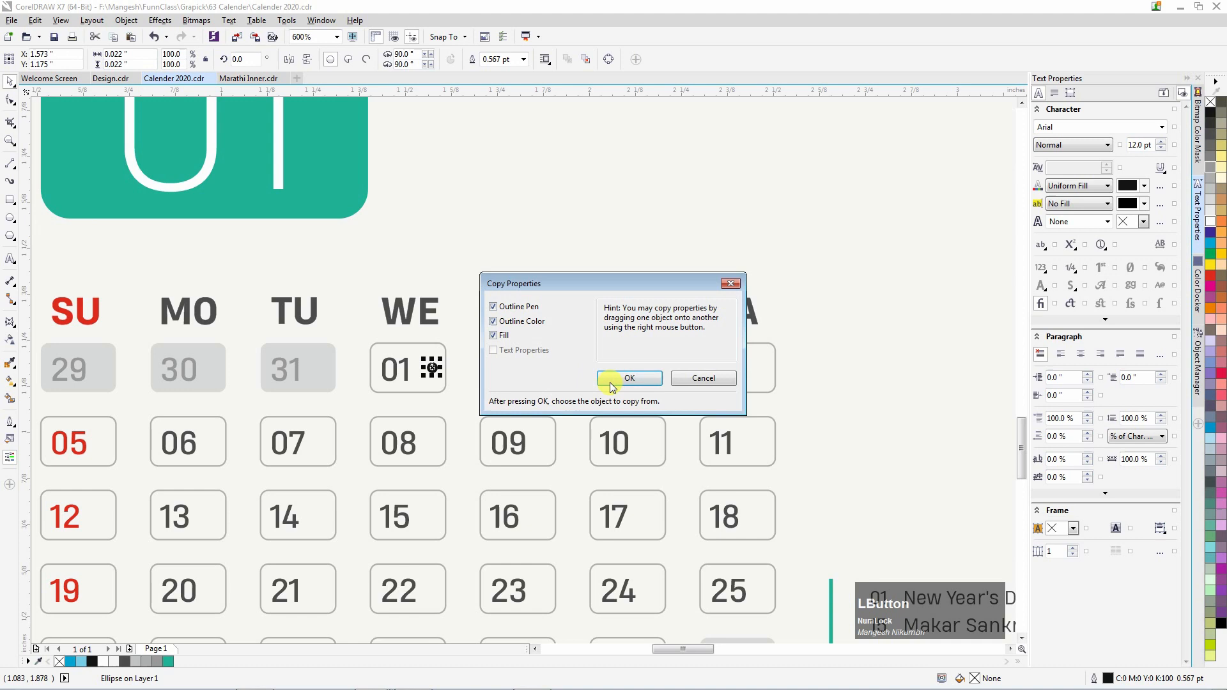
{"action": "left_click", "coordinate": [627, 378]}
{"action": "left_click", "coordinate": [427, 354]}
{"action": "scroll", "coordinate": [429, 358], "scroll_direction": "up", "scroll_amount": 1}
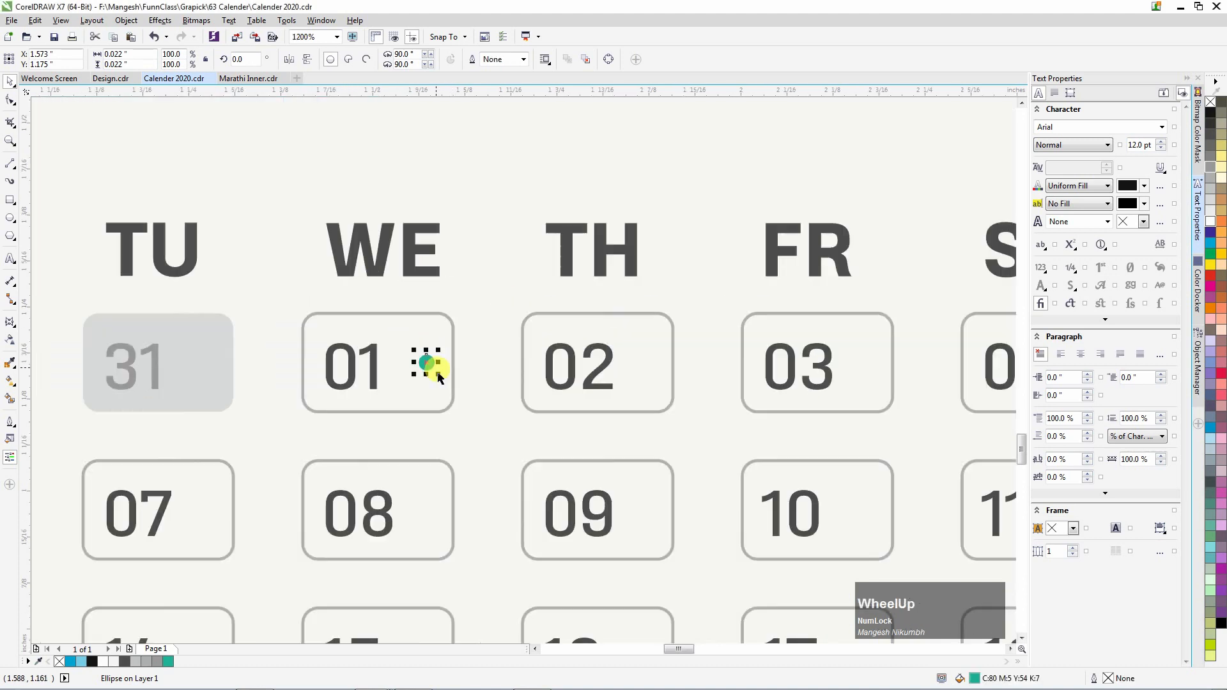
{"action": "scroll", "coordinate": [439, 373], "scroll_direction": "up", "scroll_amount": 2}
{"action": "scroll", "coordinate": [430, 365], "scroll_direction": "down", "scroll_amount": 4}
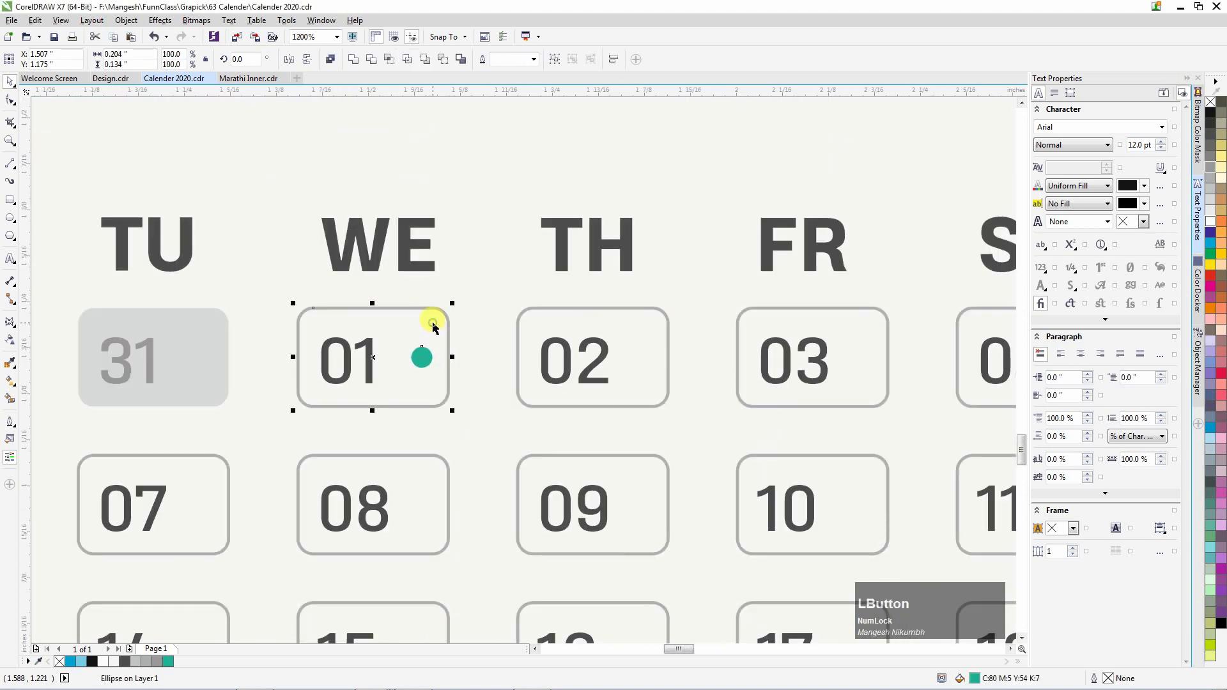
{"action": "left_click_drag", "start_coordinate": [430, 326], "coordinate": [451, 349]}
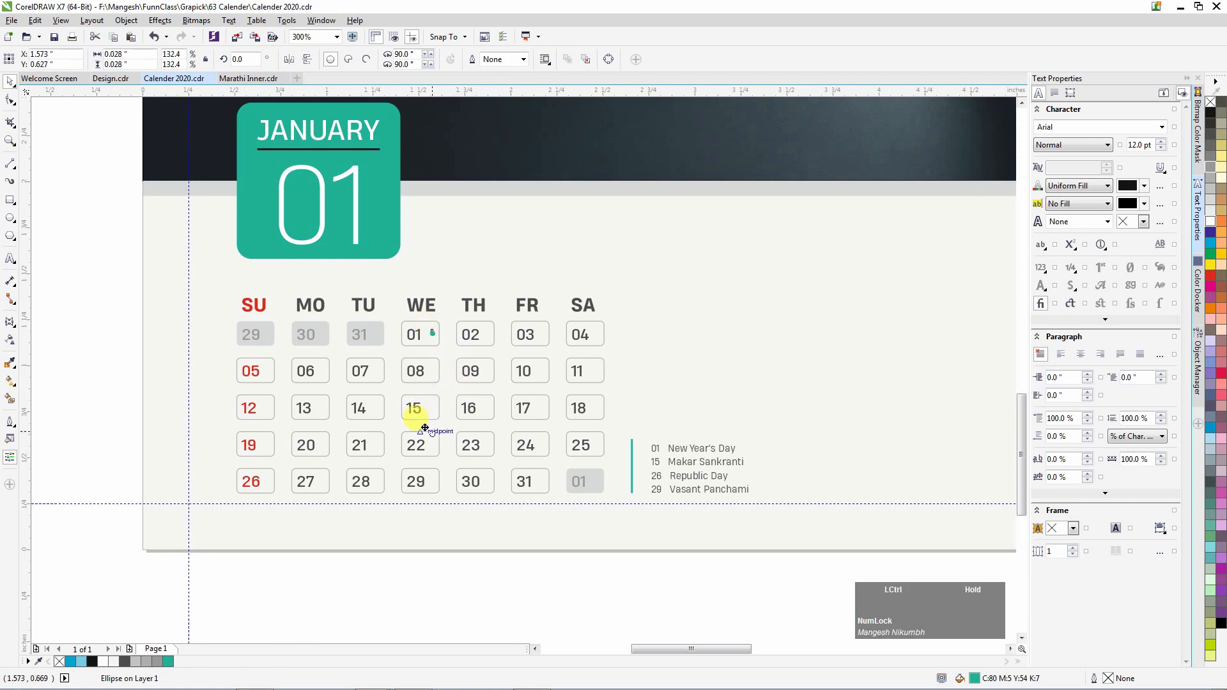
{"action": "key", "text": "ctrl+z"}
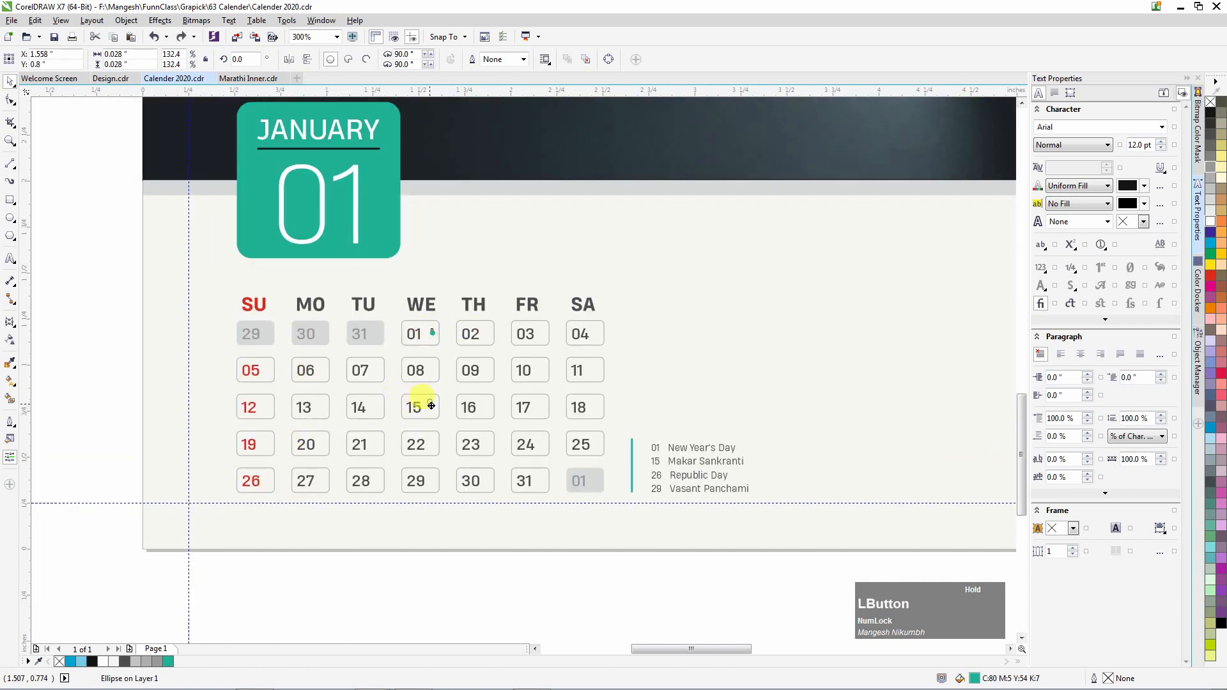
{"action": "scroll", "coordinate": [431, 406], "scroll_direction": "up", "scroll_amount": 1}
Align the dot to the 15 box and place copies at the 29 and 26 cells.
{"action": "left_click", "coordinate": [418, 385], "text": "shift"}
{"action": "key", "text": "e"}
{"action": "left_click_drag", "start_coordinate": [432, 257], "coordinate": [437, 560]}
{"action": "left_click", "coordinate": [434, 536], "text": "shift"}
{"action": "key", "text": "e"}
{"action": "left_click_drag", "start_coordinate": [433, 406], "coordinate": [105, 552]}
{"action": "left_click", "coordinate": [108, 529], "text": "shift"}
{"action": "key", "text": "e"}
{"action": "left_click", "coordinate": [384, 443]}
{"action": "scroll", "coordinate": [385, 443], "scroll_direction": "down", "scroll_amount": 1}
{"action": "scroll", "coordinate": [239, 510], "scroll_direction": "up", "scroll_amount": 3}
{"action": "left_click_drag", "start_coordinate": [267, 457], "coordinate": [248, 458]}
Turn the holiday numbers 15, 29 and 01 red by copying a Sunday date's text properties.
{"action": "scroll", "coordinate": [248, 458], "scroll_direction": "down", "scroll_amount": 3}
{"action": "scroll", "coordinate": [285, 457], "scroll_direction": "up", "scroll_amount": 3}
{"action": "scroll", "coordinate": [300, 450], "scroll_direction": "down", "scroll_amount": 2}
{"action": "scroll", "coordinate": [305, 454], "scroll_direction": "down", "scroll_amount": 3}
{"action": "left_click", "coordinate": [370, 386]}
{"action": "scroll", "coordinate": [328, 383], "scroll_direction": "down", "scroll_amount": 1}
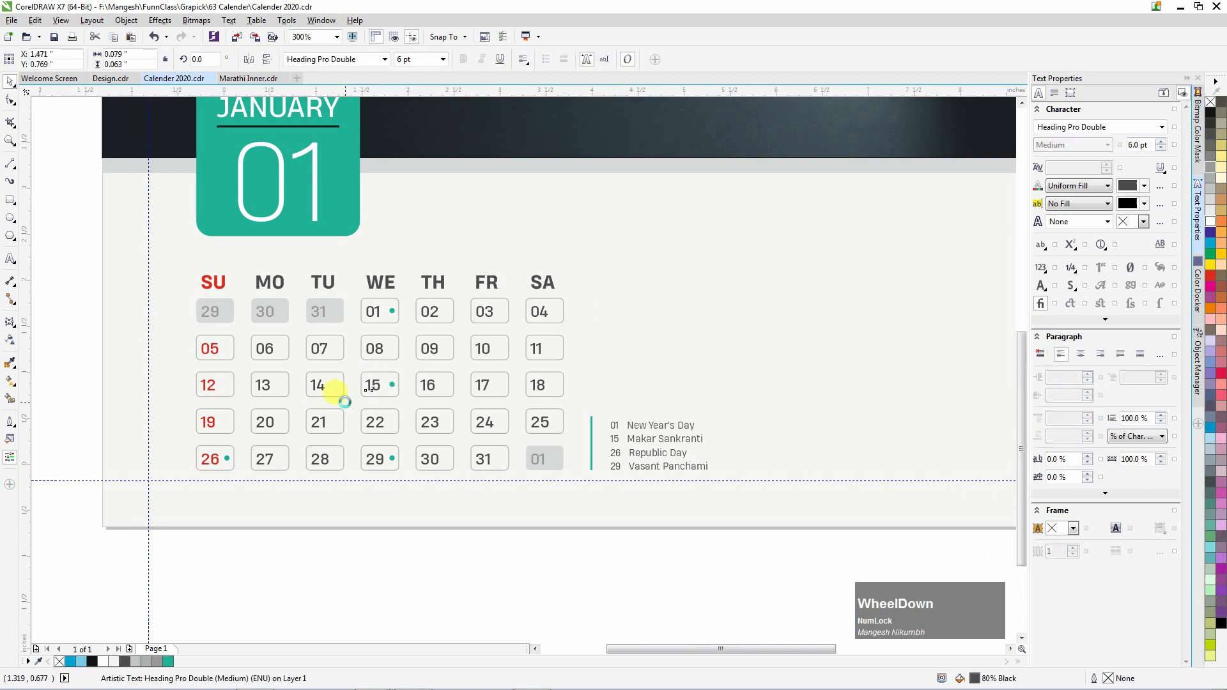
{"action": "key", "text": "alt+c"}
{"action": "scroll", "coordinate": [351, 397], "scroll_direction": "up", "scroll_amount": 3}
{"action": "left_click", "coordinate": [402, 355]}
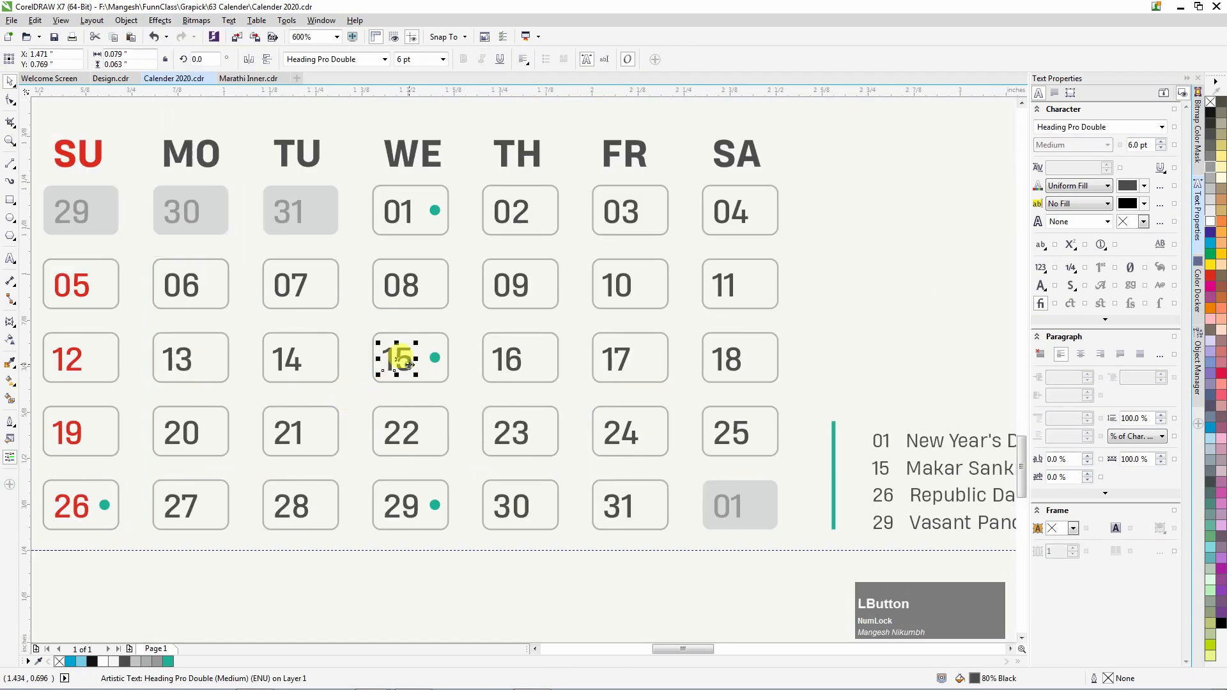
{"action": "key", "text": "ctrl+alt+c"}
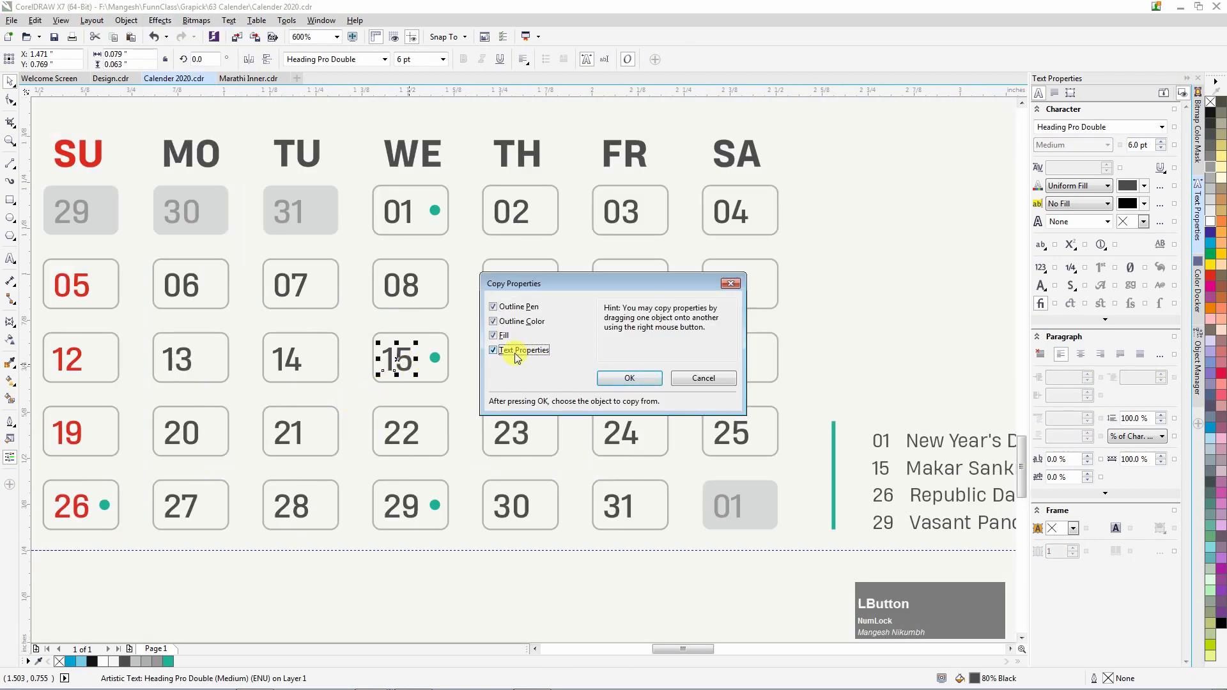
{"action": "key", "text": "Return"}
{"action": "left_click", "coordinate": [402, 505]}
{"action": "key", "text": "ctrl+r"}
{"action": "key", "text": "ctrl+r"}
{"action": "scroll", "coordinate": [358, 341], "scroll_direction": "down", "scroll_amount": 2}
{"action": "left_click", "coordinate": [417, 336]}
Colour the line under JANUARY with the orange swatch.
{"action": "scroll", "coordinate": [149, 312], "scroll_direction": "up", "scroll_amount": 2}
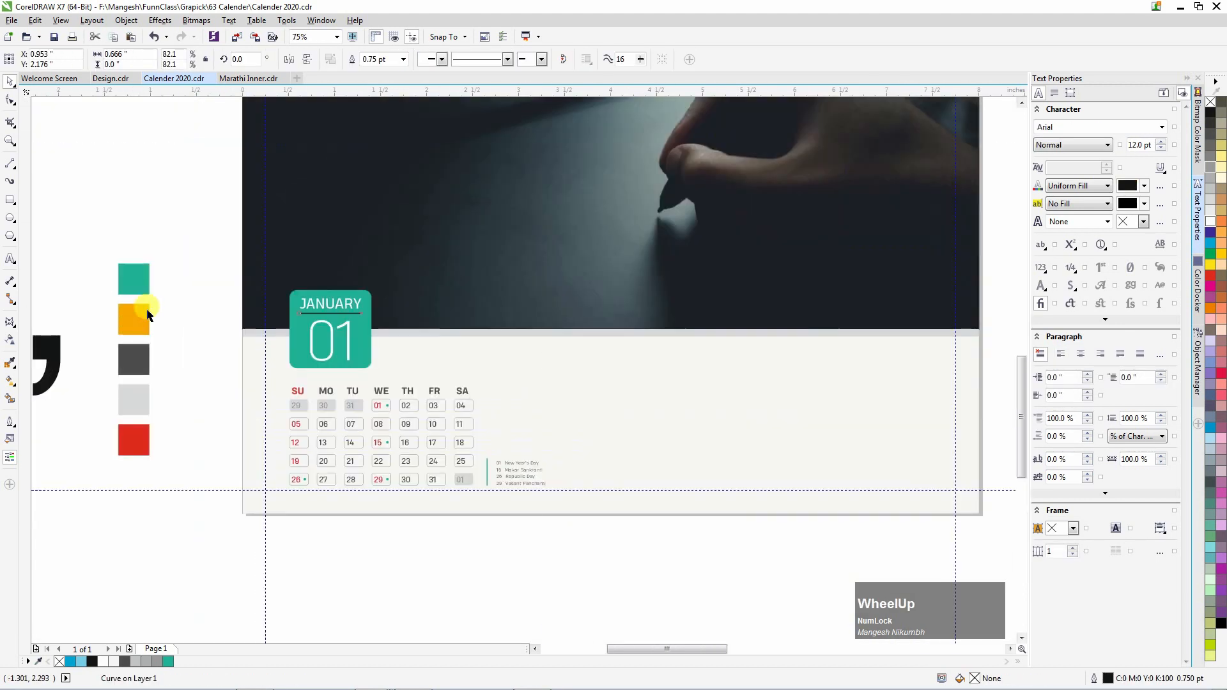
{"action": "left_click", "coordinate": [120, 328]}
{"action": "scroll", "coordinate": [464, 313], "scroll_direction": "up", "scroll_amount": 2}
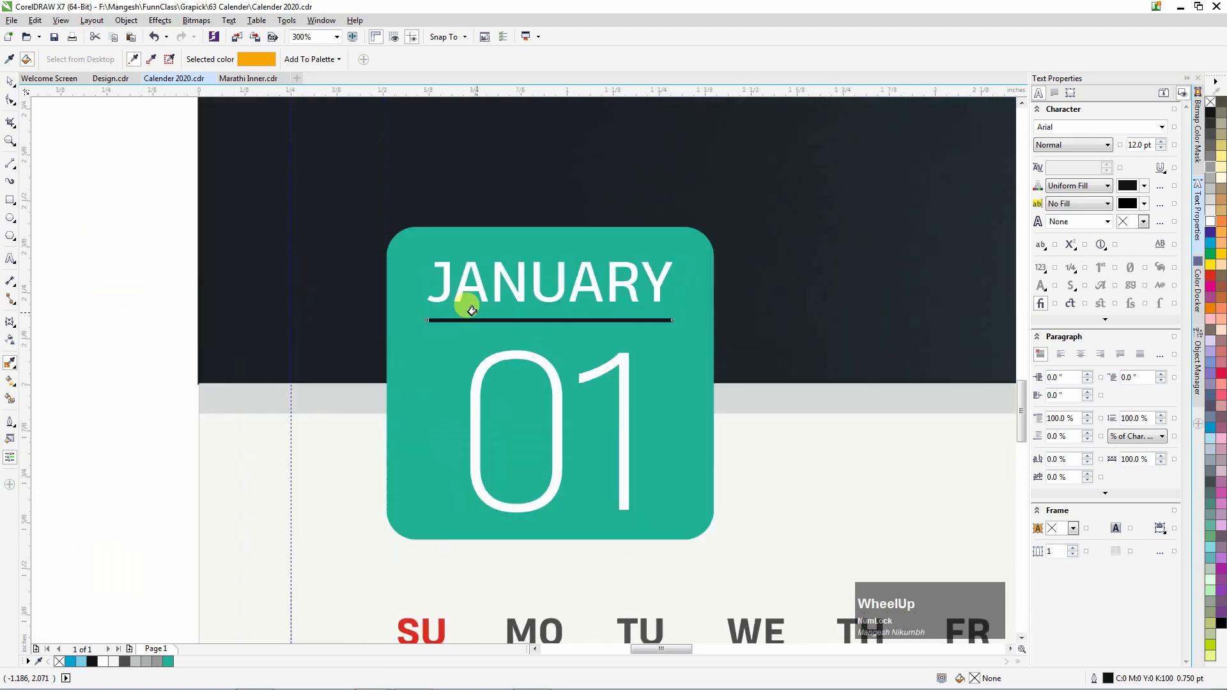
{"action": "left_click", "coordinate": [446, 325]}
{"action": "scroll", "coordinate": [441, 319], "scroll_direction": "down", "scroll_amount": 5}
Draw a rectangular bar across the photo header's bottom edge, behind the JANUARY tile.
{"action": "key", "text": "space"}
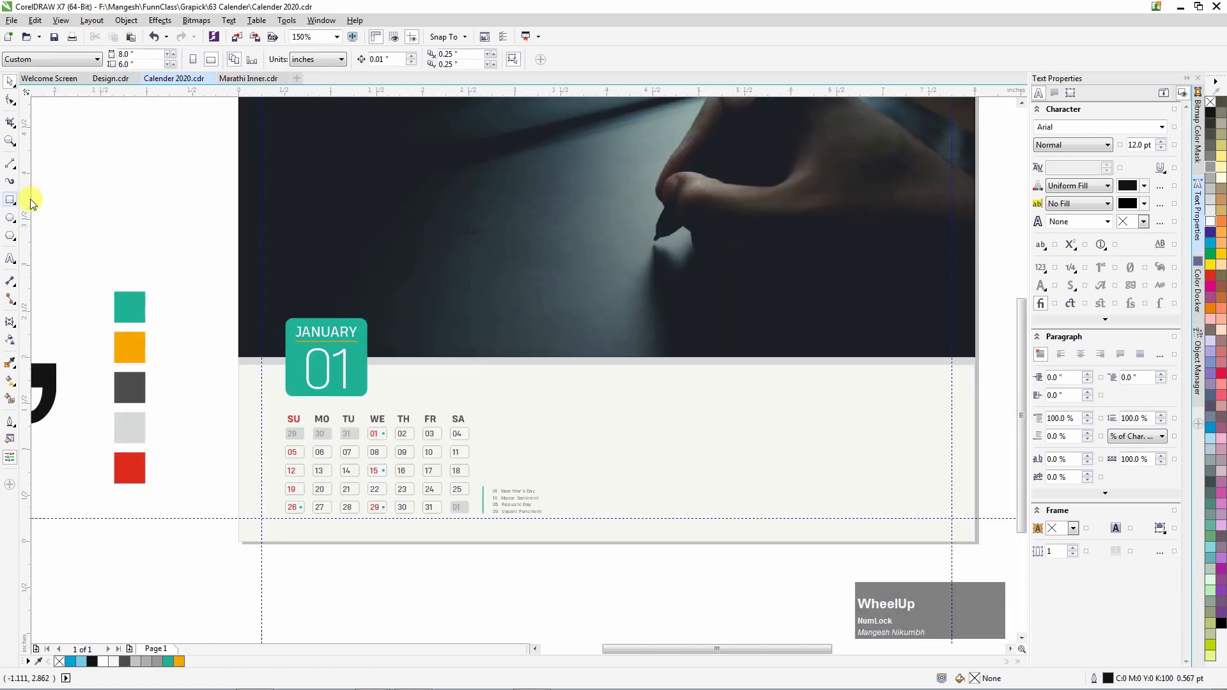
{"action": "left_click", "coordinate": [11, 201]}
{"action": "scroll", "coordinate": [272, 349], "scroll_direction": "up", "scroll_amount": 1}
{"action": "left_click_drag", "start_coordinate": [197, 358], "coordinate": [573, 318]}
Give the bar's right corner a corner radius of 5.
{"action": "key", "text": "space"}
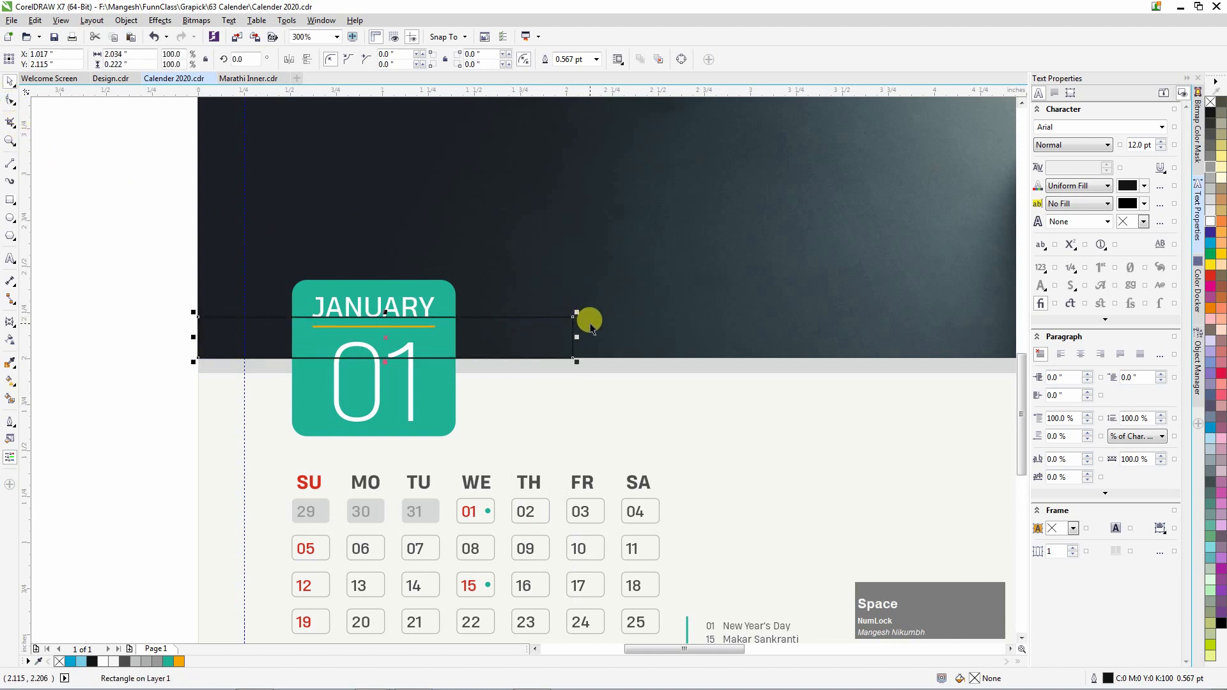
{"action": "left_click", "coordinate": [486, 54]}
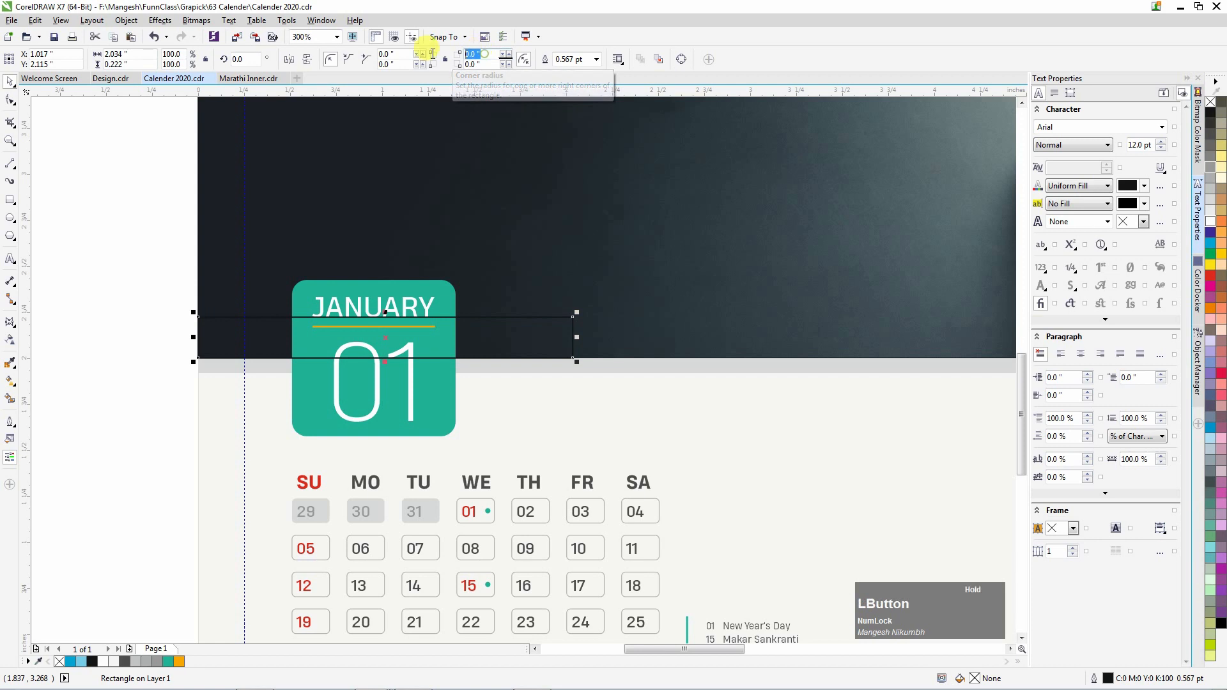
{"action": "type", "text": "5"}
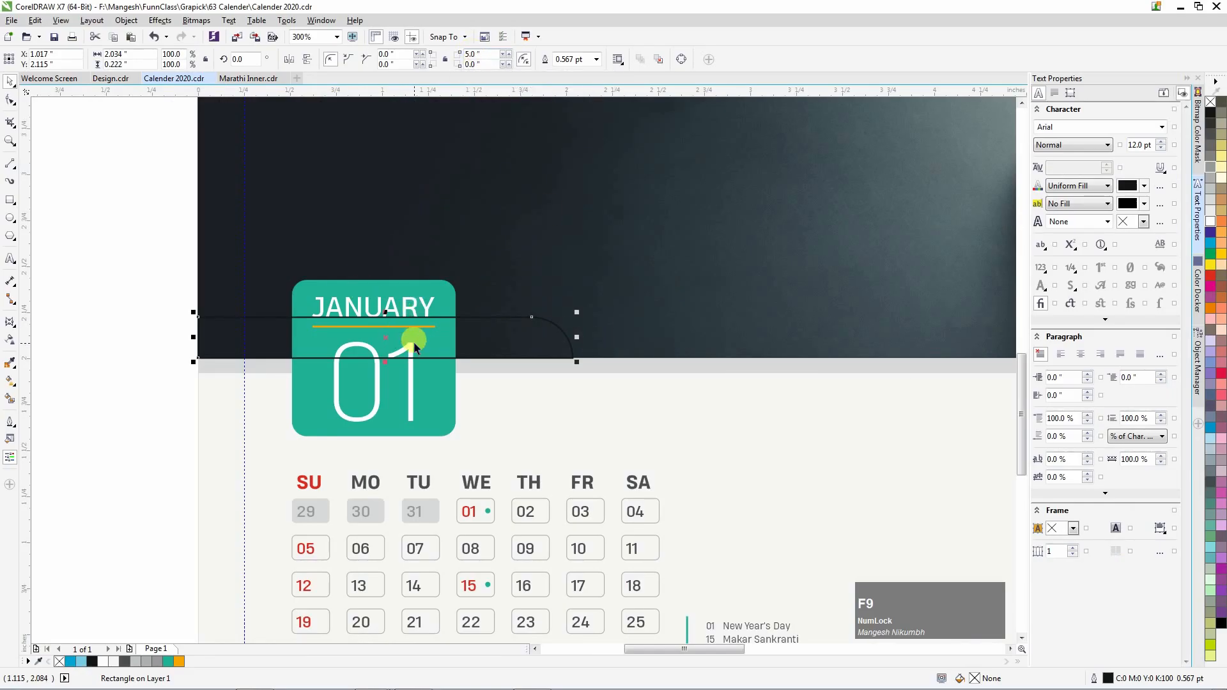
{"action": "scroll", "coordinate": [414, 347], "scroll_direction": "down", "scroll_amount": 2}
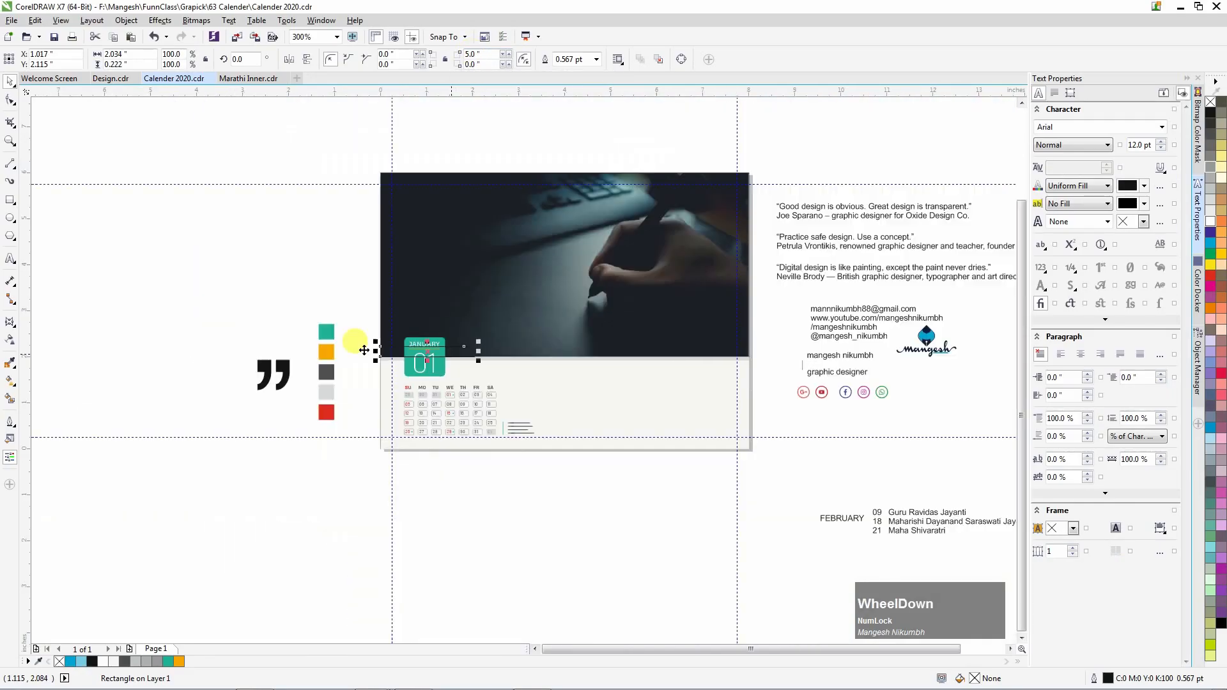
{"action": "scroll", "coordinate": [362, 354], "scroll_direction": "up", "scroll_amount": 1}
Copy fill and outline from the orange square onto the bar and send it behind the JANUARY tile.
{"action": "key", "text": "ctrl+shift+a"}
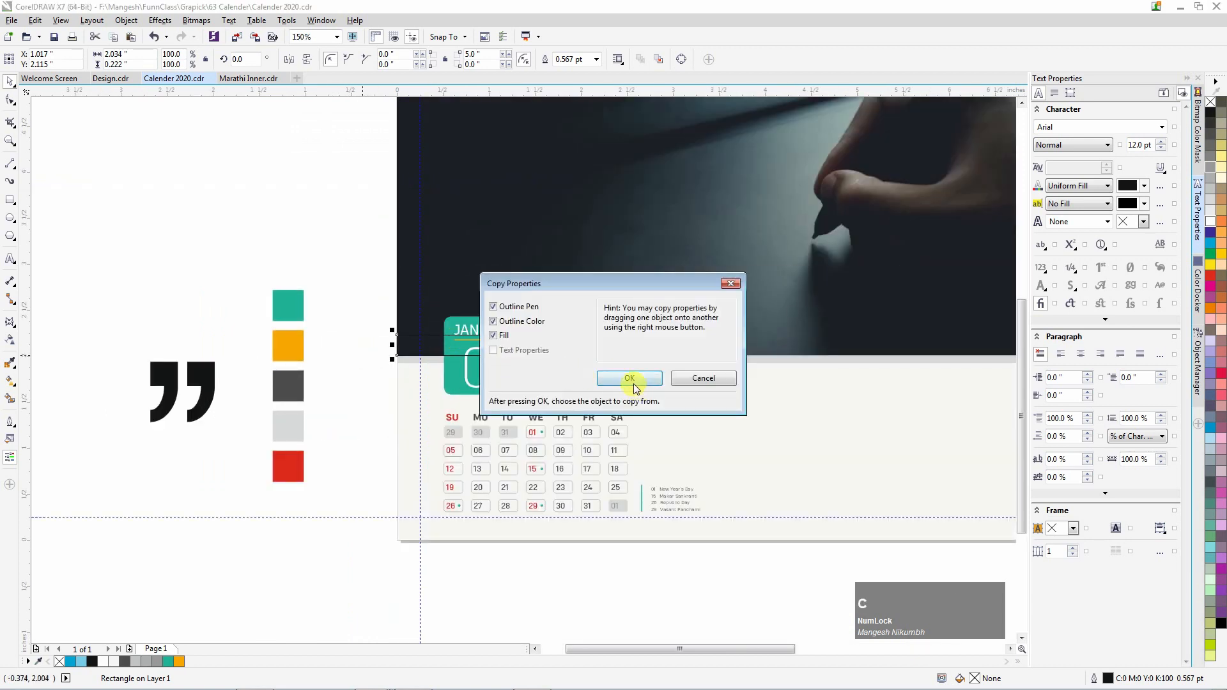
{"action": "left_click", "coordinate": [630, 379]}
{"action": "left_click", "coordinate": [287, 345]}
{"action": "scroll", "coordinate": [544, 345], "scroll_direction": "up", "scroll_amount": 2}
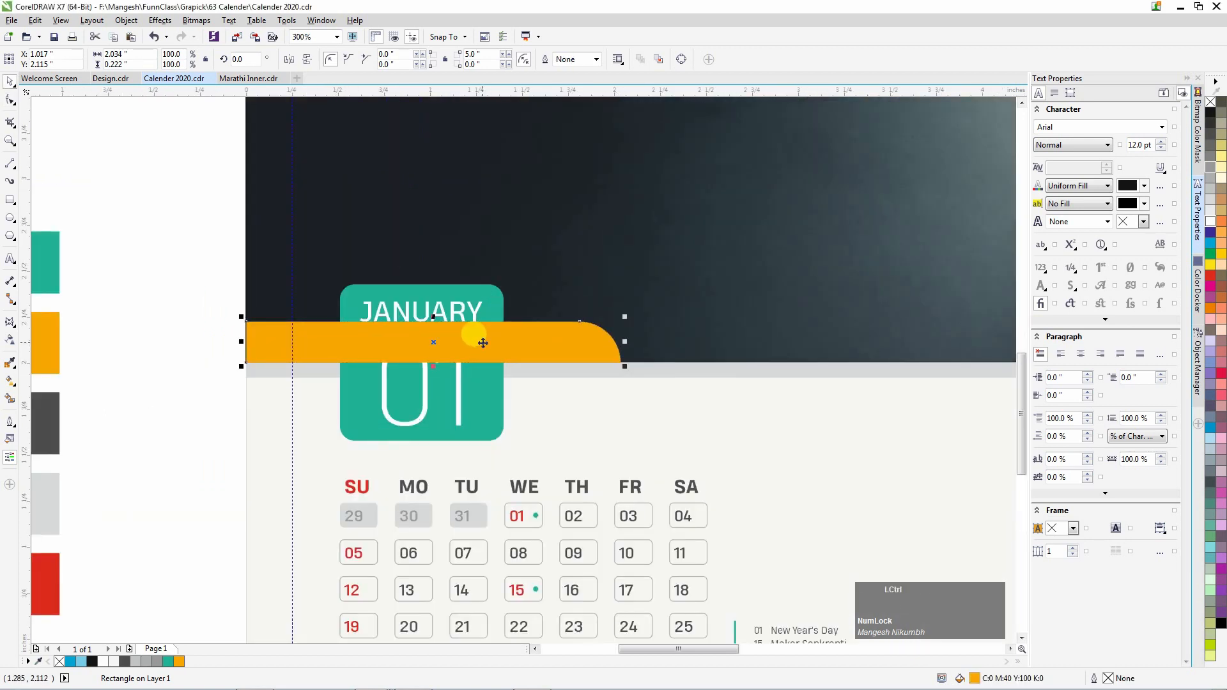
{"action": "key", "text": "shift+Page_Up"}
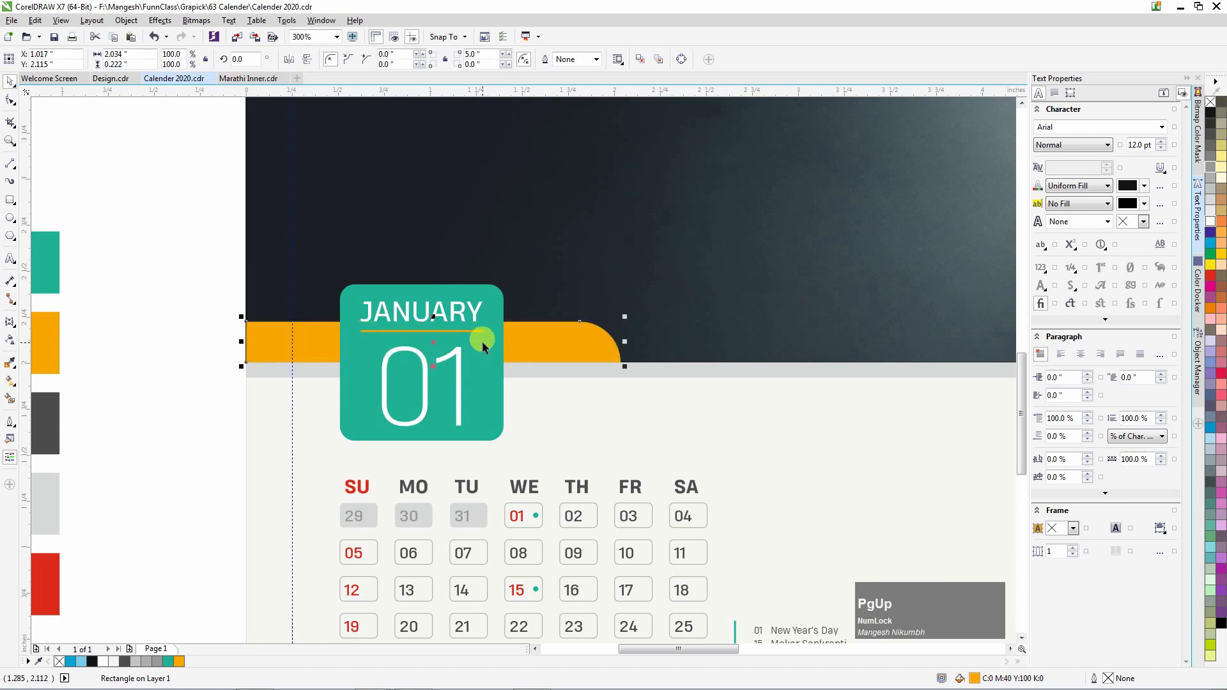
{"action": "left_click", "coordinate": [174, 296]}
Copy the WE heading onto the orange bar, retype it as 2|0|2|0, and fill it white.
{"action": "left_click", "coordinate": [528, 488]}
{"action": "left_click_drag", "start_coordinate": [528, 488], "coordinate": [539, 342]}
{"action": "right_click", "coordinate": [538, 342]}
{"action": "scroll", "coordinate": [576, 338], "scroll_direction": "up", "scroll_amount": 1}
{"action": "key", "text": "F8"}
{"action": "key", "text": "ctrl+a"}
{"action": "type", "text": "2"}
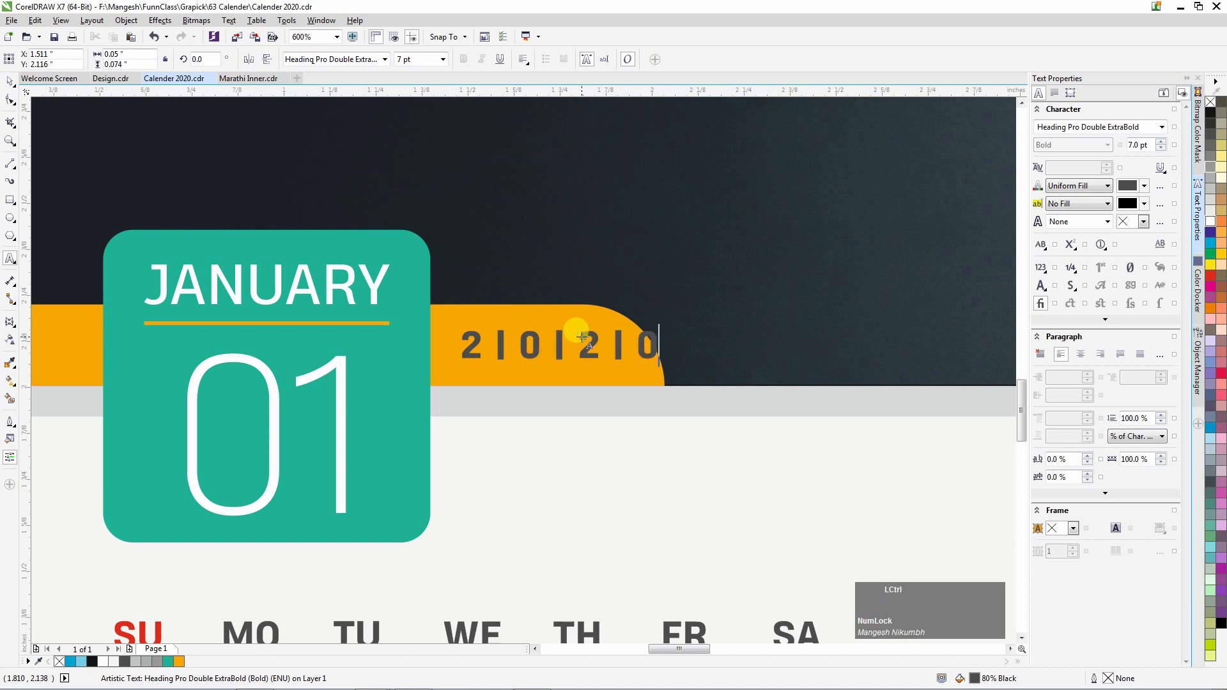
{"action": "left_click_drag", "start_coordinate": [589, 345], "coordinate": [568, 344]}
{"action": "scroll", "coordinate": [423, 351], "scroll_direction": "down", "scroll_amount": 2}
{"action": "scroll", "coordinate": [589, 364], "scroll_direction": "up", "scroll_amount": 2}
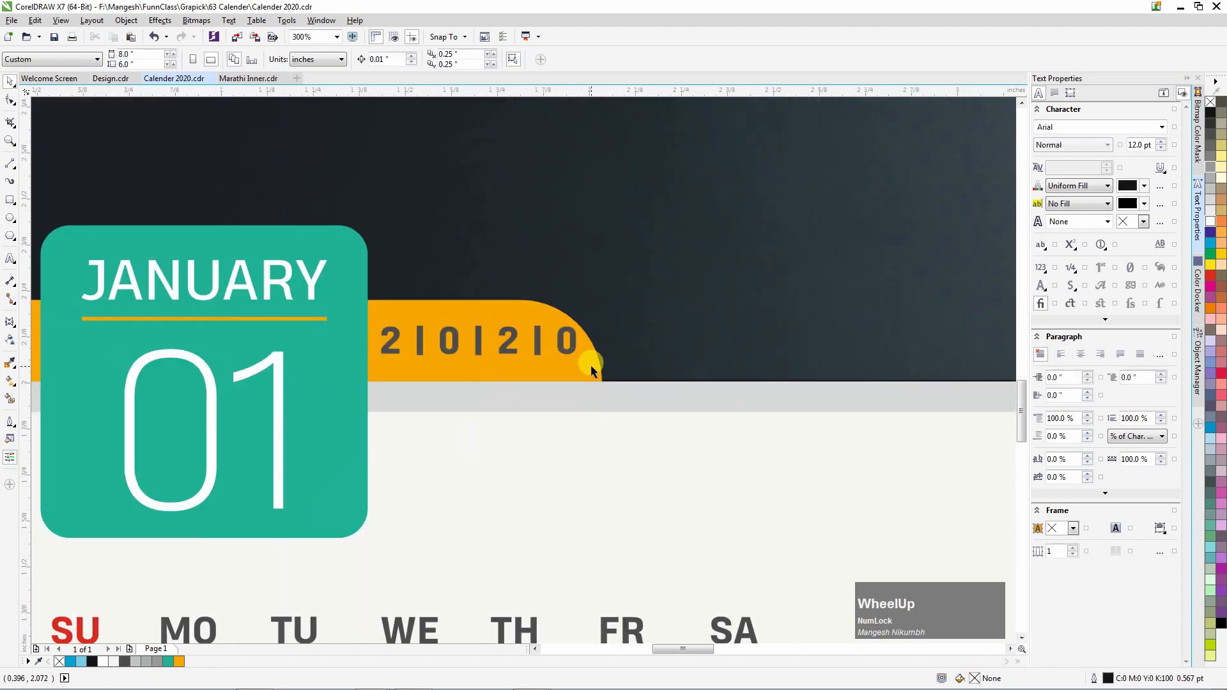
{"action": "left_click", "coordinate": [1210, 221]}
Convert the orange bar to curves and nudge its right-end nodes further right.
{"action": "left_click", "coordinate": [599, 348]}
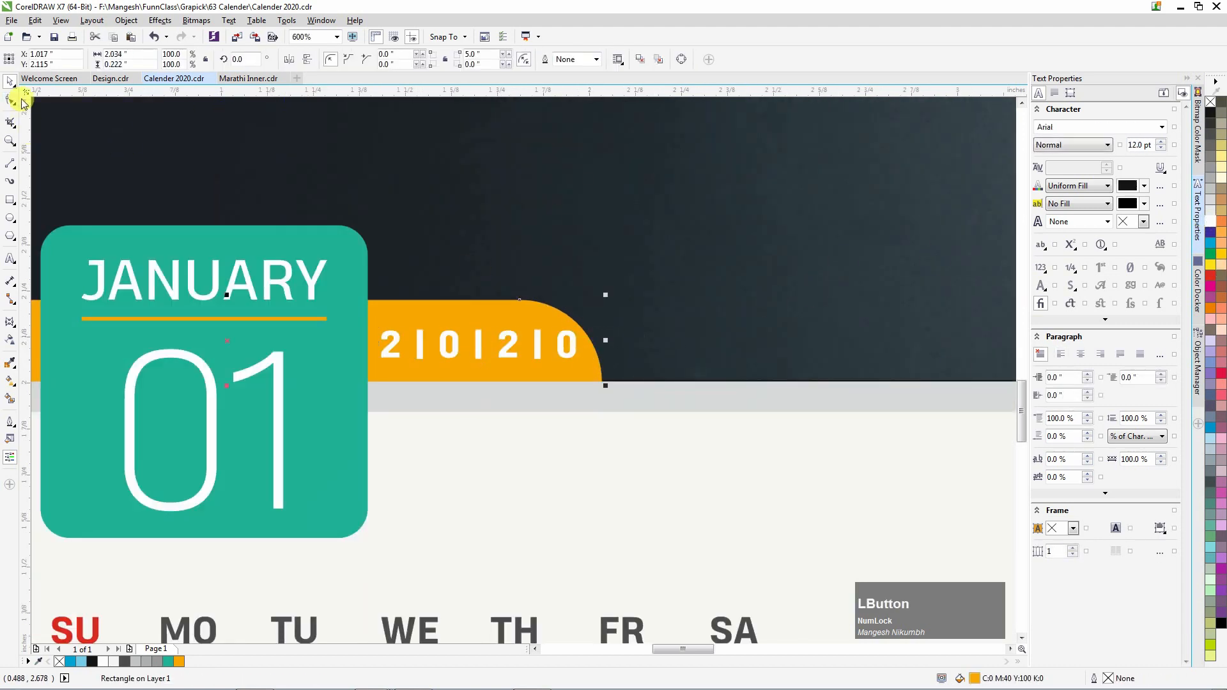
{"action": "scroll", "coordinate": [451, 321], "scroll_direction": "down", "scroll_amount": 1}
{"action": "key", "text": "ctrl+q"}
{"action": "left_click_drag", "start_coordinate": [570, 373], "coordinate": [440, 271]}
{"action": "key", "text": "Right"}
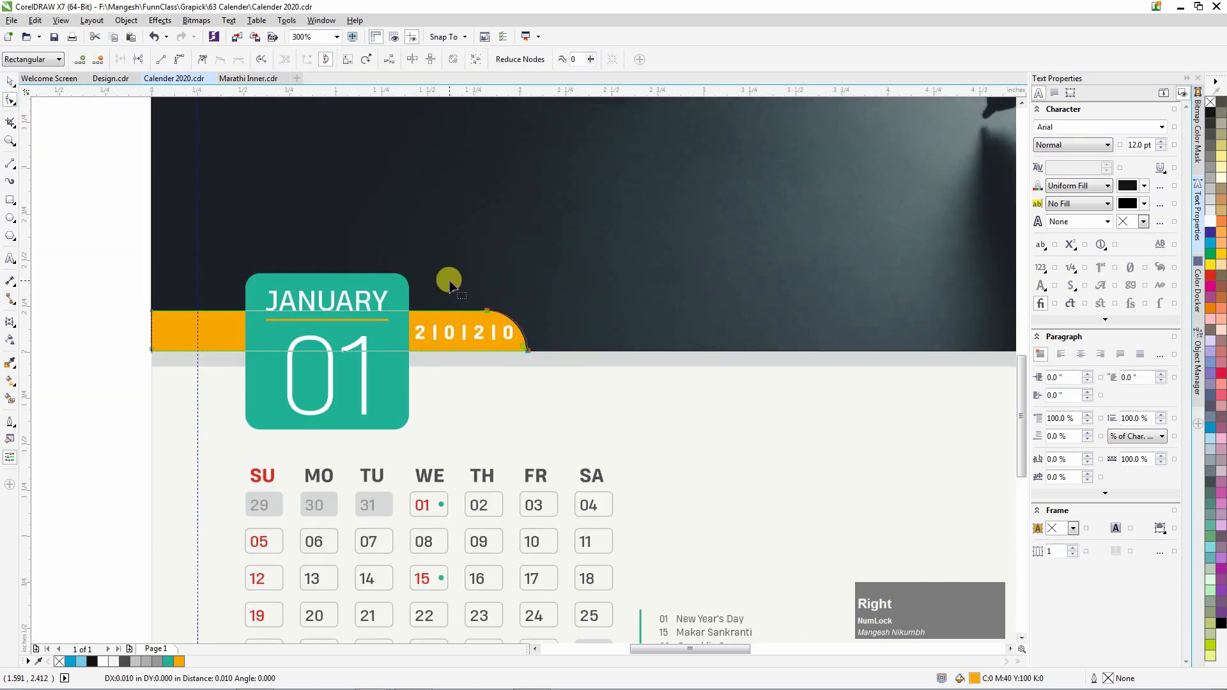
{"action": "key", "text": "Right"}
{"action": "key", "text": "Right"}
{"action": "key", "text": "Right"}
{"action": "key", "text": "Right"}
{"action": "key", "text": "Right"}
{"action": "key", "text": "Right"}
{"action": "key", "text": "space"}
Shift the 2|0|2|0 year text slightly right on the bar.
{"action": "left_click", "coordinate": [480, 331]}
{"action": "scroll", "coordinate": [479, 332], "scroll_direction": "up", "scroll_amount": 2}
{"action": "left_click_drag", "start_coordinate": [480, 331], "coordinate": [510, 343]}
{"action": "scroll", "coordinate": [478, 362], "scroll_direction": "down", "scroll_amount": 3}
{"action": "left_click", "coordinate": [476, 433]}
Move the logo down to the calendar's bottom edge.
{"action": "scroll", "coordinate": [477, 433], "scroll_direction": "down", "scroll_amount": 1}
{"action": "scroll", "coordinate": [687, 466], "scroll_direction": "up", "scroll_amount": 1}
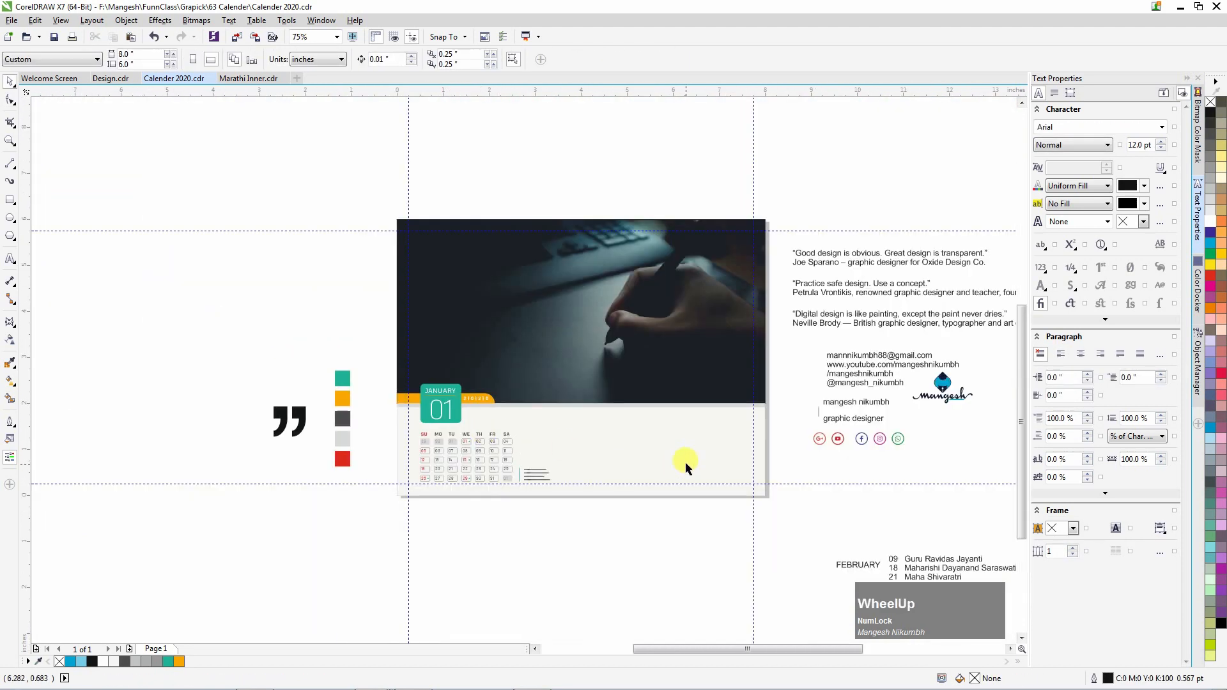
{"action": "left_click", "coordinate": [389, 585]}
{"action": "left_click", "coordinate": [166, 422]}
{"action": "left_click", "coordinate": [424, 578]}
{"action": "scroll", "coordinate": [364, 497], "scroll_direction": "down", "scroll_amount": 1}
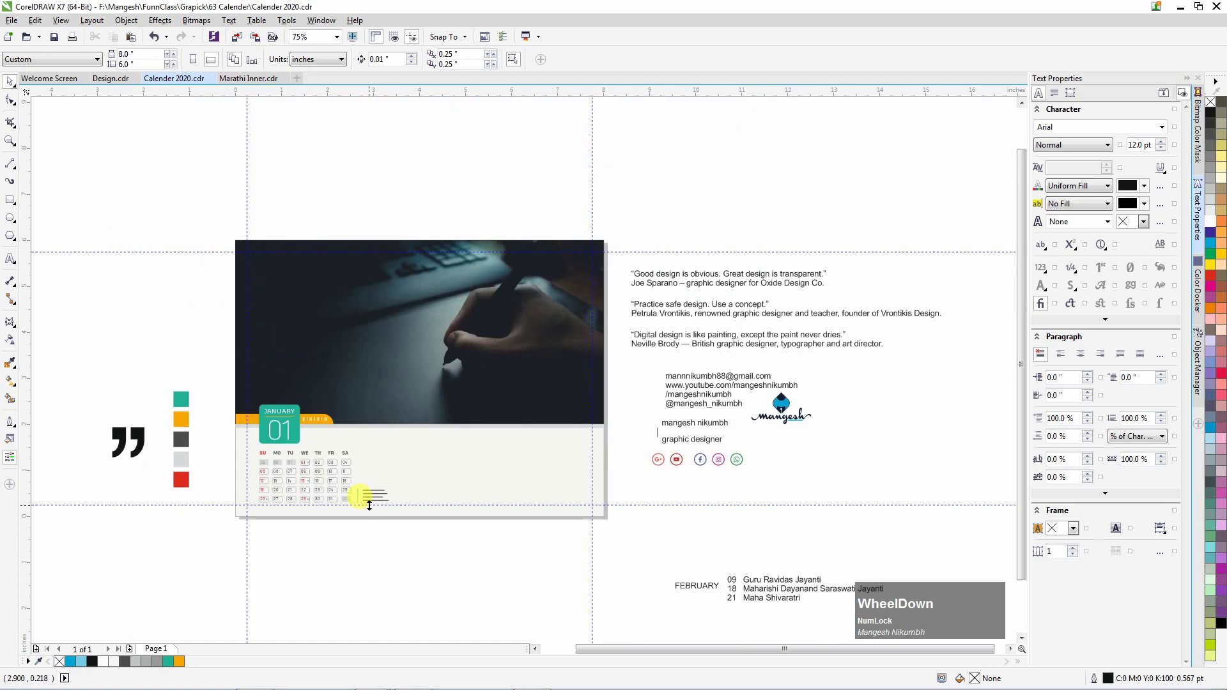
{"action": "left_click", "coordinate": [764, 404]}
{"action": "left_click_drag", "start_coordinate": [765, 404], "coordinate": [484, 494]}
{"action": "scroll", "coordinate": [567, 484], "scroll_direction": "up", "scroll_amount": 1}
{"action": "scroll", "coordinate": [484, 495], "scroll_direction": "right", "scroll_amount": 3}
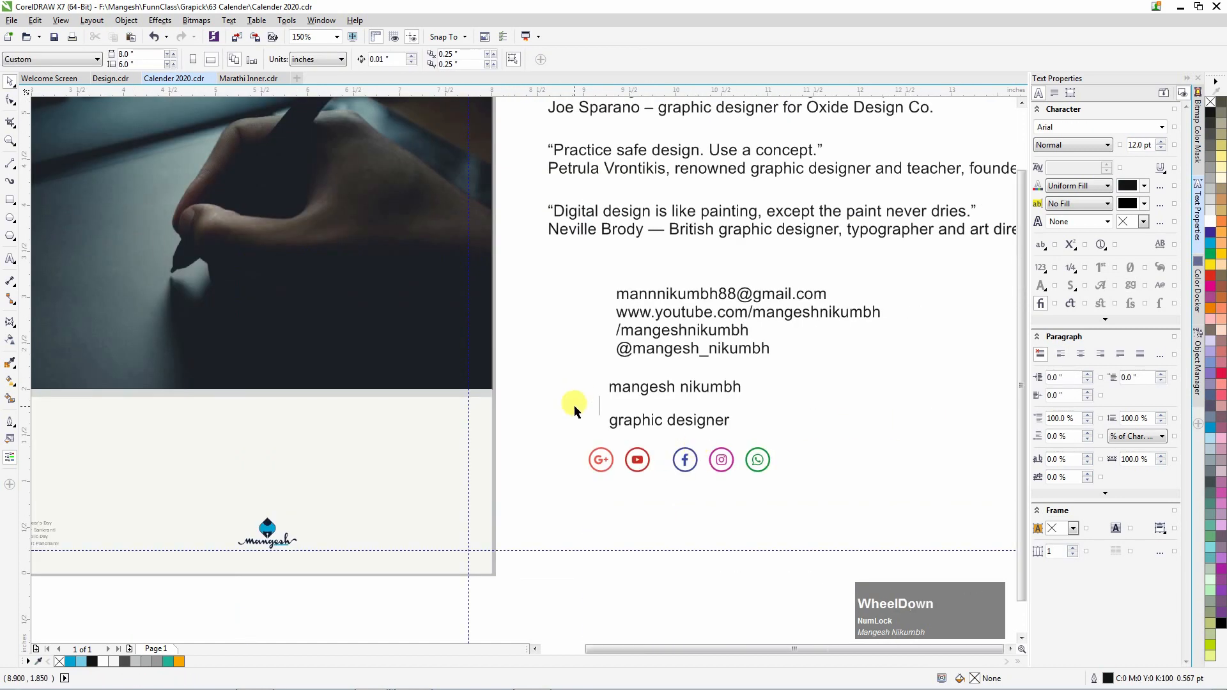
{"action": "left_click", "coordinate": [801, 411]}
Move the name and job title lines beside the logo, bring them forward, and copy the WE heading's properties.
{"action": "left_click_drag", "start_coordinate": [800, 407], "coordinate": [640, 347]}
{"action": "left_click_drag", "start_coordinate": [649, 370], "coordinate": [364, 490]}
{"action": "scroll", "coordinate": [468, 481], "scroll_direction": "down", "scroll_amount": 1}
{"action": "key", "text": "shift+Page_Up"}
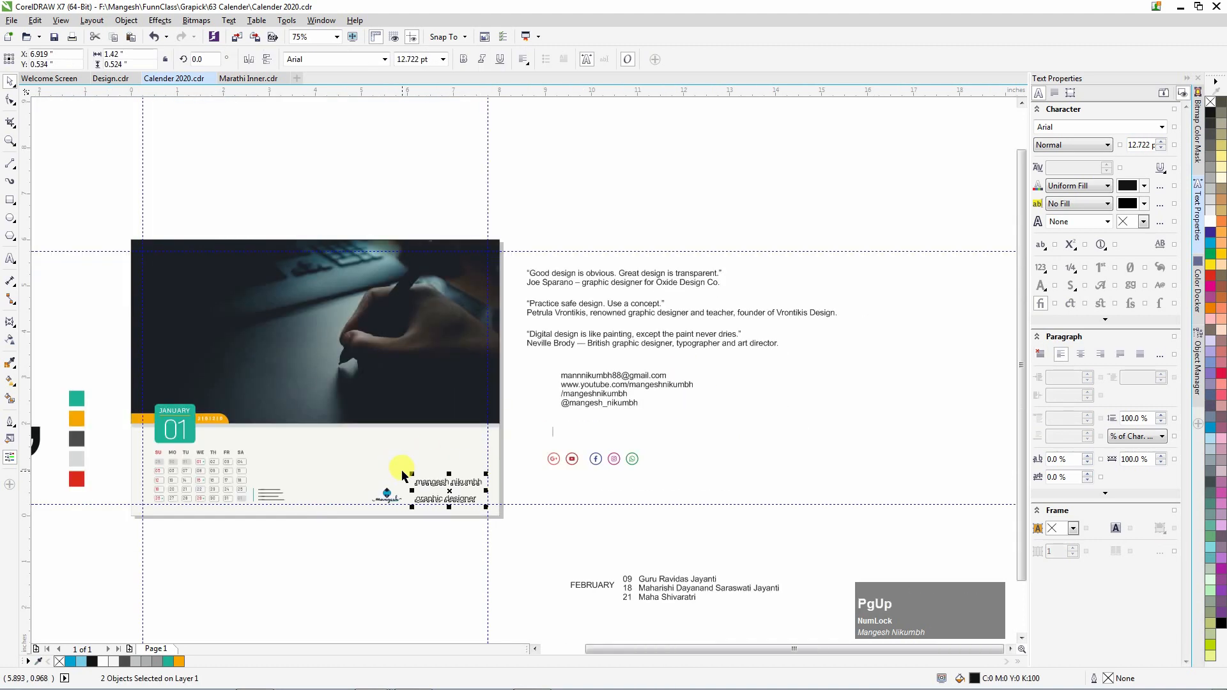
{"action": "scroll", "coordinate": [151, 478], "scroll_direction": "up", "scroll_amount": 1}
{"action": "key", "text": "ctrl+shift+a"}
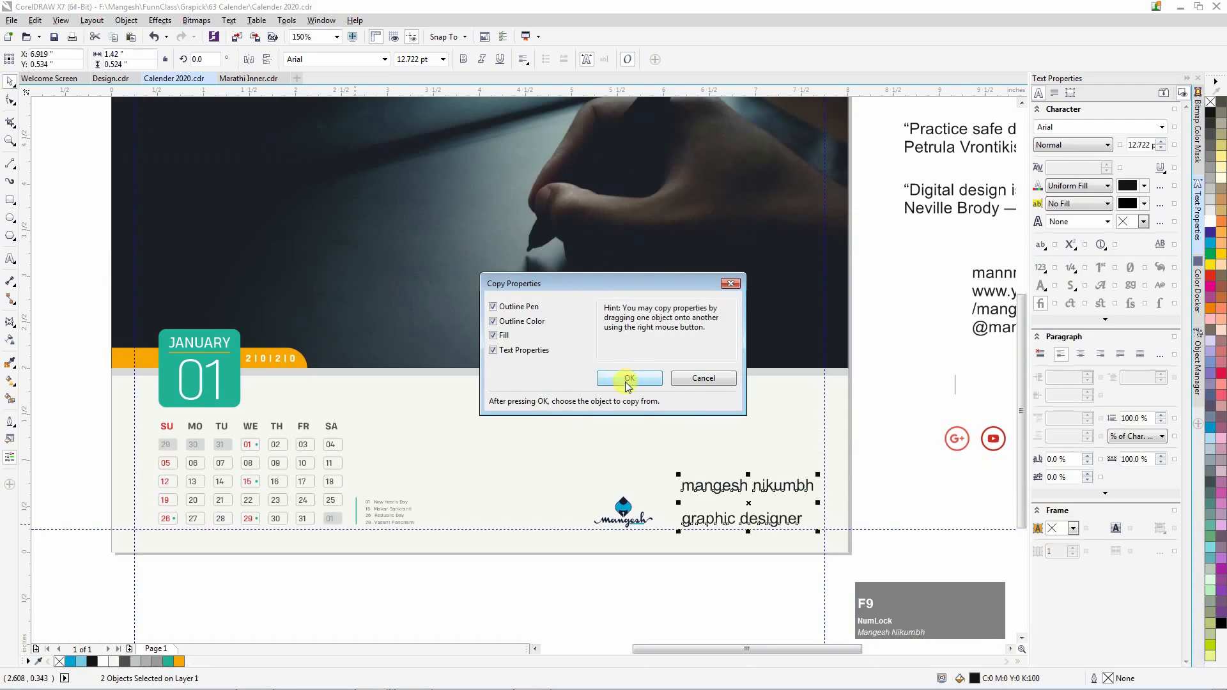
{"action": "left_click", "coordinate": [629, 379]}
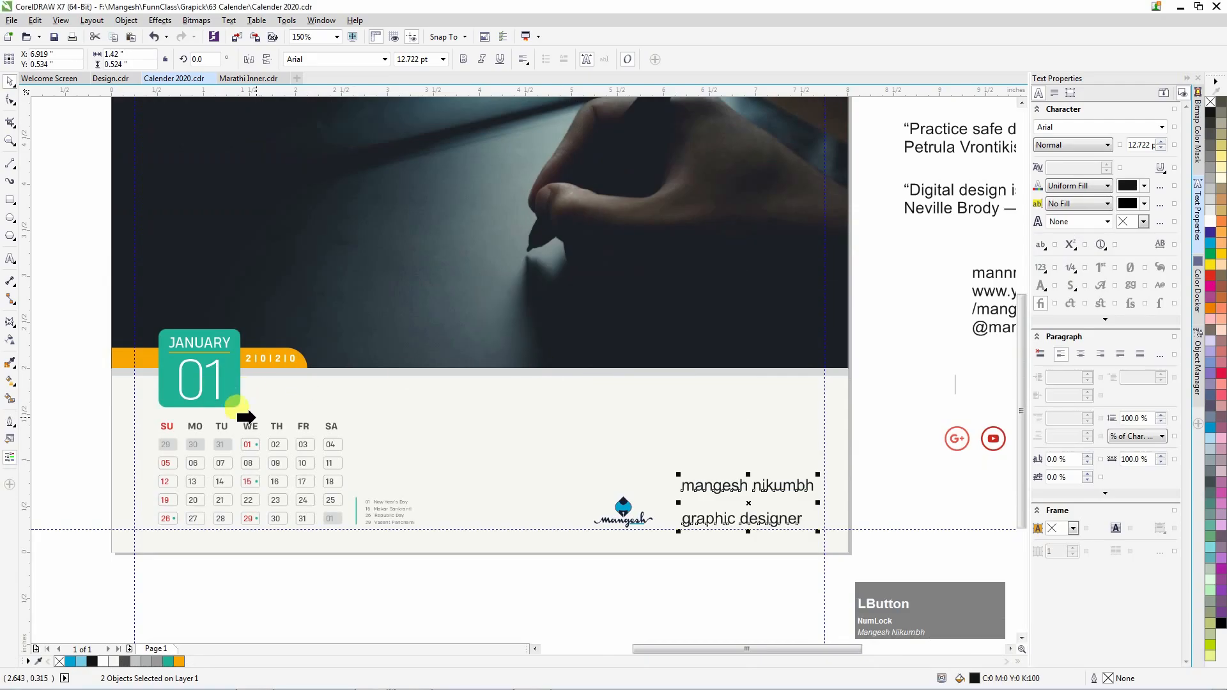
{"action": "left_click", "coordinate": [255, 426]}
Move the designer's name line down and enlarge it.
{"action": "left_click", "coordinate": [634, 544]}
{"action": "scroll", "coordinate": [732, 466], "scroll_direction": "up", "scroll_amount": 1}
{"action": "left_click_drag", "start_coordinate": [515, 416], "coordinate": [522, 463]}
{"action": "left_click_drag", "start_coordinate": [616, 442], "coordinate": [661, 409]}
Set the GRAPHIC DESIGNER line to Heading Pro Double, 5 pt, with 200% character spacing.
{"action": "left_click", "coordinate": [553, 489]}
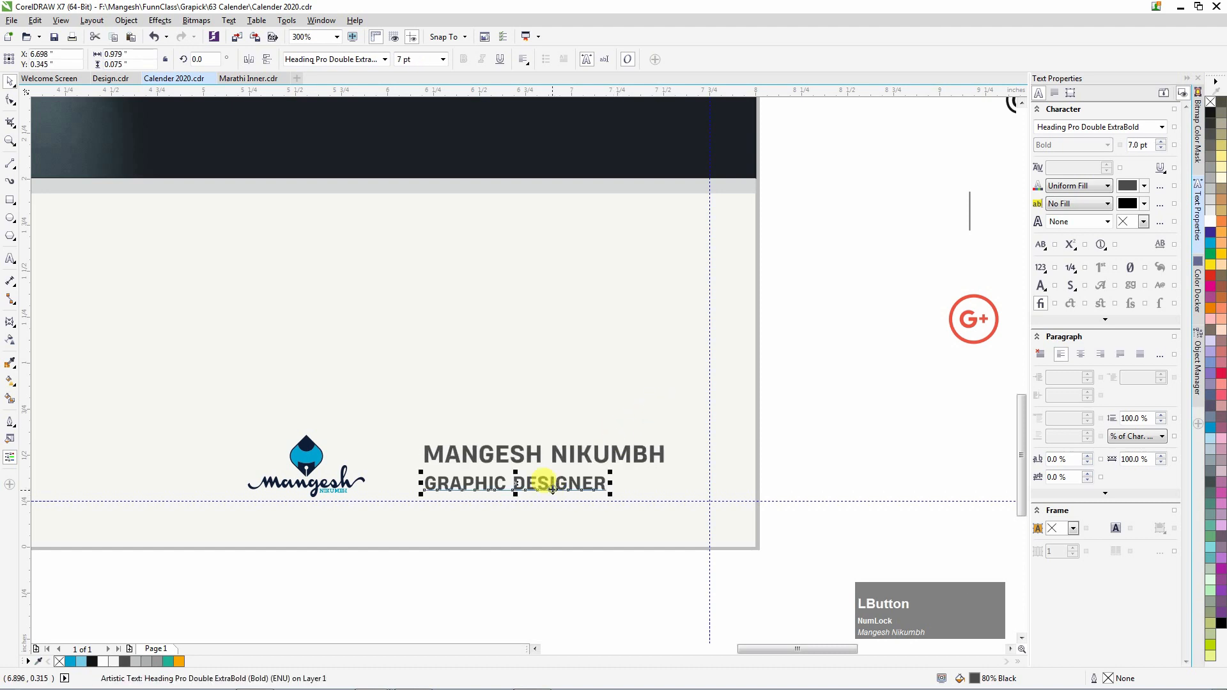
{"action": "left_click", "coordinate": [386, 59]}
{"action": "mouse_move", "coordinate": [409, 181]}
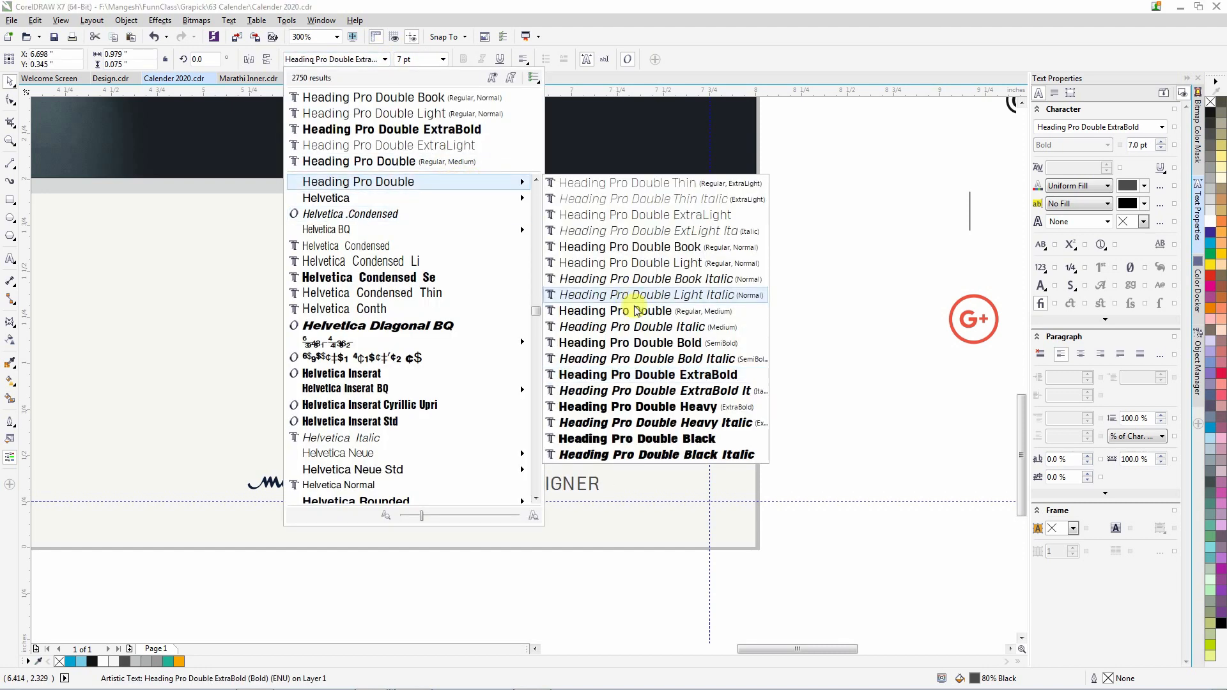
{"action": "left_click", "coordinate": [601, 317]}
{"action": "left_click", "coordinate": [415, 59]}
{"action": "type", "text": "5"}
{"action": "key", "text": "Return"}
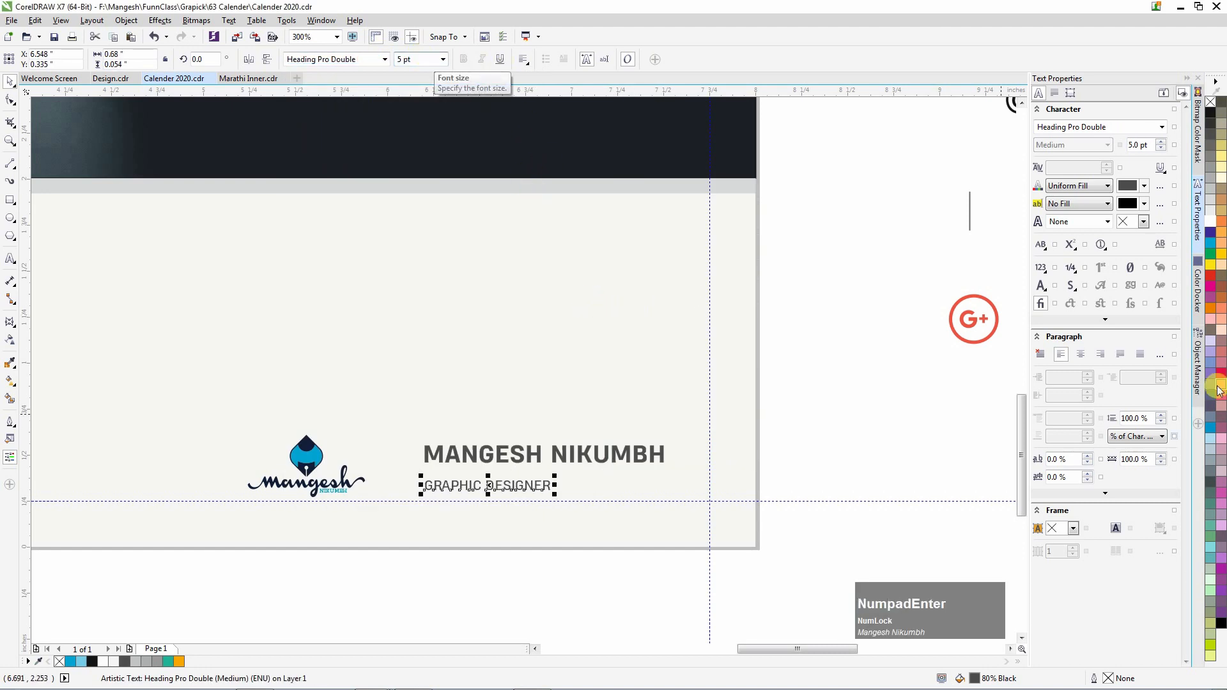
{"action": "left_click", "coordinate": [1065, 459]}
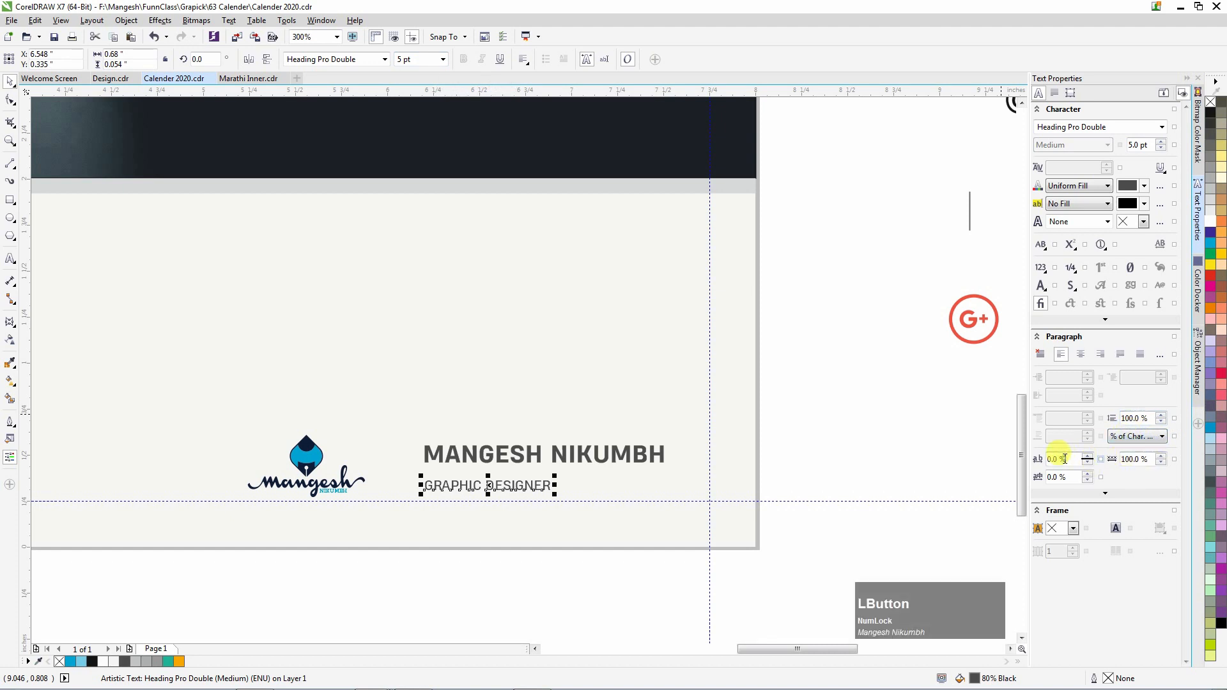
{"action": "type", "text": "200"}
{"action": "key", "text": "Return"}
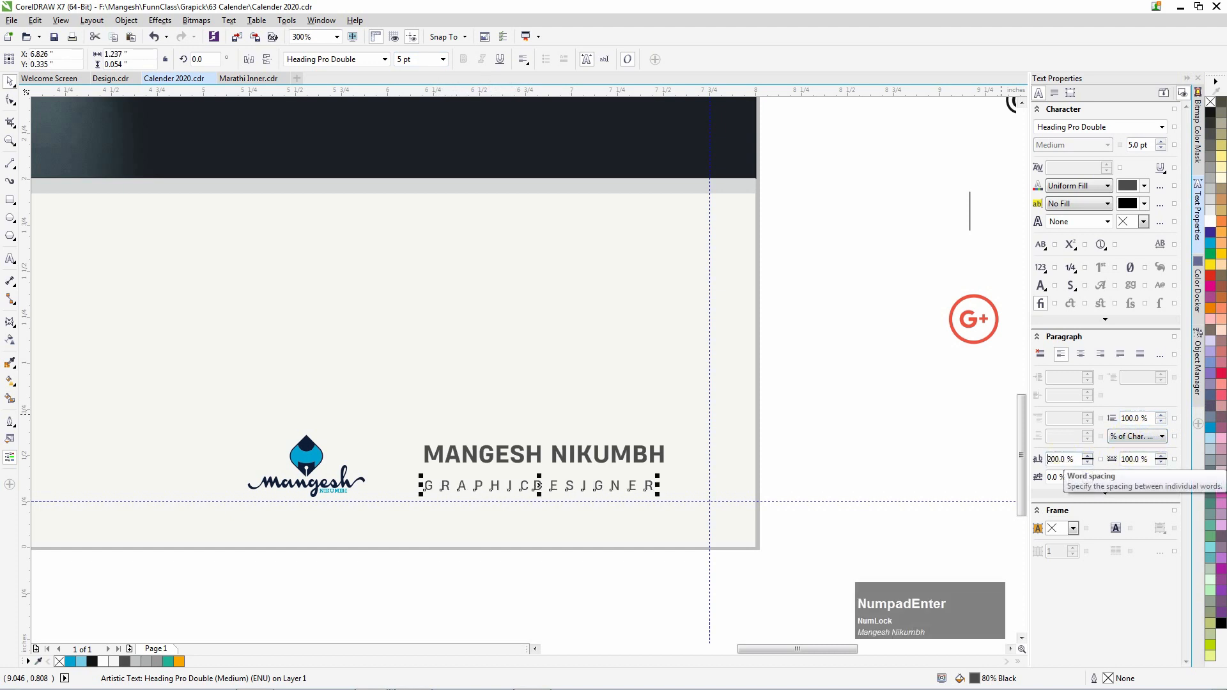
Left-align the GRAPHIC DESIGNER line under the name and stretch it to the name's width.
{"action": "left_click", "coordinate": [520, 457], "text": "shift"}
{"action": "key", "text": "c"}
{"action": "key", "text": "Up"}
{"action": "left_click", "coordinate": [519, 572]}
{"action": "left_click", "coordinate": [480, 483]}
{"action": "key", "text": "Up"}
{"action": "key", "text": "Up"}
{"action": "key", "text": "Up"}
{"action": "key", "text": "Up"}
{"action": "key", "text": "Up"}
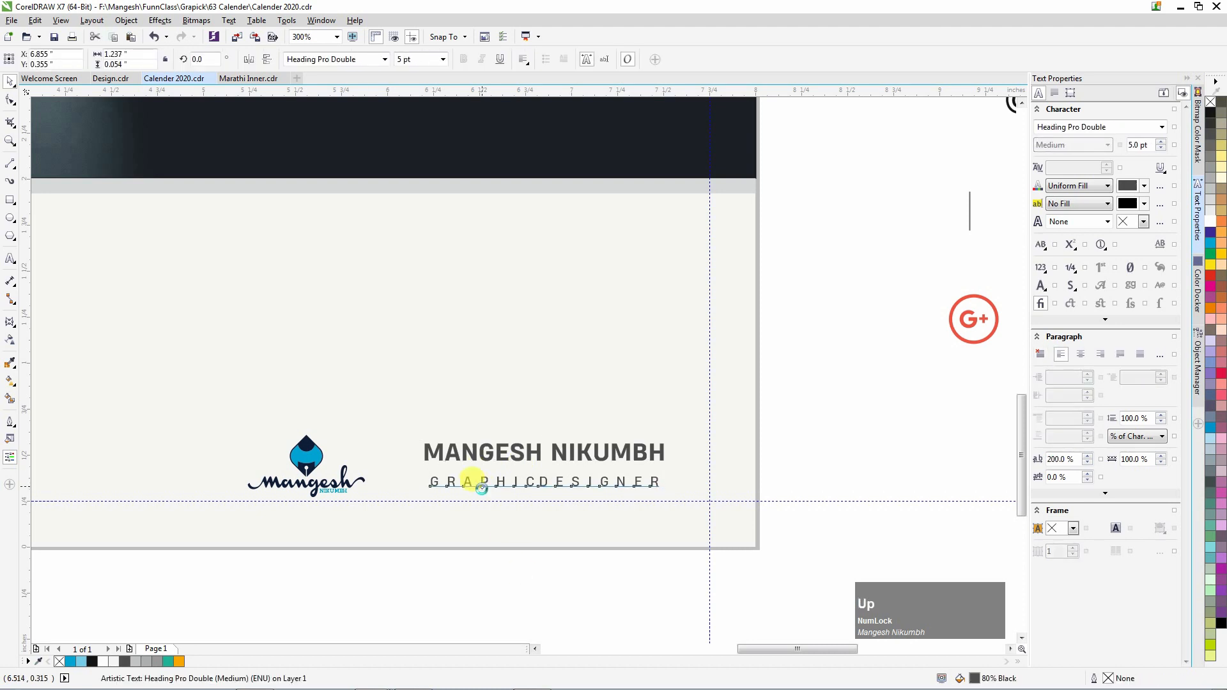
{"action": "left_click", "coordinate": [474, 455], "text": "shift"}
{"action": "key", "text": "l"}
{"action": "scroll", "coordinate": [688, 458], "scroll_direction": "up", "scroll_amount": 1}
{"action": "left_click", "coordinate": [620, 488]}
{"action": "left_click_drag", "start_coordinate": [623, 477], "coordinate": [641, 452]}
{"action": "scroll", "coordinate": [639, 451], "scroll_direction": "down", "scroll_amount": 1}
Group the name and title lines and bottom-align the group with the logo.
{"action": "left_click_drag", "start_coordinate": [801, 518], "coordinate": [386, 424]}
{"action": "key", "text": "ctrl+g"}
{"action": "key", "text": "Down"}
{"action": "left_click", "coordinate": [271, 447], "text": "shift"}
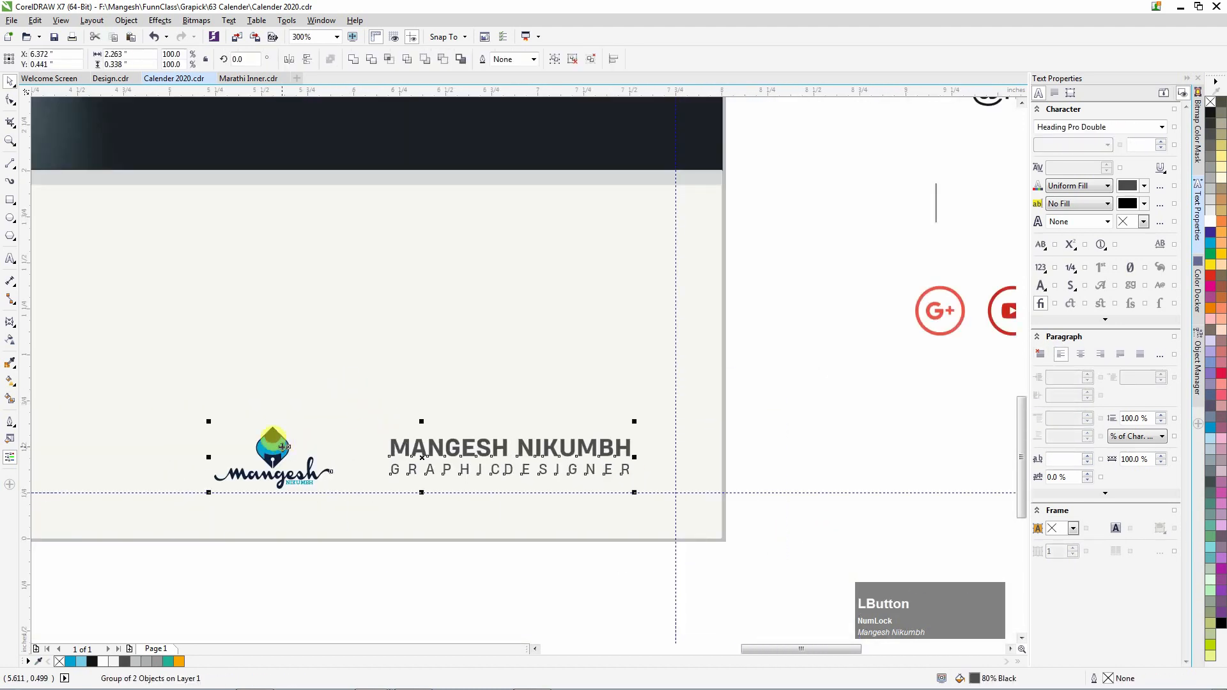
{"action": "key", "text": "b"}
{"action": "left_click", "coordinate": [452, 583]}
{"action": "scroll", "coordinate": [476, 468], "scroll_direction": "down", "scroll_amount": 1}
{"action": "scroll", "coordinate": [377, 474], "scroll_direction": "up", "scroll_amount": 2}
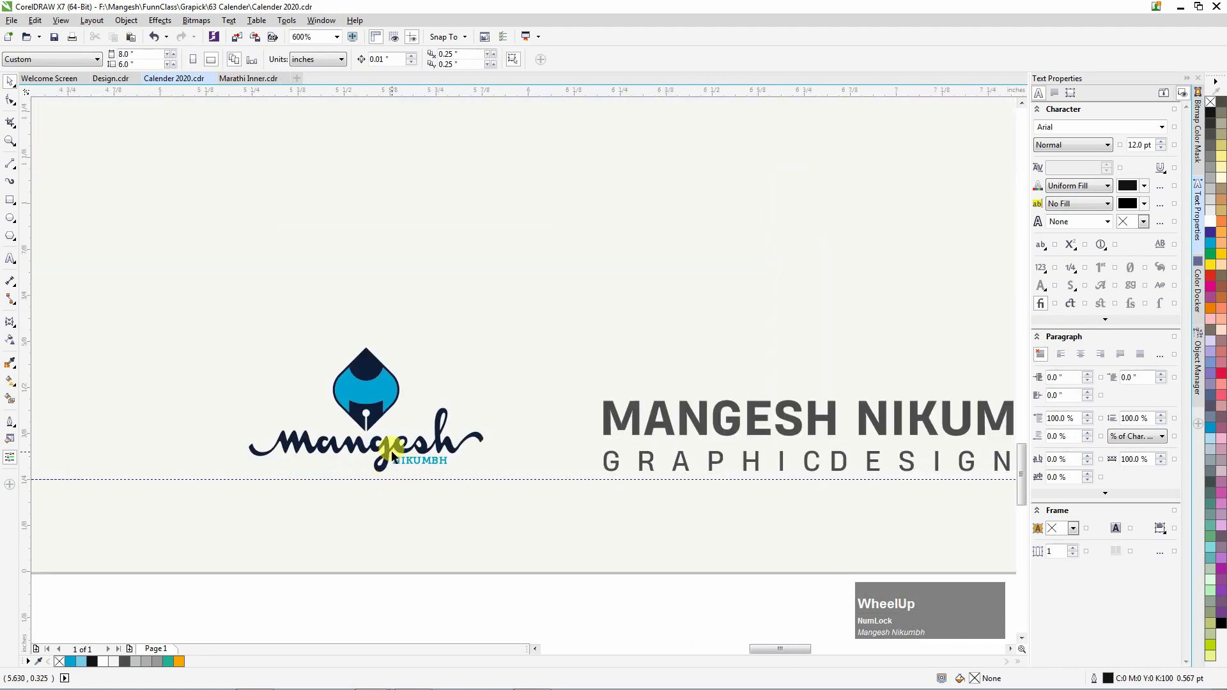
Draw a teal 0.75 pt vertical divider between logo and name, aligning the name to it.
{"action": "left_click", "coordinate": [9, 166]}
{"action": "left_click_drag", "start_coordinate": [543, 471], "coordinate": [541, 477]}
{"action": "key", "text": "space"}
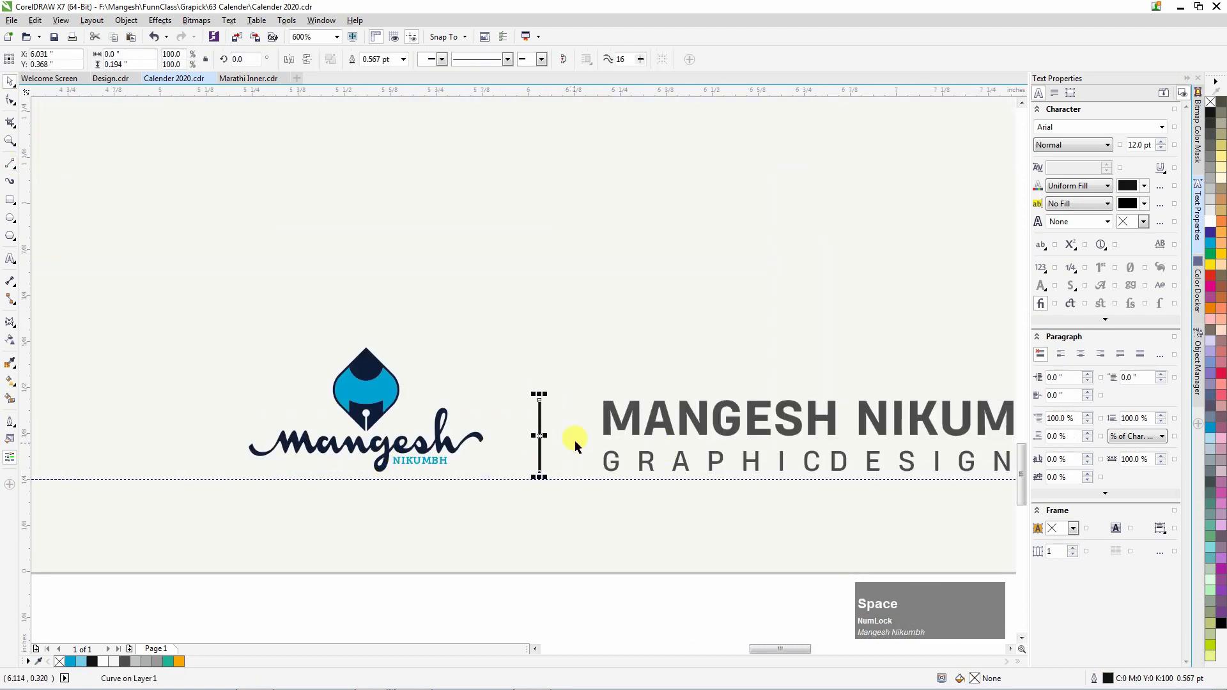
{"action": "right_click", "coordinate": [168, 662]}
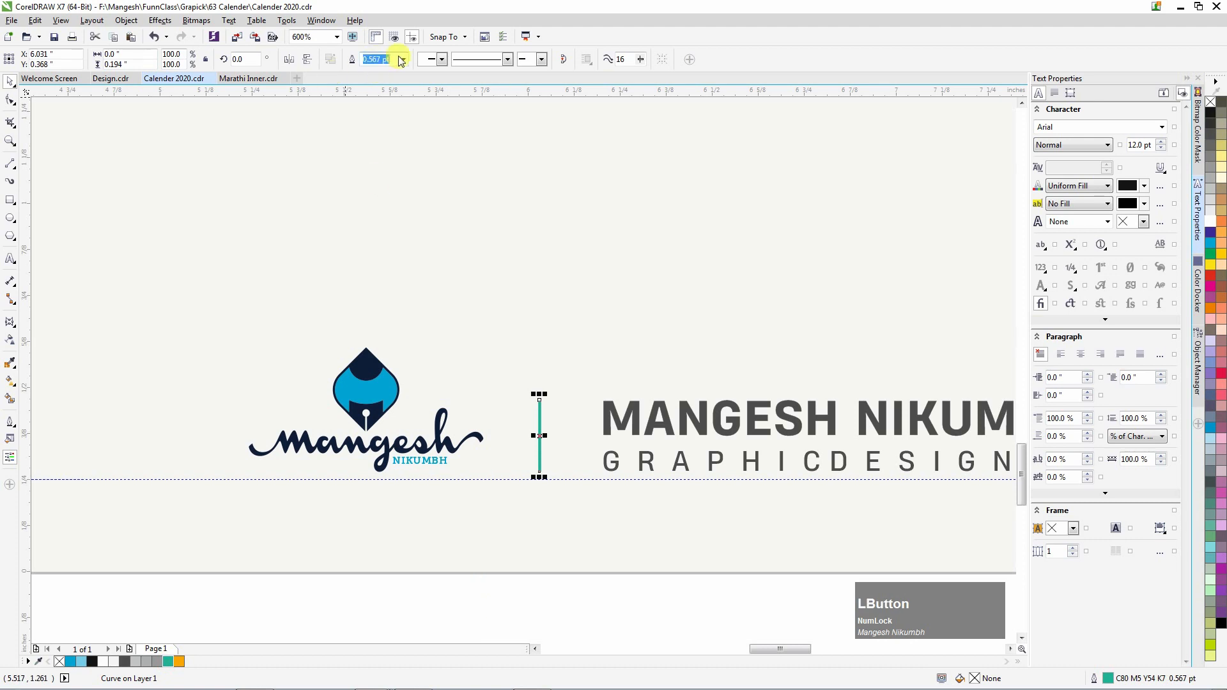
{"action": "left_click", "coordinate": [383, 102]}
{"action": "left_click", "coordinate": [618, 419], "text": "shift"}
{"action": "key", "text": "e"}
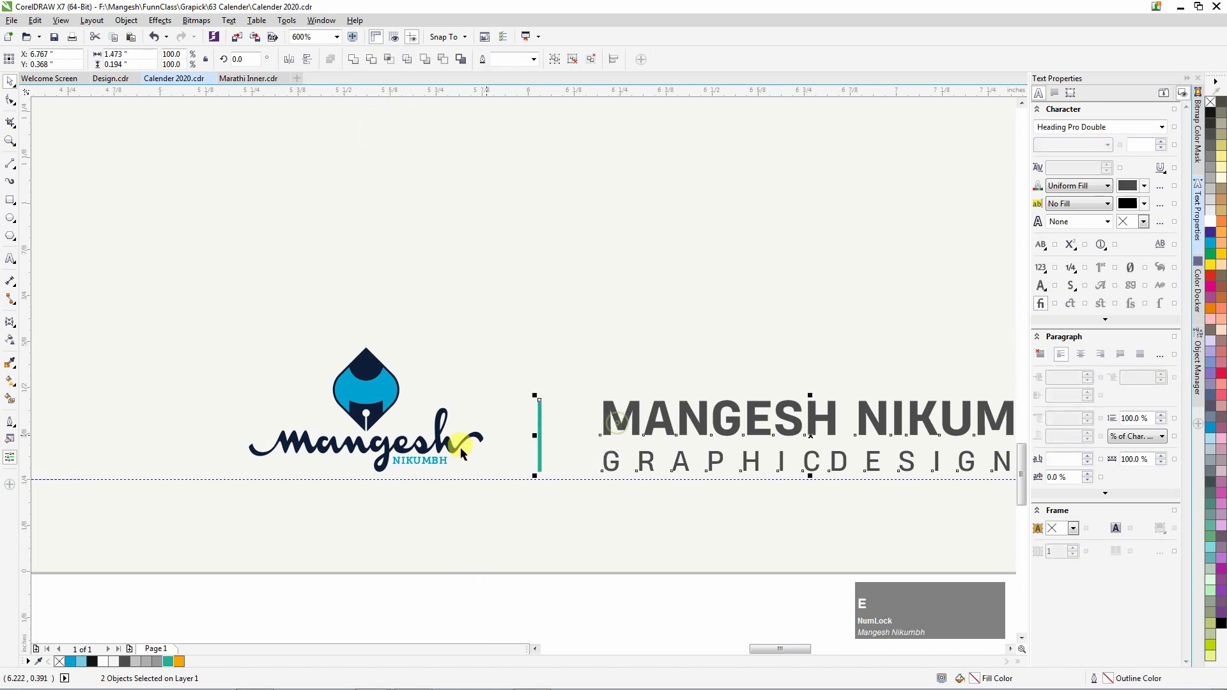
{"action": "scroll", "coordinate": [462, 449], "scroll_direction": "down", "scroll_amount": 2}
{"action": "left_click", "coordinate": [537, 521]}
Shrink the logo slightly.
{"action": "scroll", "coordinate": [458, 450], "scroll_direction": "up", "scroll_amount": 1}
{"action": "left_click", "coordinate": [449, 443]}
{"action": "left_click_drag", "start_coordinate": [351, 400], "coordinate": [385, 417]}
{"action": "left_click", "coordinate": [477, 532]}
{"action": "scroll", "coordinate": [585, 472], "scroll_direction": "down", "scroll_amount": 2}
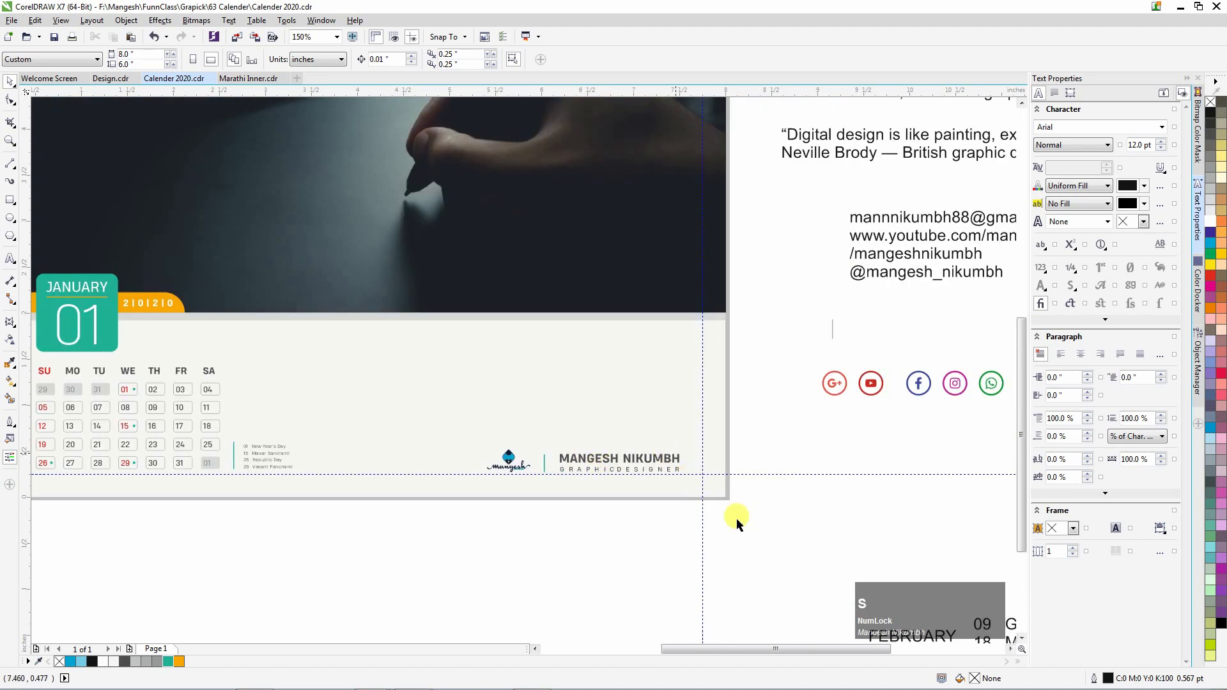
{"action": "scroll", "coordinate": [554, 446], "scroll_direction": "up", "scroll_amount": 1}
Shift the logo, divider and name block slightly to the right.
{"action": "left_click_drag", "start_coordinate": [435, 408], "coordinate": [435, 408]}
{"action": "scroll", "coordinate": [654, 471], "scroll_direction": "up", "scroll_amount": 1}
{"action": "left_click_drag", "start_coordinate": [641, 468], "coordinate": [669, 468]}
{"action": "scroll", "coordinate": [635, 465], "scroll_direction": "down", "scroll_amount": 1}
{"action": "scroll", "coordinate": [121, 438], "scroll_direction": "down", "scroll_amount": 1}
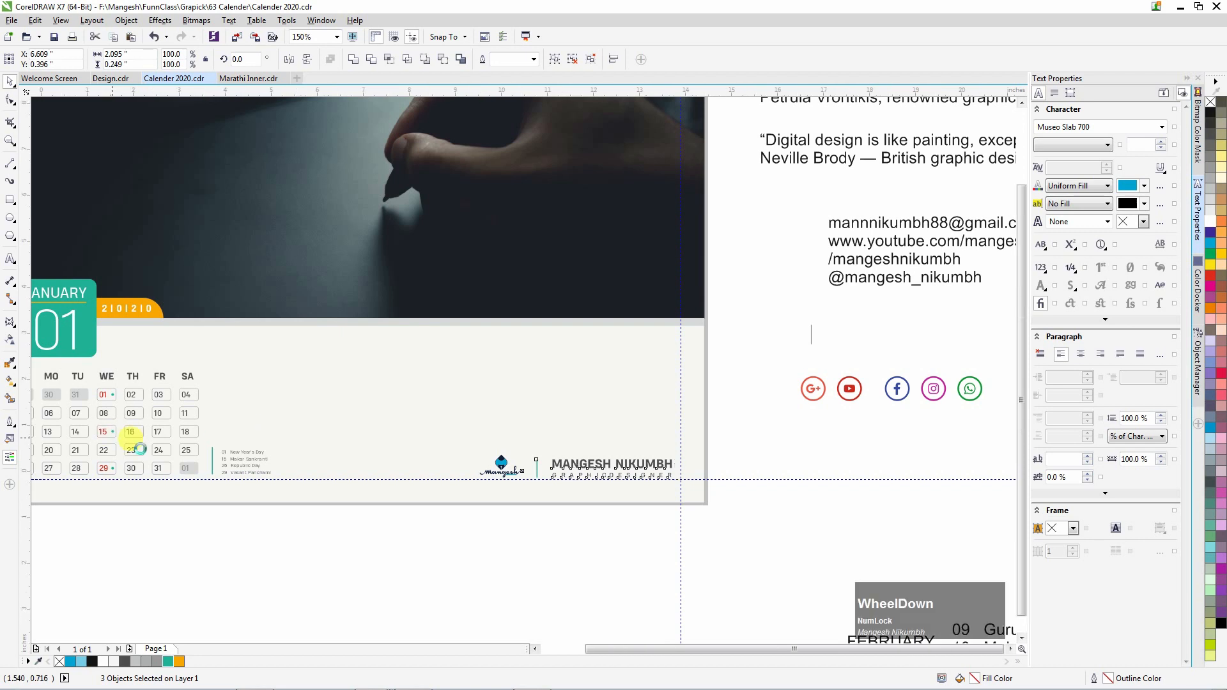
{"action": "left_click", "coordinate": [56, 406]}
{"action": "scroll", "coordinate": [54, 389], "scroll_direction": "up", "scroll_amount": 2}
Draw a small spacer rectangle and place it beside the name block.
{"action": "left_click", "coordinate": [12, 203]}
{"action": "left_click_drag", "start_coordinate": [35, 388], "coordinate": [83, 434]}
{"action": "scroll", "coordinate": [115, 429], "scroll_direction": "down", "scroll_amount": 2}
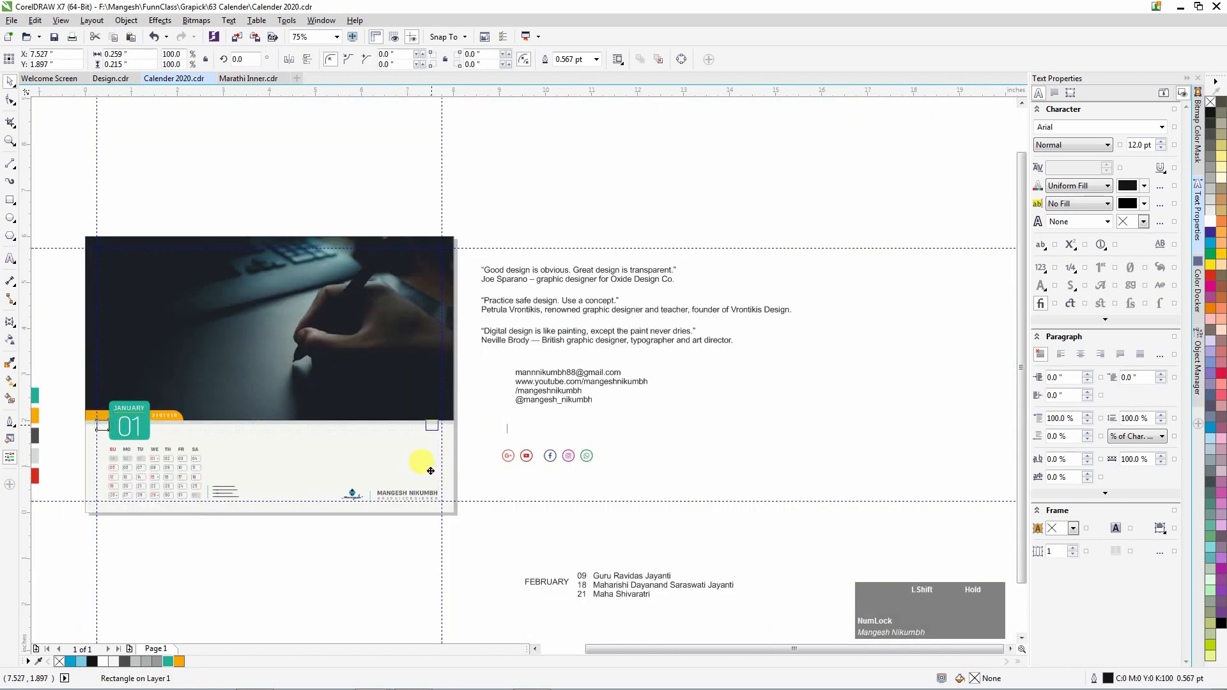
{"action": "scroll", "coordinate": [439, 499], "scroll_direction": "up", "scroll_amount": 2}
{"action": "left_click_drag", "start_coordinate": [409, 192], "coordinate": [454, 471]}
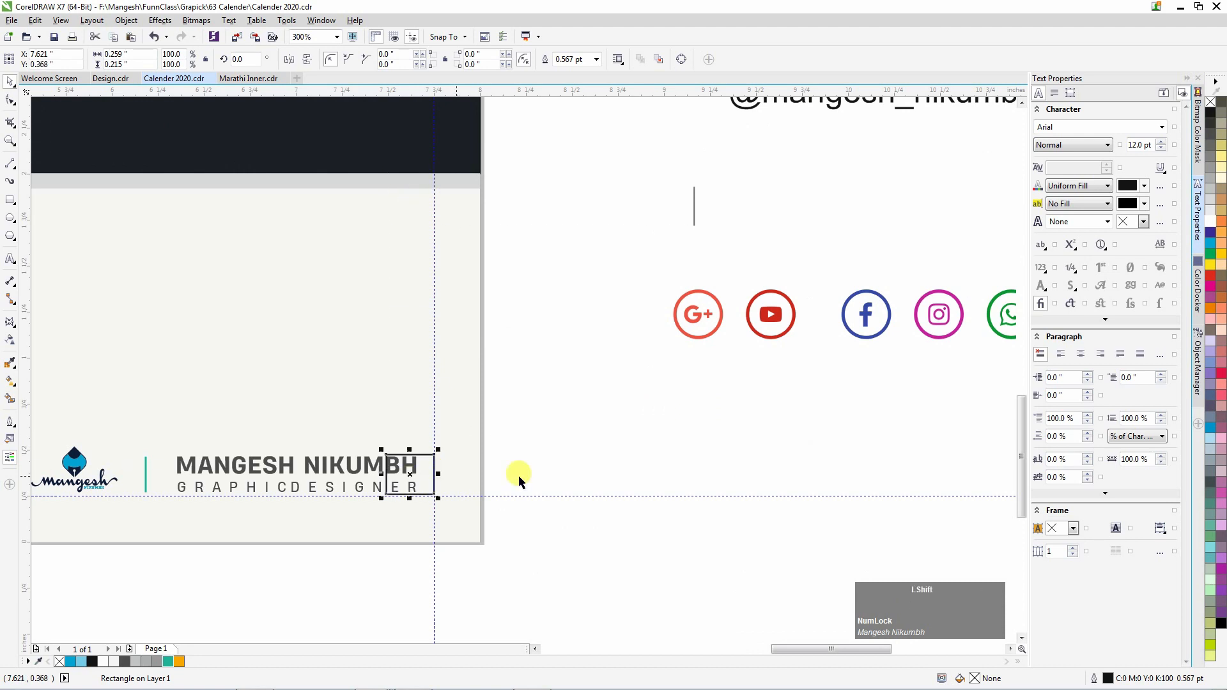
{"action": "scroll", "coordinate": [519, 481], "scroll_direction": "down", "scroll_amount": 1}
{"action": "scroll", "coordinate": [540, 471], "scroll_direction": "up", "scroll_amount": 1}
Move the logo, divider and name left against the spacer, then delete the spacer.
{"action": "left_click", "coordinate": [512, 454]}
{"action": "left_click_drag", "start_coordinate": [350, 560], "coordinate": [132, 394]}
{"action": "left_click_drag", "start_coordinate": [542, 454], "coordinate": [512, 447]}
{"action": "left_click_drag", "start_coordinate": [719, 396], "coordinate": [551, 496]}
{"action": "key", "text": "Delete"}
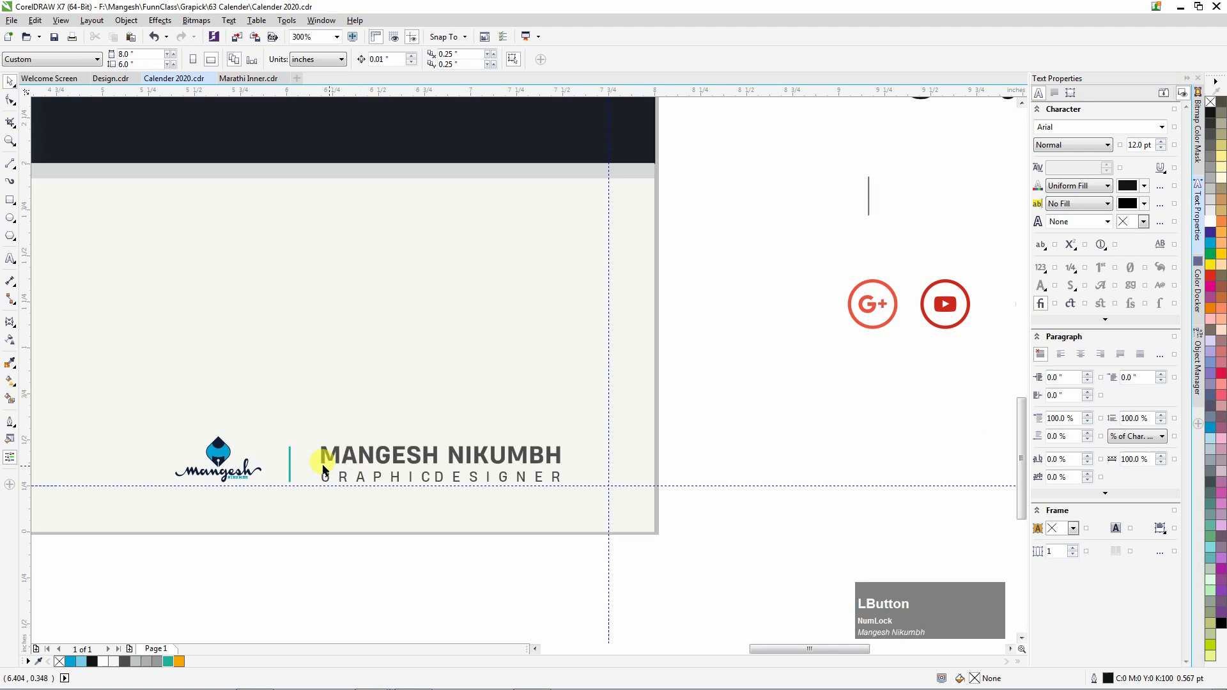
Move the contact details text onto the calendar footer.
{"action": "scroll", "coordinate": [404, 496], "scroll_direction": "down", "scroll_amount": 1}
{"action": "left_click", "coordinate": [379, 484]}
{"action": "left_click_drag", "start_coordinate": [697, 248], "coordinate": [417, 407]}
Copy the holiday list's text properties onto the contact details, then shift them right and enlarge them.
{"action": "key", "text": "ctrl+shift+a"}
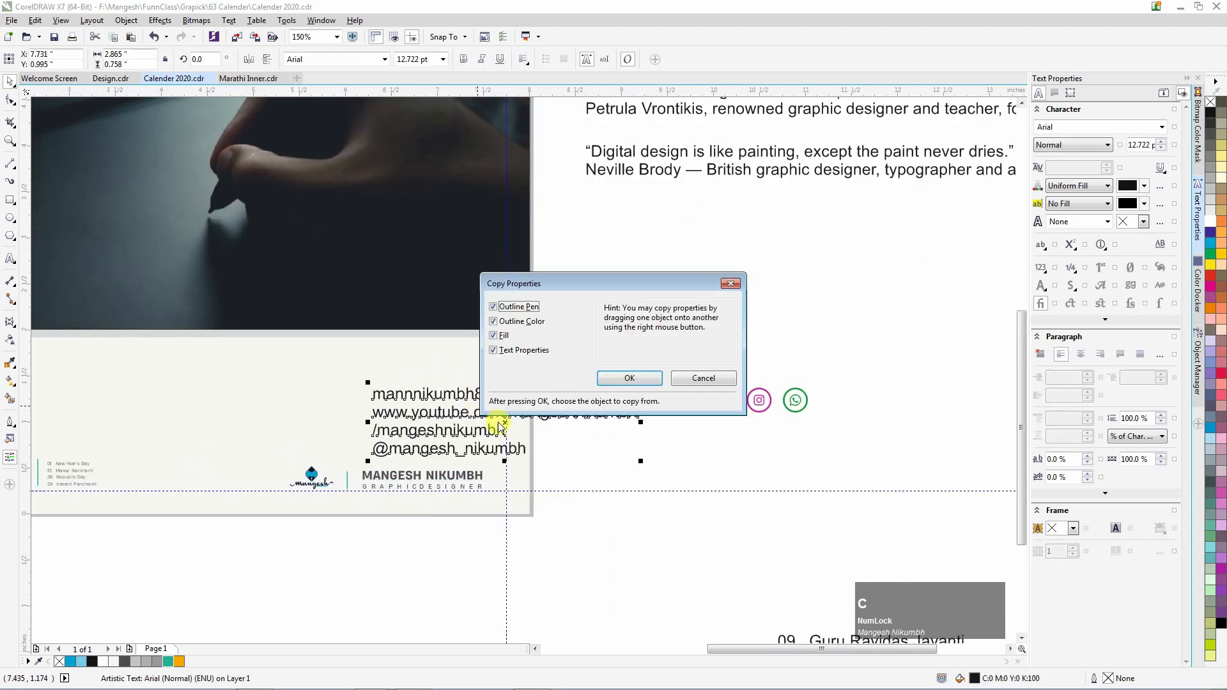
{"action": "left_click", "coordinate": [631, 379]}
{"action": "left_click", "coordinate": [67, 465]}
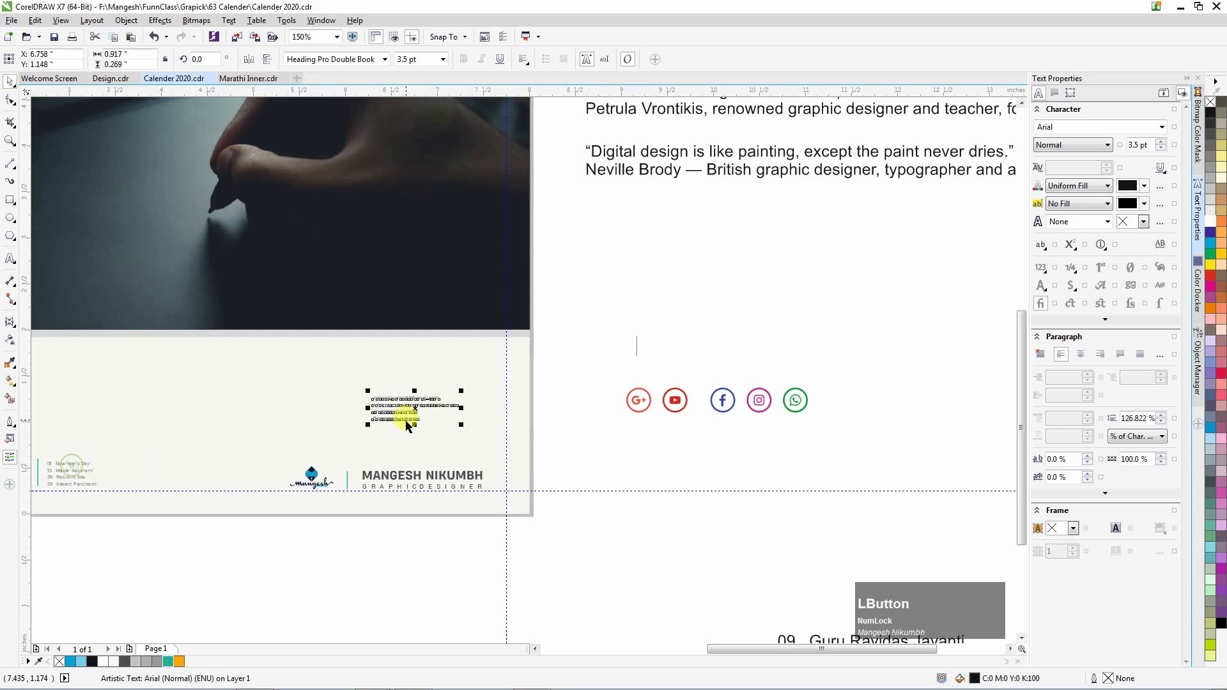
{"action": "scroll", "coordinate": [402, 478], "scroll_direction": "up", "scroll_amount": 1}
{"action": "left_click_drag", "start_coordinate": [398, 359], "coordinate": [424, 360]}
{"action": "left_click_drag", "start_coordinate": [528, 366], "coordinate": [564, 465]}
{"action": "scroll", "coordinate": [565, 465], "scroll_direction": "down", "scroll_amount": 1}
Duplicate the orange strip, mirror it vertically and horizontally, and place it at the right edge below the photo.
{"action": "left_click_drag", "start_coordinate": [214, 311], "coordinate": [670, 339]}
{"action": "right_click", "coordinate": [670, 339]}
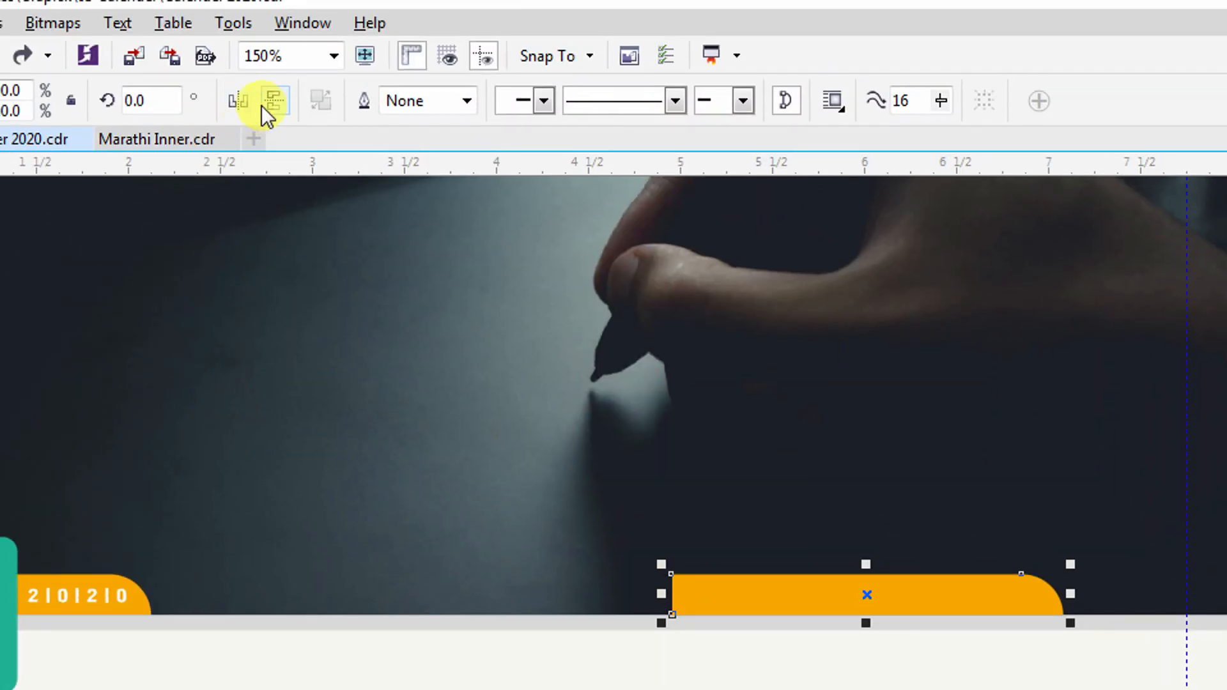
{"action": "left_click", "coordinate": [270, 105]}
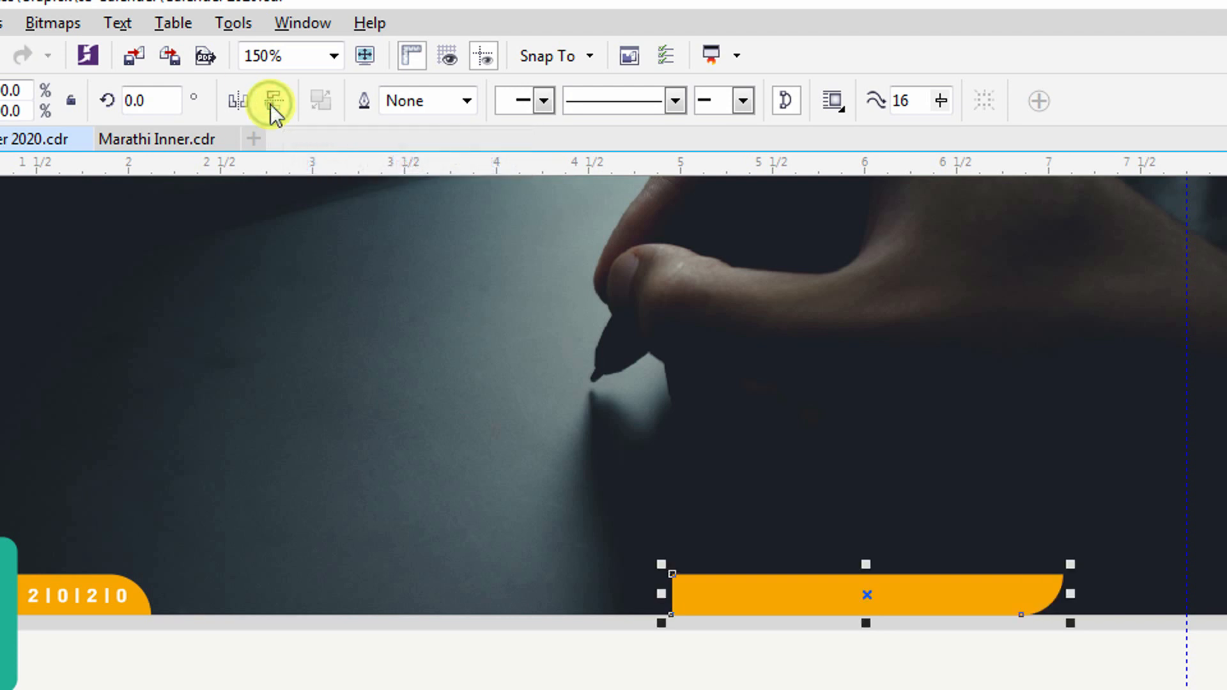
{"action": "left_click", "coordinate": [248, 105]}
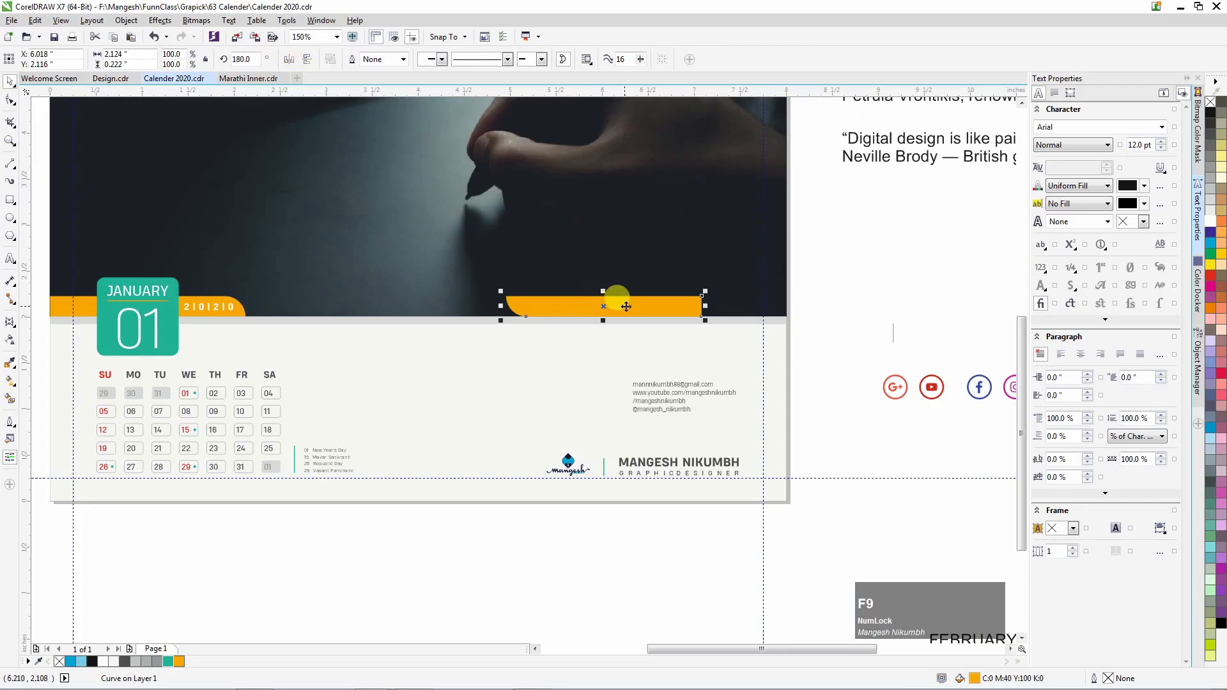
{"action": "left_click_drag", "start_coordinate": [626, 307], "coordinate": [715, 338]}
{"action": "left_click", "coordinate": [697, 360]}
{"action": "scroll", "coordinate": [632, 359], "scroll_direction": "down", "scroll_amount": 1}
Move all five social icons onto the contact text and shrink them beside the email line.
{"action": "left_click", "coordinate": [694, 472]}
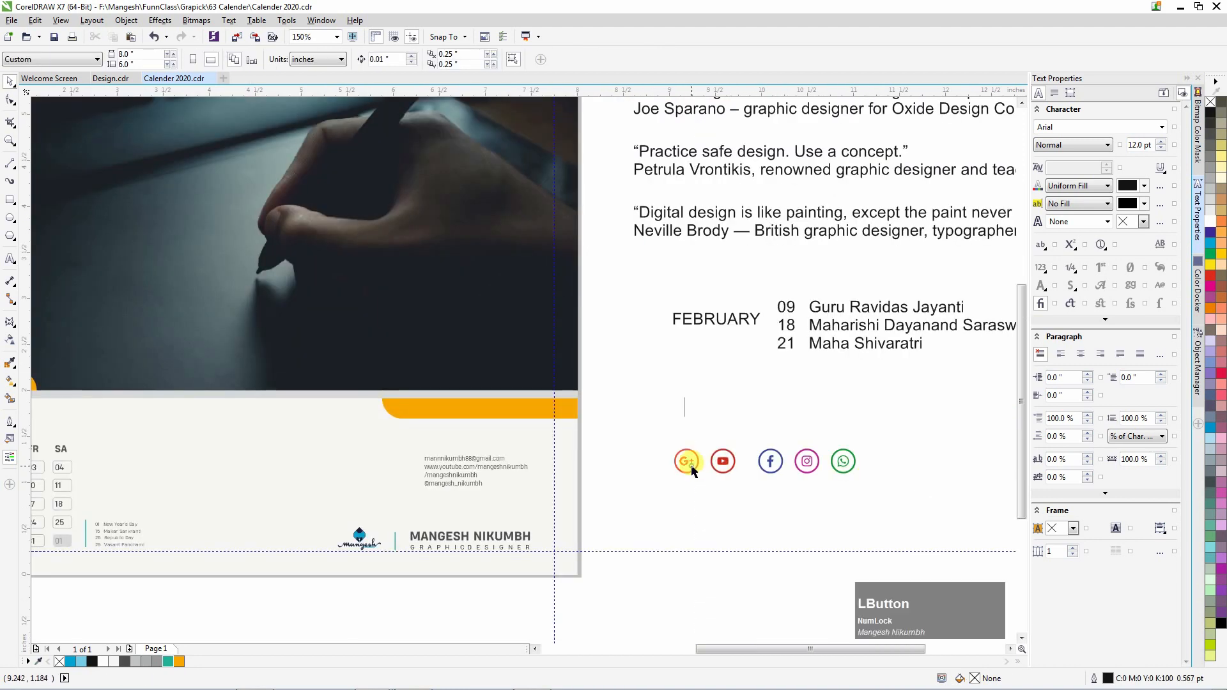
{"action": "left_click", "coordinate": [854, 459], "text": "shift"}
{"action": "left_click_drag", "start_coordinate": [720, 452], "coordinate": [447, 458]}
{"action": "scroll", "coordinate": [442, 472], "scroll_direction": "up", "scroll_amount": 2}
{"action": "scroll", "coordinate": [465, 485], "scroll_direction": "down", "scroll_amount": 1}
{"action": "left_click_drag", "start_coordinate": [740, 432], "coordinate": [435, 420]}
{"action": "scroll", "coordinate": [407, 477], "scroll_direction": "up", "scroll_amount": 1}
{"action": "scroll", "coordinate": [451, 423], "scroll_direction": "down", "scroll_amount": 1}
{"action": "left_click", "coordinate": [805, 448]}
Move the Facebook icon to the third line and the WhatsApp icon to the empty bottom row.
{"action": "scroll", "coordinate": [434, 459], "scroll_direction": "up", "scroll_amount": 1}
{"action": "left_click_drag", "start_coordinate": [497, 388], "coordinate": [434, 461]}
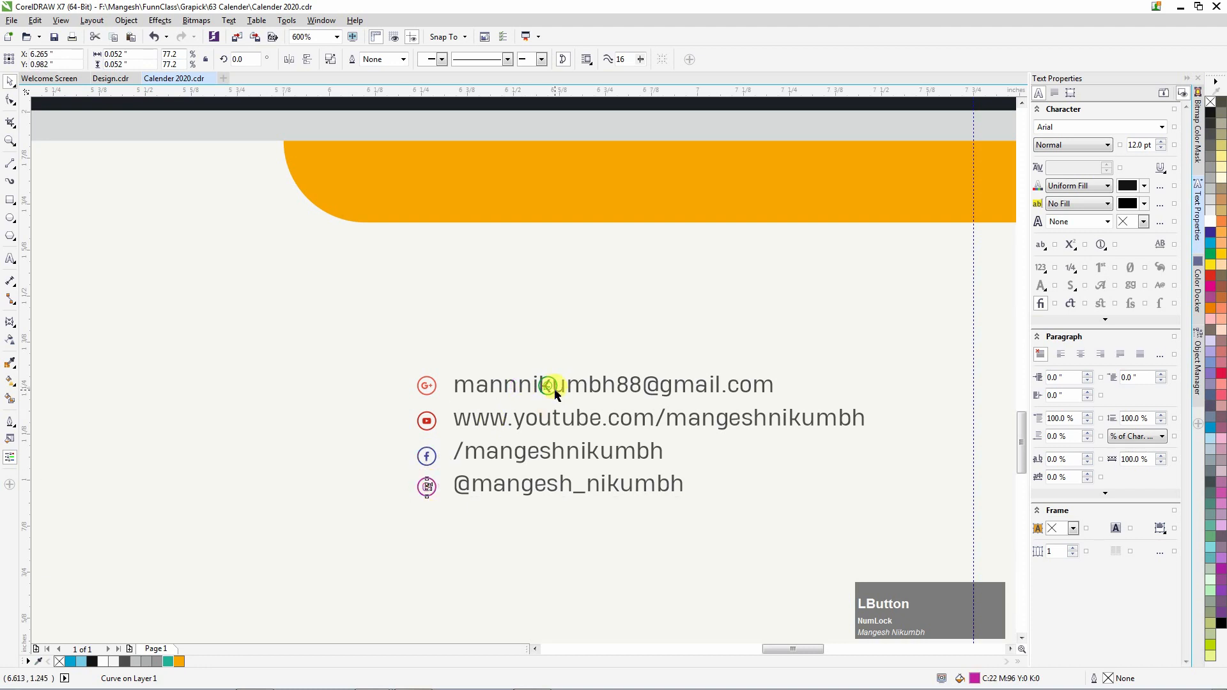
{"action": "left_click_drag", "start_coordinate": [430, 521], "coordinate": [428, 519]}
{"action": "scroll", "coordinate": [844, 430], "scroll_direction": "down", "scroll_amount": 1}
{"action": "scroll", "coordinate": [425, 438], "scroll_direction": "up", "scroll_amount": 1}
{"action": "scroll", "coordinate": [444, 421], "scroll_direction": "up", "scroll_amount": 1}
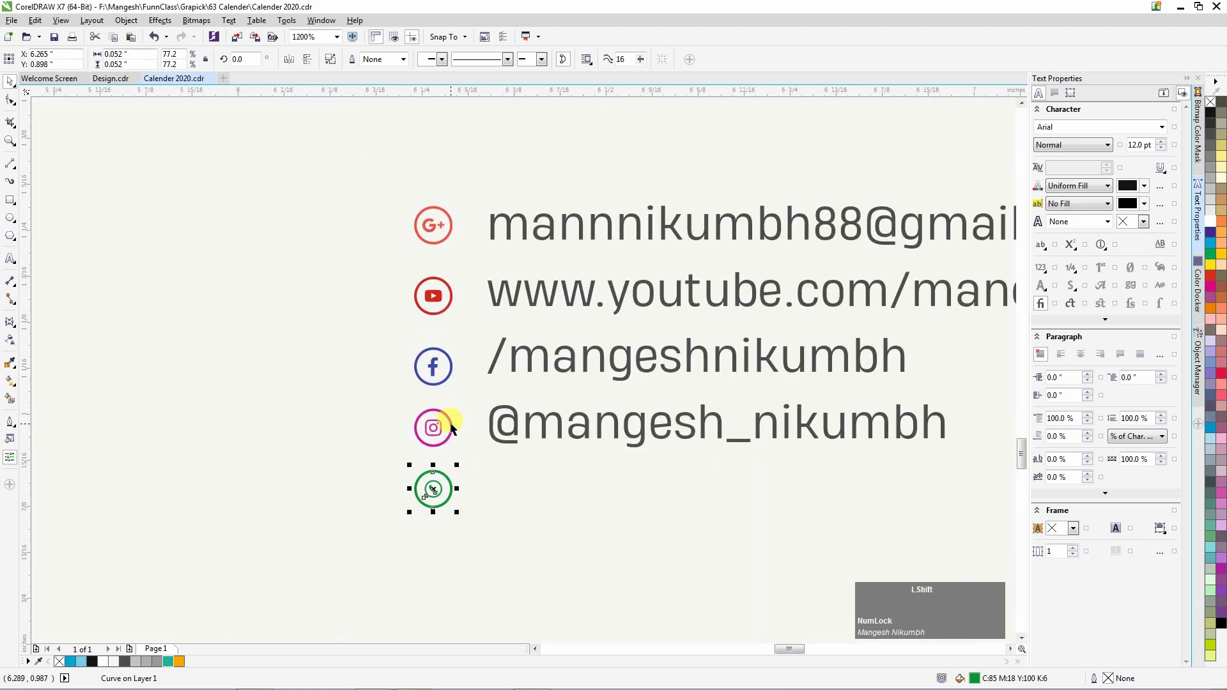
{"action": "left_click", "coordinate": [434, 425], "text": "shift"}
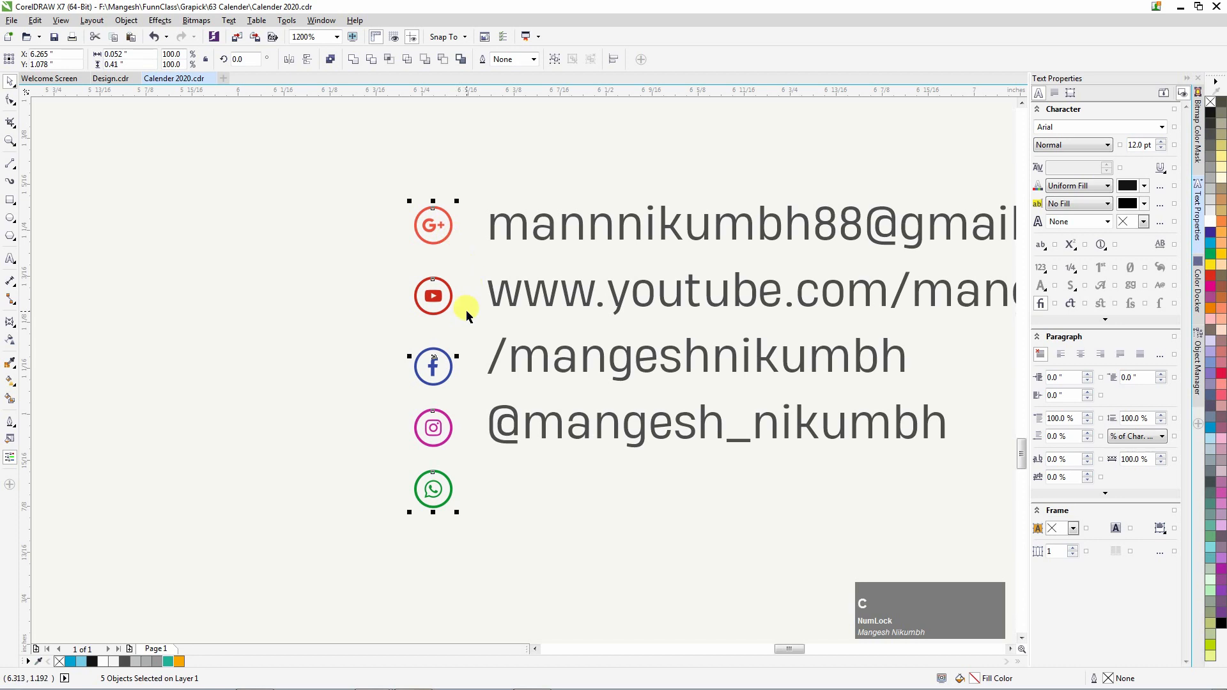
{"action": "scroll", "coordinate": [476, 338], "scroll_direction": "down", "scroll_amount": 1}
{"action": "scroll", "coordinate": [614, 358], "scroll_direction": "down", "scroll_amount": 1}
{"action": "left_click", "coordinate": [718, 406]}
{"action": "scroll", "coordinate": [294, 368], "scroll_direction": "up", "scroll_amount": 1}
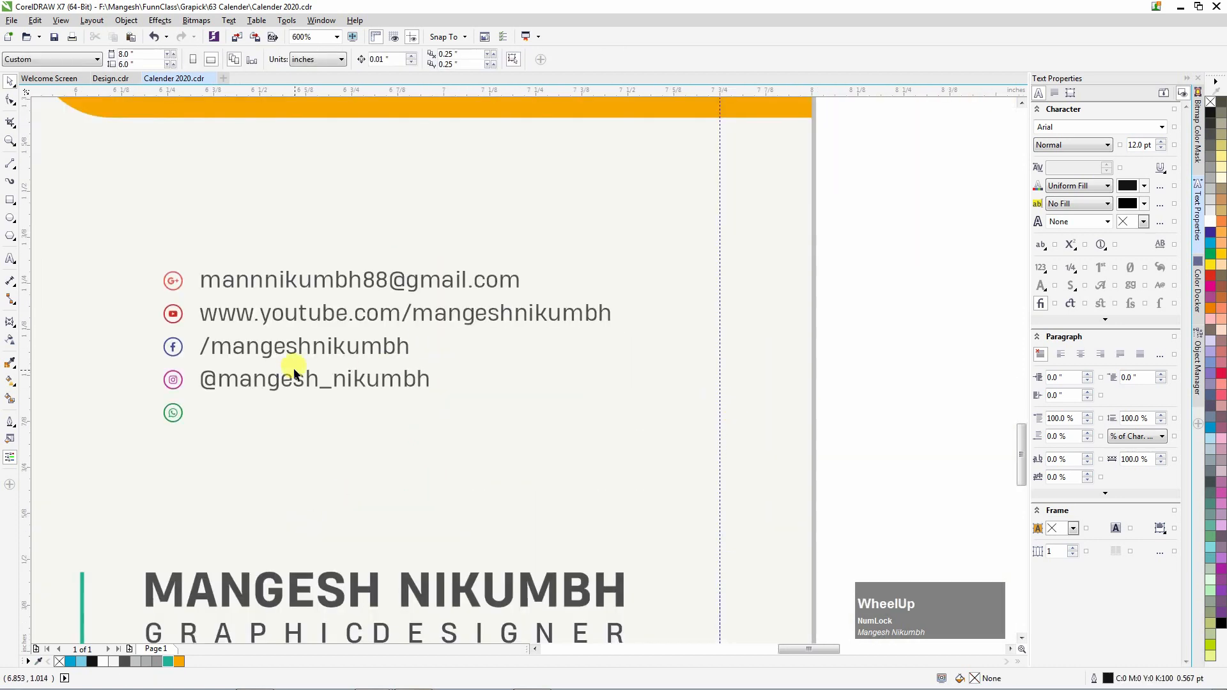
{"action": "left_click", "coordinate": [243, 351]}
Add the mobile number as a new last contact line in Heading Pro Double Bold.
{"action": "double_click", "coordinate": [436, 384]}
{"action": "key", "text": "Return"}
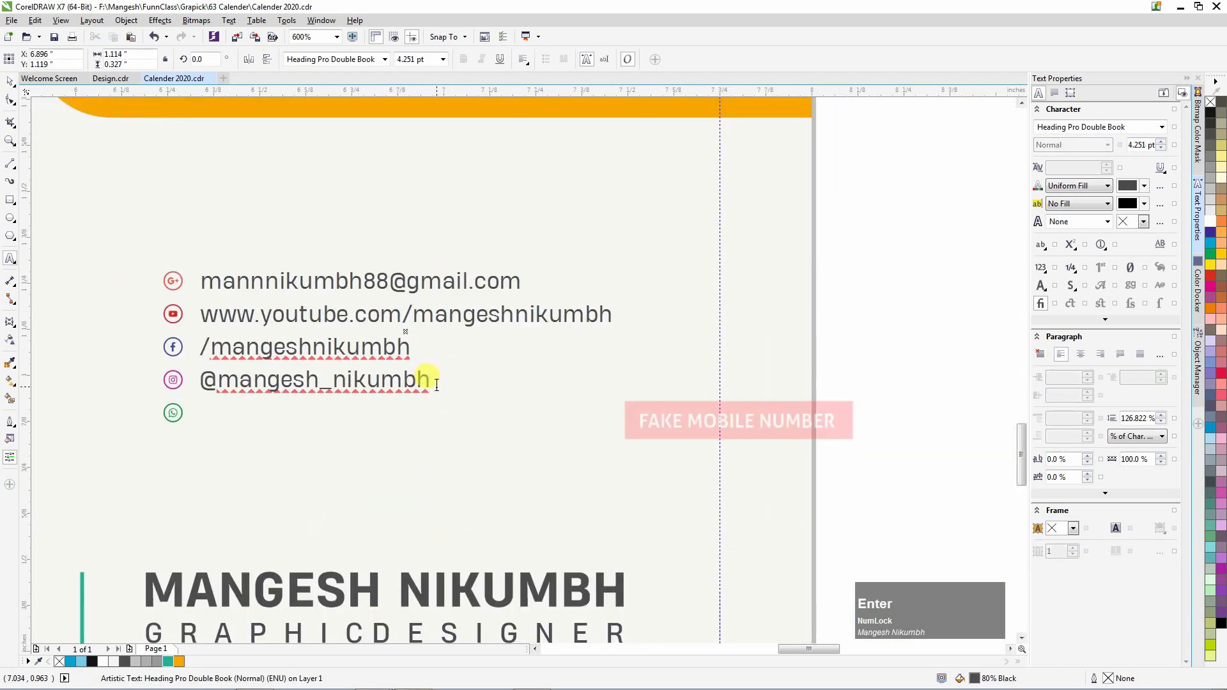
{"action": "type", "text": "+91 8888 0000 88"}
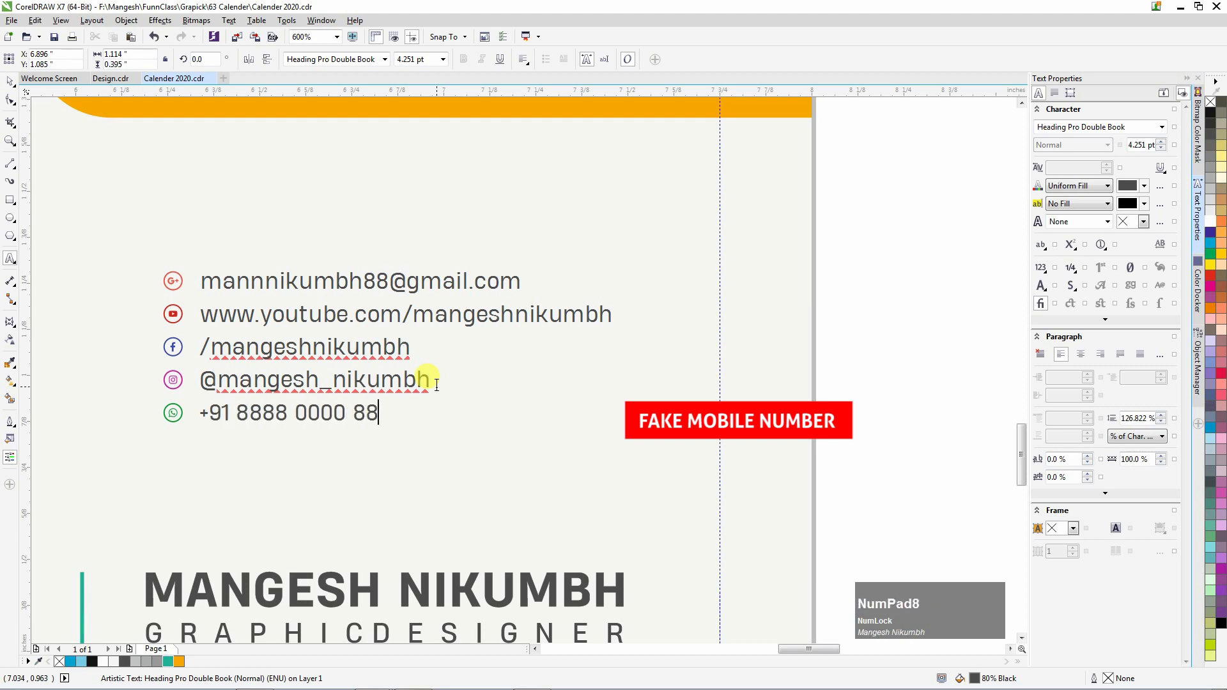
{"action": "left_click", "coordinate": [908, 397]}
{"action": "left_click_drag", "start_coordinate": [199, 413], "coordinate": [380, 416]}
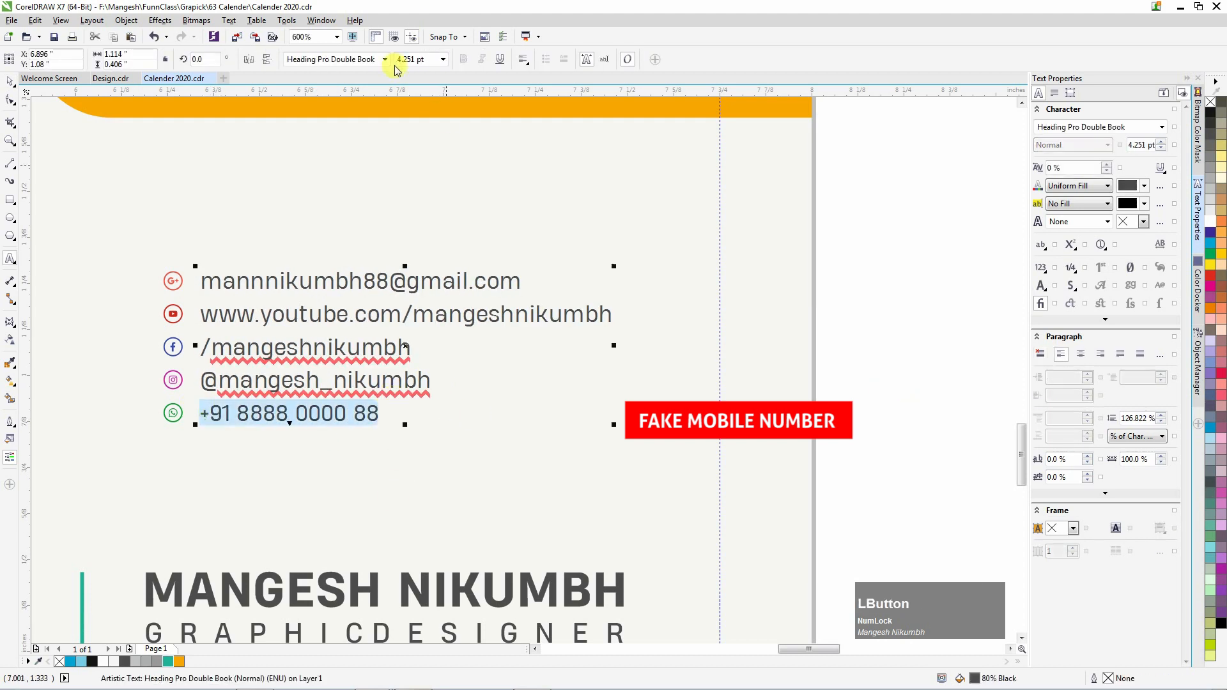
{"action": "left_click", "coordinate": [384, 59]}
{"action": "mouse_move", "coordinate": [430, 182]}
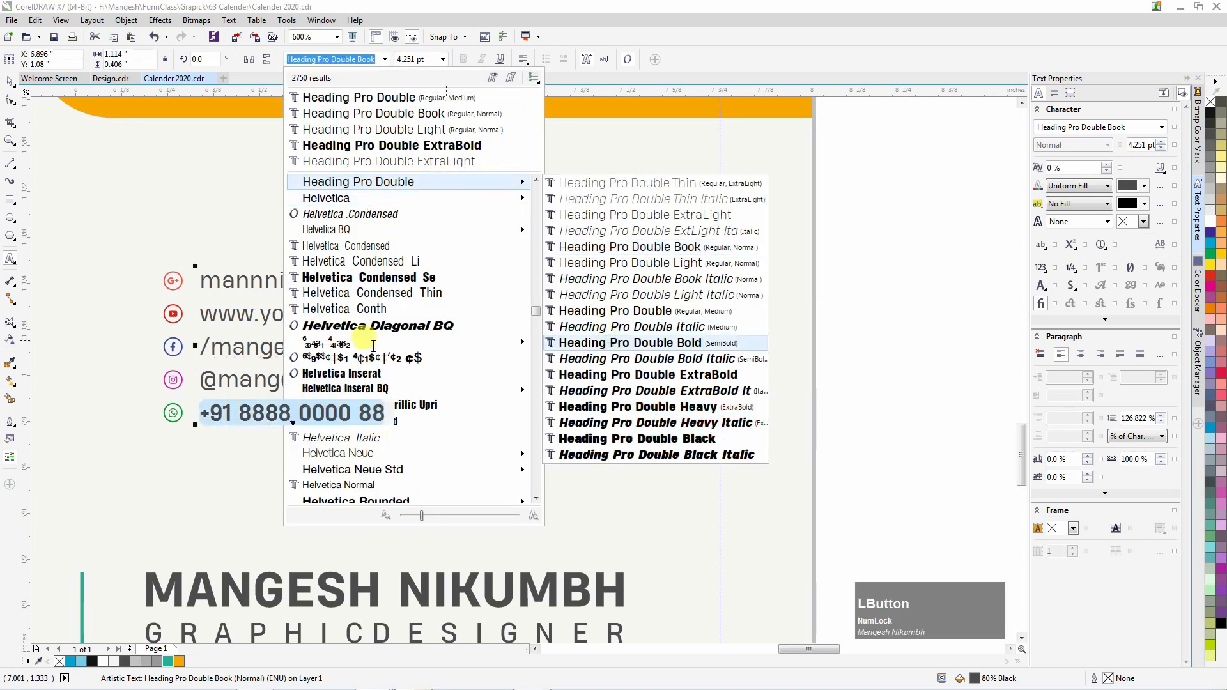
{"action": "left_click", "coordinate": [610, 343]}
Select the contact objects together, then select the name text in the footer.
{"action": "left_click", "coordinate": [9, 82]}
{"action": "left_click", "coordinate": [885, 349]}
{"action": "scroll", "coordinate": [537, 328], "scroll_direction": "down", "scroll_amount": 1}
{"action": "left_click_drag", "start_coordinate": [769, 412], "coordinate": [339, 273]}
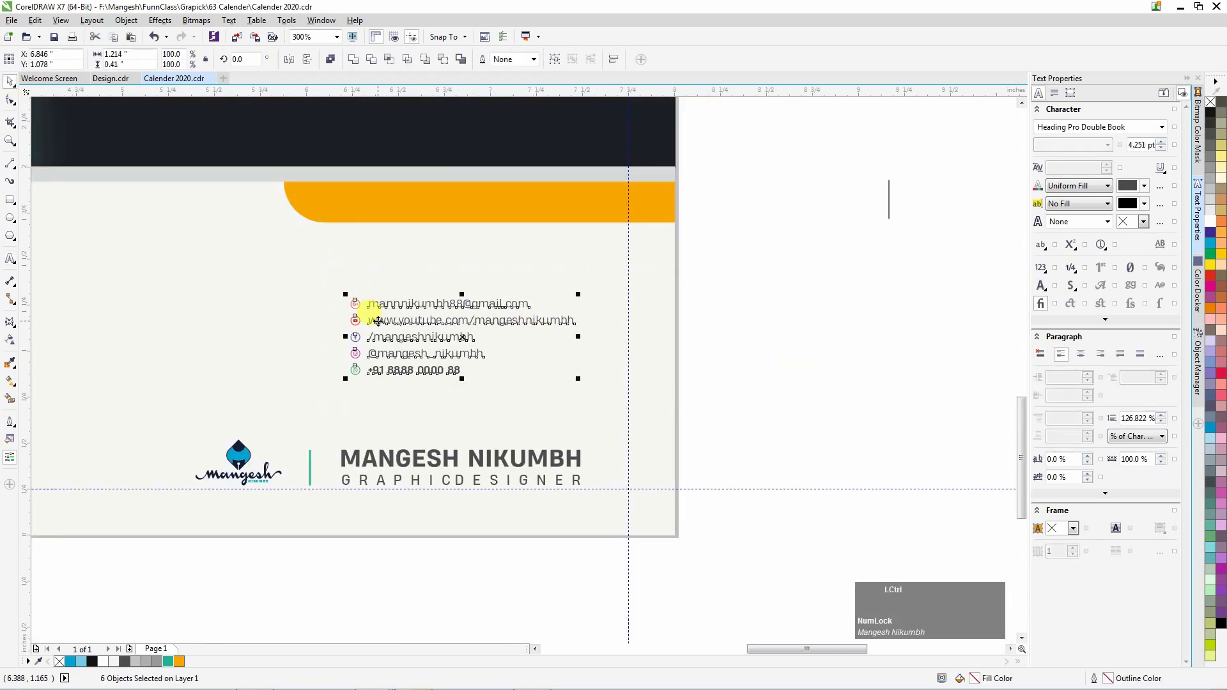
{"action": "left_click", "coordinate": [775, 350]}
{"action": "scroll", "coordinate": [479, 324], "scroll_direction": "down", "scroll_amount": 4}
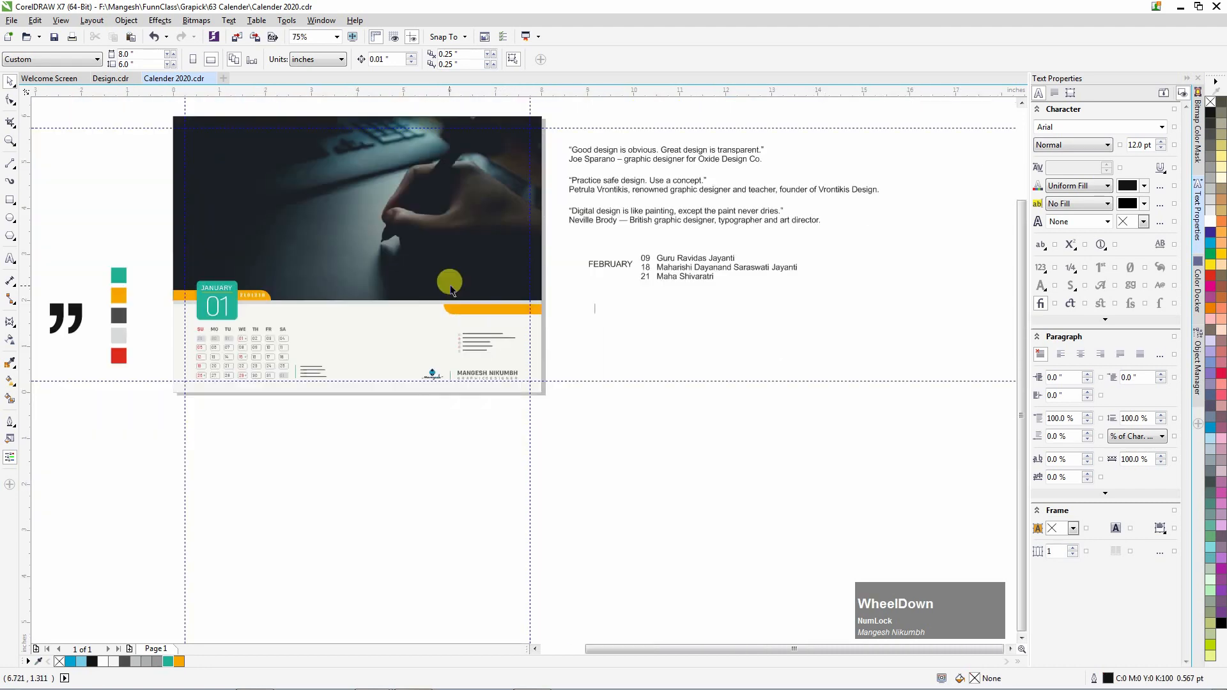
{"action": "scroll", "coordinate": [451, 289], "scroll_direction": "up", "scroll_amount": 2}
{"action": "scroll", "coordinate": [543, 373], "scroll_direction": "up", "scroll_amount": 2}
{"action": "left_click", "coordinate": [453, 554]}
{"action": "left_click", "coordinate": [763, 375]}
Place a copy of the name text on the strip, retype it as the phone numbers, and shrink it.
{"action": "left_click_drag", "start_coordinate": [536, 550], "coordinate": [542, 294]}
{"action": "right_click", "coordinate": [542, 294]}
{"action": "double_click", "coordinate": [543, 294]}
{"action": "key", "text": "ctrl+a"}
{"action": "type", "text": "+91 8888"}
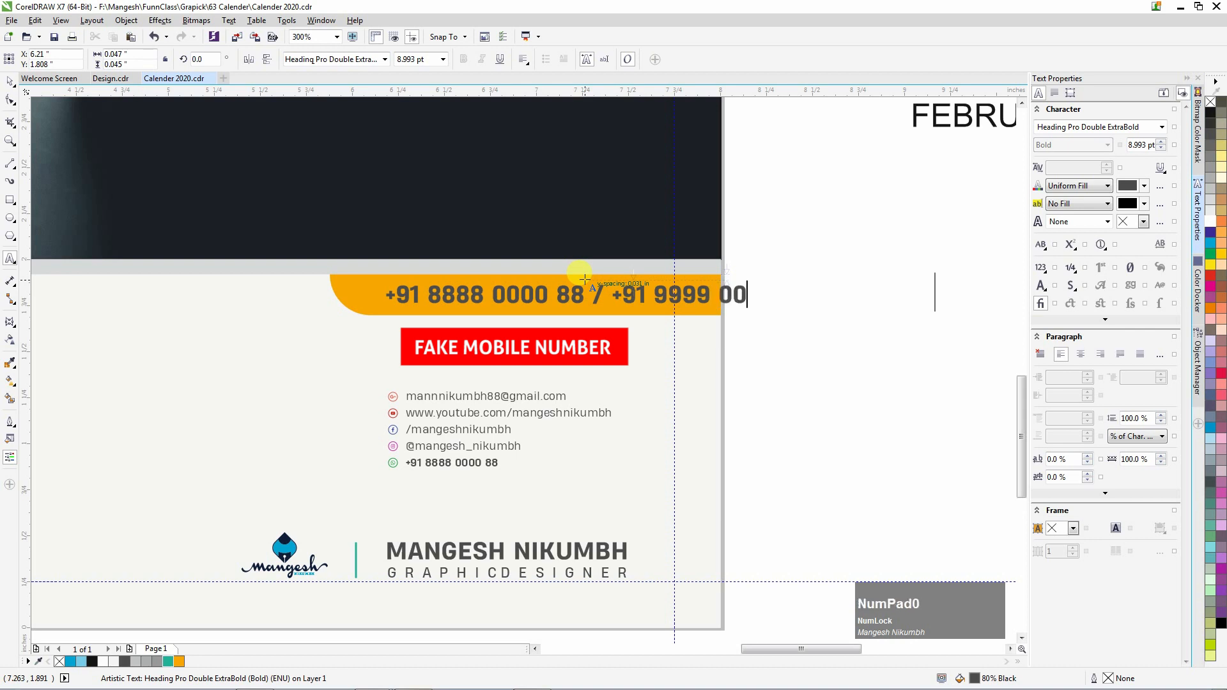
{"action": "type", "text": "99"}
{"action": "left_click", "coordinate": [385, 59]}
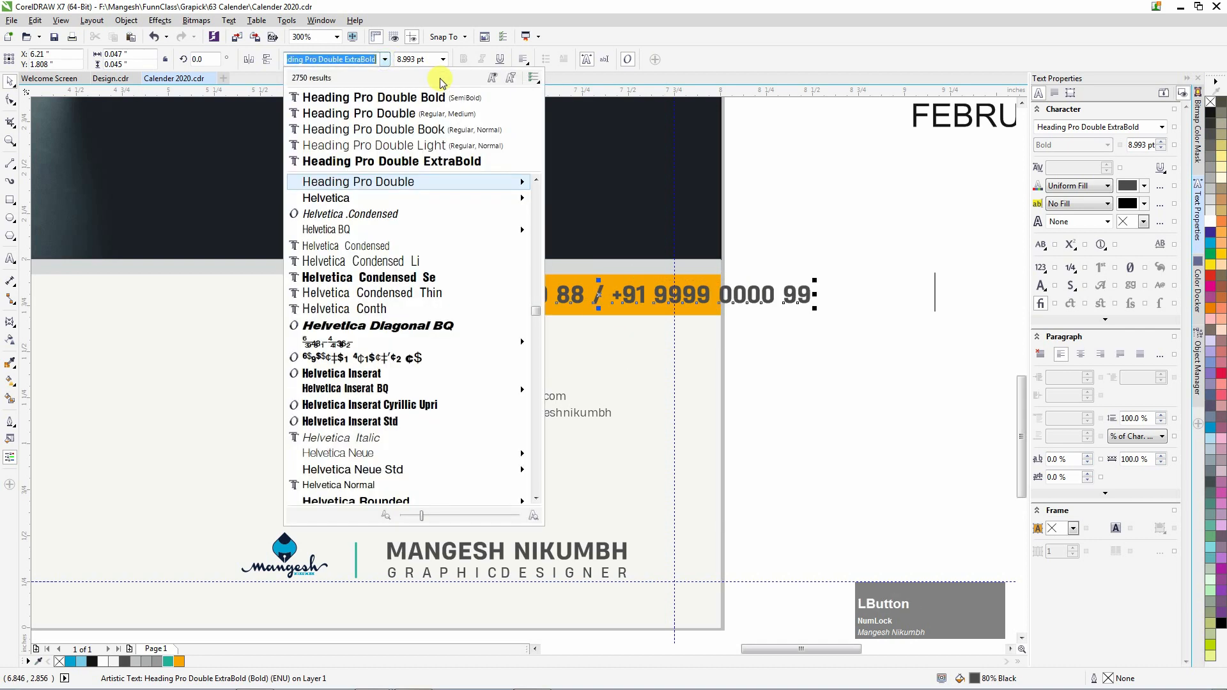
{"action": "mouse_move", "coordinate": [499, 184]}
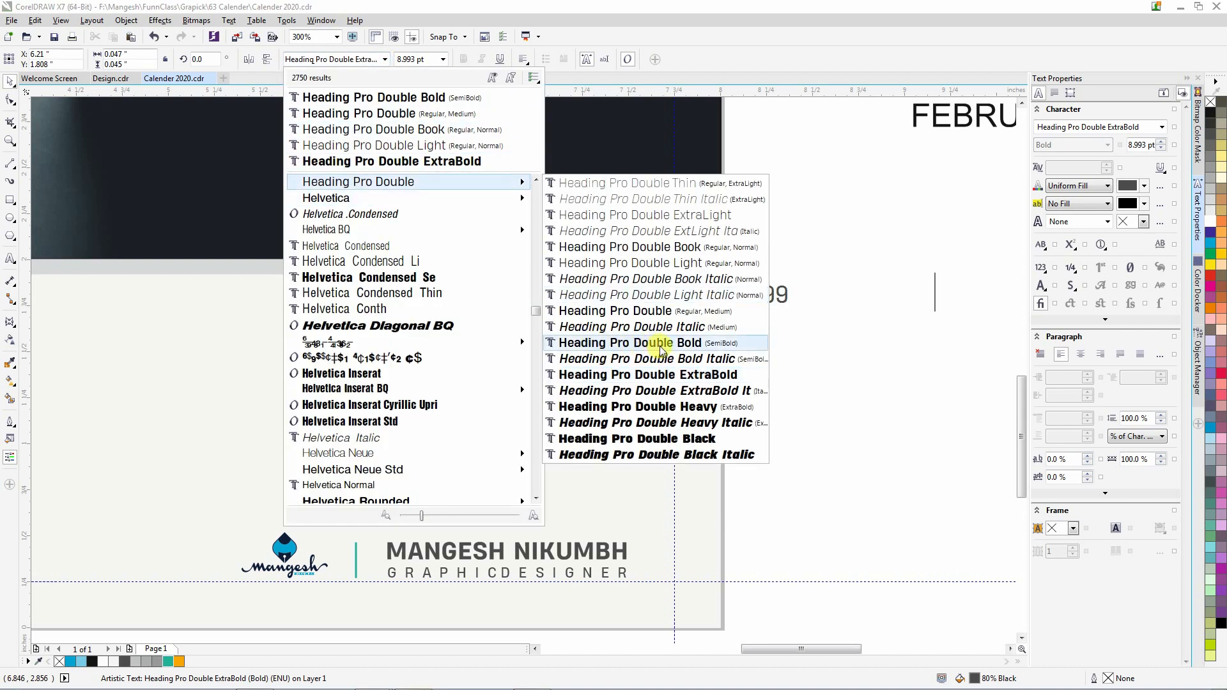
{"action": "left_click_drag", "start_coordinate": [798, 280], "coordinate": [644, 276]}
Right-align the phone numbers with the name text and shrink them to about 4.9 pt.
{"action": "left_click", "coordinate": [619, 553], "text": "shift"}
{"action": "key", "text": "r"}
{"action": "left_click", "coordinate": [841, 350]}
{"action": "left_click", "coordinate": [616, 305]}
{"action": "left_click", "coordinate": [522, 60]}
{"action": "left_click", "coordinate": [548, 117]}
{"action": "left_click", "coordinate": [601, 553], "text": "shift"}
{"action": "left_click", "coordinate": [775, 345]}
{"action": "left_click", "coordinate": [458, 300]}
{"action": "left_click_drag", "start_coordinate": [362, 287], "coordinate": [374, 283]}
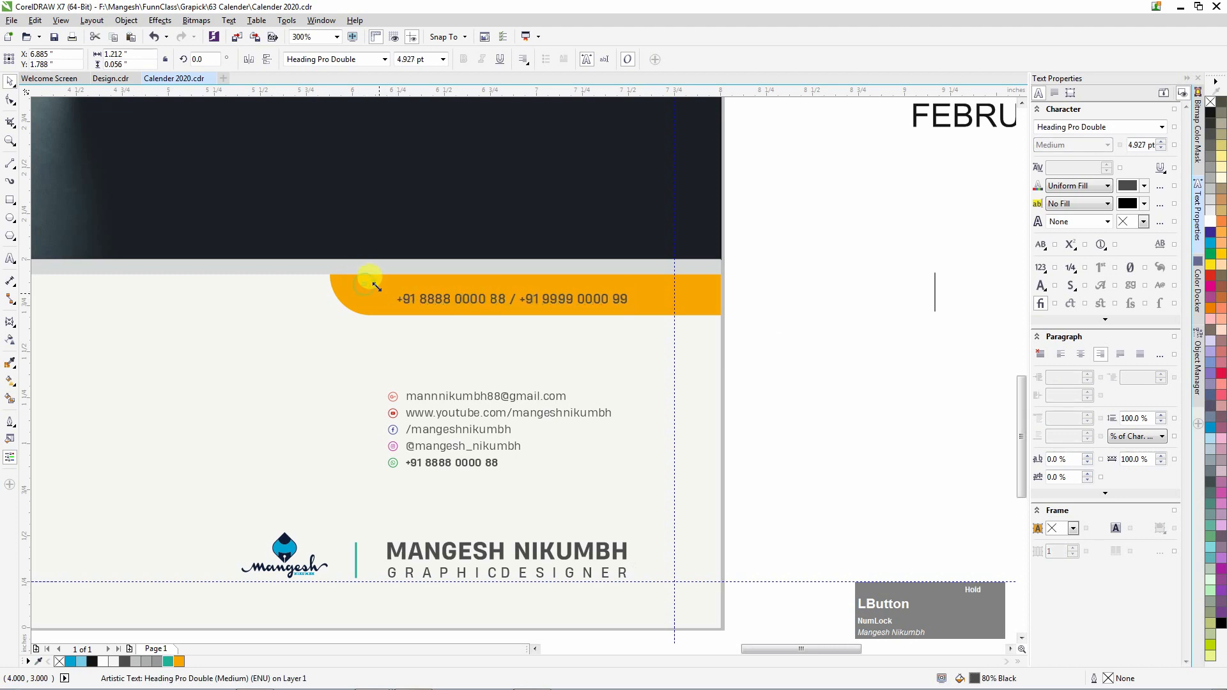
Set the phone numbers' character spacing to 50% and nudge them up slightly.
{"action": "double_click", "coordinate": [1066, 461]}
{"action": "type", "text": "200"}
{"action": "key", "text": "Return"}
{"action": "double_click", "coordinate": [1054, 459]}
{"action": "type", "text": "50"}
{"action": "key", "text": "Return"}
{"action": "left_click", "coordinate": [557, 552], "text": "shift"}
{"action": "left_click", "coordinate": [734, 437]}
{"action": "left_click", "coordinate": [615, 300]}
{"action": "key", "text": "Up"}
{"action": "key", "text": "Up"}
{"action": "key", "text": "Up"}
Shorten the orange bar, stretch its right end to the page edge, and realign the numbers with the name.
{"action": "left_click", "coordinate": [493, 306]}
{"action": "left_click_drag", "start_coordinate": [725, 319], "coordinate": [692, 302]}
{"action": "left_click", "coordinate": [9, 100]}
{"action": "left_click_drag", "start_coordinate": [556, 294], "coordinate": [721, 296]}
{"action": "key", "text": "space"}
{"action": "left_click", "coordinate": [603, 285]}
{"action": "left_click", "coordinate": [584, 551], "text": "shift"}
{"action": "key", "text": "r"}
{"action": "left_click", "coordinate": [765, 468]}
{"action": "scroll", "coordinate": [556, 391], "scroll_direction": "down", "scroll_amount": 1}
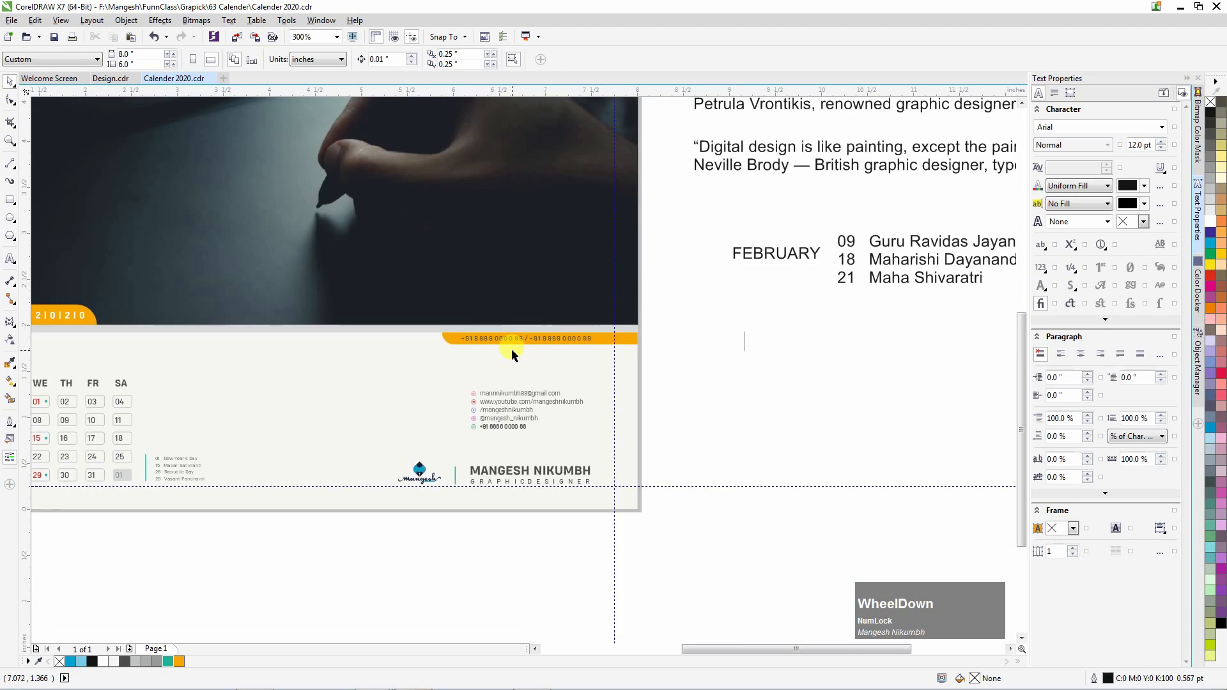
{"action": "left_click", "coordinate": [514, 337]}
{"action": "scroll", "coordinate": [521, 334], "scroll_direction": "up", "scroll_amount": 1}
Give the bar the dark grey square's fill and make the phone numbers white.
{"action": "left_click", "coordinate": [695, 346]}
{"action": "scroll", "coordinate": [700, 350], "scroll_direction": "down", "scroll_amount": 1}
{"action": "scroll", "coordinate": [601, 353], "scroll_direction": "down", "scroll_amount": 1}
{"action": "key", "text": "c"}
{"action": "left_click", "coordinate": [630, 378]}
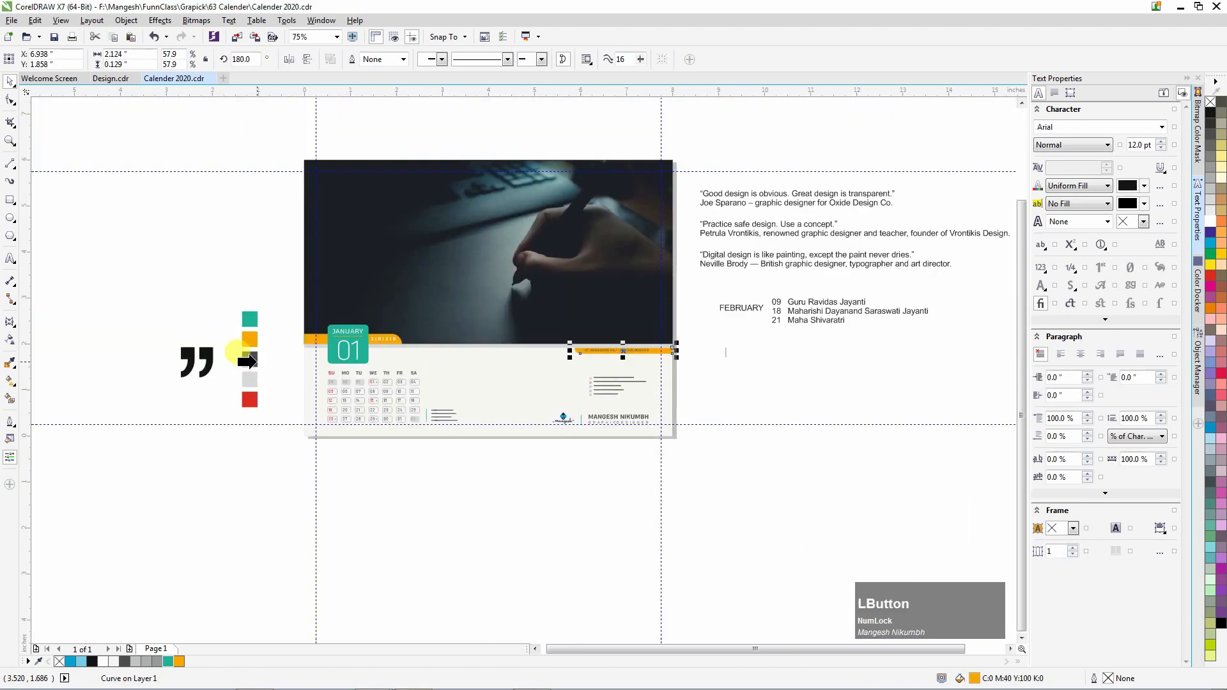
{"action": "left_click", "coordinate": [247, 361]}
{"action": "scroll", "coordinate": [635, 354], "scroll_direction": "up", "scroll_amount": 2}
{"action": "left_click", "coordinate": [626, 374]}
{"action": "left_click", "coordinate": [1211, 222]}
{"action": "scroll", "coordinate": [557, 400], "scroll_direction": "down", "scroll_amount": 1}
{"action": "left_click", "coordinate": [778, 409]}
{"action": "scroll", "coordinate": [703, 358], "scroll_direction": "up", "scroll_amount": 1}
Enlarge the dark bar and the phone numbers together.
{"action": "left_click", "coordinate": [595, 420]}
{"action": "left_click", "coordinate": [650, 417], "text": "shift"}
{"action": "left_click_drag", "start_coordinate": [322, 434], "coordinate": [255, 442]}
{"action": "left_click", "coordinate": [775, 406]}
{"action": "scroll", "coordinate": [689, 379], "scroll_direction": "down", "scroll_amount": 1}
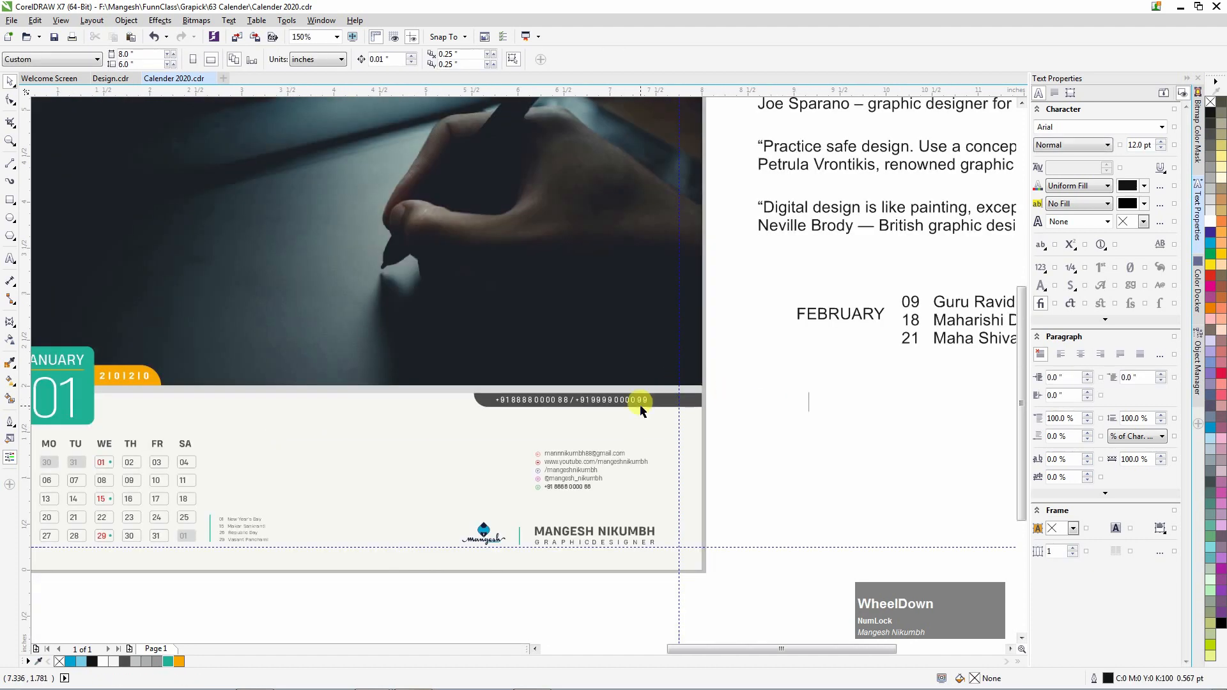
{"action": "scroll", "coordinate": [658, 407], "scroll_direction": "down", "scroll_amount": 1}
{"action": "scroll", "coordinate": [653, 403], "scroll_direction": "up", "scroll_amount": 1}
{"action": "left_click", "coordinate": [658, 401]}
{"action": "left_click", "coordinate": [657, 530], "text": "shift"}
{"action": "left_click", "coordinate": [808, 446]}
Copy the holiday text onto the photo as a white, 5 pt, right-aligned '01 New Year's Day' line.
{"action": "left_click_drag", "start_coordinate": [261, 525], "coordinate": [681, 404]}
{"action": "right_click", "coordinate": [605, 359]}
{"action": "left_click", "coordinate": [1211, 222]}
{"action": "scroll", "coordinate": [626, 369], "scroll_direction": "up", "scroll_amount": 1}
{"action": "left_click", "coordinate": [414, 59]}
{"action": "type", "text": "5"}
{"action": "key", "text": "Return"}
{"action": "key", "text": "F8"}
{"action": "key", "text": "BackSpace"}
{"action": "key", "text": "ctrl+space"}
{"action": "left_click", "coordinate": [524, 60]}
{"action": "left_click", "coordinate": [557, 117]}
{"action": "left_click", "coordinate": [624, 427]}
{"action": "left_click", "coordinate": [651, 334]}
{"action": "left_click", "coordinate": [888, 357]}
{"action": "scroll", "coordinate": [887, 357], "scroll_direction": "down", "scroll_amount": 2}
Copy the third Calender-folder photo's file name from the Import dialog without importing it.
{"action": "left_click", "coordinate": [678, 353]}
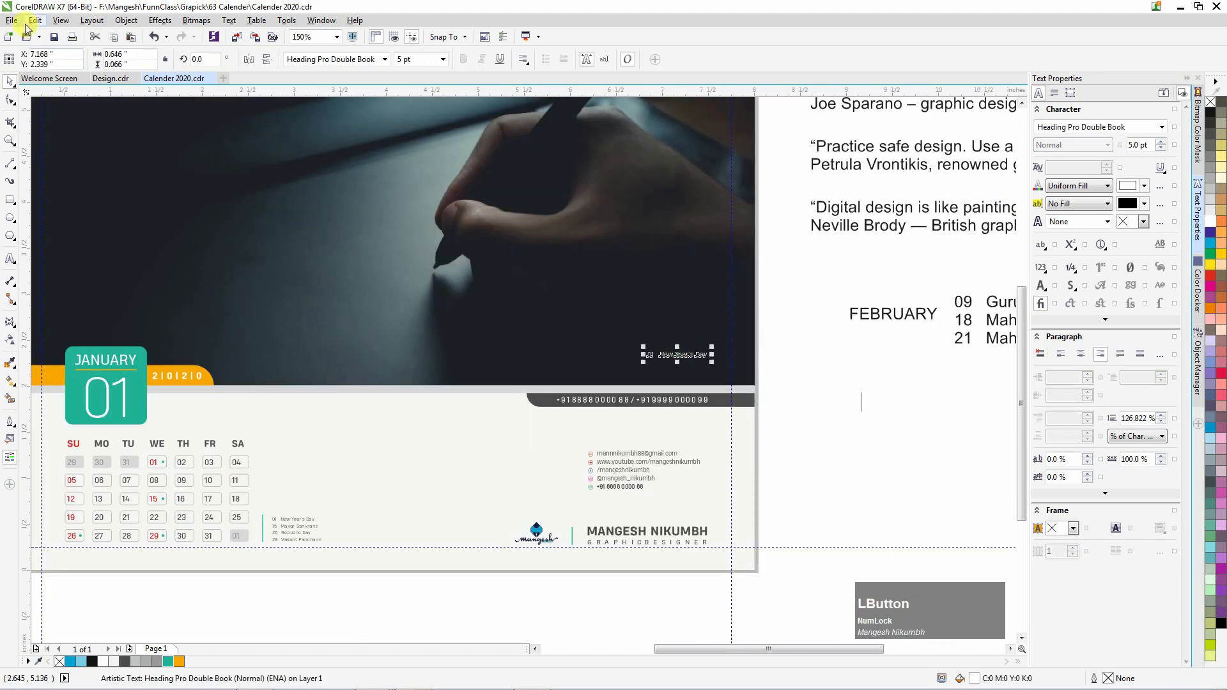
{"action": "left_click", "coordinate": [12, 21]}
{"action": "left_click", "coordinate": [60, 218]}
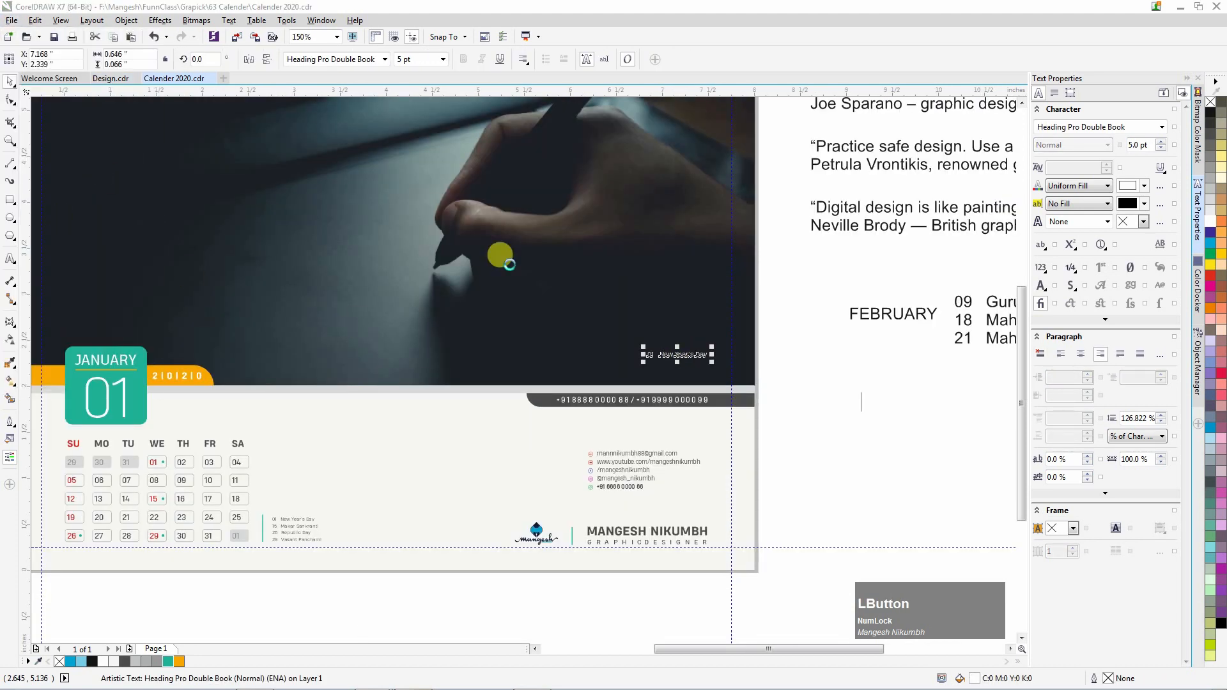
{"action": "left_click", "coordinate": [344, 128]}
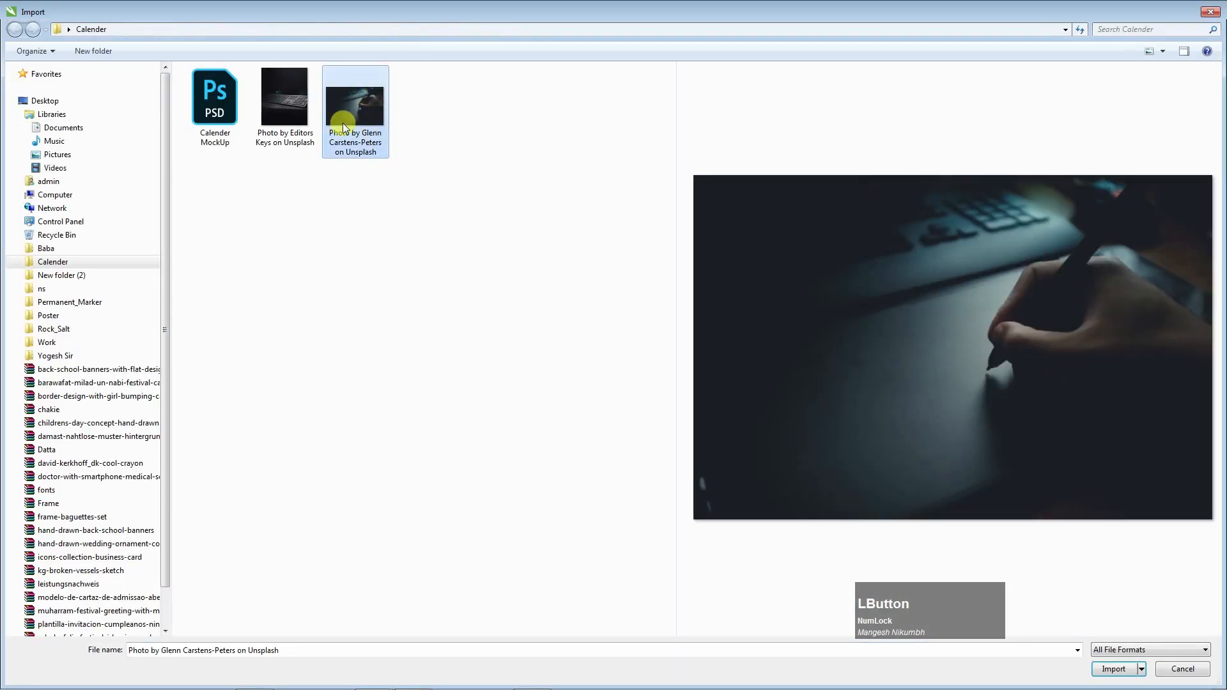
{"action": "right_click", "coordinate": [359, 121]}
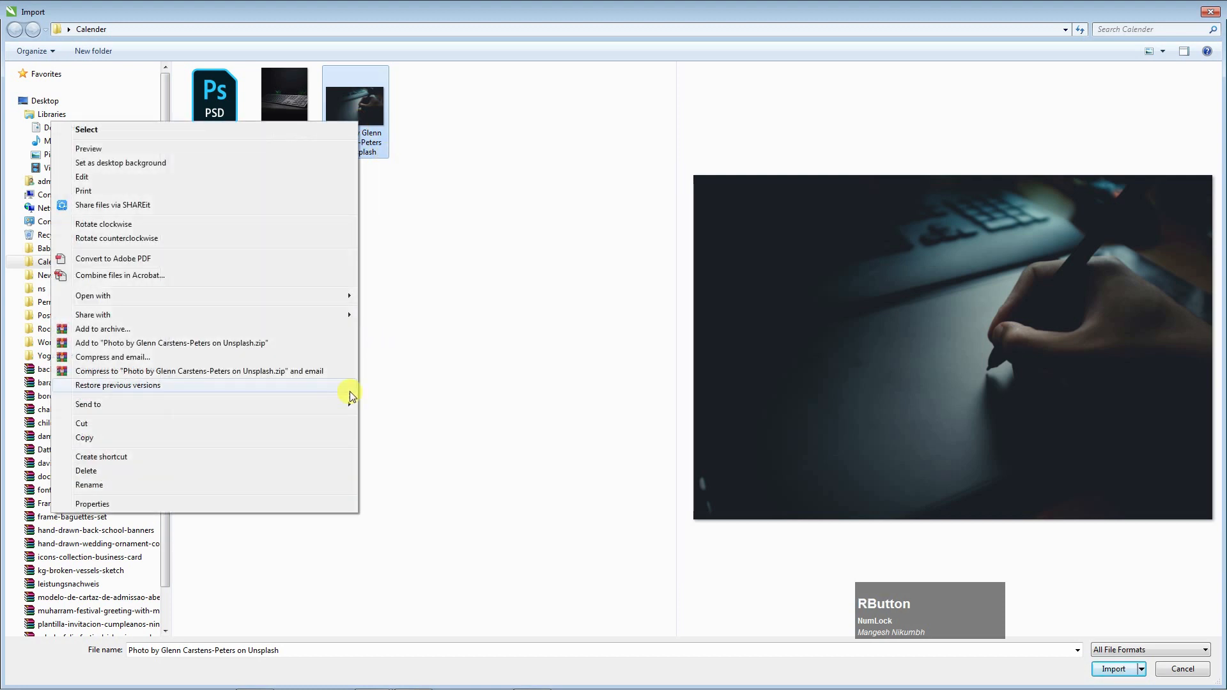
{"action": "left_click", "coordinate": [90, 484]}
{"action": "right_click", "coordinate": [366, 146]}
{"action": "left_click", "coordinate": [265, 185]}
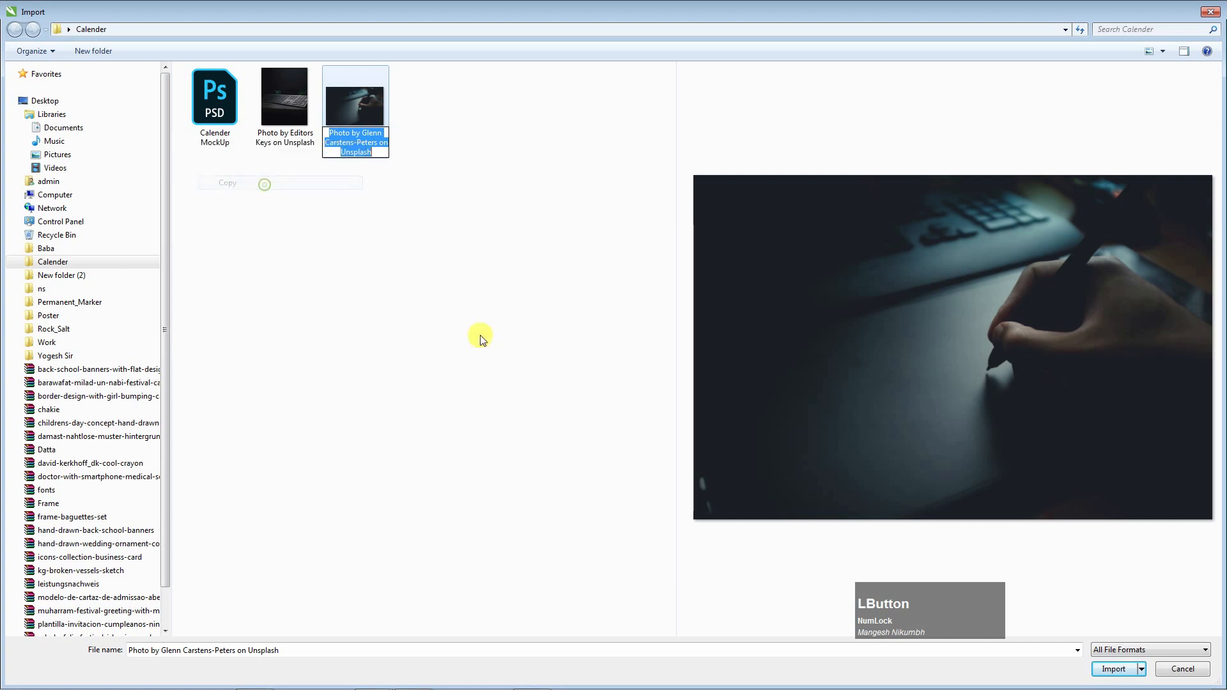
{"action": "left_click", "coordinate": [1180, 672]}
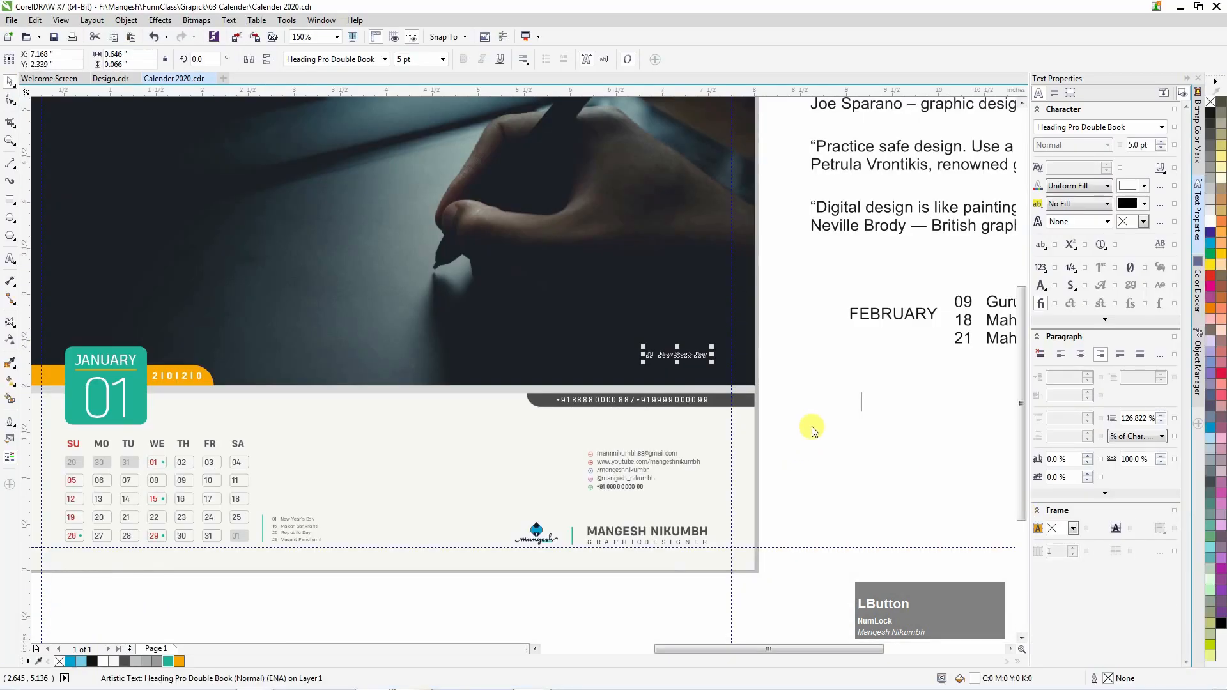
Replace the New Year's Day text on the header with the pasted photo credit.
{"action": "scroll", "coordinate": [698, 348], "scroll_direction": "up", "scroll_amount": 3}
{"action": "left_click", "coordinate": [677, 339]}
{"action": "double_click", "coordinate": [696, 340]}
{"action": "key", "text": "ctrl+a"}
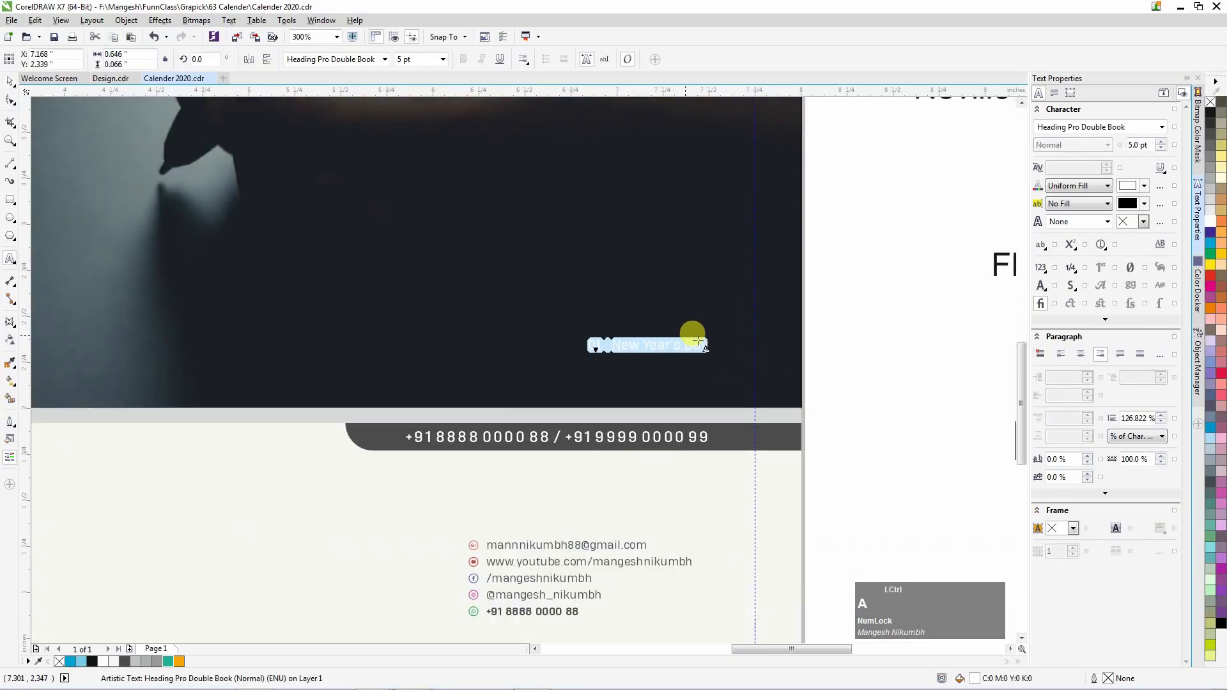
{"action": "key", "text": "ctrl+v"}
Set the photographer's name in the credit line to Heading Pro Double Bold.
{"action": "scroll", "coordinate": [607, 345], "scroll_direction": "up", "scroll_amount": 2}
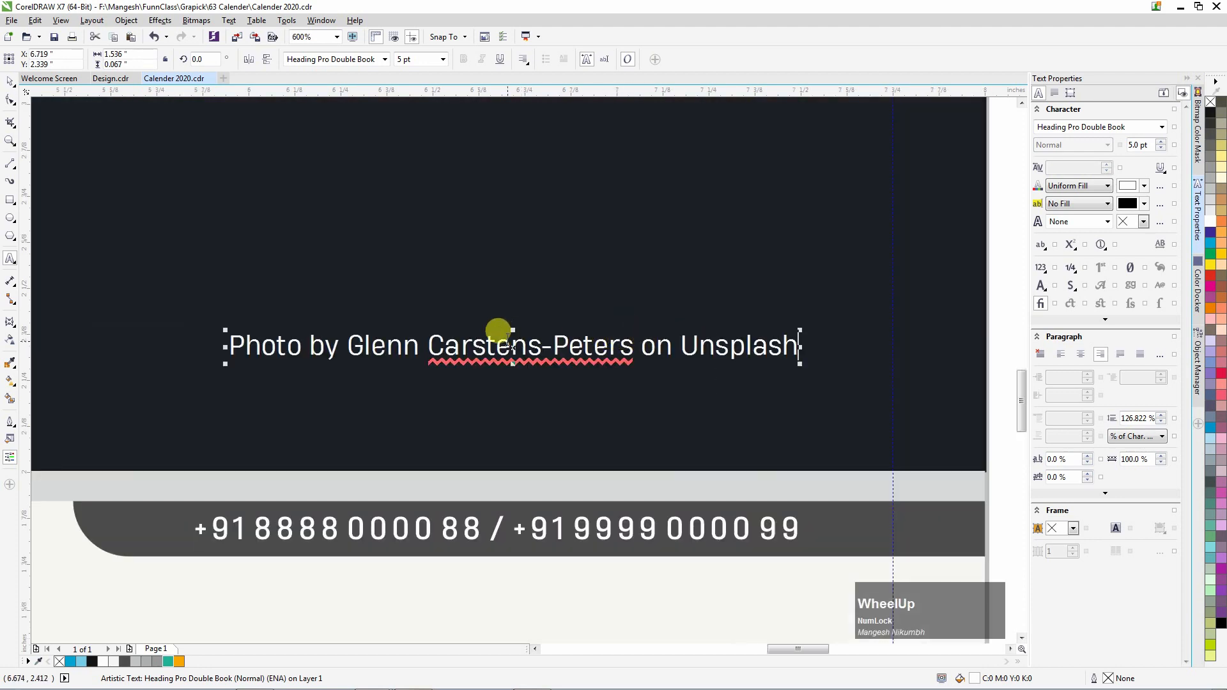
{"action": "left_click_drag", "start_coordinate": [425, 344], "coordinate": [621, 347]}
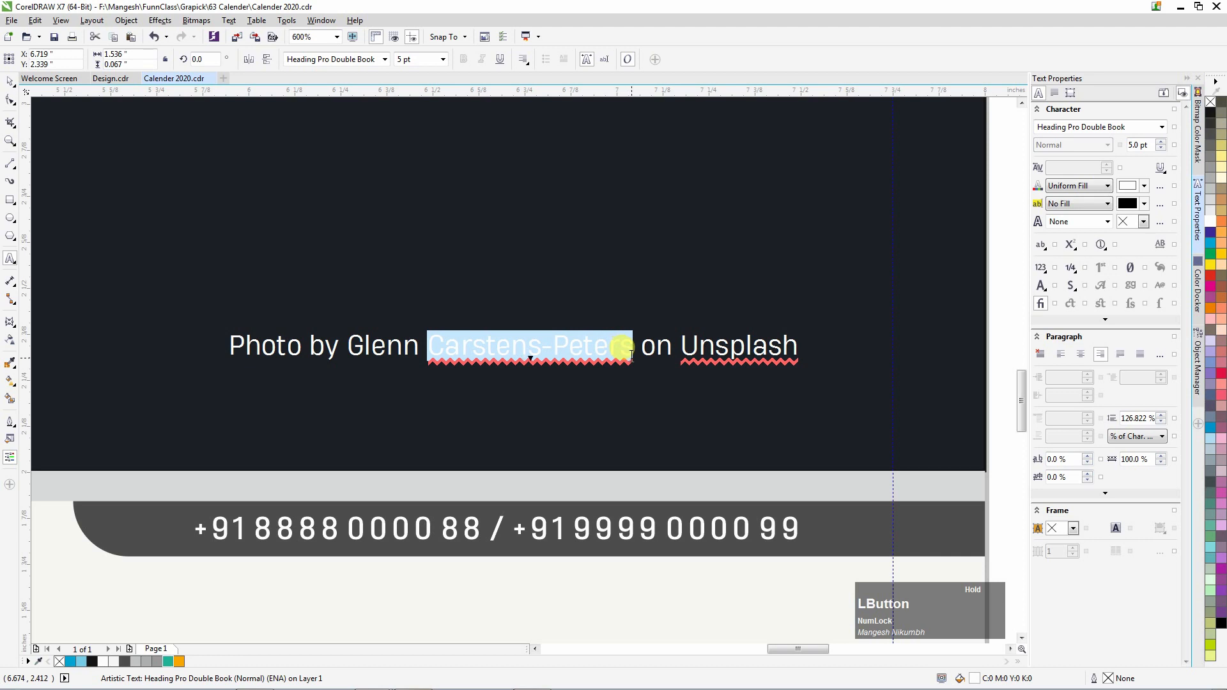
{"action": "left_click_drag", "start_coordinate": [347, 345], "coordinate": [607, 350]}
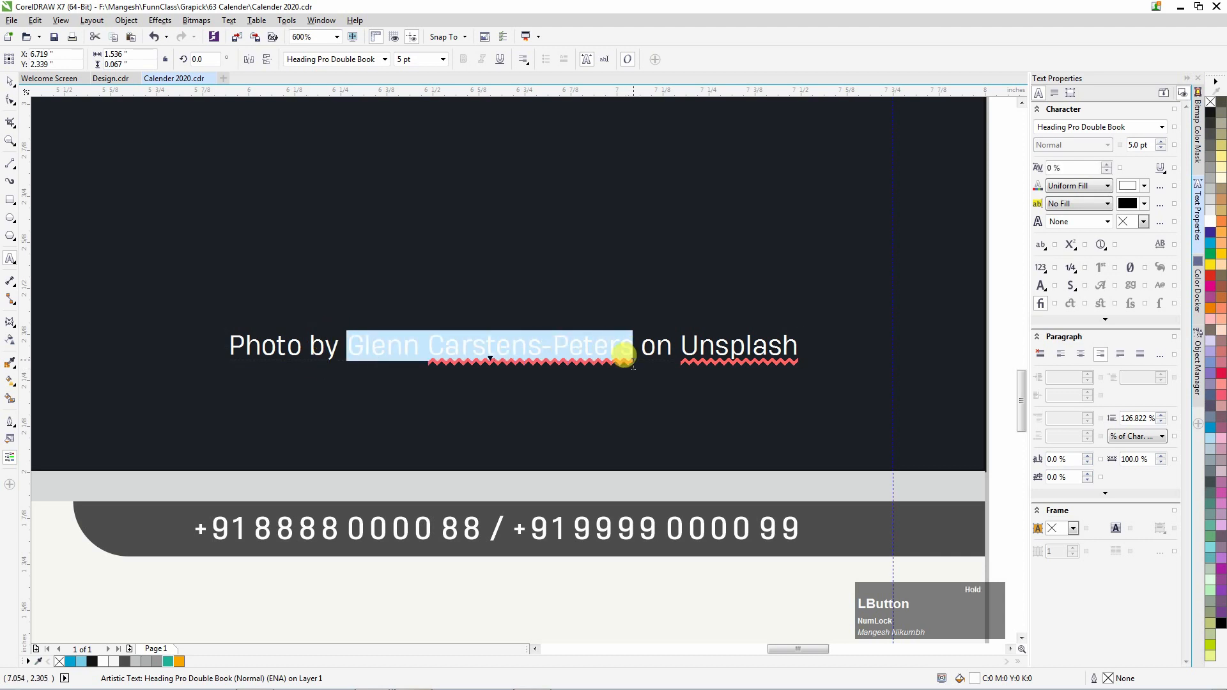
{"action": "left_click", "coordinate": [387, 61]}
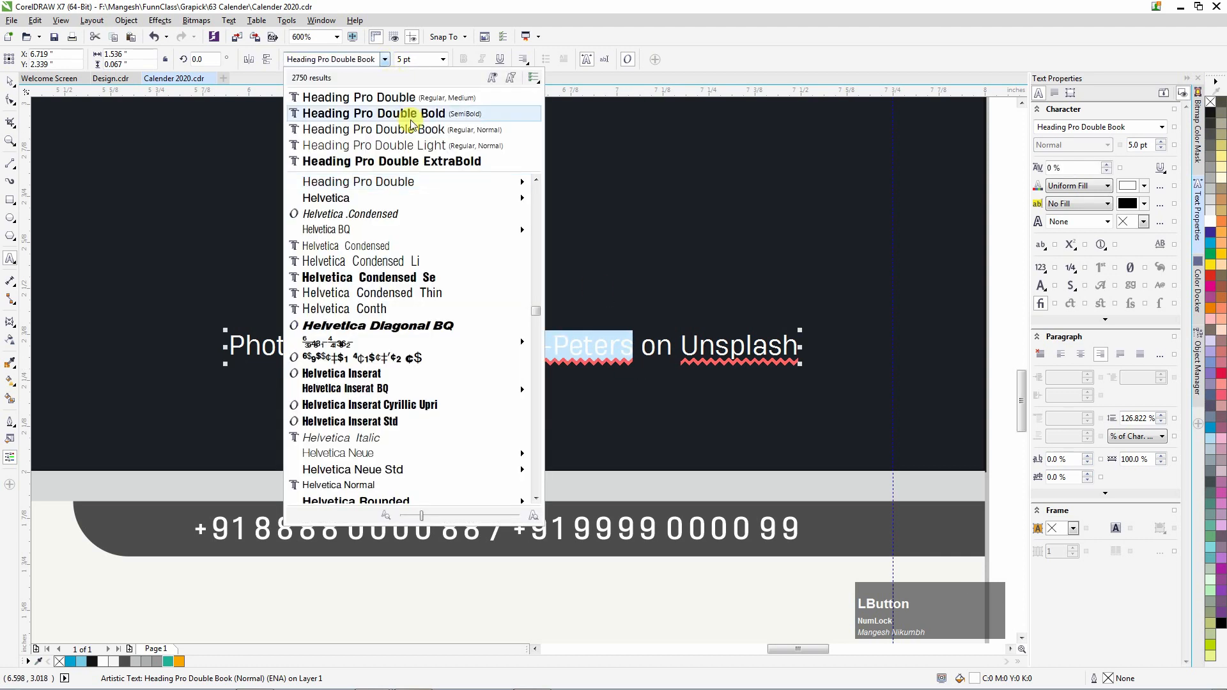
{"action": "left_click", "coordinate": [419, 115]}
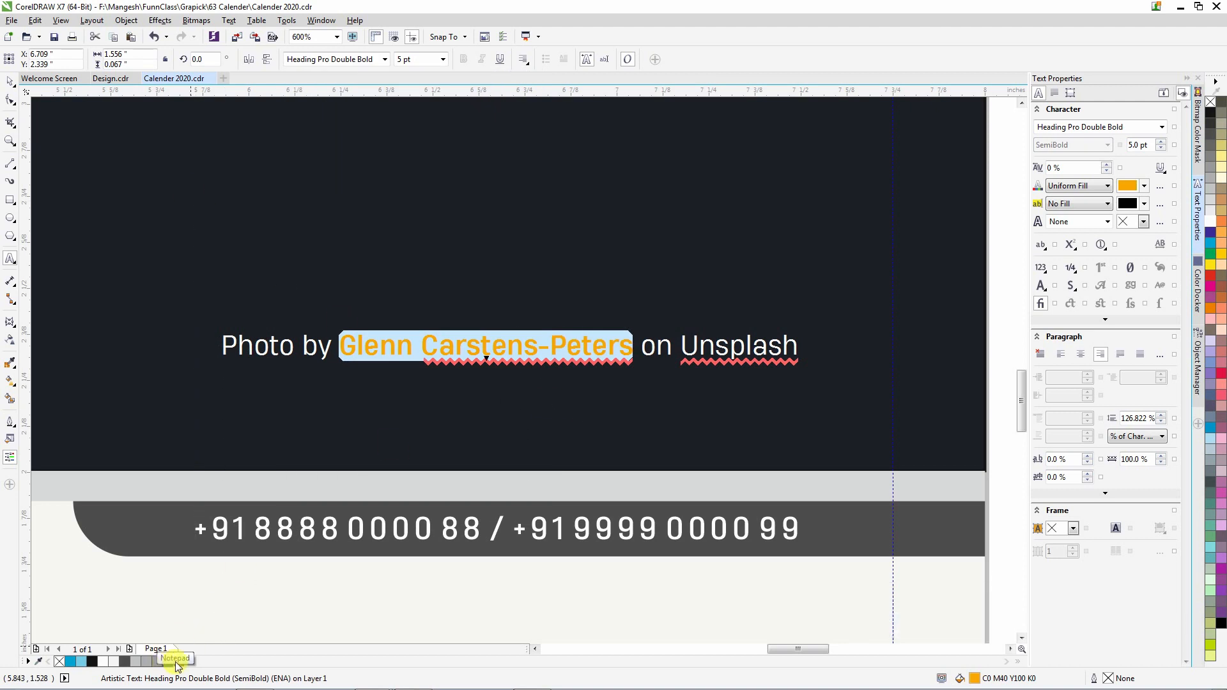
{"action": "left_click", "coordinate": [11, 82]}
{"action": "left_click", "coordinate": [517, 326]}
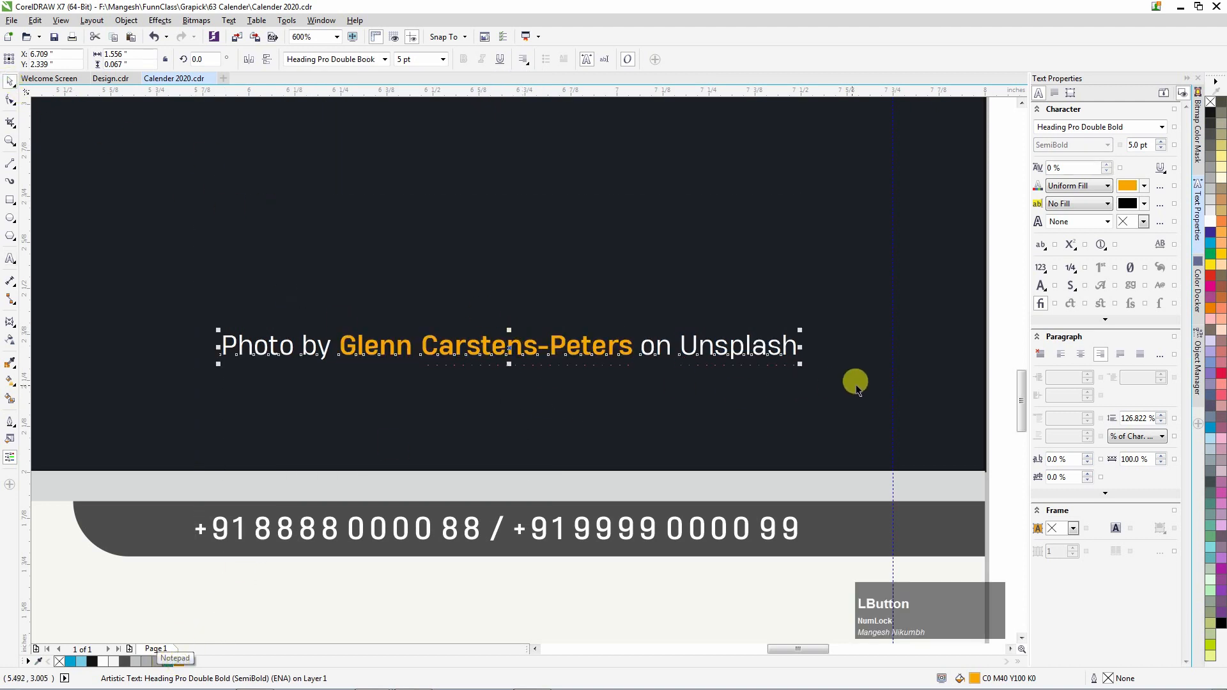
{"action": "scroll", "coordinate": [857, 387], "scroll_direction": "down", "scroll_amount": 3}
{"action": "scroll", "coordinate": [704, 353], "scroll_direction": "up", "scroll_amount": 2}
{"action": "left_click", "coordinate": [595, 362]}
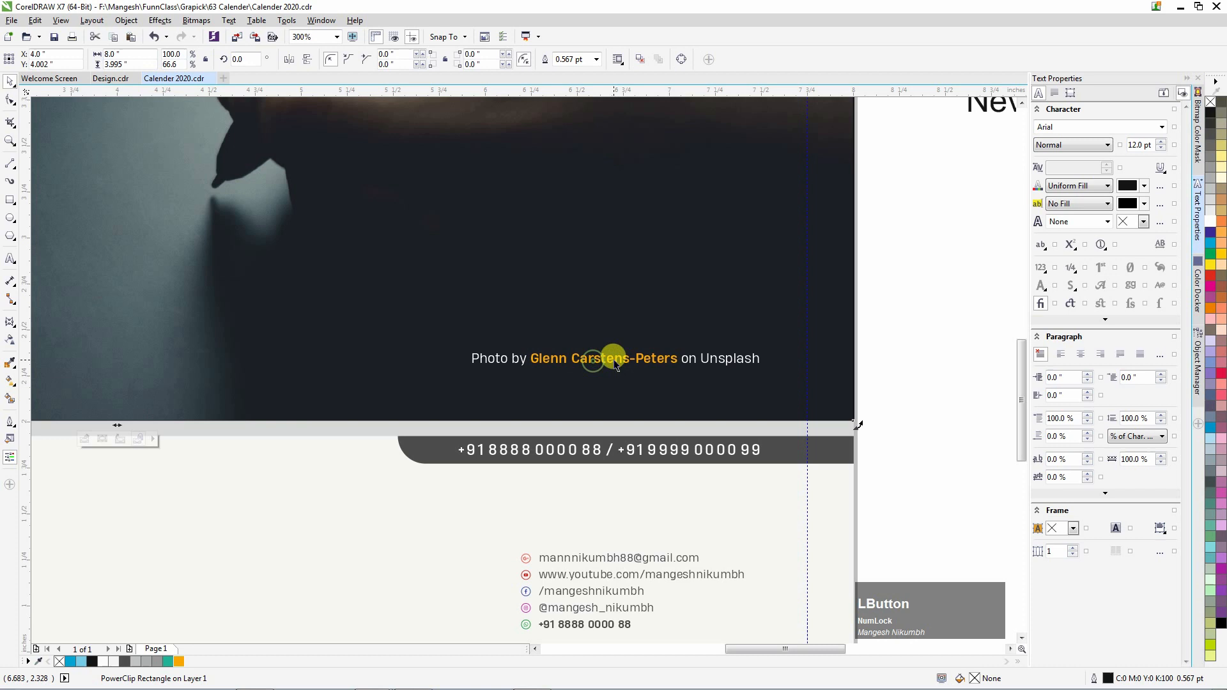
{"action": "left_click", "coordinate": [615, 364]}
{"action": "scroll", "coordinate": [638, 348], "scroll_direction": "up", "scroll_amount": 1}
Draw a rectangle over the header photo area.
{"action": "left_click", "coordinate": [803, 528], "text": "shift"}
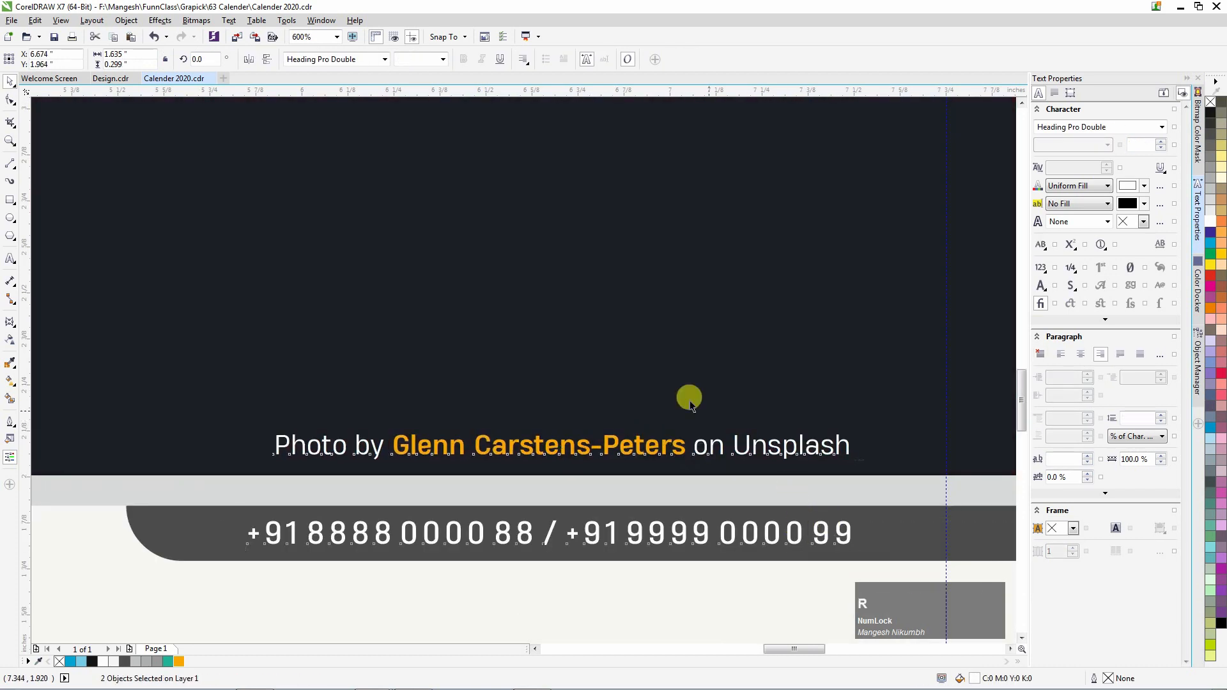
{"action": "scroll", "coordinate": [690, 405], "scroll_direction": "down", "scroll_amount": 3}
{"action": "left_click", "coordinate": [82, 239]}
{"action": "left_click", "coordinate": [10, 204]}
{"action": "left_click_drag", "start_coordinate": [261, 265], "coordinate": [670, 429]}
{"action": "scroll", "coordinate": [365, 436], "scroll_direction": "up", "scroll_amount": 1}
Give the rectangle the 01 box's teal fill with Copy Properties and stretch it down over the header.
{"action": "key", "text": "ctrl+shift+a"}
{"action": "left_click", "coordinate": [610, 376]}
{"action": "left_click", "coordinate": [224, 472]}
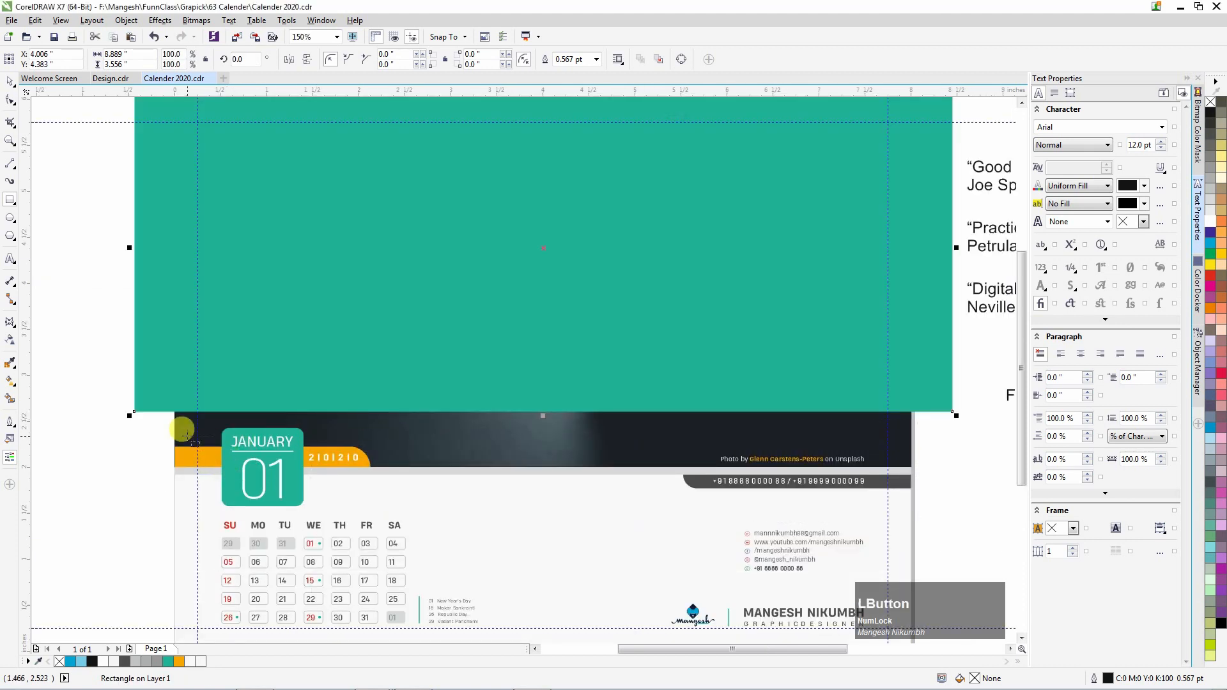
{"action": "scroll", "coordinate": [463, 373], "scroll_direction": "down", "scroll_amount": 1}
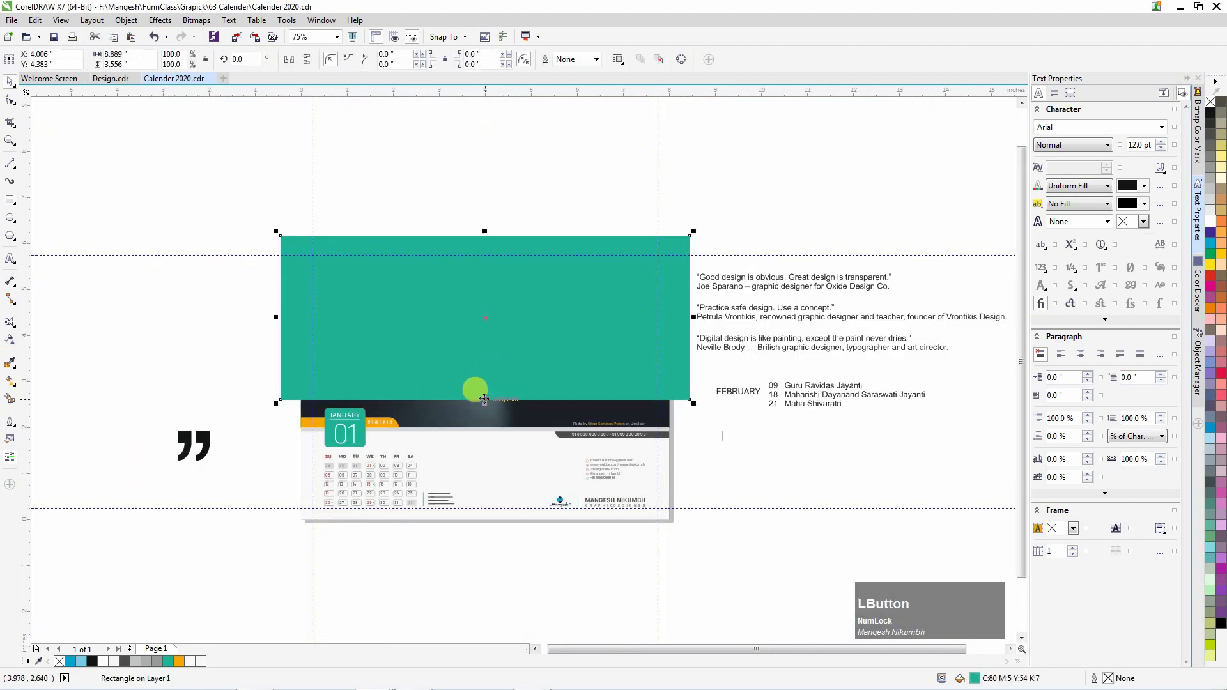
{"action": "scroll", "coordinate": [484, 399], "scroll_direction": "up", "scroll_amount": 1}
{"action": "left_click_drag", "start_coordinate": [484, 401], "coordinate": [484, 463]}
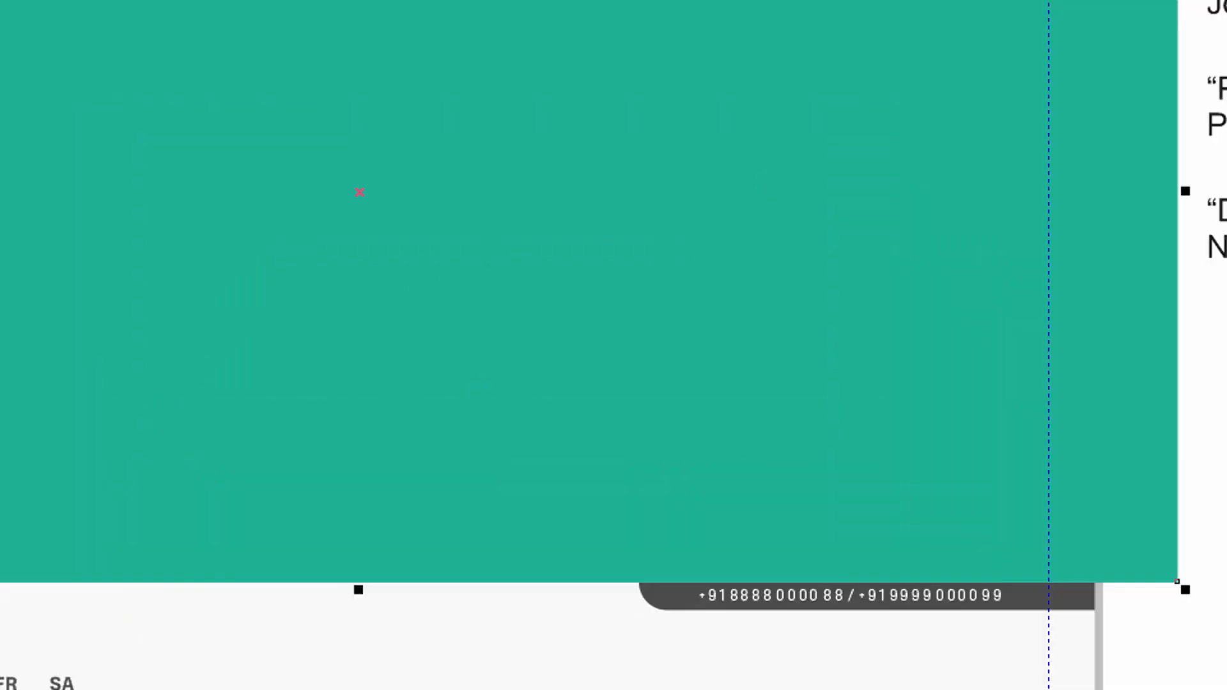
Make the teal rectangle uniformly 50% transparent in Color merge mode.
{"action": "left_click", "coordinate": [25, 339]}
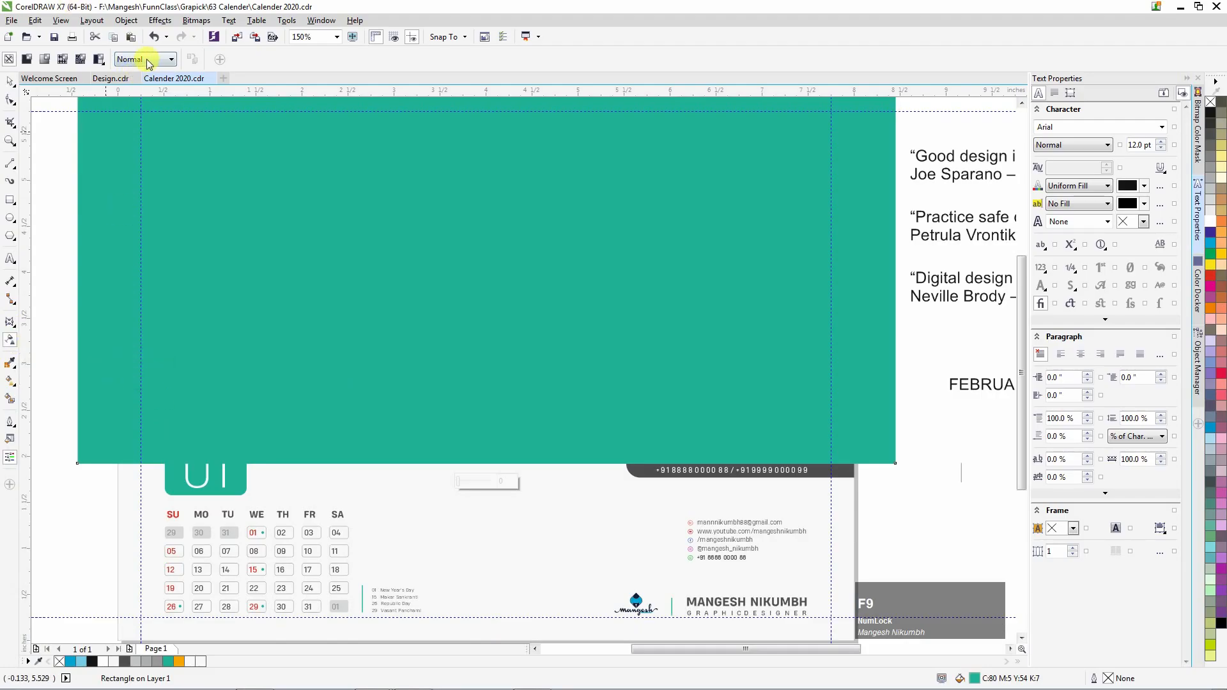
{"action": "left_click", "coordinate": [148, 60]}
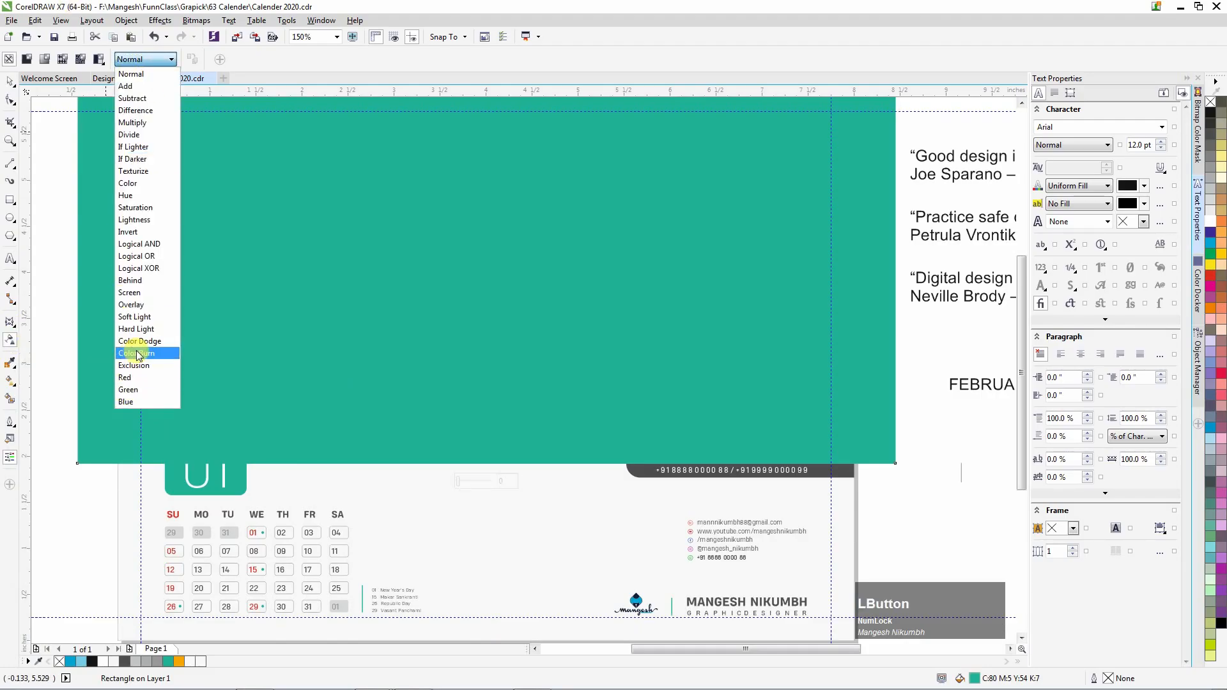
{"action": "left_click", "coordinate": [127, 183]}
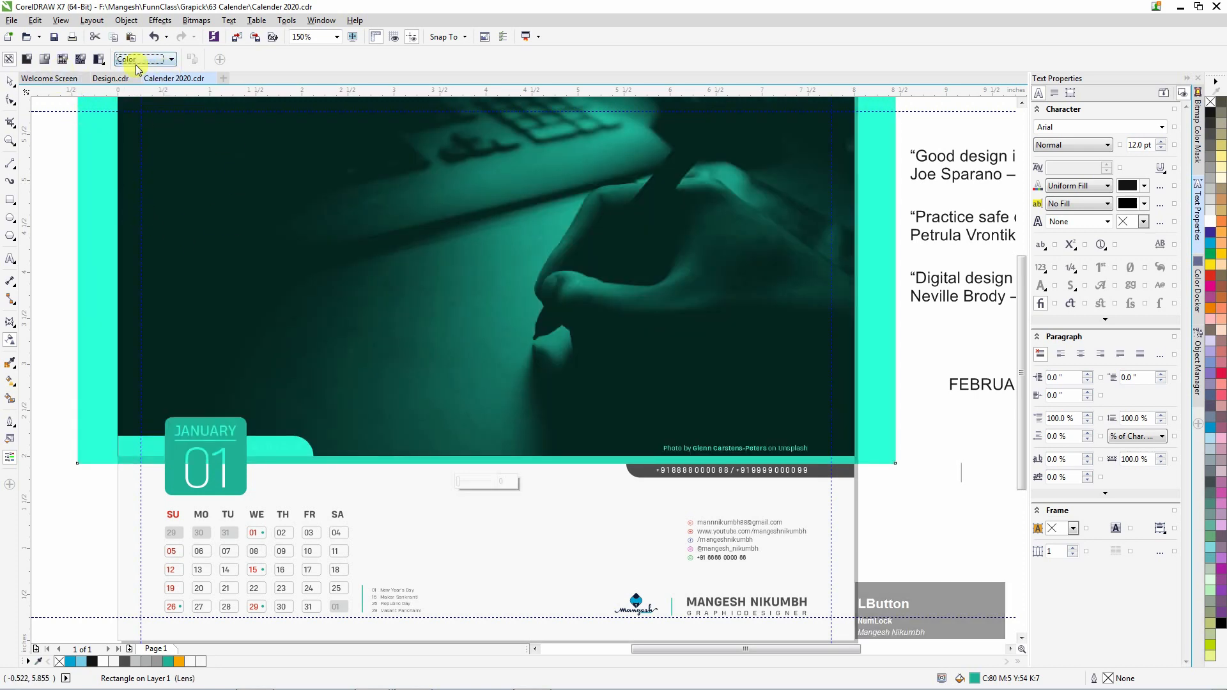
{"action": "left_click", "coordinate": [26, 60]}
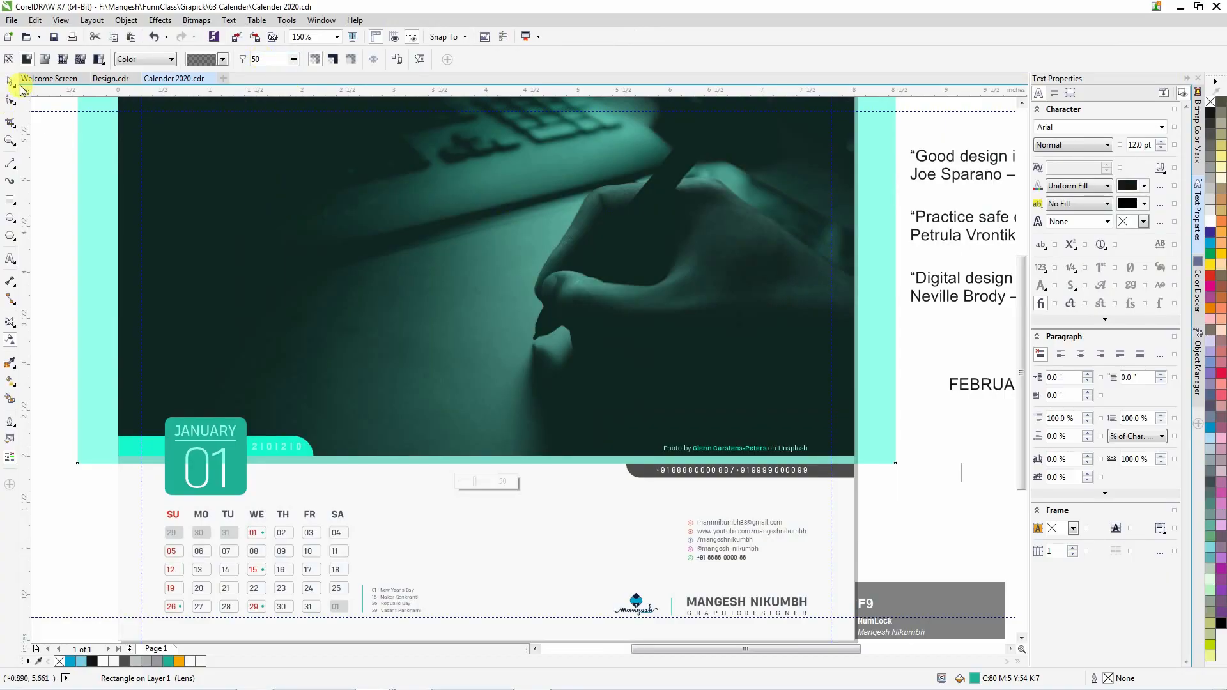
Move the teal overlay up above the calendar, out of the way.
{"action": "left_click", "coordinate": [14, 83]}
{"action": "scroll", "coordinate": [430, 383], "scroll_direction": "up", "scroll_amount": 1}
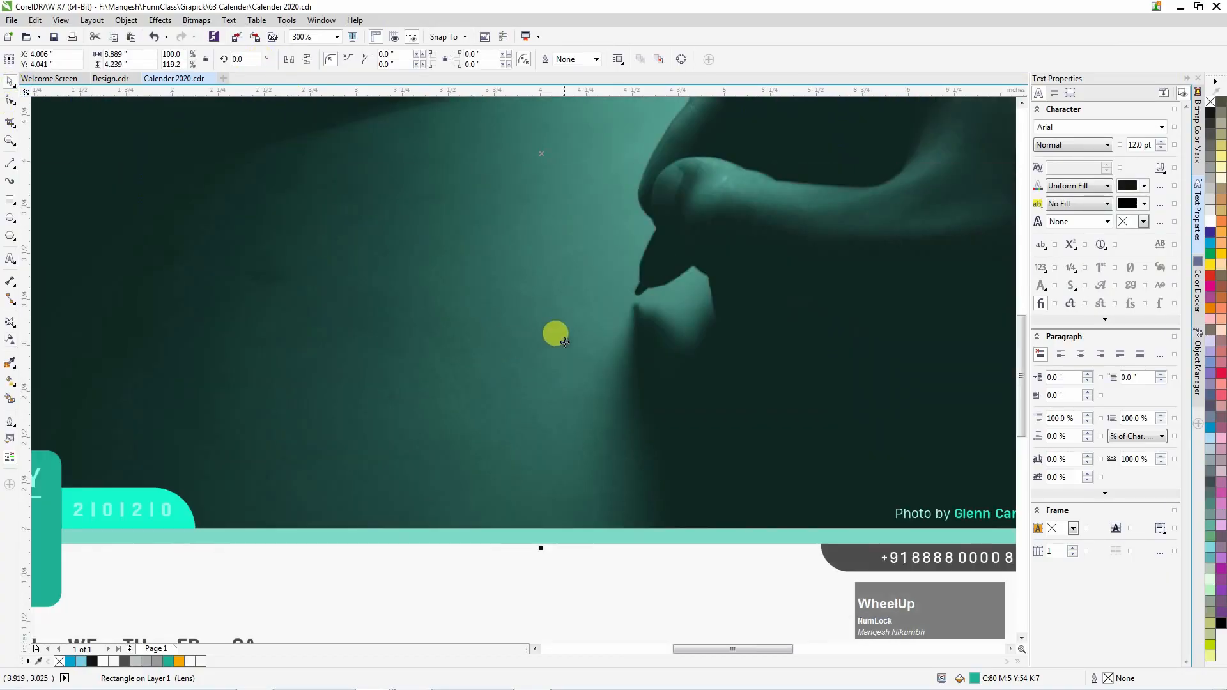
{"action": "scroll", "coordinate": [471, 392], "scroll_direction": "down", "scroll_amount": 3}
{"action": "scroll", "coordinate": [485, 397], "scroll_direction": "up", "scroll_amount": 1}
{"action": "left_click_drag", "start_coordinate": [541, 365], "coordinate": [536, 225]}
PowerClip the teal rectangle inside the header photo, move it back over the image, and fit all in view.
{"action": "right_click", "coordinate": [536, 224]}
{"action": "left_click", "coordinate": [569, 234]}
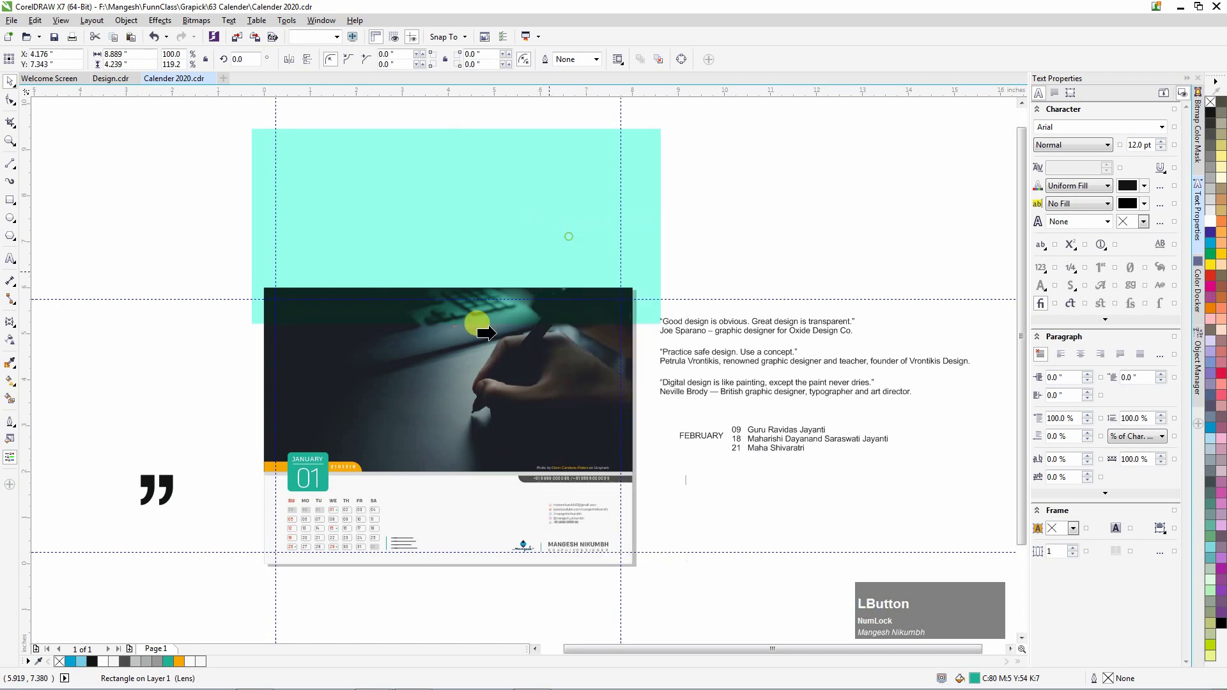
{"action": "right_click", "coordinate": [515, 251]}
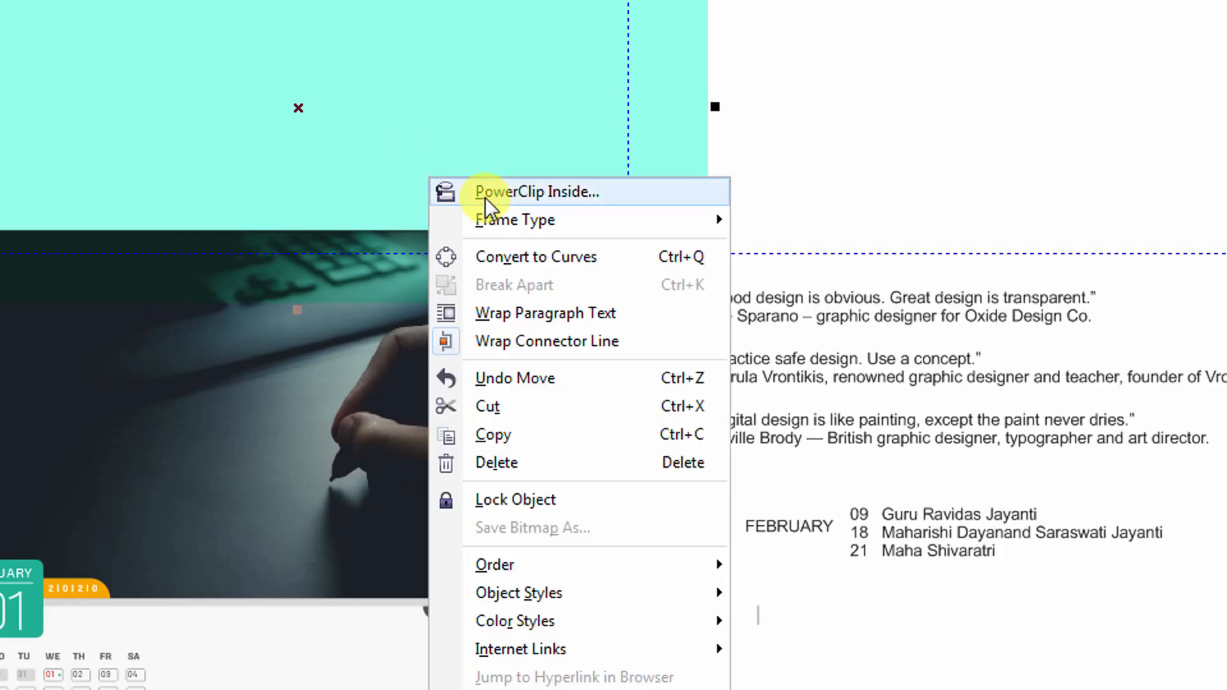
{"action": "left_click", "coordinate": [544, 255]}
{"action": "left_click", "coordinate": [450, 357]}
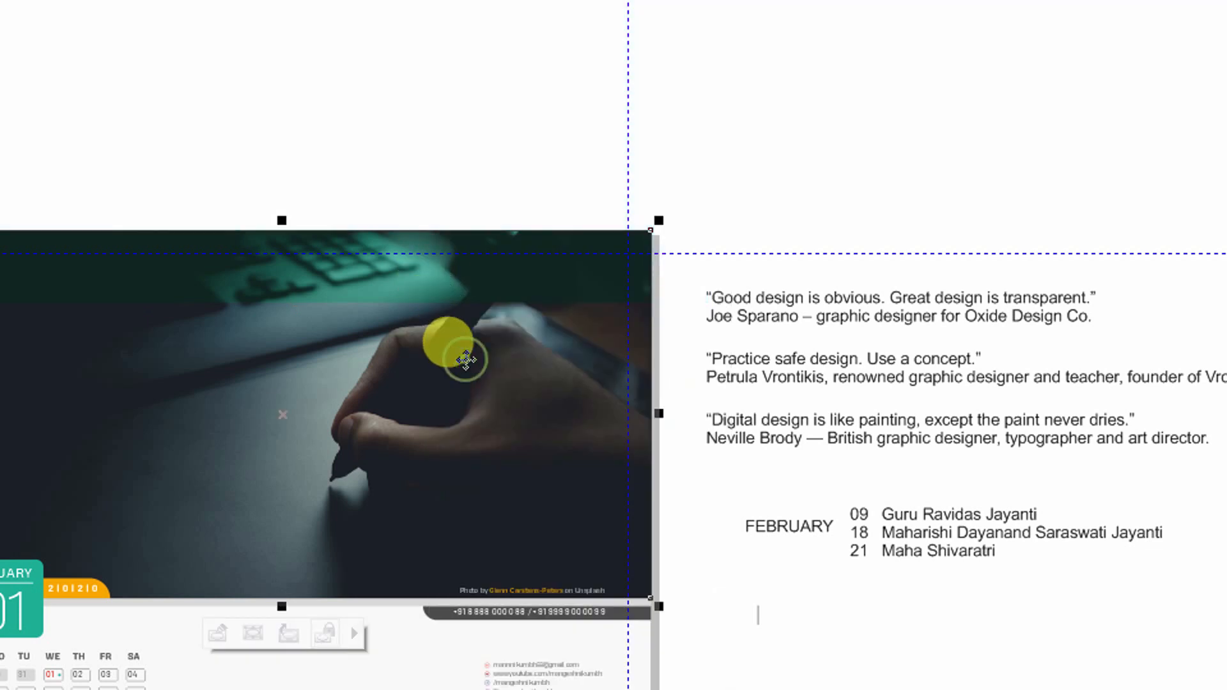
{"action": "left_click_drag", "start_coordinate": [509, 314], "coordinate": [512, 462]}
{"action": "left_click", "coordinate": [542, 222]}
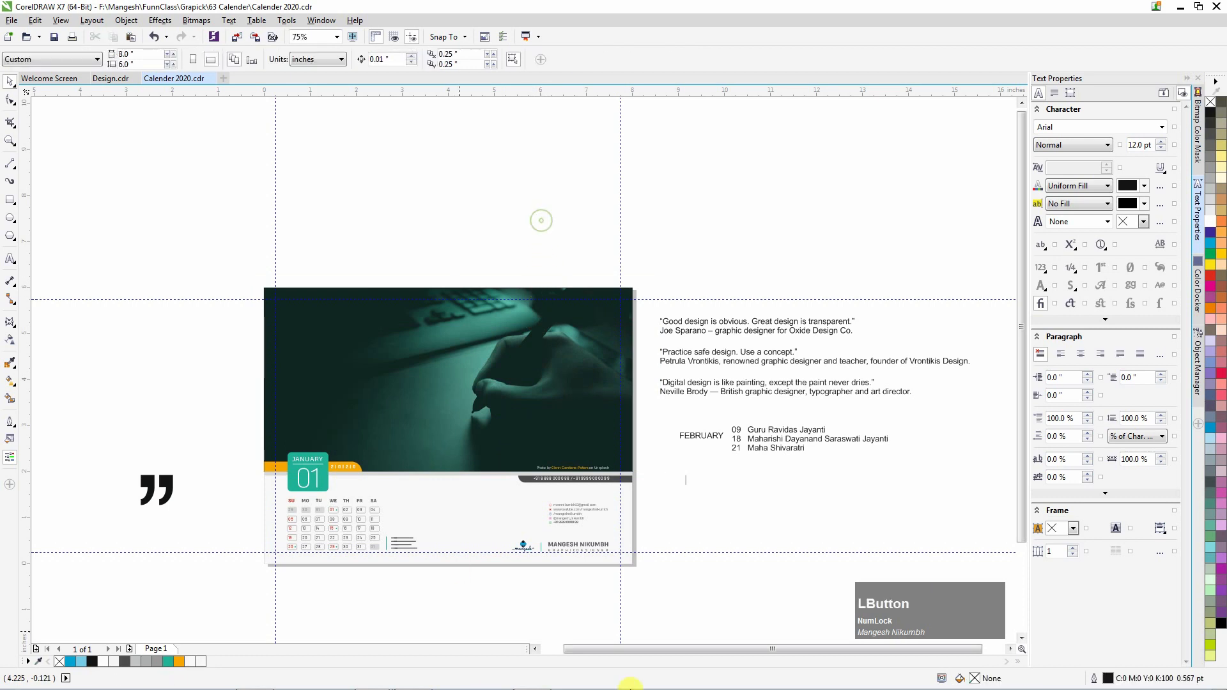
{"action": "key", "text": "F4"}
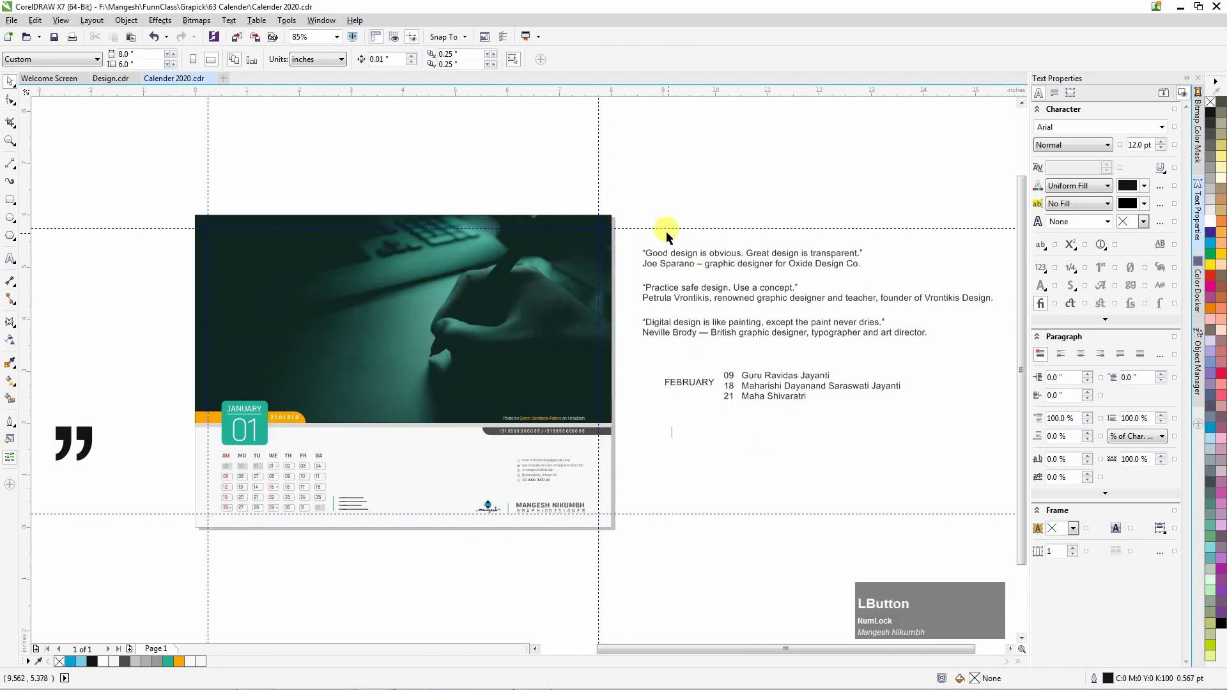
Move the three quotes above the calendar and the February holiday text below it.
{"action": "left_click_drag", "start_coordinate": [1013, 352], "coordinate": [1018, 356]}
{"action": "left_click_drag", "start_coordinate": [779, 296], "coordinate": [363, 168]}
{"action": "left_click_drag", "start_coordinate": [888, 457], "coordinate": [598, 340]}
{"action": "left_click_drag", "start_coordinate": [686, 375], "coordinate": [330, 542]}
{"action": "left_click", "coordinate": [291, 620]}
{"action": "key", "text": "F4"}
Place the first quote on the header photo in white, with "Great design" on a new line.
{"action": "left_click_drag", "start_coordinate": [519, 121], "coordinate": [594, 318]}
{"action": "left_click", "coordinate": [1211, 221]}
{"action": "scroll", "coordinate": [523, 317], "scroll_direction": "up", "scroll_amount": 3}
{"action": "double_click", "coordinate": [523, 313]}
{"action": "key", "text": "Return"}
{"action": "scroll", "coordinate": [502, 324], "scroll_direction": "down", "scroll_amount": 3}
{"action": "scroll", "coordinate": [305, 374], "scroll_direction": "up", "scroll_amount": 3}
Delete the quote's author line and centre-align the two quote lines.
{"action": "left_click_drag", "start_coordinate": [256, 358], "coordinate": [510, 359]}
{"action": "left_click", "coordinate": [251, 360]}
{"action": "key", "text": "shift+End"}
{"action": "key", "text": "ctrl+x"}
{"action": "left_click", "coordinate": [523, 58]}
{"action": "left_click", "coordinate": [543, 103]}
Centre the quote horizontally and vertically on the header photo using C and E.
{"action": "scroll", "coordinate": [448, 363], "scroll_direction": "down", "scroll_amount": 1}
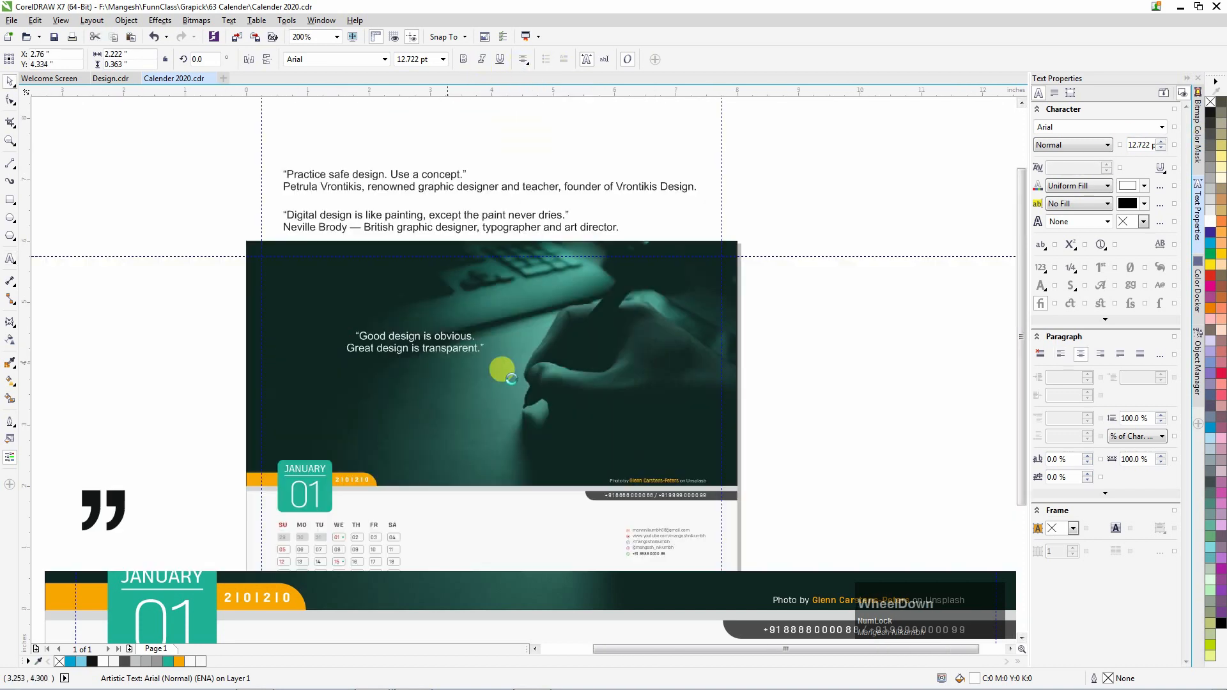
{"action": "left_click", "coordinate": [538, 378], "text": "shift"}
{"action": "key", "text": "c"}
{"action": "left_click", "coordinate": [765, 381]}
{"action": "left_click", "coordinate": [529, 347]}
{"action": "left_click", "coordinate": [528, 349]}
{"action": "left_click", "coordinate": [562, 378], "text": "shift"}
{"action": "key", "text": "e"}
{"action": "left_click", "coordinate": [532, 356]}
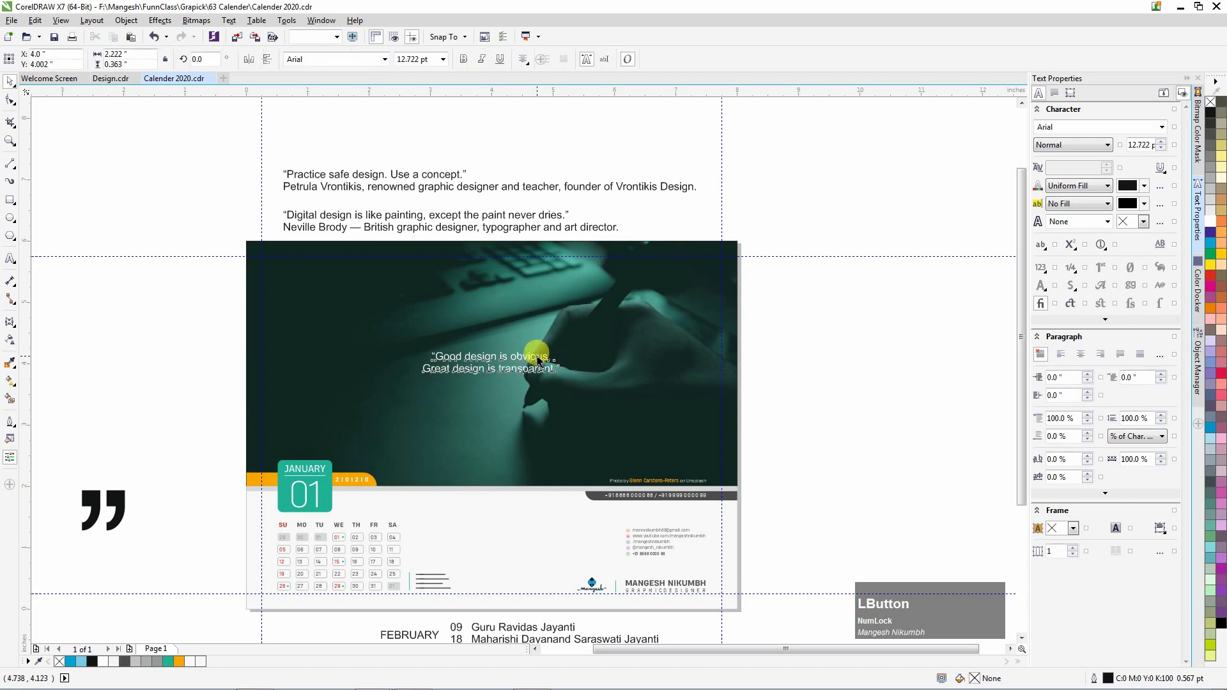
{"action": "scroll", "coordinate": [532, 356], "scroll_direction": "up", "scroll_amount": 1}
{"action": "left_click", "coordinate": [386, 59]}
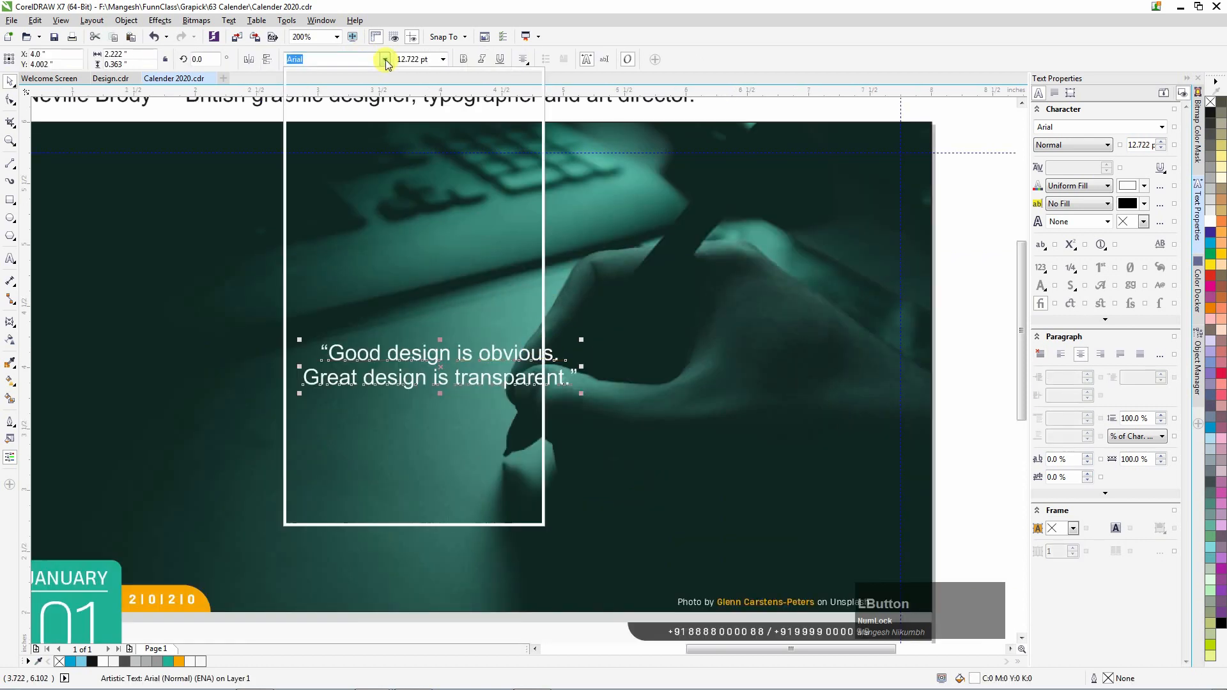
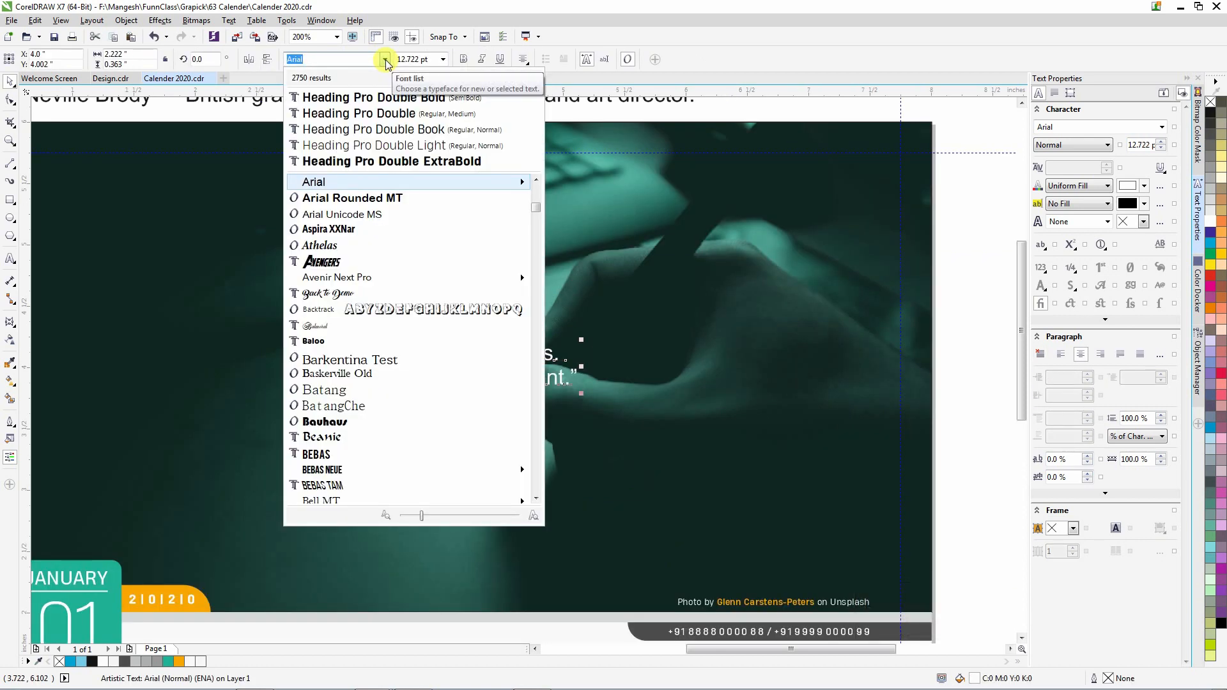
Set the January quote in Neato Serif Rough and enlarge it to about 22 pt.
{"action": "type", "text": "ne"}
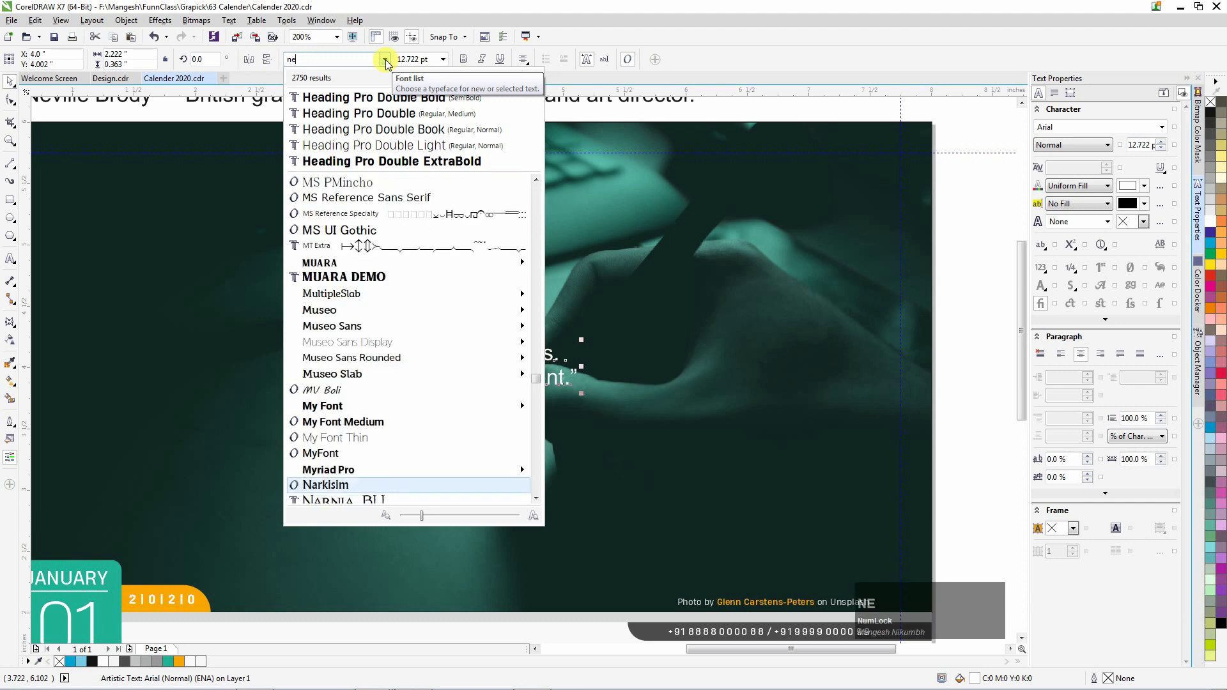
{"action": "key", "text": "Return"}
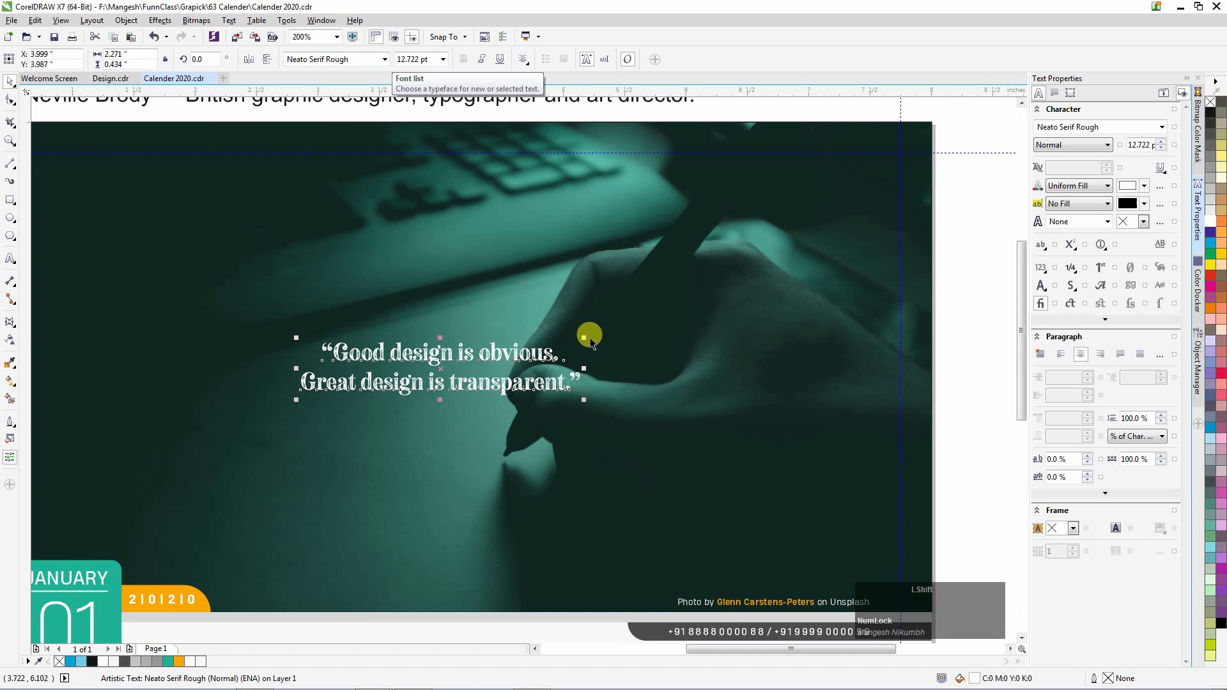
{"action": "left_click_drag", "start_coordinate": [585, 337], "coordinate": [690, 296]}
{"action": "scroll", "coordinate": [566, 339], "scroll_direction": "down", "scroll_amount": 1}
{"action": "left_click", "coordinate": [956, 443]}
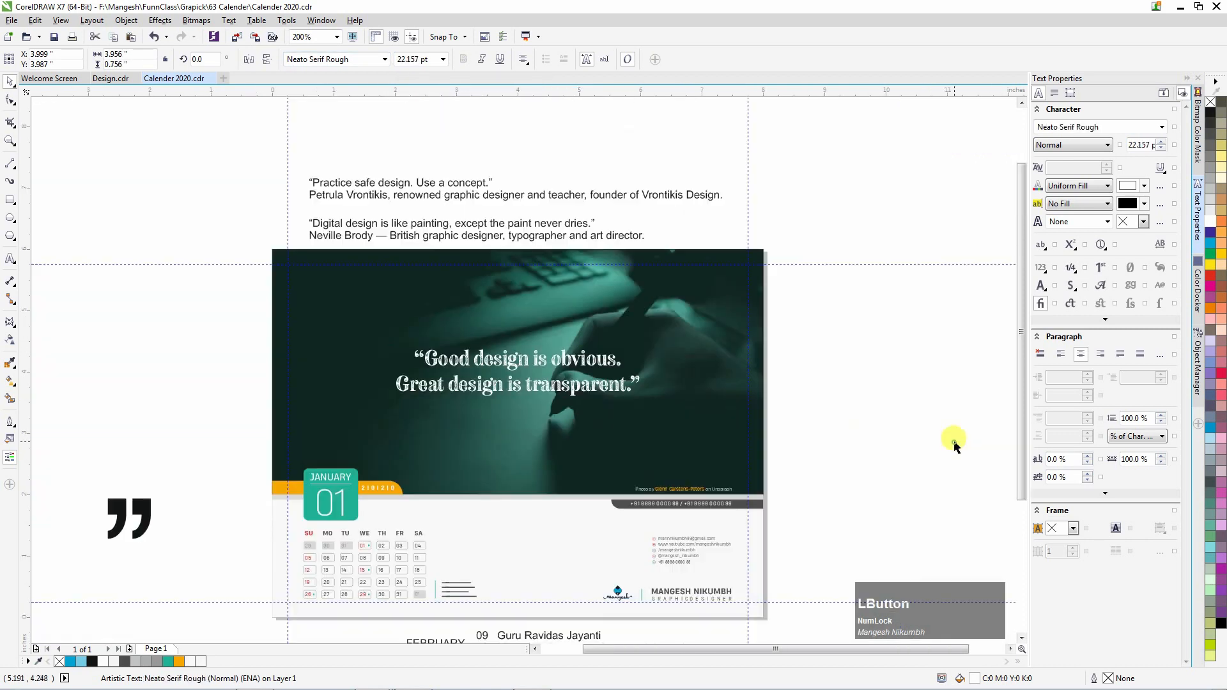
{"action": "scroll", "coordinate": [949, 453], "scroll_direction": "down", "scroll_amount": 1}
{"action": "scroll", "coordinate": [952, 458], "scroll_direction": "up", "scroll_amount": 1}
{"action": "left_click_drag", "start_coordinate": [934, 612], "coordinate": [1113, 629]}
{"action": "left_click", "coordinate": [846, 491]}
{"action": "scroll", "coordinate": [510, 370], "scroll_direction": "up", "scroll_amount": 1}
{"action": "left_click", "coordinate": [548, 337]}
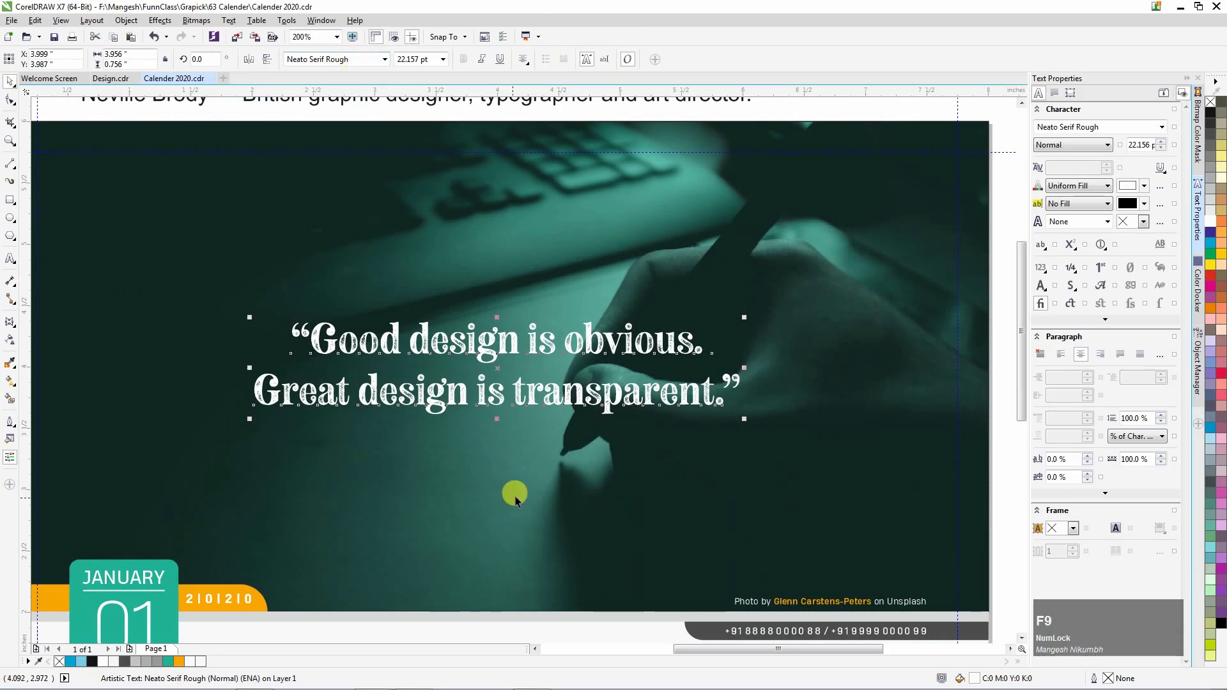
Enlarge the quote text further, to about 27 pt.
{"action": "scroll", "coordinate": [516, 498], "scroll_direction": "down", "scroll_amount": 1}
{"action": "left_click", "coordinate": [816, 445]}
{"action": "left_click", "coordinate": [561, 432]}
{"action": "left_click_drag", "start_coordinate": [629, 443], "coordinate": [659, 448]}
{"action": "left_click", "coordinate": [808, 433]}
Drop a copy of the quotation-mark shape onto the photo with an orange outline and no fill.
{"action": "left_click_drag", "start_coordinate": [128, 555], "coordinate": [395, 353]}
{"action": "right_click", "coordinate": [395, 352]}
{"action": "right_click", "coordinate": [182, 665]}
{"action": "left_click", "coordinate": [1212, 104]}
{"action": "scroll", "coordinate": [397, 356], "scroll_direction": "up", "scroll_amount": 2}
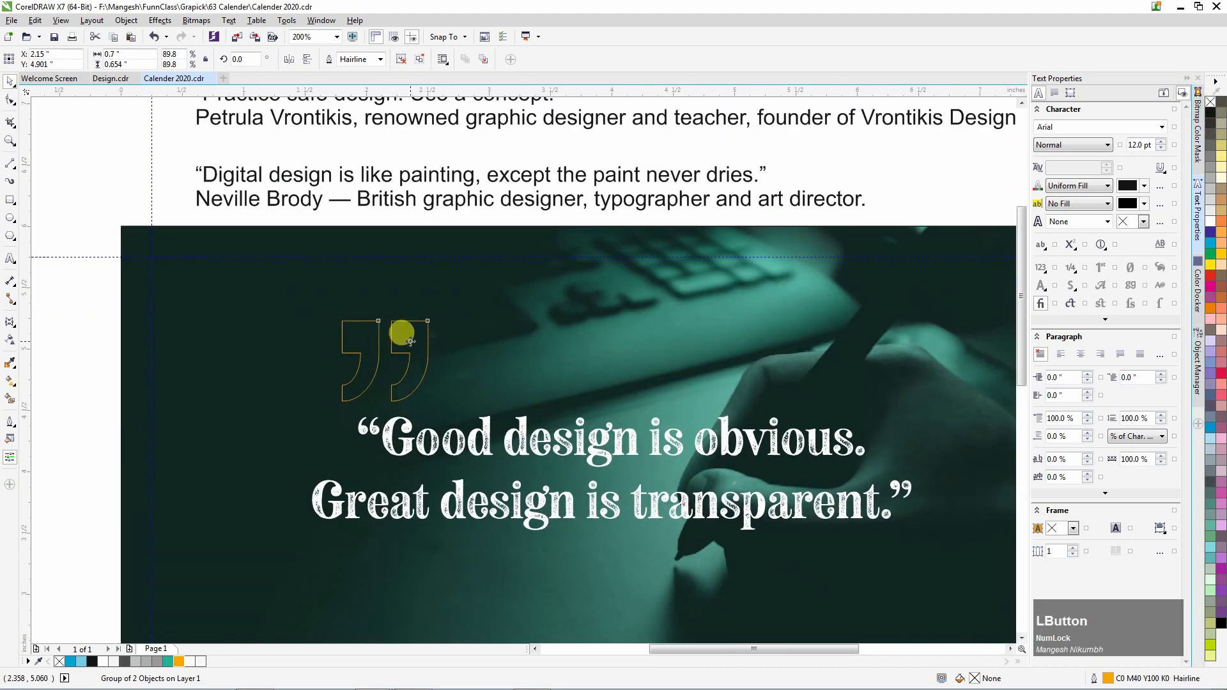
Rotate the quote mark 180° into an opening quote and draw a rectangle around the text.
{"action": "left_click_drag", "start_coordinate": [431, 318], "coordinate": [348, 430]}
{"action": "scroll", "coordinate": [348, 430], "scroll_direction": "down", "scroll_amount": 2}
{"action": "key", "text": "Escape"}
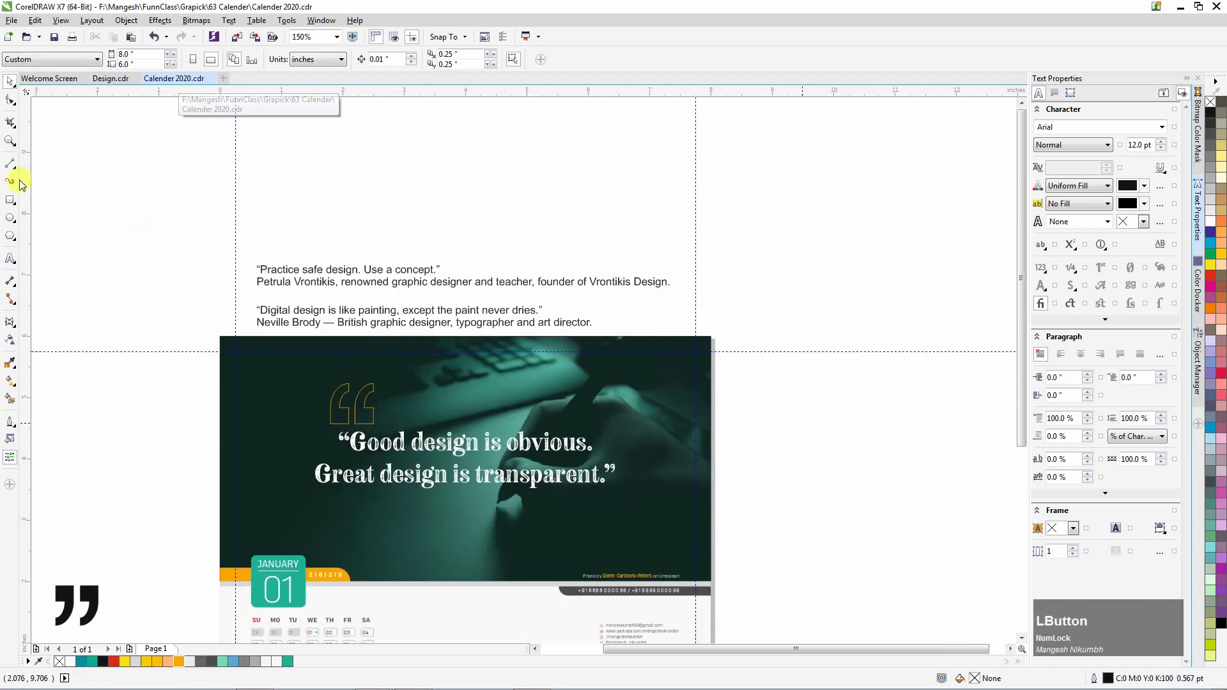
{"action": "left_click_drag", "start_coordinate": [326, 411], "coordinate": [578, 509]}
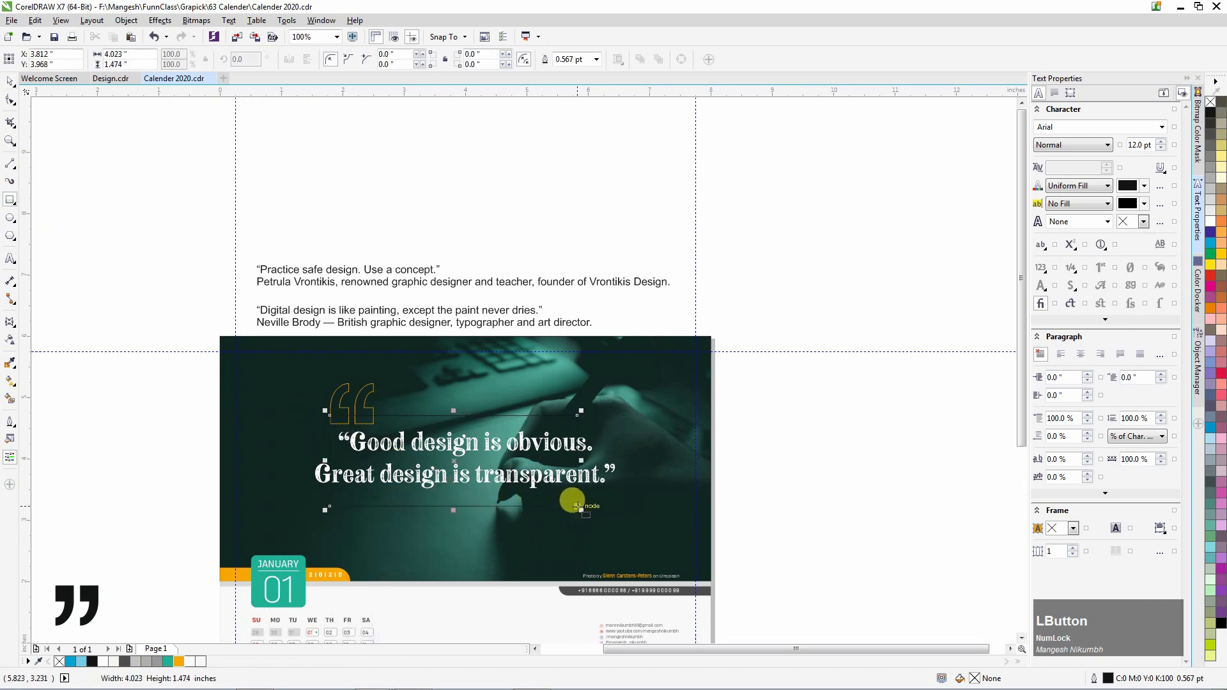
Give the rectangle around the quote a teal 1.5 pt outline.
{"action": "key", "text": "space"}
{"action": "scroll", "coordinate": [419, 511], "scroll_direction": "up", "scroll_amount": 1}
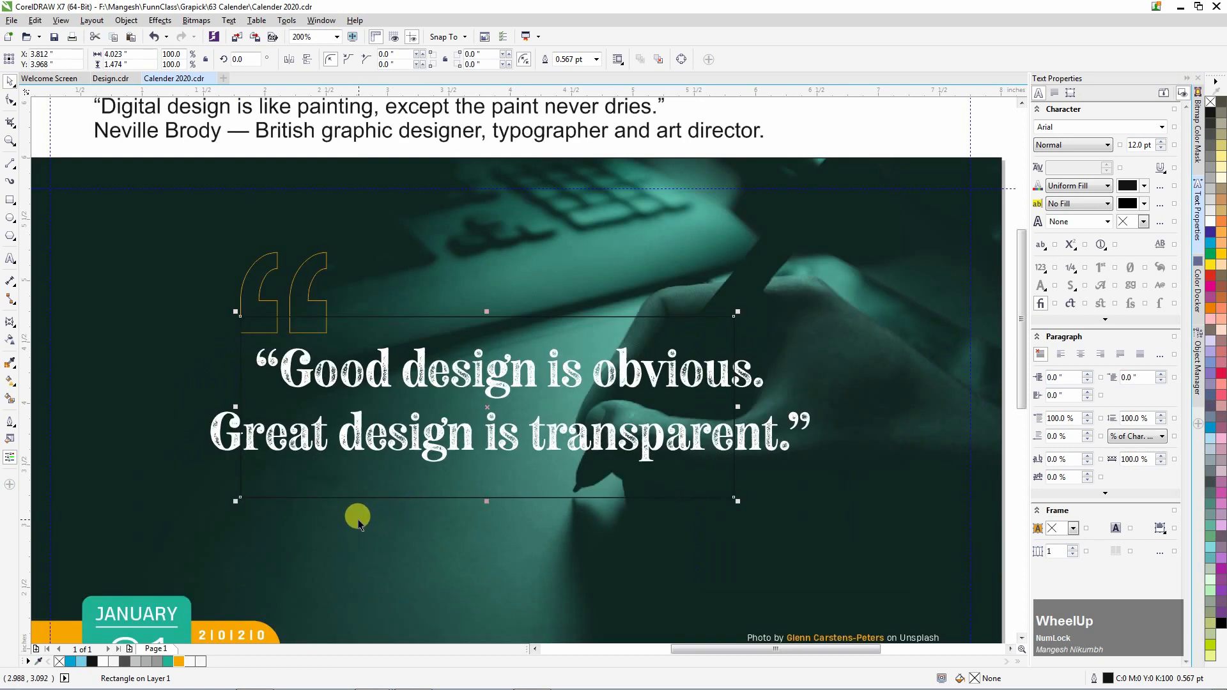
{"action": "right_click", "coordinate": [169, 663]}
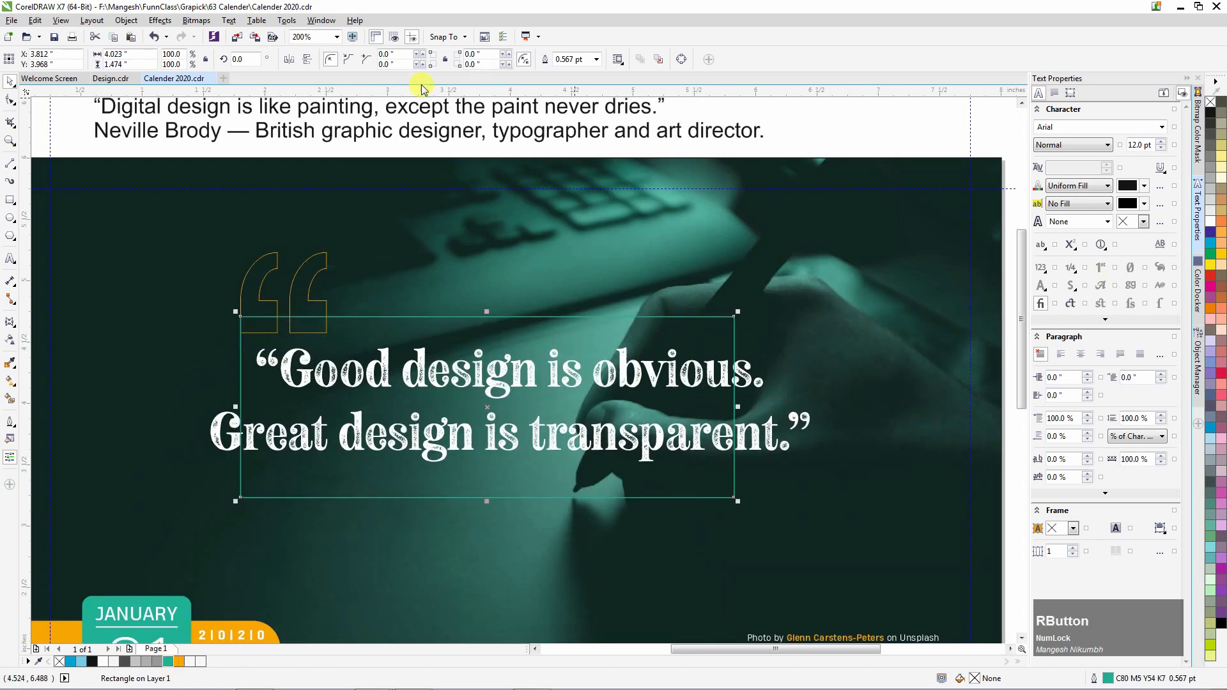
{"action": "left_click", "coordinate": [596, 59]}
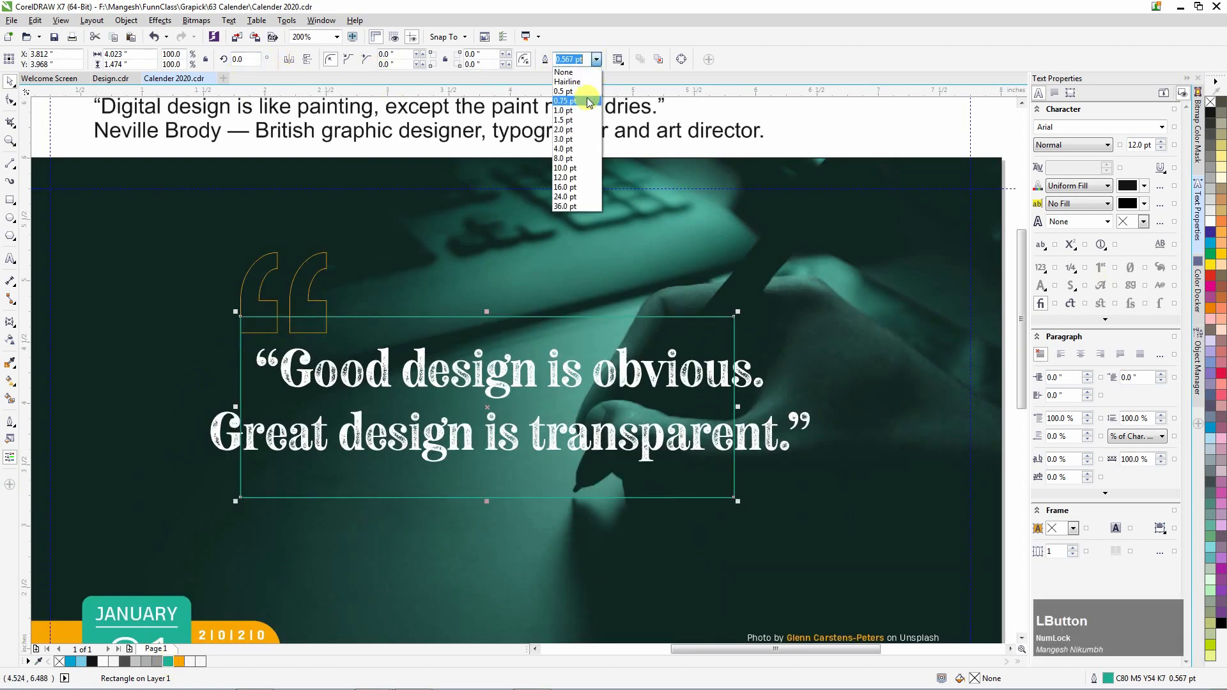
{"action": "left_click", "coordinate": [566, 111]}
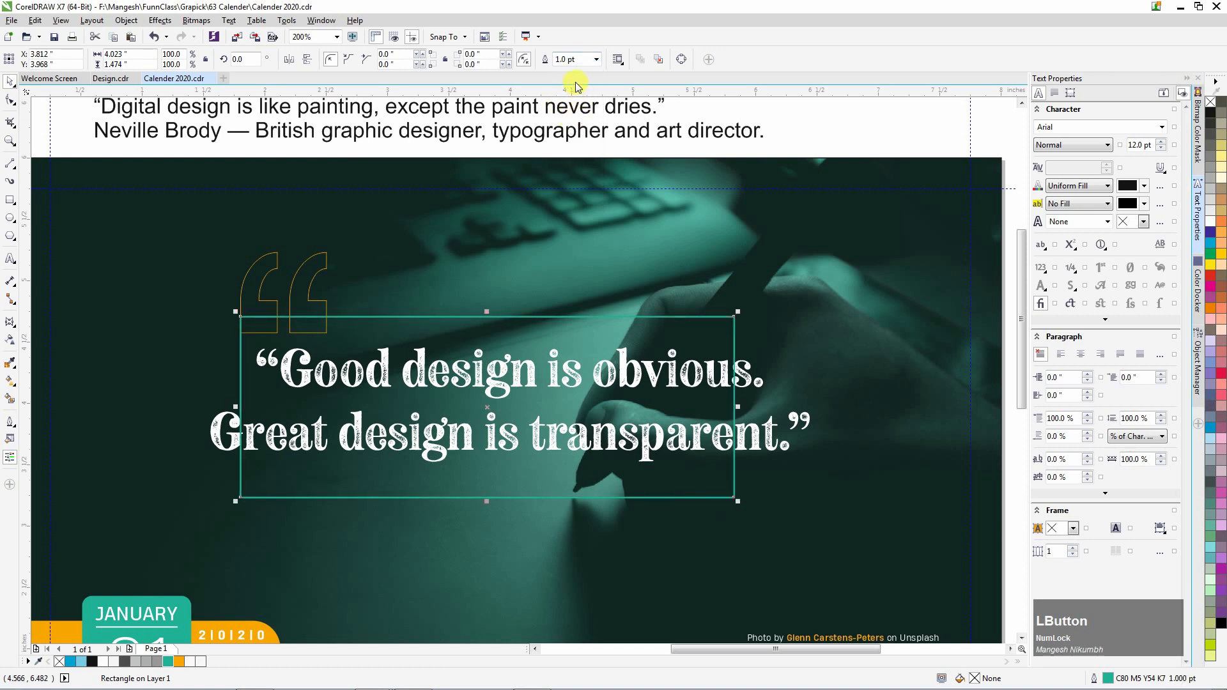
{"action": "left_click", "coordinate": [595, 59]}
{"action": "left_click", "coordinate": [568, 120]}
Thicken the orange quote-mark outline to 1.5 pt to match.
{"action": "left_click", "coordinate": [308, 260]}
{"action": "left_click", "coordinate": [597, 59]}
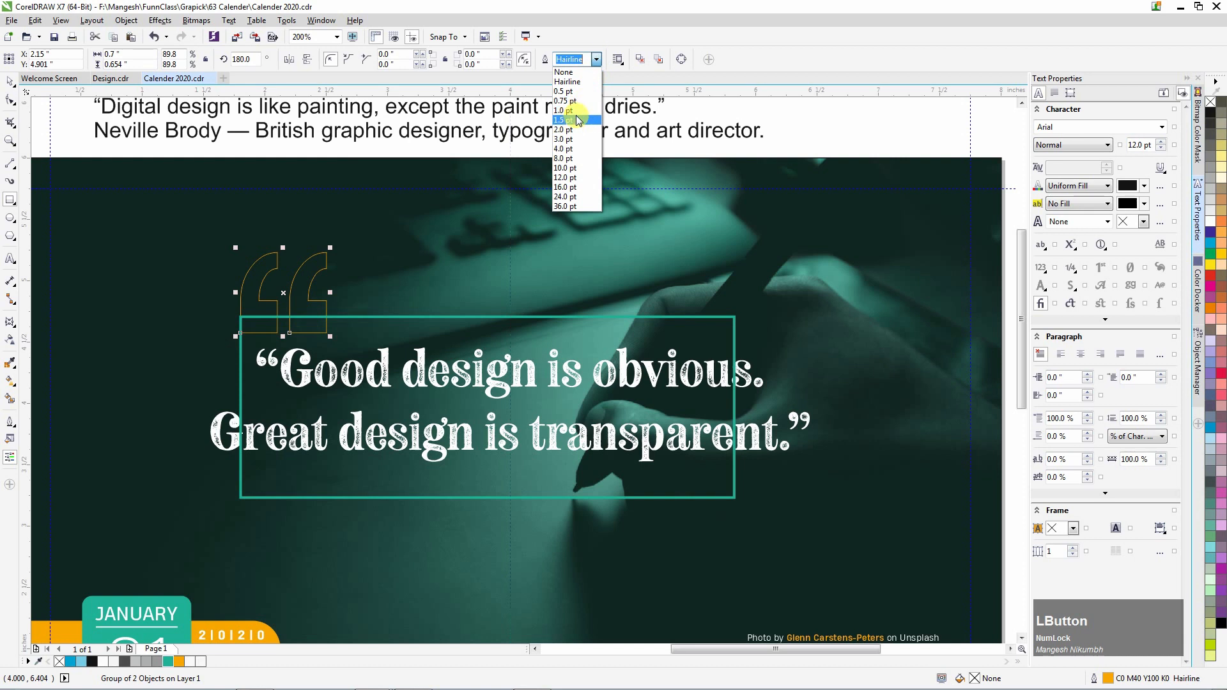
{"action": "left_click", "coordinate": [568, 120]}
{"action": "left_click", "coordinate": [428, 315]}
Convert the teal frame to curves and add a node on its top edge.
{"action": "right_click", "coordinate": [464, 316]}
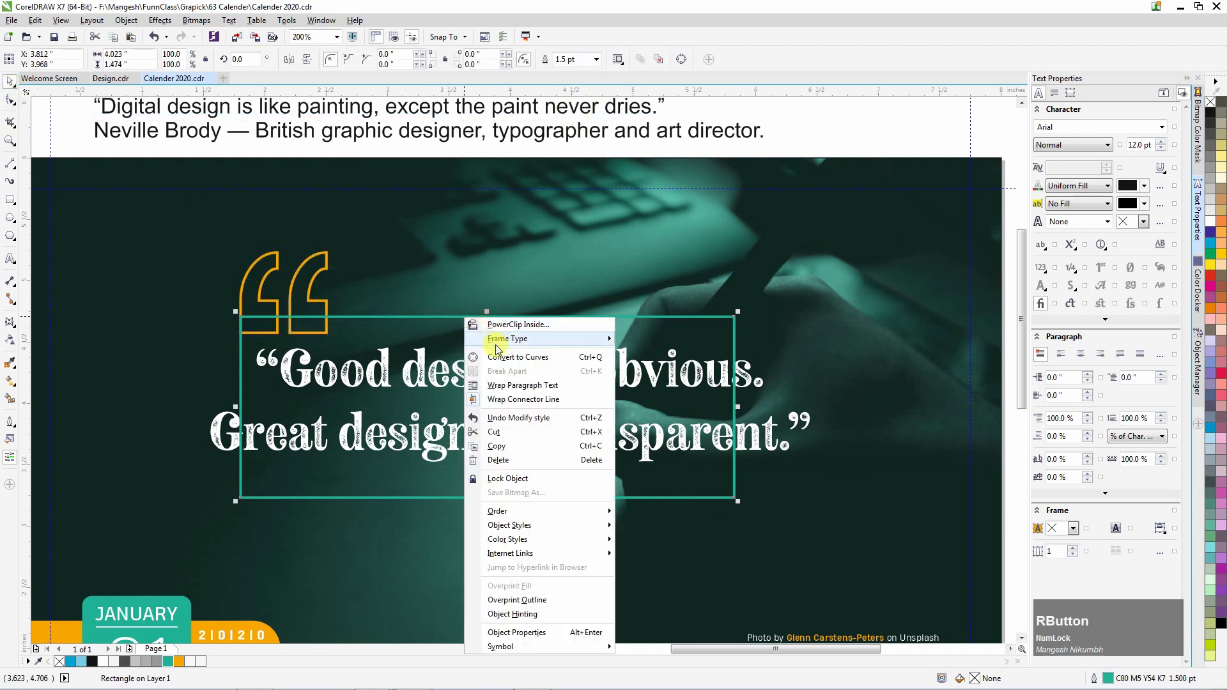
{"action": "left_click", "coordinate": [531, 358]}
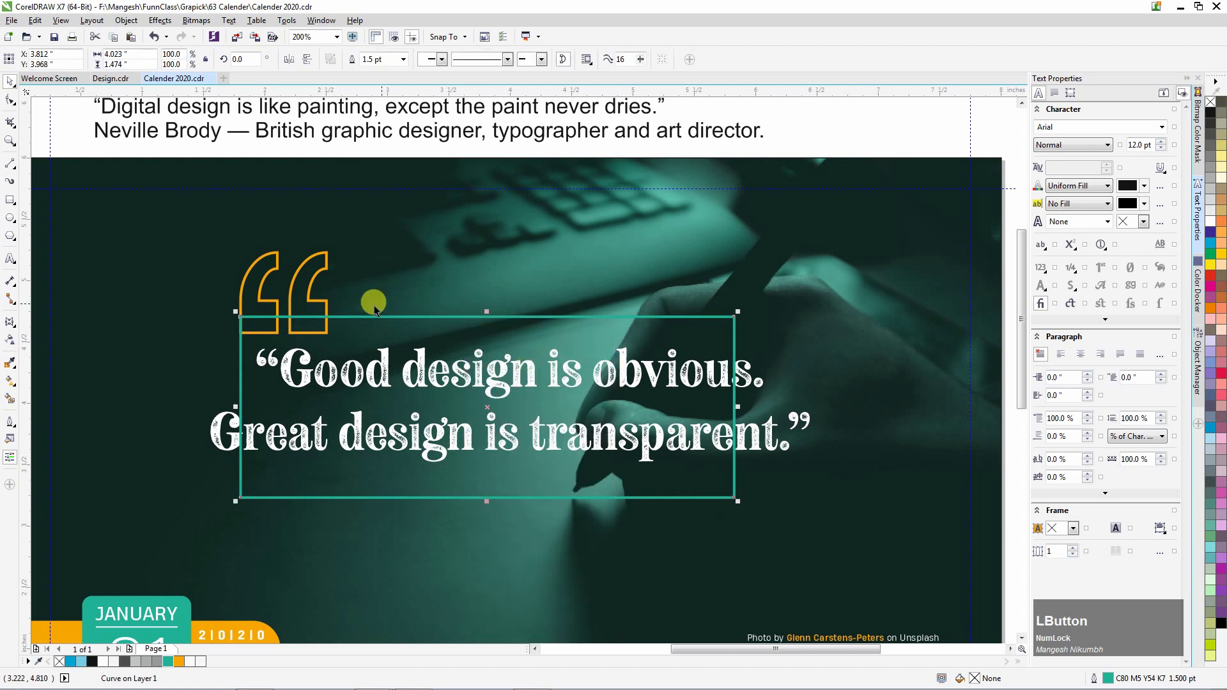
{"action": "left_click", "coordinate": [11, 99]}
{"action": "left_click", "coordinate": [299, 319]}
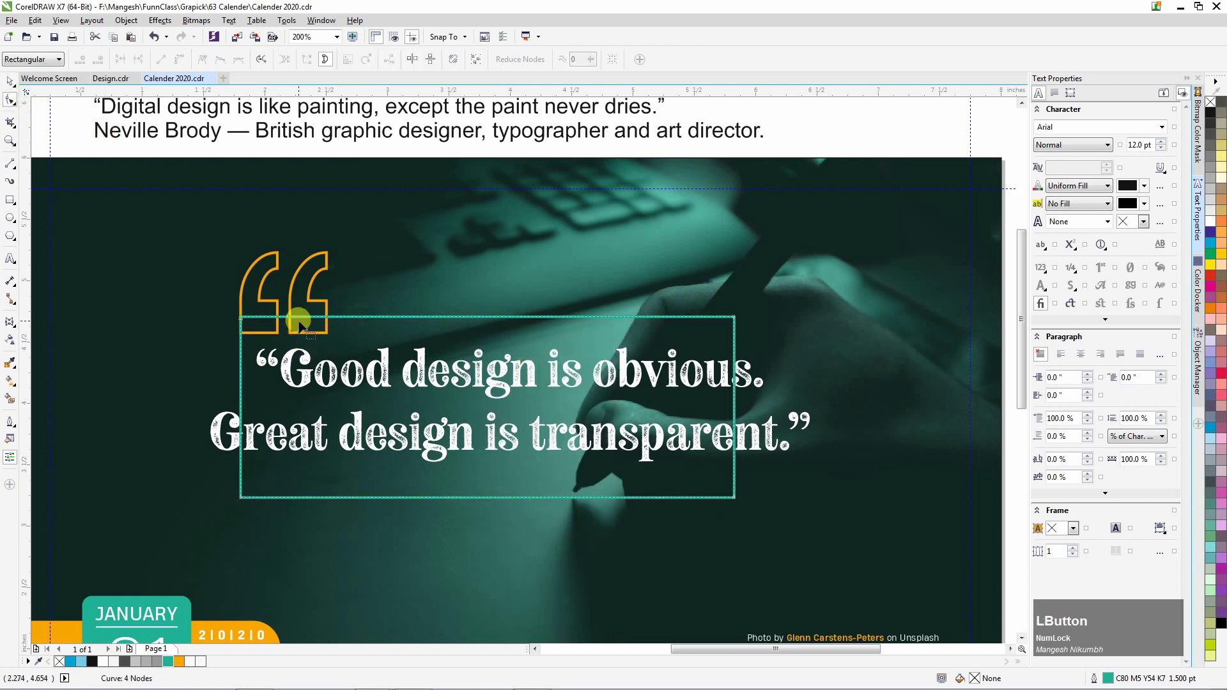
{"action": "left_click", "coordinate": [343, 320]}
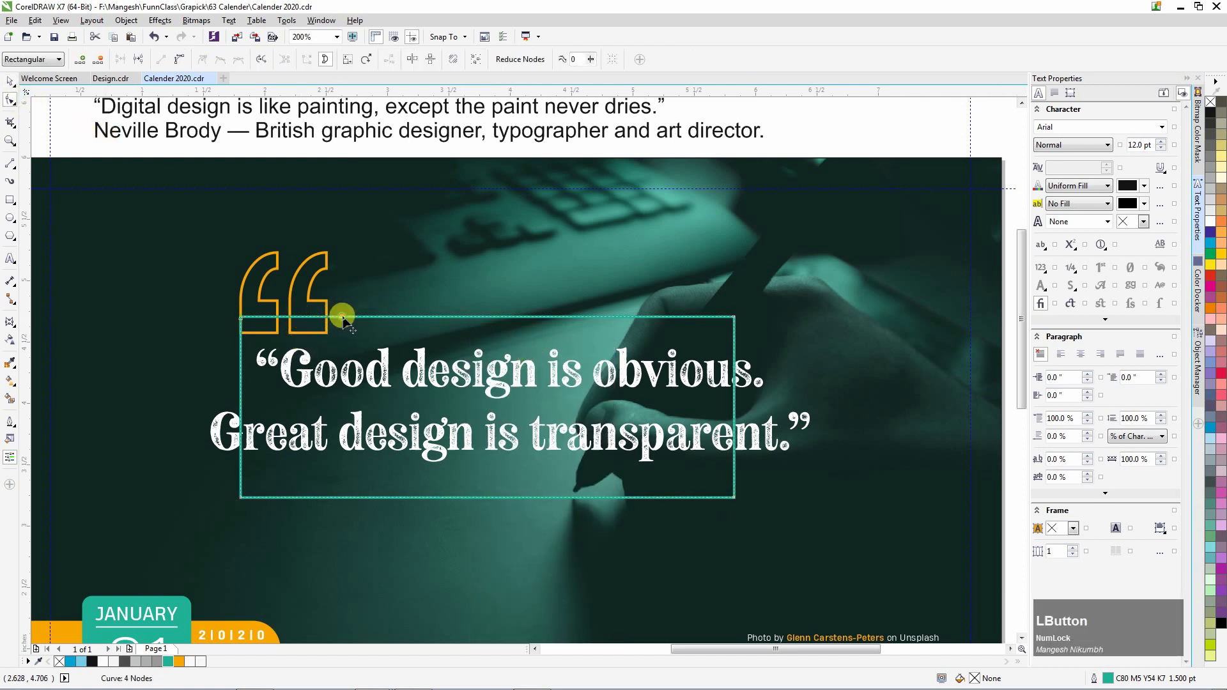
{"action": "left_click", "coordinate": [244, 365]}
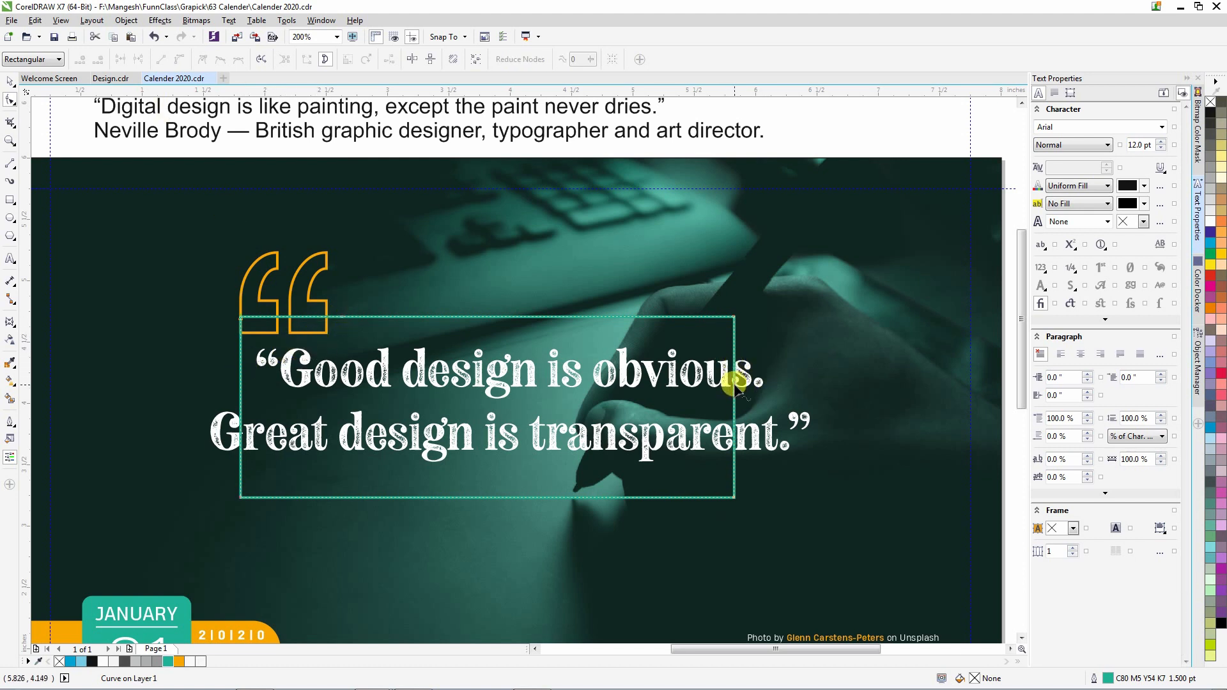
Break the frame open and delete its left and bottom edges, leaving a bracket line.
{"action": "key", "text": "space"}
{"action": "left_click_drag", "start_coordinate": [690, 486], "coordinate": [571, 493]}
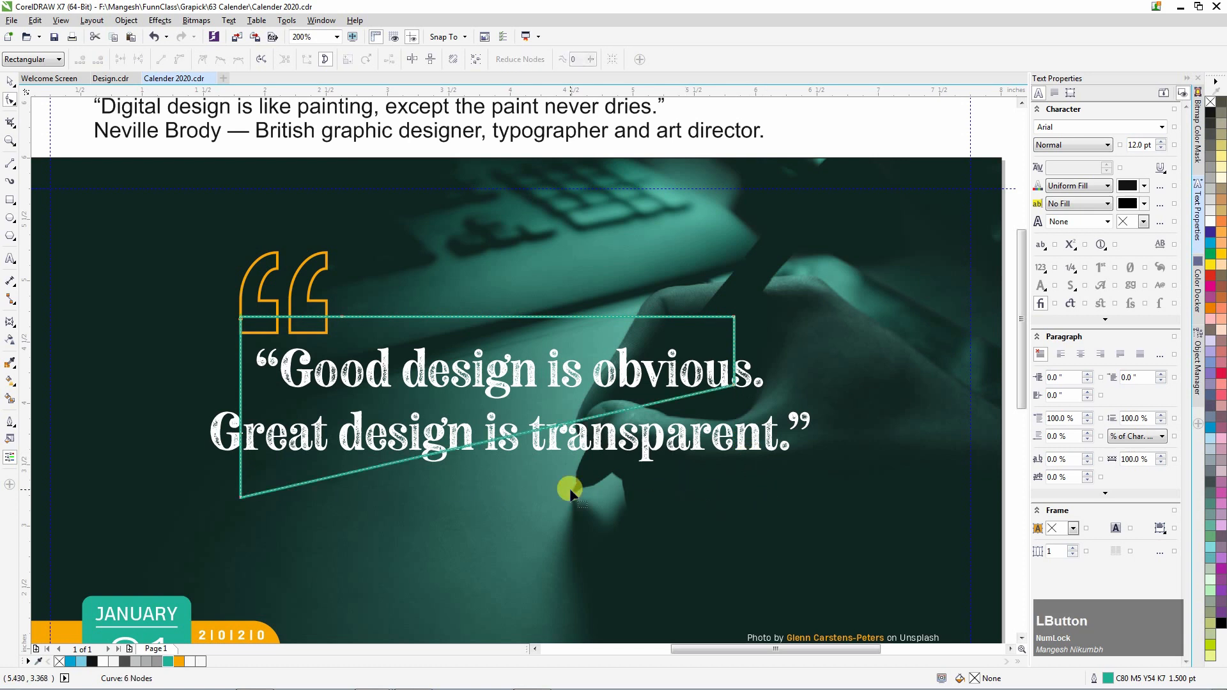
{"action": "left_click_drag", "start_coordinate": [279, 516], "coordinate": [232, 479]}
{"action": "left_click", "coordinate": [145, 61]}
{"action": "key", "text": "Delete"}
{"action": "key", "text": "space"}
{"action": "key", "text": "space"}
{"action": "left_click_drag", "start_coordinate": [241, 317], "coordinate": [267, 325]}
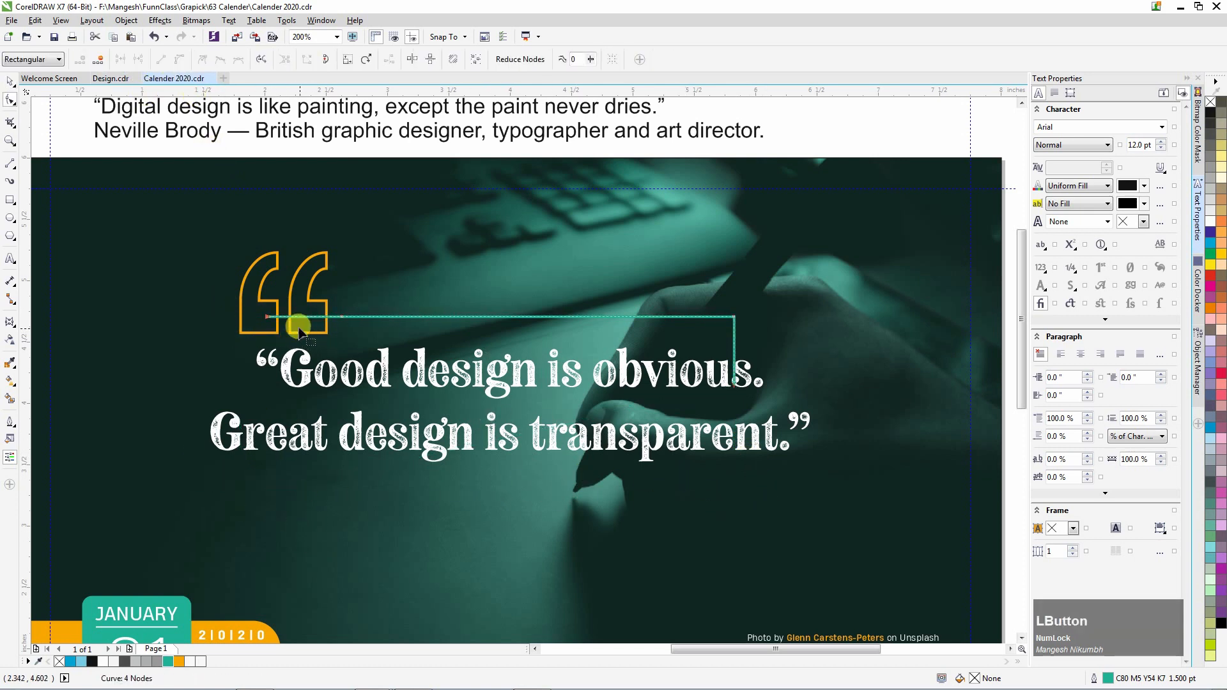
{"action": "key", "text": "space"}
Move the orange quote marks onto the teal line and group them together.
{"action": "left_click", "coordinate": [334, 330]}
{"action": "left_click_drag", "start_coordinate": [347, 341], "coordinate": [351, 357]}
{"action": "left_click", "coordinate": [470, 316], "text": "shift"}
{"action": "left_click", "coordinate": [553, 61]}
Make a mirrored copy of the quote-mark bracket below the quote text, flipped horizontally and vertically.
{"action": "left_click_drag", "start_coordinate": [490, 264], "coordinate": [490, 412]}
{"action": "right_click", "coordinate": [491, 412]}
{"action": "left_click", "coordinate": [290, 59]}
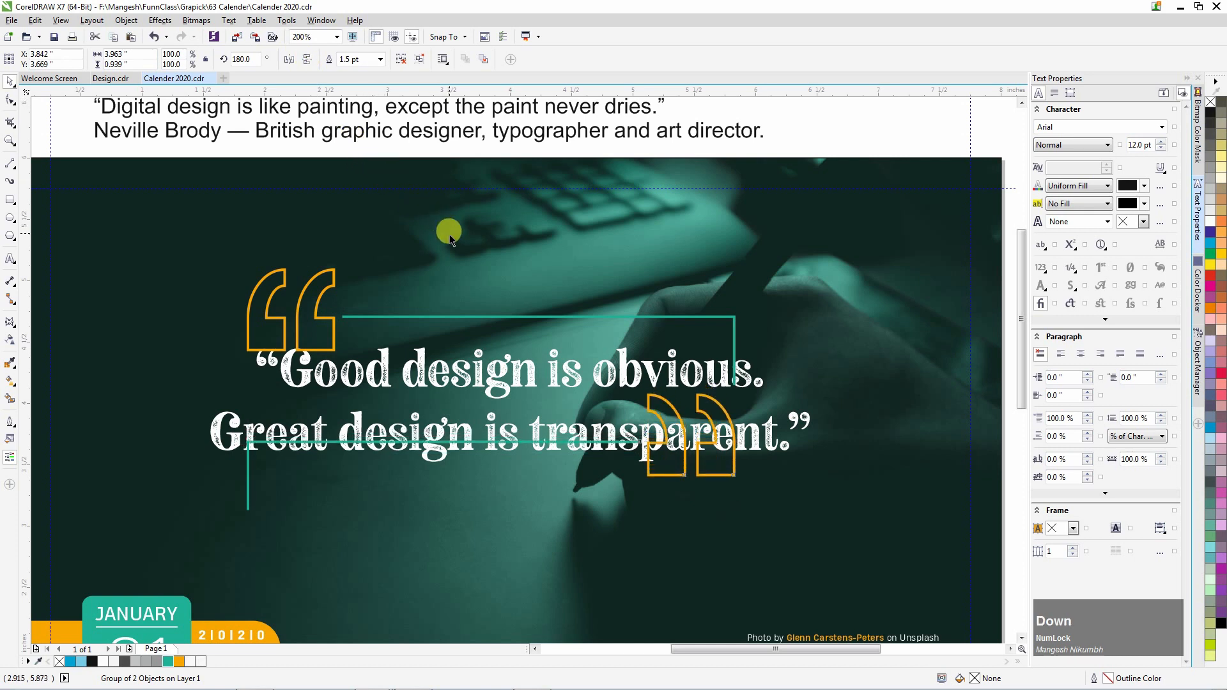
{"action": "left_click", "coordinate": [307, 60]}
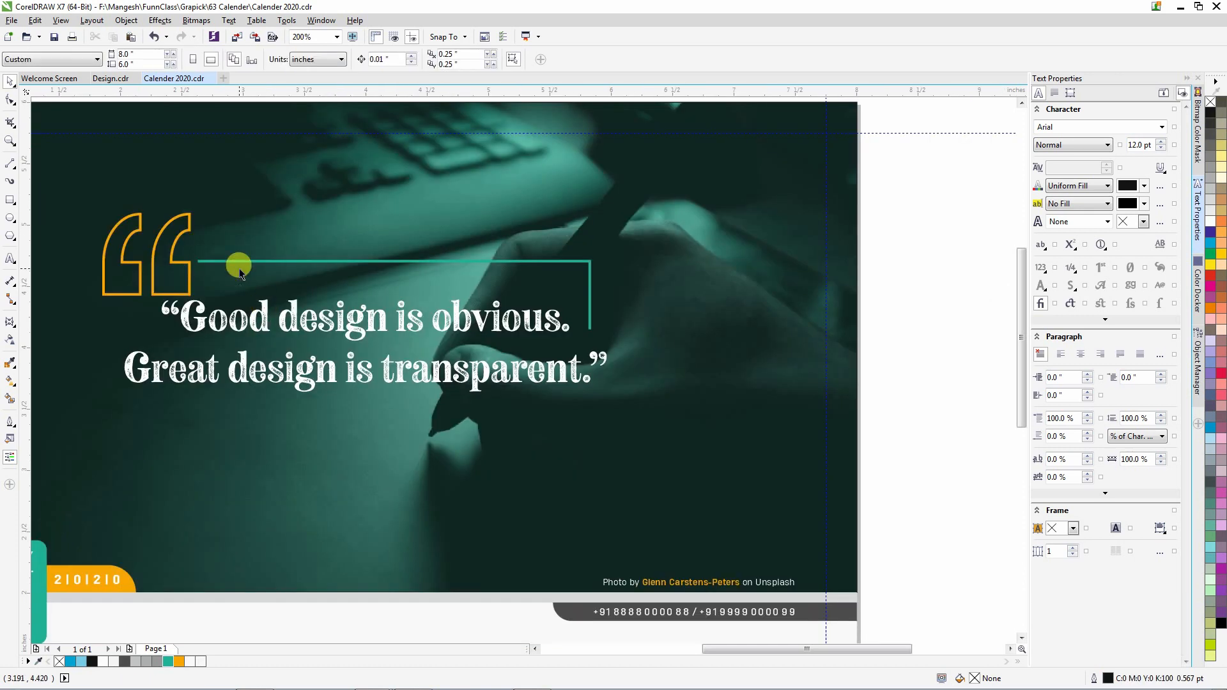
Set the quote text to 18 pt and delete its typed closing quote mark.
{"action": "left_click", "coordinate": [247, 309]}
{"action": "type", "text": "18"}
{"action": "key", "text": "Return"}
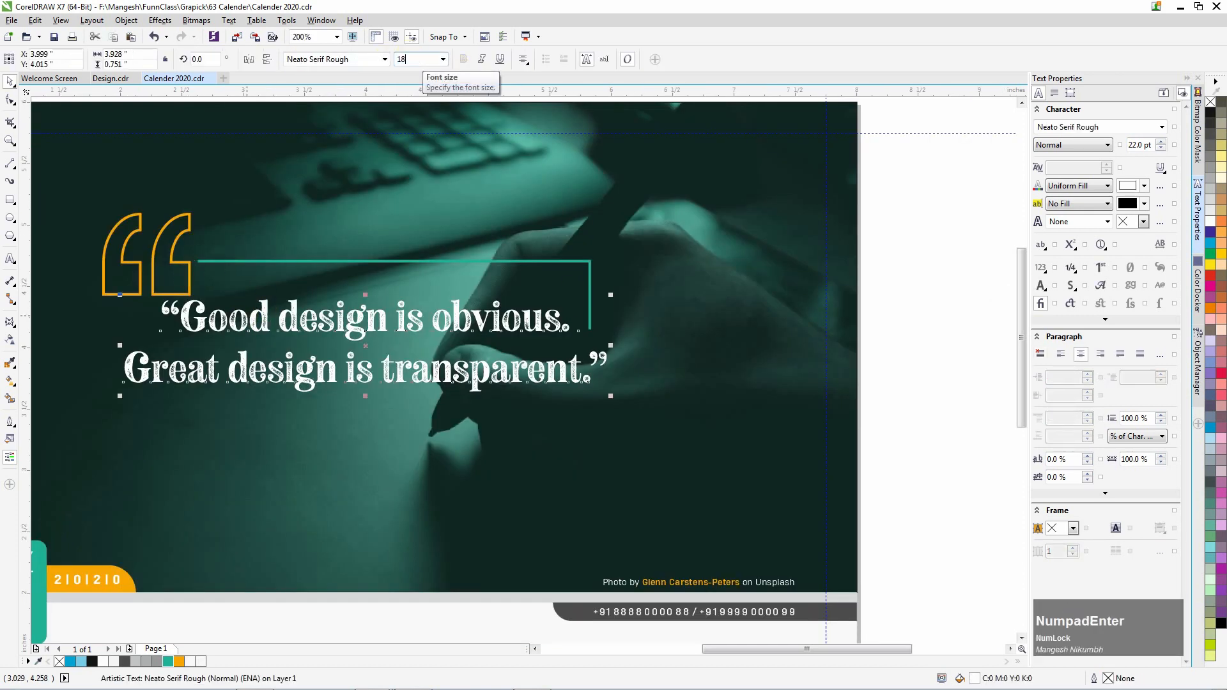
{"action": "key", "text": "F8"}
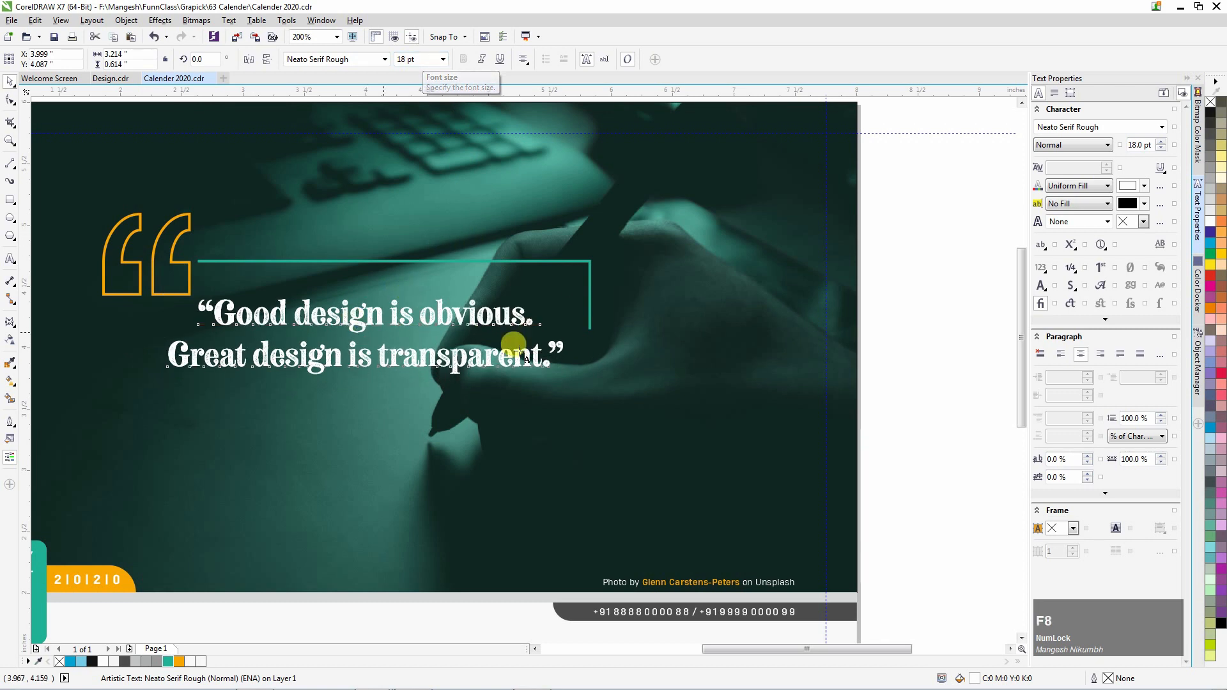
{"action": "key", "text": "BackSpace"}
{"action": "key", "text": "BackSpace"}
Shrink the quote-mark group, ungroup it, and shorten the teal line from its right end.
{"action": "left_click", "coordinate": [10, 81]}
{"action": "left_click", "coordinate": [186, 255]}
{"action": "left_click_drag", "start_coordinate": [98, 209], "coordinate": [312, 262]}
{"action": "left_click", "coordinate": [402, 60]}
{"action": "left_click", "coordinate": [877, 326]}
{"action": "left_click", "coordinate": [612, 267]}
{"action": "left_click", "coordinate": [10, 100]}
{"action": "left_click_drag", "start_coordinate": [612, 314], "coordinate": [539, 313]}
Create a left-right mirrored copy of the quote mark and line below the text, grouped.
{"action": "key", "text": "space"}
{"action": "left_click", "coordinate": [297, 260], "text": "shift"}
{"action": "left_click_drag", "start_coordinate": [391, 224], "coordinate": [390, 404]}
{"action": "right_click", "coordinate": [381, 355]}
{"action": "left_click", "coordinate": [290, 59]}
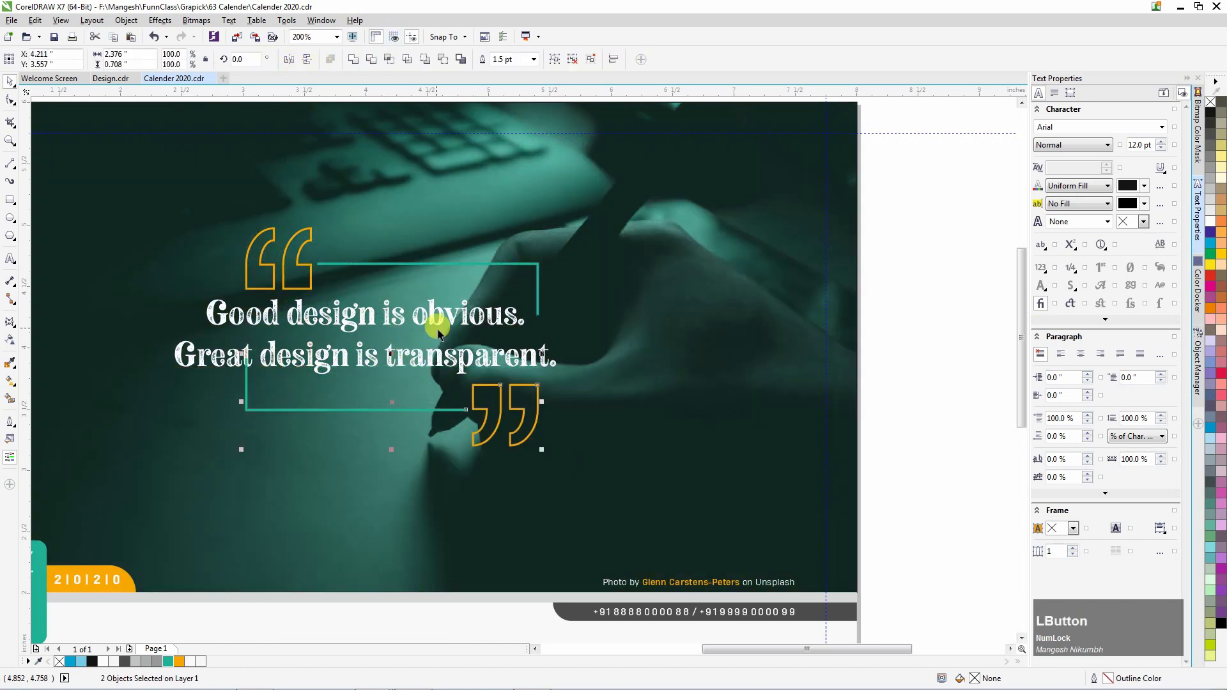
{"action": "key", "text": "Down"}
{"action": "key", "text": "Down"}
{"action": "key", "text": "Down"}
{"action": "key", "text": "Down"}
{"action": "key", "text": "Down"}
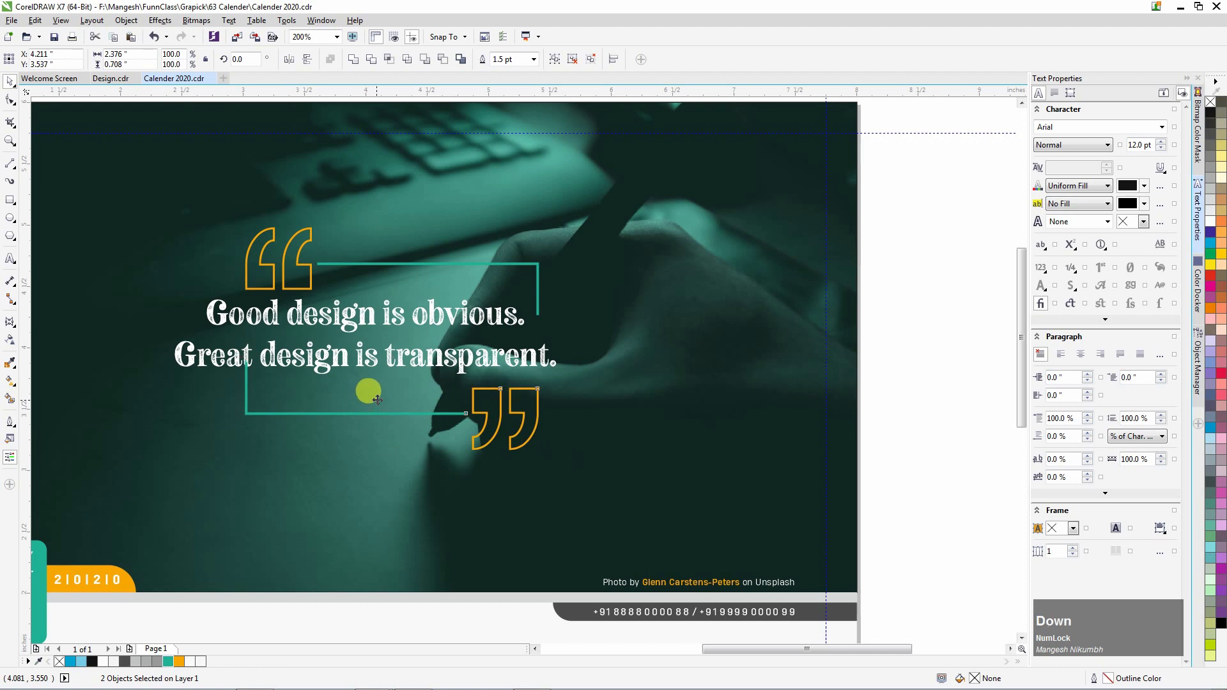
{"action": "key", "text": "ctrl+g"}
Group the top quote mark and line, group both quote groups, and centre them on the photo.
{"action": "left_click", "coordinate": [306, 264]}
{"action": "left_click", "coordinate": [335, 264], "text": "shift"}
{"action": "key", "text": "ctrl+g"}
{"action": "left_click", "coordinate": [502, 413], "text": "shift"}
{"action": "key", "text": "ctrl+g"}
{"action": "left_click", "coordinate": [679, 377], "text": "shift"}
{"action": "key", "text": "e"}
{"action": "key", "text": "c"}
Centre the quote text horizontally and vertically on the photo.
{"action": "left_click", "coordinate": [930, 350]}
{"action": "left_click", "coordinate": [481, 321]}
{"action": "left_click", "coordinate": [671, 348], "text": "shift"}
{"action": "key", "text": "e"}
{"action": "key", "text": "c"}
{"action": "left_click", "coordinate": [934, 348]}
Nudge the top and bottom quote groups to adjust their spacing around the text.
{"action": "left_click", "coordinate": [511, 291]}
{"action": "key", "text": "Up"}
{"action": "key", "text": "Up"}
{"action": "key", "text": "Up"}
{"action": "key", "text": "Up"}
{"action": "key", "text": "Up"}
{"action": "key", "text": "Up"}
{"action": "key", "text": "Up"}
{"action": "key", "text": "Up"}
{"action": "key", "text": "Up"}
{"action": "key", "text": "Up"}
{"action": "key", "text": "Up"}
{"action": "key", "text": "Up"}
{"action": "key", "text": "Up"}
{"action": "key", "text": "Up"}
{"action": "key", "text": "Up"}
{"action": "key", "text": "Up"}
{"action": "left_click", "coordinate": [494, 399]}
{"action": "key", "text": "Down"}
{"action": "key", "text": "Down"}
{"action": "key", "text": "Down"}
{"action": "key", "text": "Down"}
{"action": "key", "text": "Down"}
{"action": "key", "text": "Down"}
{"action": "key", "text": "Down"}
{"action": "key", "text": "Down"}
{"action": "key", "text": "Down"}
{"action": "key", "text": "Down"}
{"action": "key", "text": "Down"}
{"action": "key", "text": "Down"}
{"action": "key", "text": "Down"}
{"action": "key", "text": "Down"}
{"action": "key", "text": "Down"}
{"action": "key", "text": "Down"}
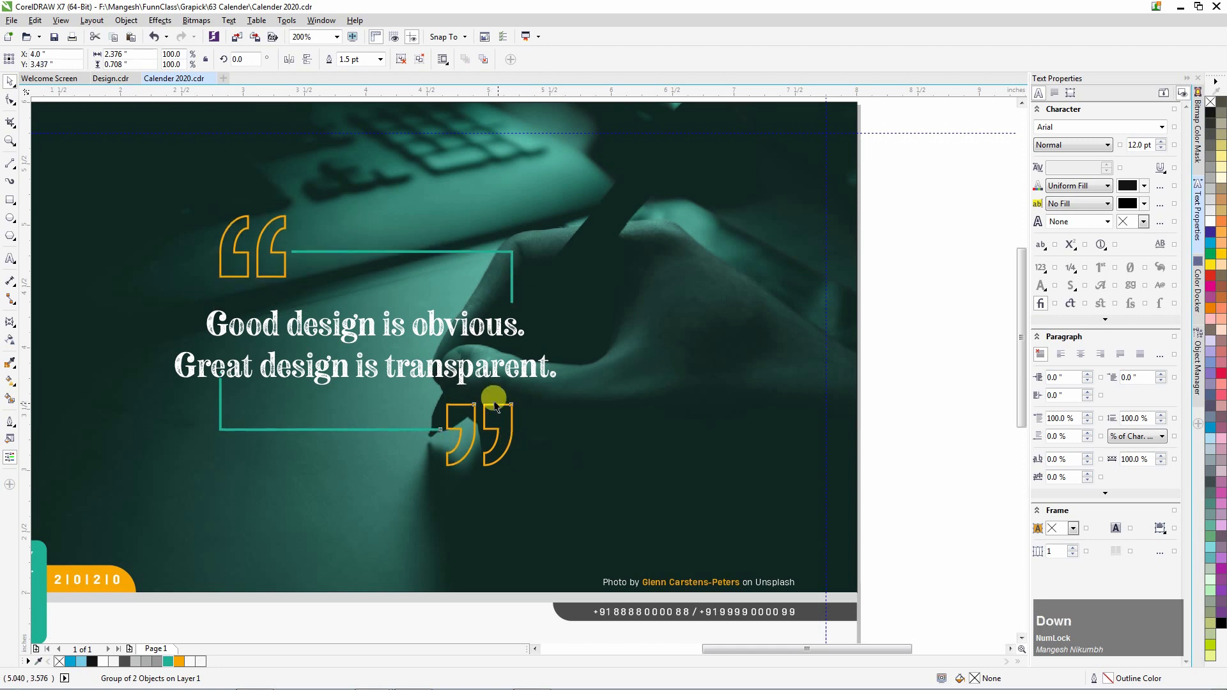
{"action": "left_click", "coordinate": [520, 385]}
{"action": "key", "text": "Up"}
Group the two quote groups and centre them on the quote text.
{"action": "left_click", "coordinate": [340, 217], "text": "shift"}
{"action": "key", "text": "ctrl+g"}
{"action": "left_click", "coordinate": [405, 293], "text": "shift"}
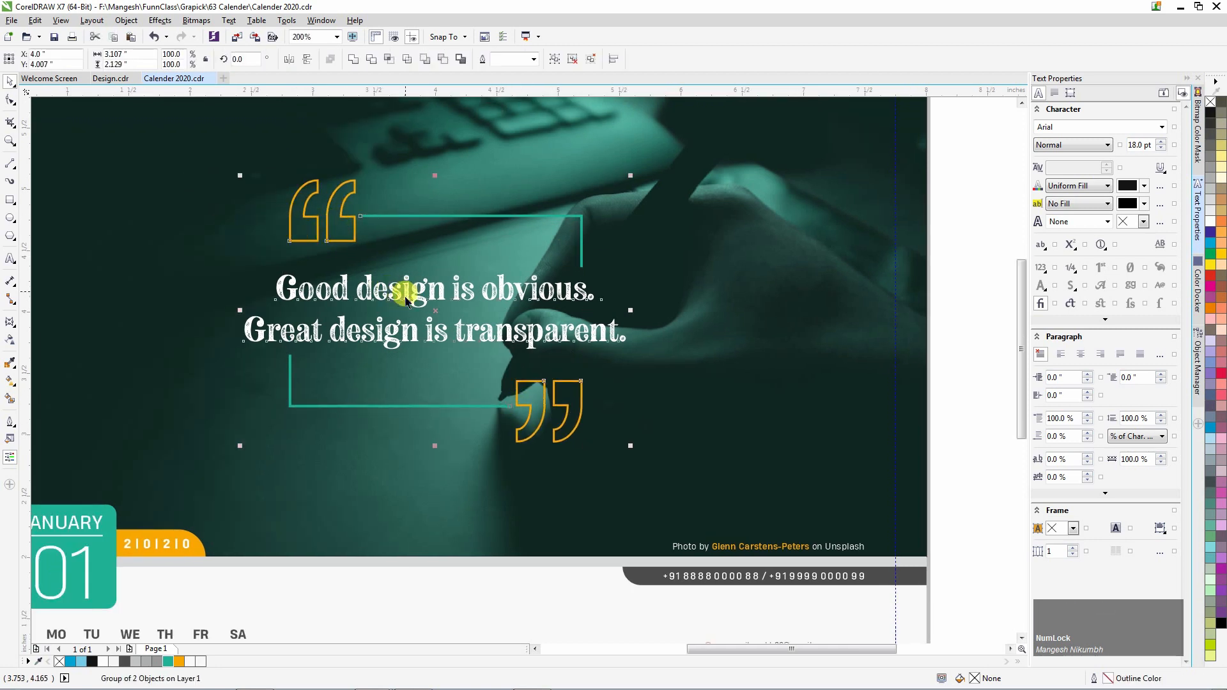
{"action": "key", "text": "e"}
{"action": "key", "text": "c"}
{"action": "scroll", "coordinate": [608, 403], "scroll_direction": "up", "scroll_amount": 3}
Halve the grey strip's height and move the phone-number strip up against it.
{"action": "left_click", "coordinate": [603, 452]}
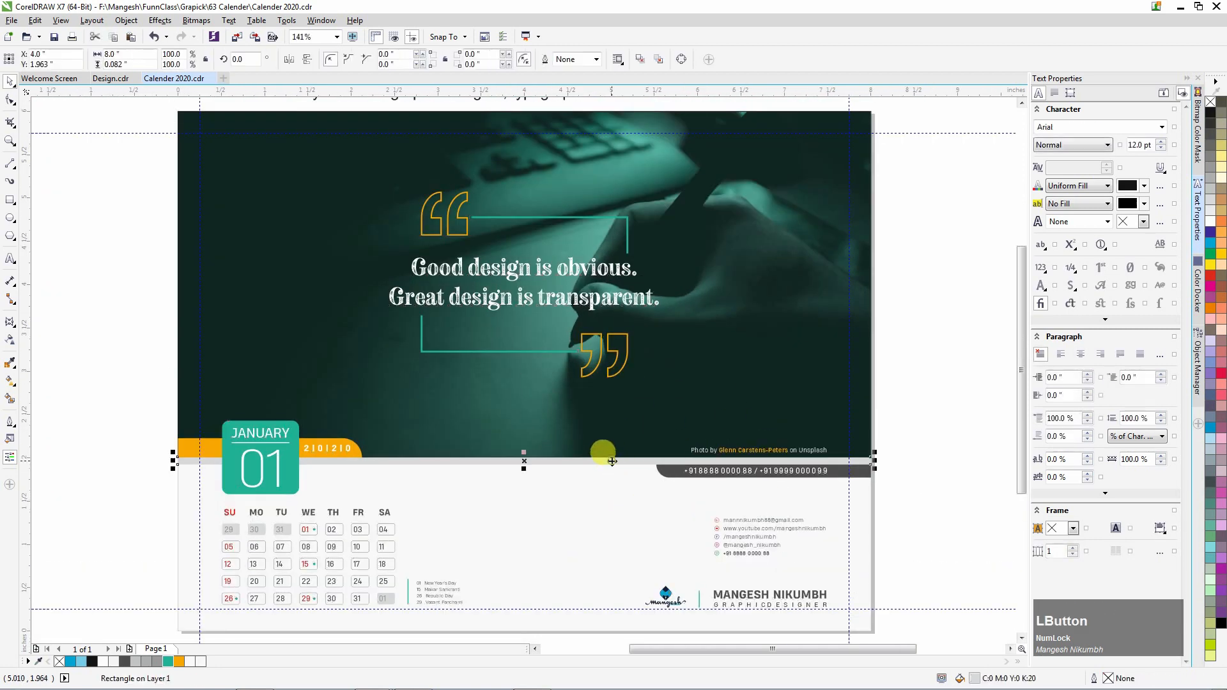
{"action": "scroll", "coordinate": [602, 452], "scroll_direction": "down", "scroll_amount": 2}
{"action": "left_click_drag", "start_coordinate": [477, 450], "coordinate": [477, 434]}
{"action": "scroll", "coordinate": [480, 434], "scroll_direction": "up", "scroll_amount": 3}
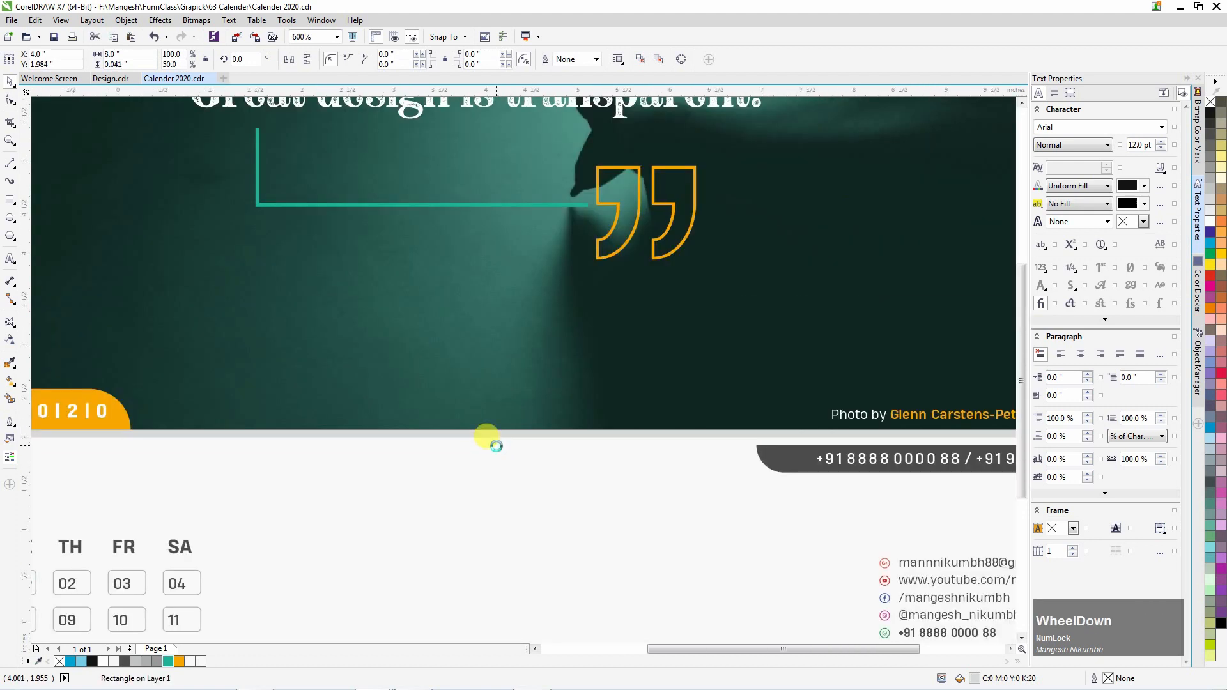
{"action": "left_click", "coordinate": [671, 450]}
{"action": "scroll", "coordinate": [756, 446], "scroll_direction": "up", "scroll_amount": 2}
{"action": "left_click", "coordinate": [752, 469], "text": "shift"}
{"action": "left_click_drag", "start_coordinate": [752, 448], "coordinate": [748, 435]}
Select every object on the January page, copy it with Edit > Copy, then deselect.
{"action": "key", "text": "F4"}
{"action": "scroll", "coordinate": [707, 460], "scroll_direction": "up", "scroll_amount": 2}
{"action": "left_click", "coordinate": [561, 348]}
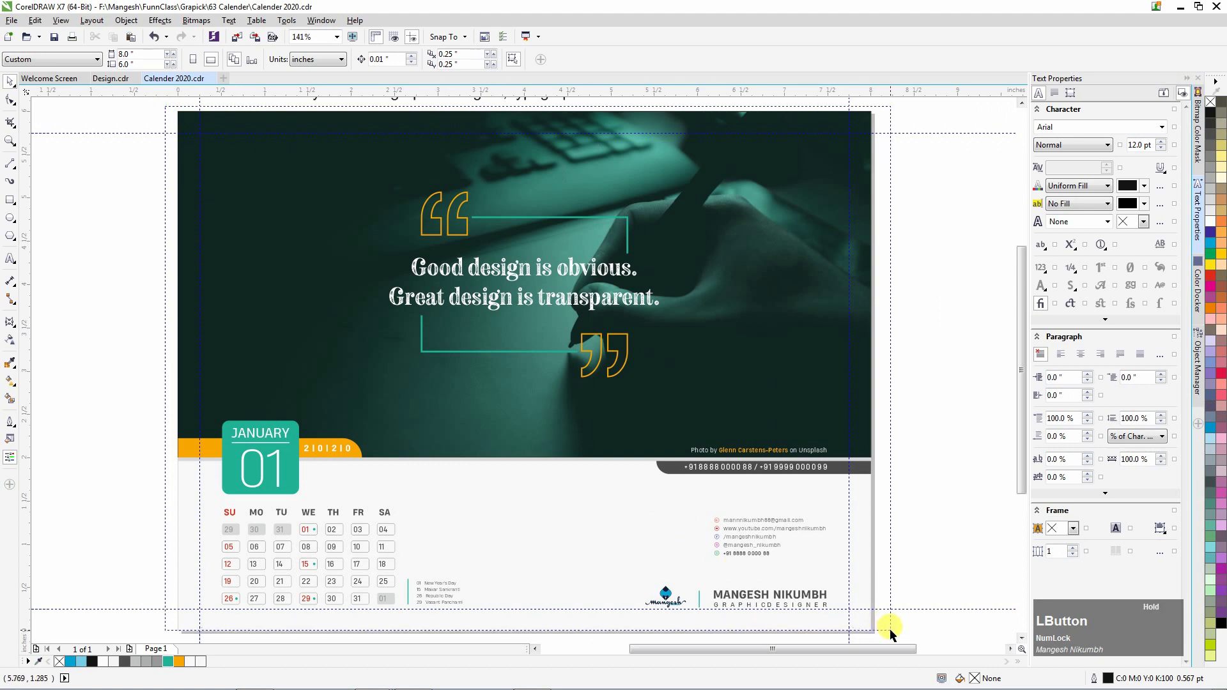
{"action": "left_click", "coordinate": [683, 383]}
{"action": "left_click", "coordinate": [34, 20]}
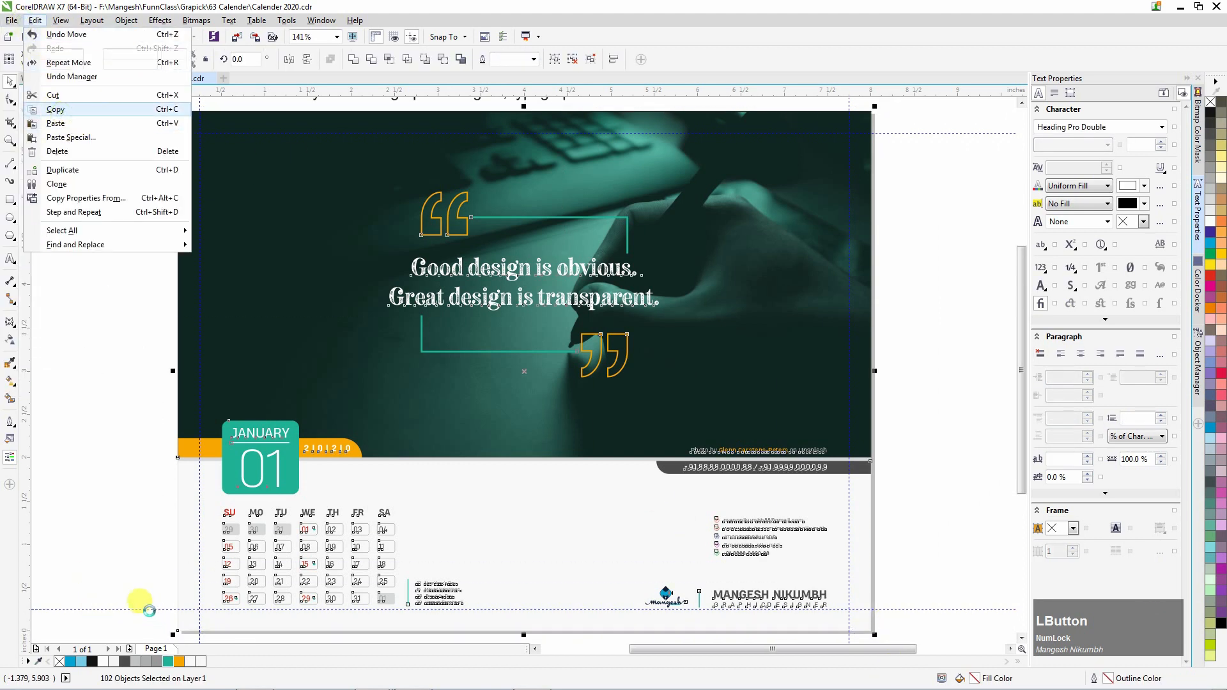
{"action": "left_click", "coordinate": [136, 583]}
{"action": "left_click", "coordinate": [138, 580]}
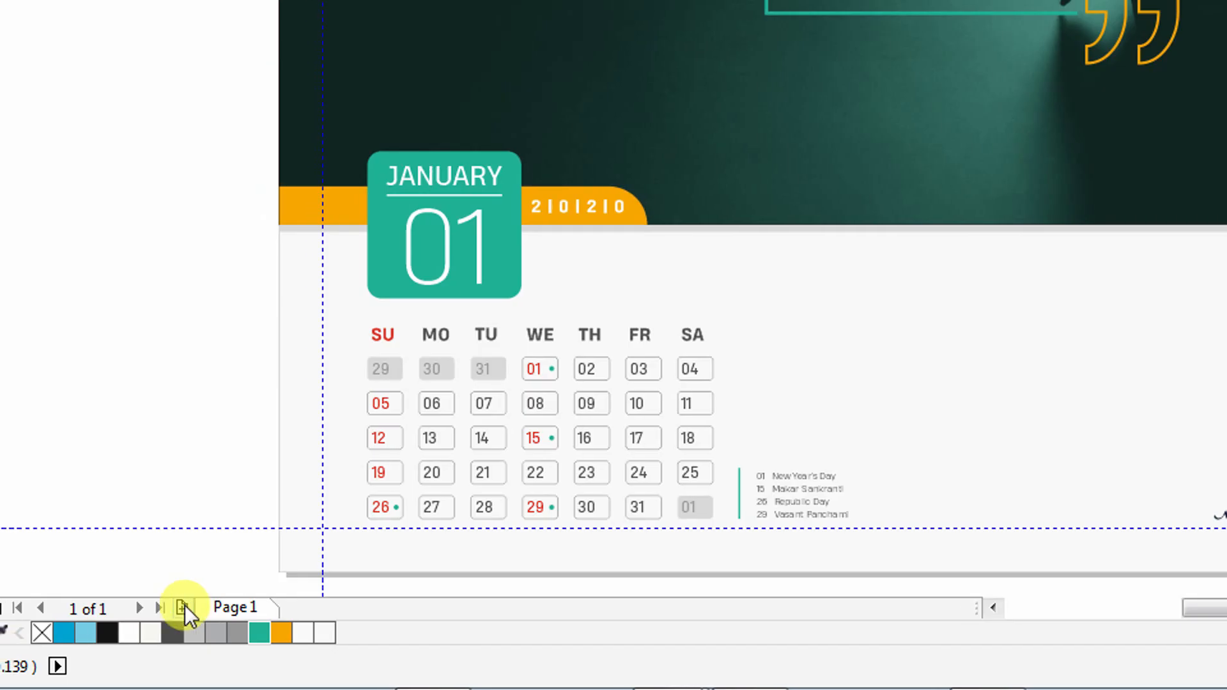
Add a second page, paste the calendar onto it, and move the FEBRUARY text up.
{"action": "left_click", "coordinate": [129, 649]}
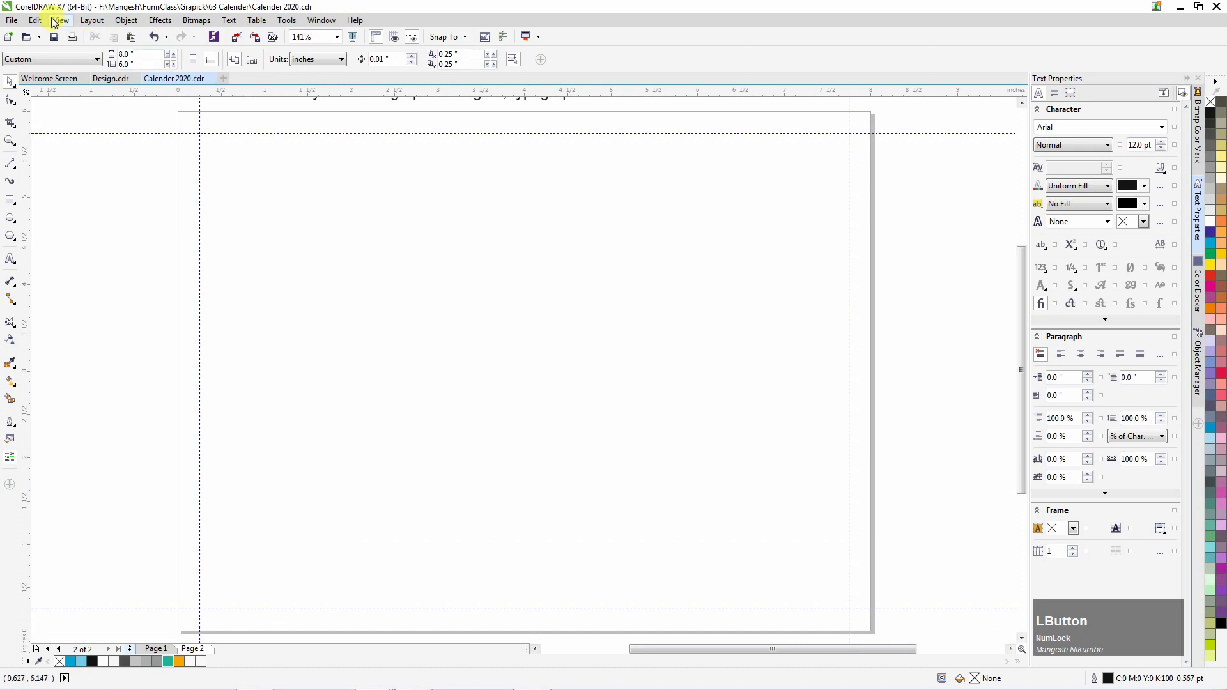
{"action": "left_click", "coordinate": [35, 20]}
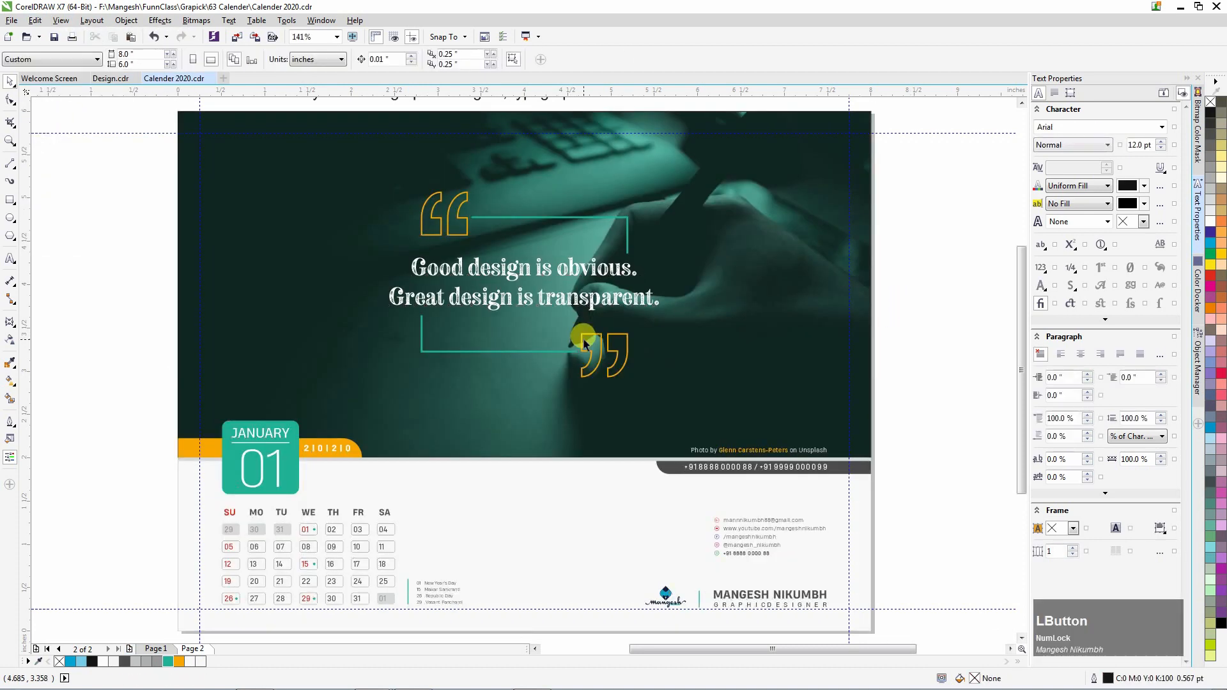
{"action": "scroll", "coordinate": [586, 341], "scroll_direction": "down", "scroll_amount": 1}
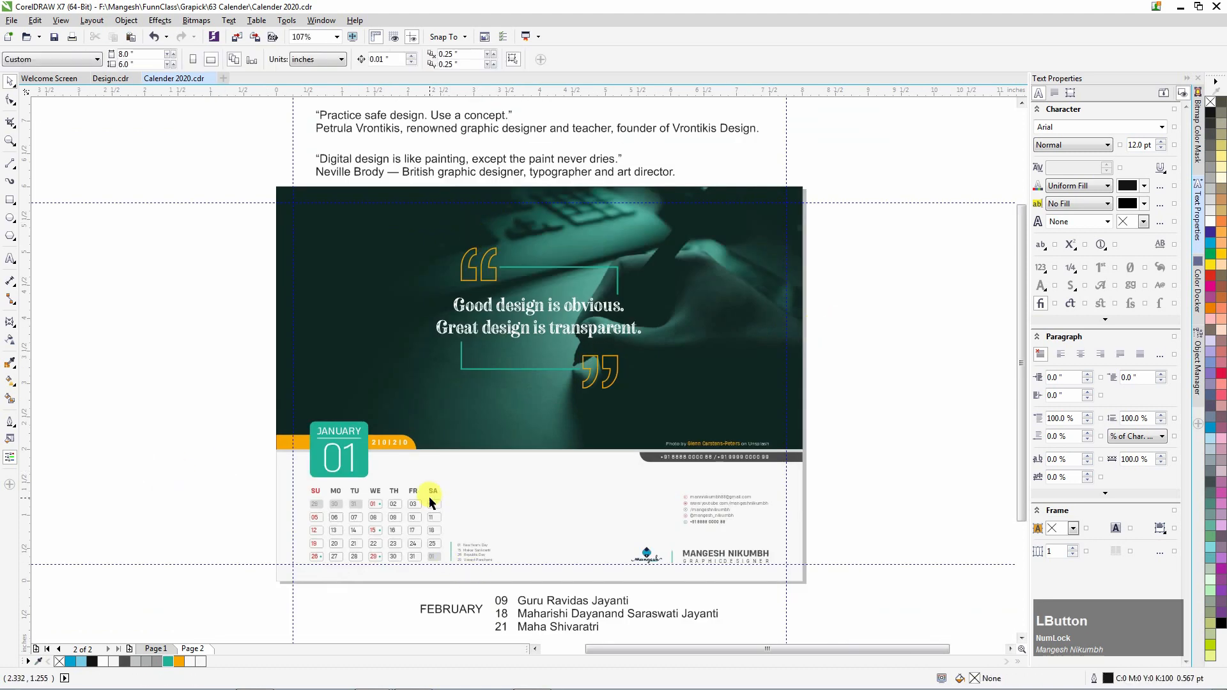
{"action": "left_click_drag", "start_coordinate": [469, 634], "coordinate": [452, 517]}
{"action": "scroll", "coordinate": [452, 517], "scroll_direction": "up", "scroll_amount": 2}
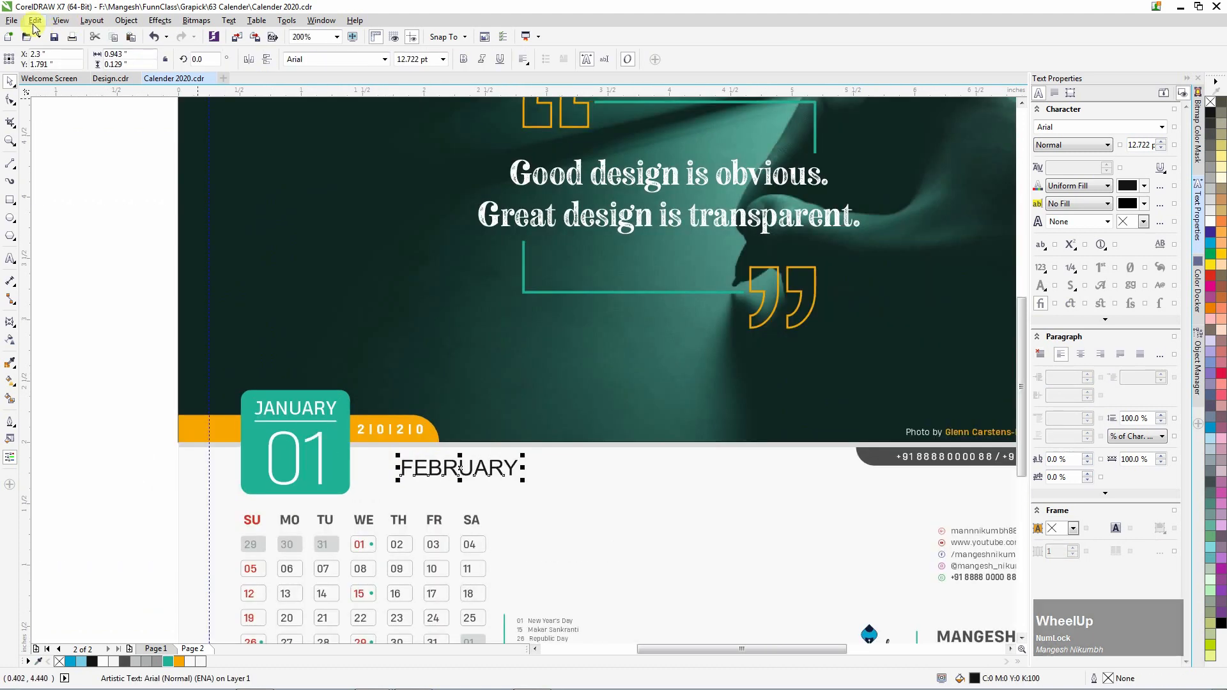
Give FEBRUARY the JANUARY heading's style, paste it over JANUARY, and save the file.
{"action": "left_click", "coordinate": [59, 20]}
{"action": "left_click", "coordinate": [83, 198]}
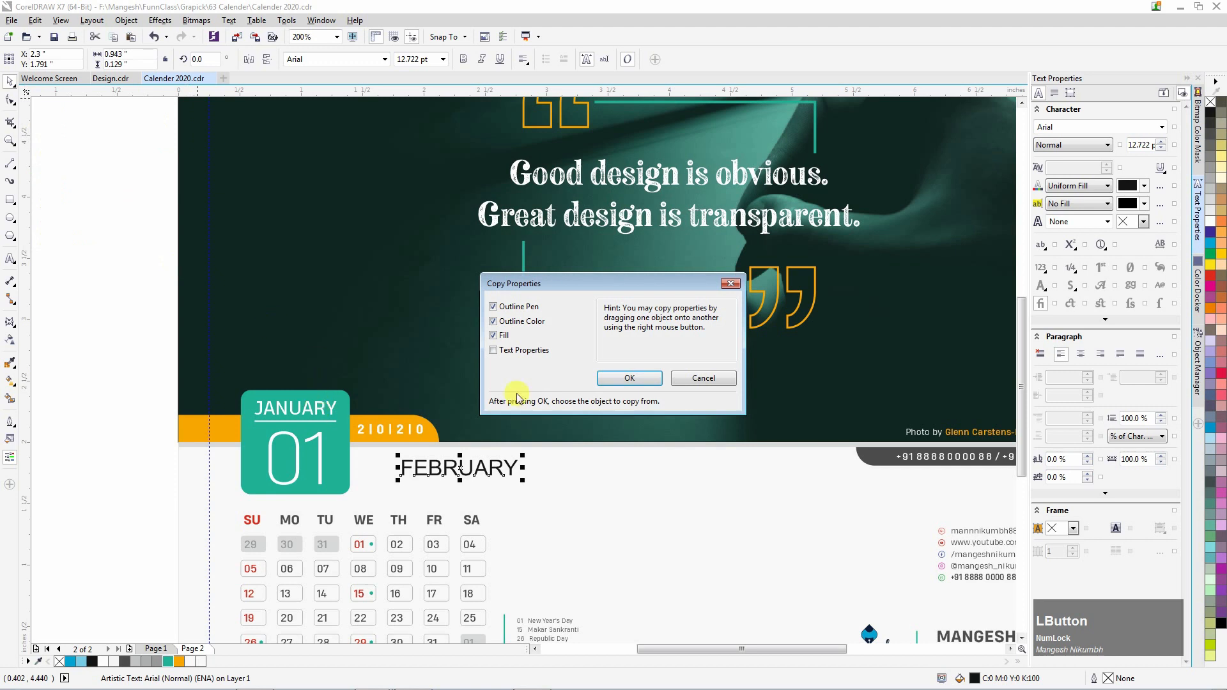
{"action": "left_click", "coordinate": [628, 380]}
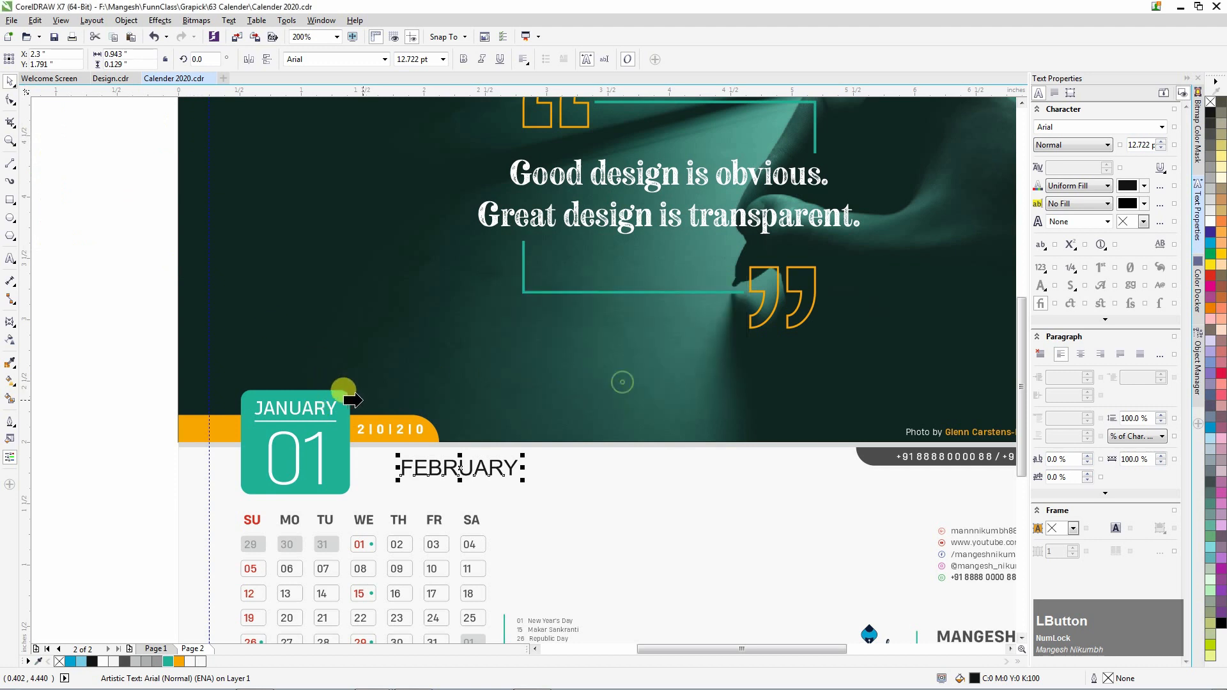
{"action": "left_click", "coordinate": [321, 409]}
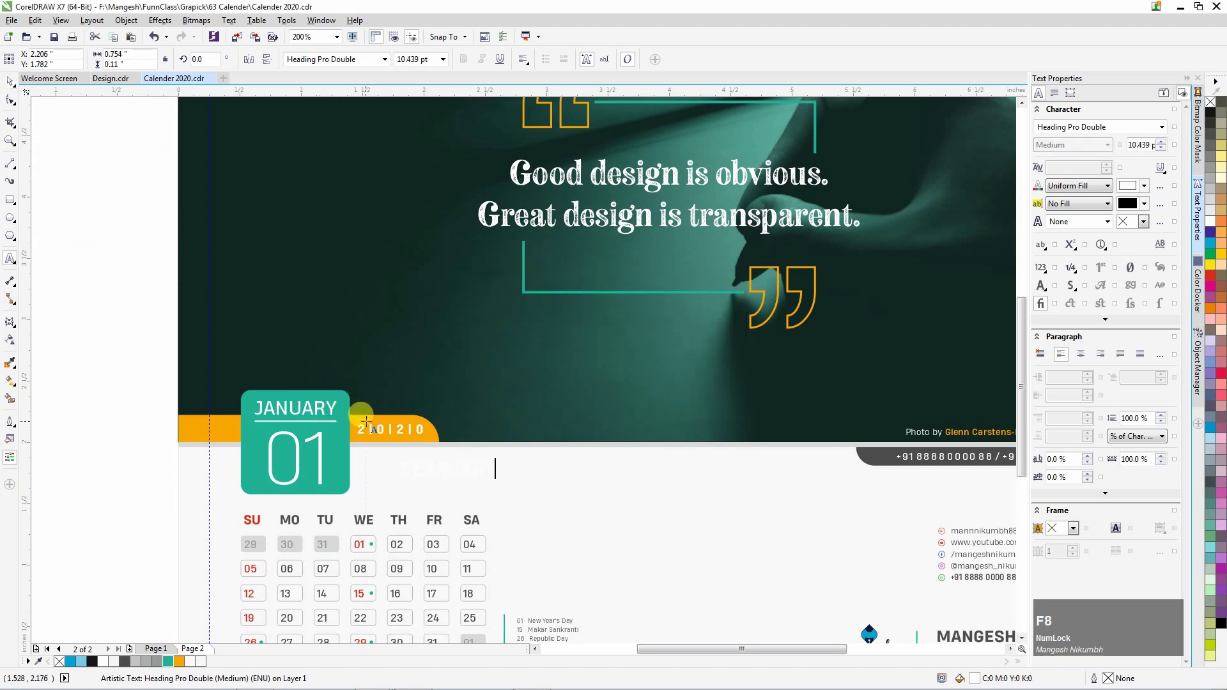
{"action": "double_click", "coordinate": [323, 405]}
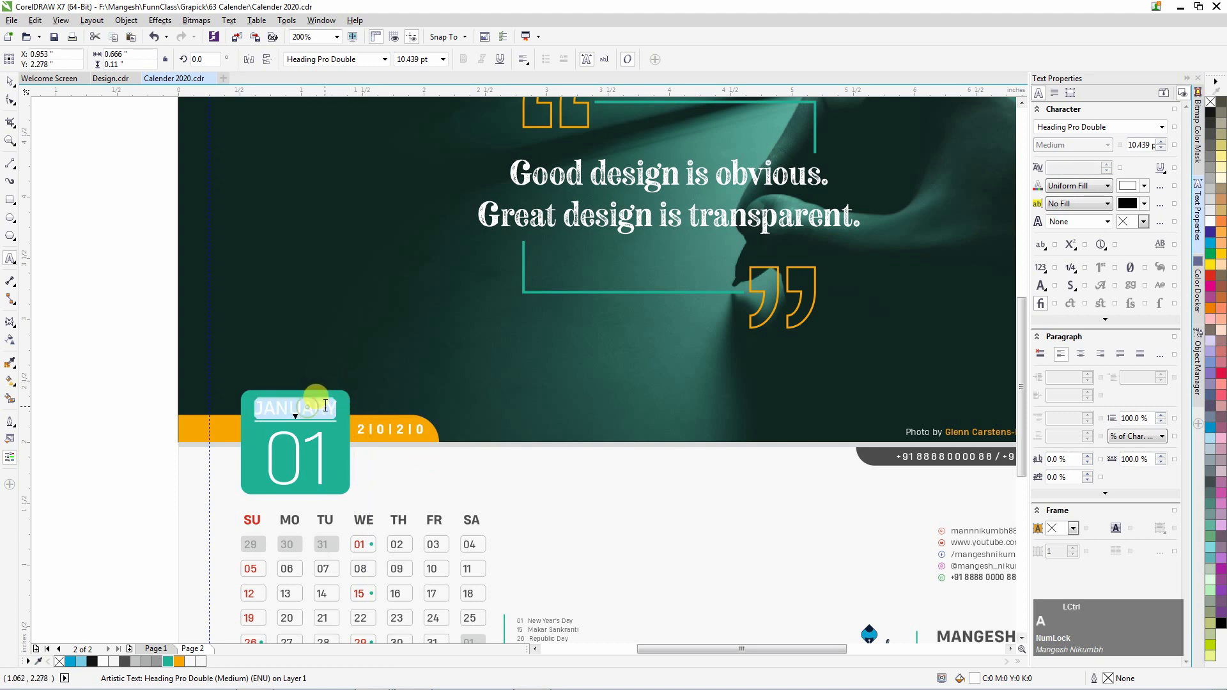
{"action": "key", "text": "ctrl+v"}
{"action": "left_click", "coordinate": [9, 82]}
{"action": "left_click", "coordinate": [108, 242]}
{"action": "key", "text": "ctrl+s"}
Centre the FEBRUARY heading horizontally within the green badge.
{"action": "left_click", "coordinate": [303, 409]}
{"action": "scroll", "coordinate": [279, 424], "scroll_direction": "up", "scroll_amount": 1}
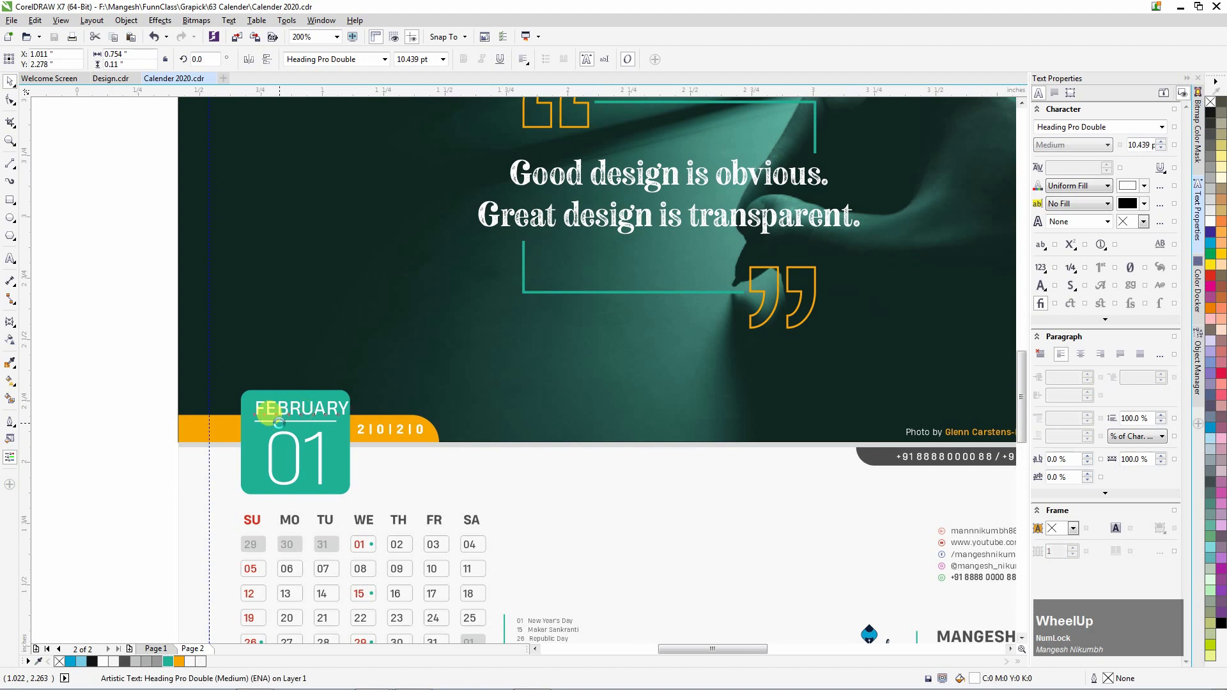
{"action": "left_click", "coordinate": [371, 418], "text": "shift"}
{"action": "left_click", "coordinate": [230, 419], "text": "shift"}
{"action": "key", "text": "c"}
{"action": "left_click", "coordinate": [62, 296]}
Extend the underline beneath FEBRUARY further left with the Shape tool.
{"action": "left_click", "coordinate": [392, 419]}
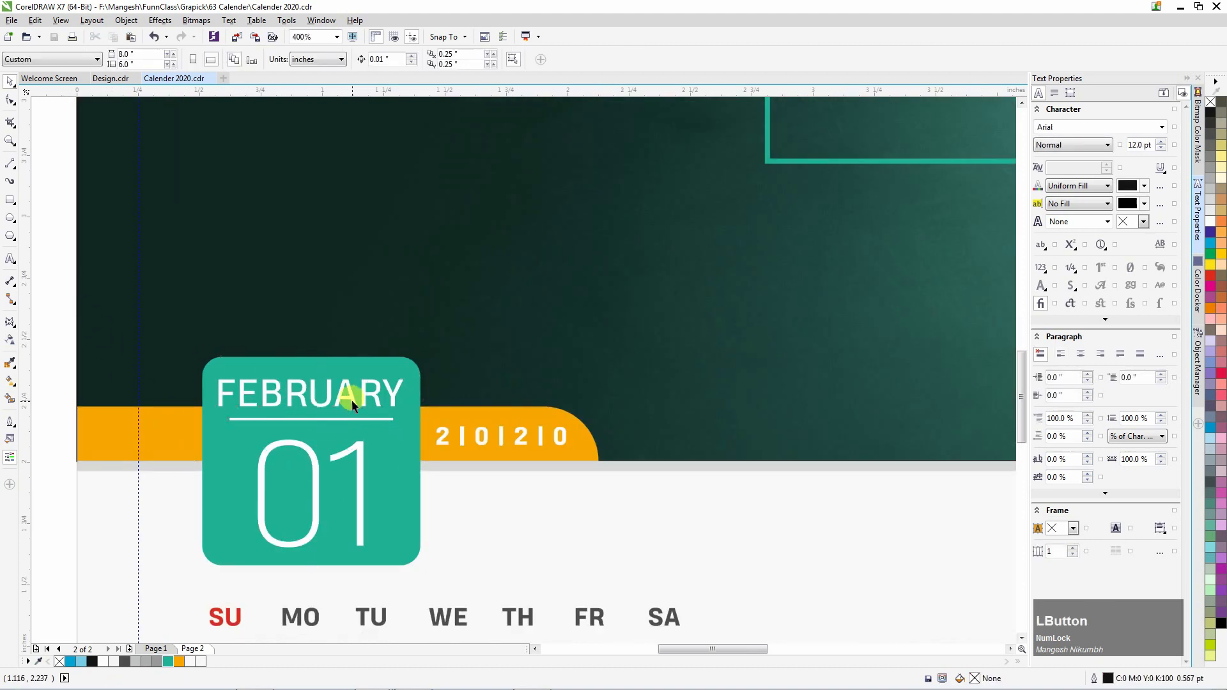
{"action": "left_click", "coordinate": [344, 396]}
{"action": "left_click", "coordinate": [382, 419]}
{"action": "key", "text": "F10"}
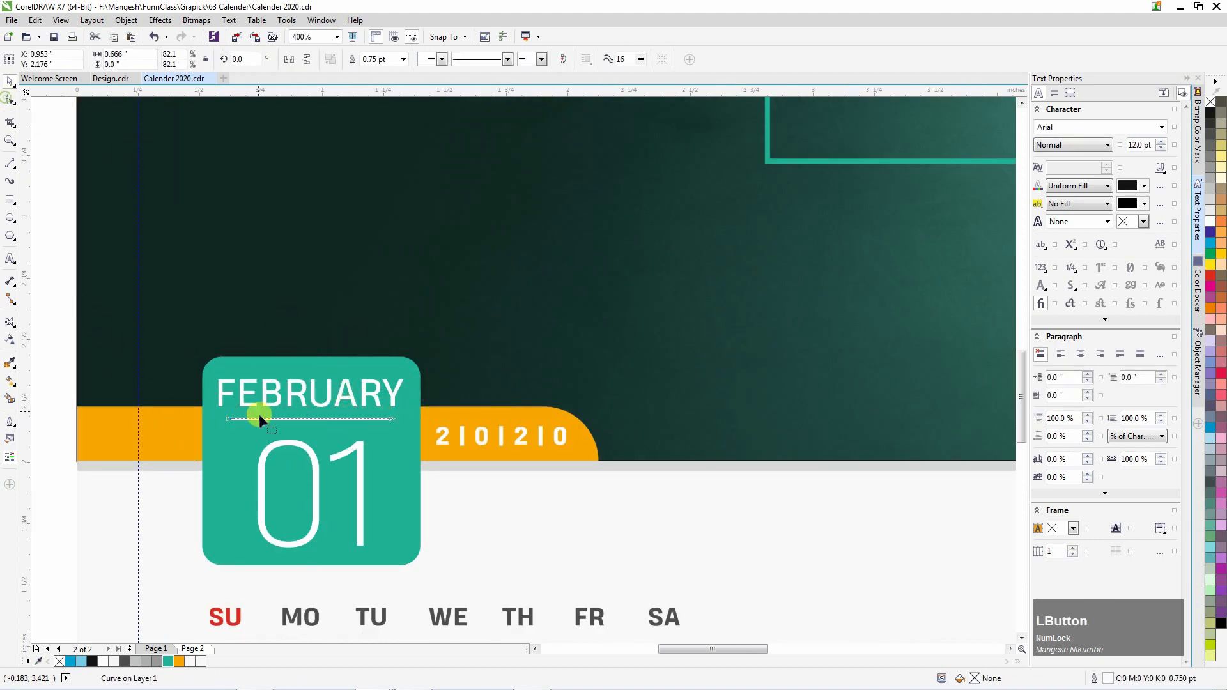
{"action": "left_click_drag", "start_coordinate": [219, 407], "coordinate": [241, 435]}
{"action": "key", "text": "Left"}
{"action": "key", "text": "Left"}
{"action": "key", "text": "space"}
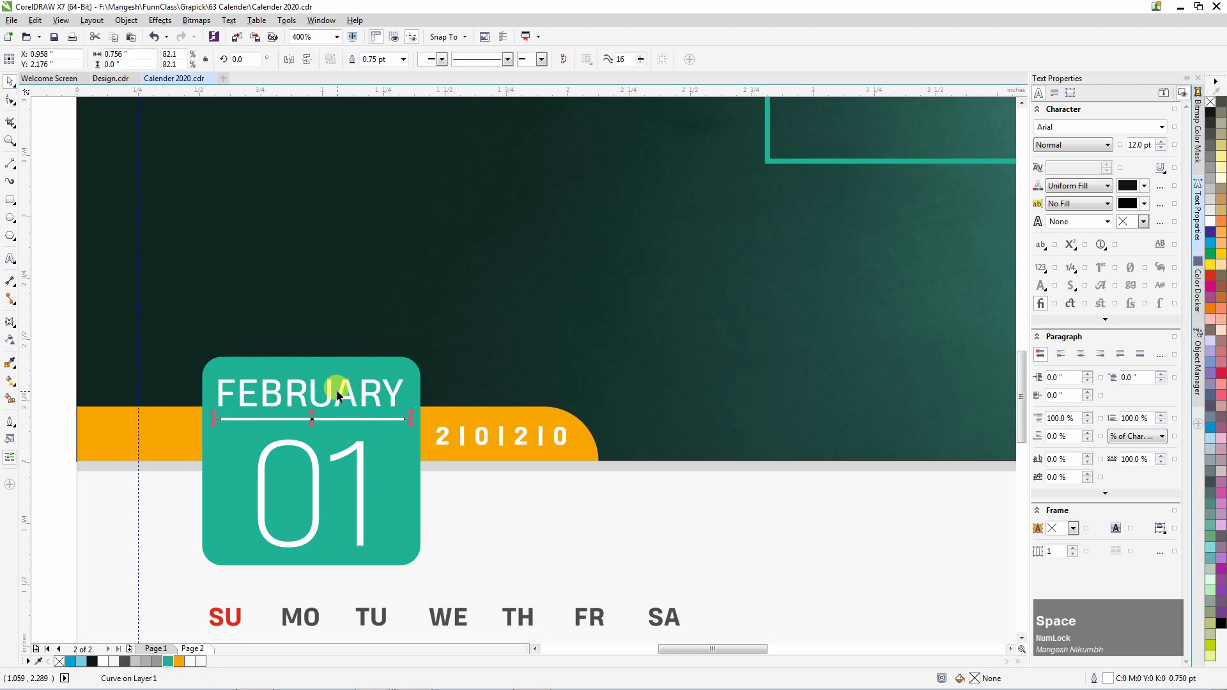
{"action": "key", "text": "Page_Up"}
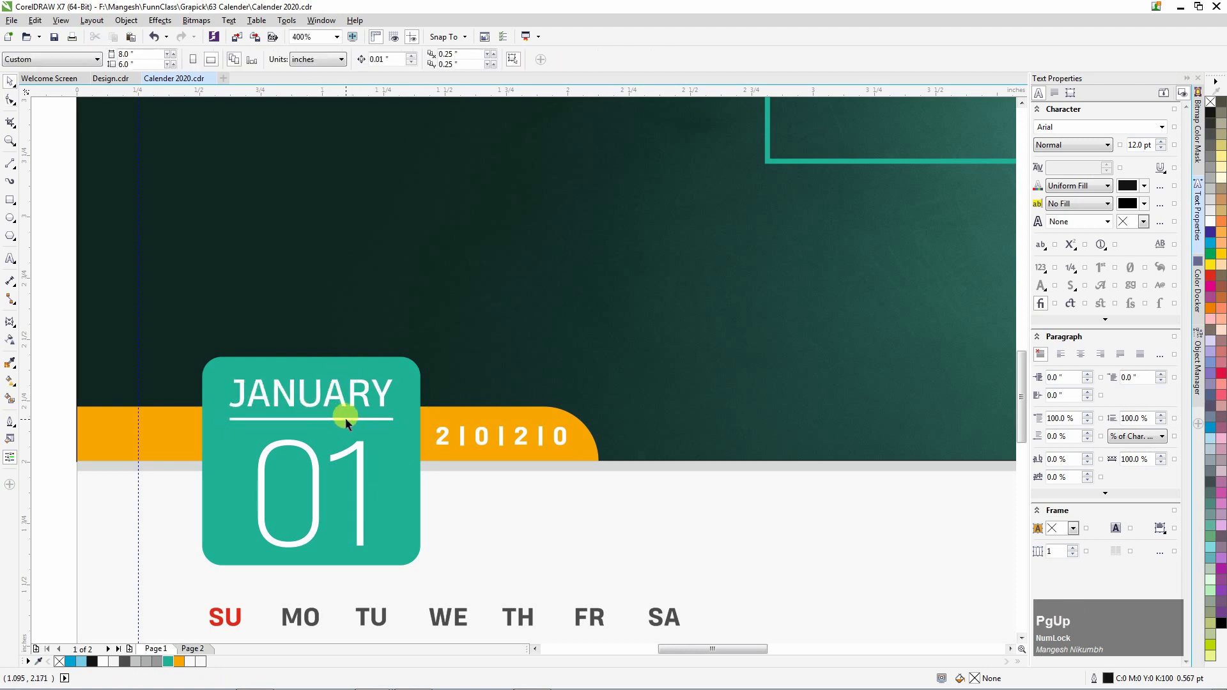
{"action": "key", "text": "Page_Down"}
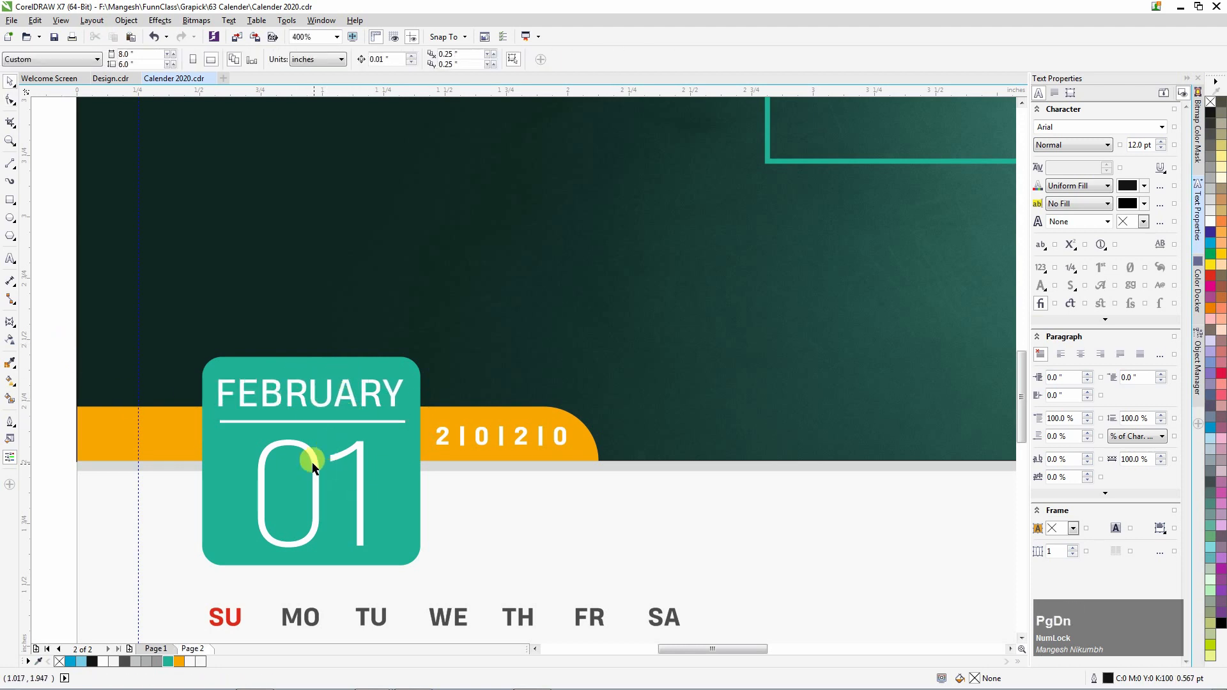
Change the badge date from 01 to 02 and centre it in the badge.
{"action": "double_click", "coordinate": [319, 472]}
{"action": "left_click_drag", "start_coordinate": [329, 476], "coordinate": [375, 484]}
{"action": "type", "text": "2"}
{"action": "key", "text": "ctrl+space"}
{"action": "left_click", "coordinate": [238, 454], "text": "shift"}
{"action": "key", "text": "c"}
Select the February holiday list and start copying another object's properties onto it.
{"action": "scroll", "coordinate": [305, 398], "scroll_direction": "down", "scroll_amount": 2}
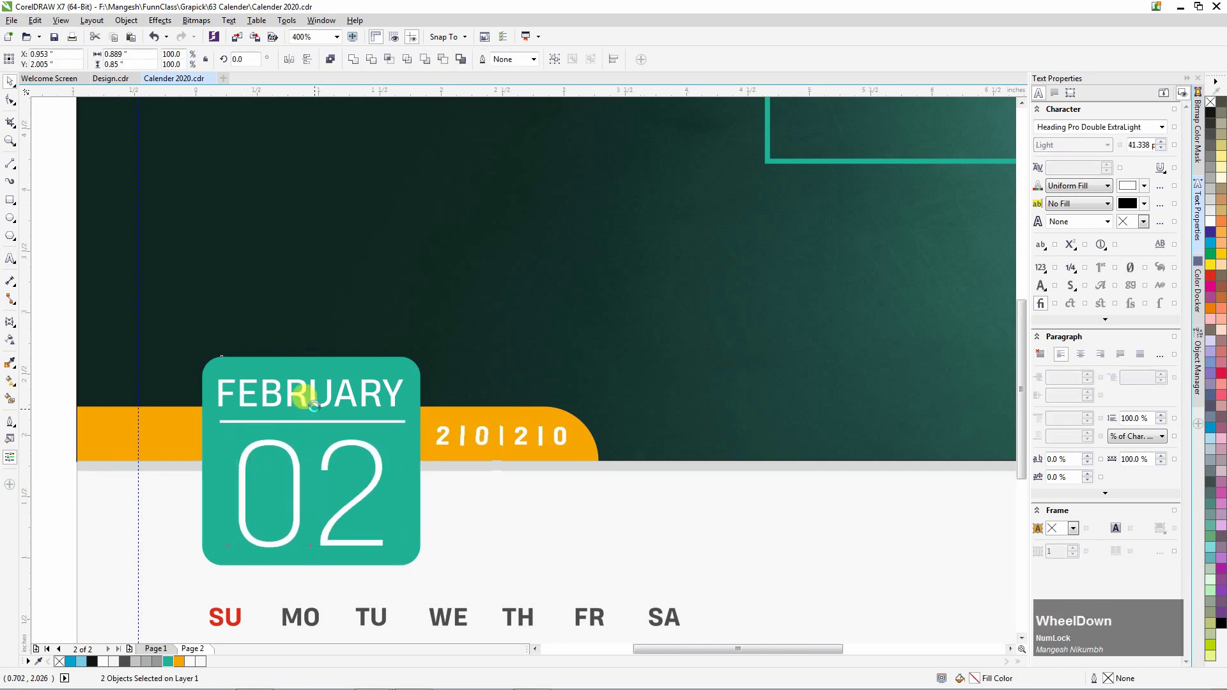
{"action": "scroll", "coordinate": [511, 543], "scroll_direction": "up", "scroll_amount": 1}
{"action": "left_click", "coordinate": [415, 621]}
{"action": "scroll", "coordinate": [413, 618], "scroll_direction": "up", "scroll_amount": 1}
{"action": "key", "text": "ctrl+shift+a"}
{"action": "key", "text": "Return"}
Apply the January holiday list's text style to the February list and cut its lines.
{"action": "left_click", "coordinate": [277, 349]}
{"action": "left_click_drag", "start_coordinate": [438, 548], "coordinate": [457, 366]}
{"action": "left_click", "coordinate": [464, 375]}
{"action": "key", "text": "ctrl+a"}
{"action": "key", "text": "ctrl+x"}
Paste the February holidays over the old January holiday list text.
{"action": "left_click", "coordinate": [299, 344]}
{"action": "key", "text": "ctrl+a"}
{"action": "key", "text": "ctrl+space"}
{"action": "left_click", "coordinate": [330, 375]}
{"action": "double_click", "coordinate": [331, 376]}
{"action": "key", "text": "ctrl+a"}
{"action": "key", "text": "ctrl+v"}
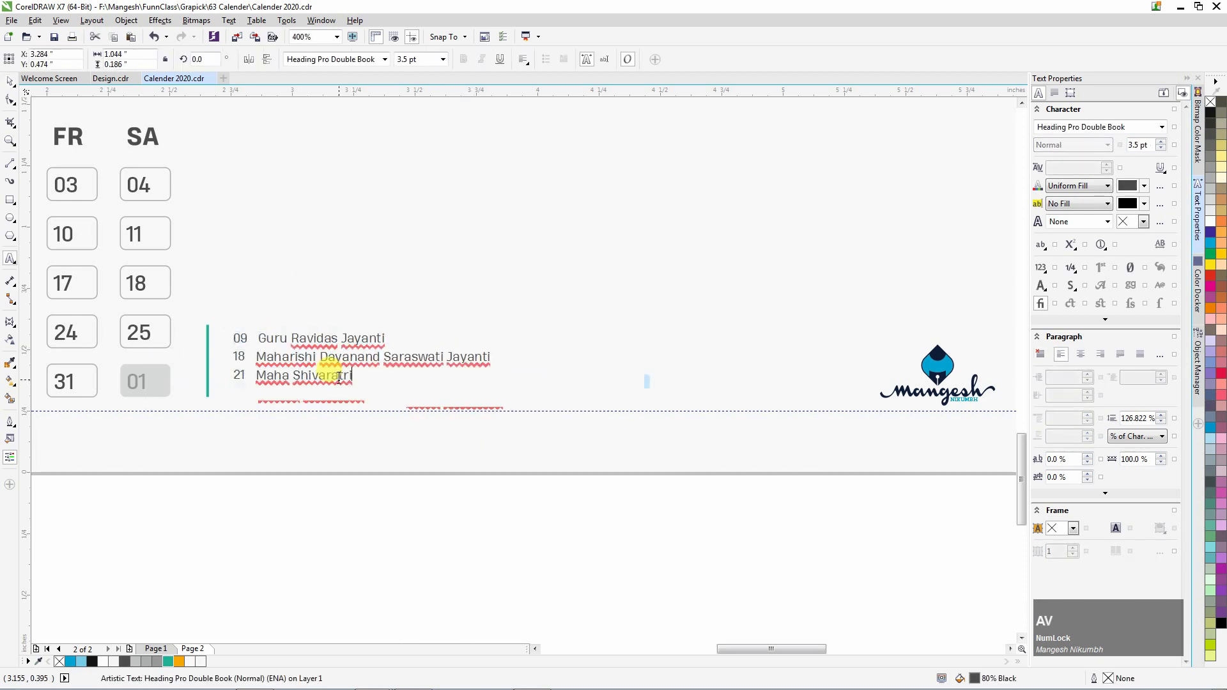
Align the holiday list and the teal line along their bottom edges.
{"action": "scroll", "coordinate": [364, 439], "scroll_direction": "down", "scroll_amount": 1}
{"action": "scroll", "coordinate": [278, 389], "scroll_direction": "up", "scroll_amount": 1}
{"action": "left_click", "coordinate": [329, 407]}
{"action": "left_click", "coordinate": [296, 419], "text": "shift"}
{"action": "key", "text": "b"}
{"action": "left_click", "coordinate": [353, 555]}
Shorten the teal line from the top, then nudge the list and line right.
{"action": "left_click", "coordinate": [296, 419]}
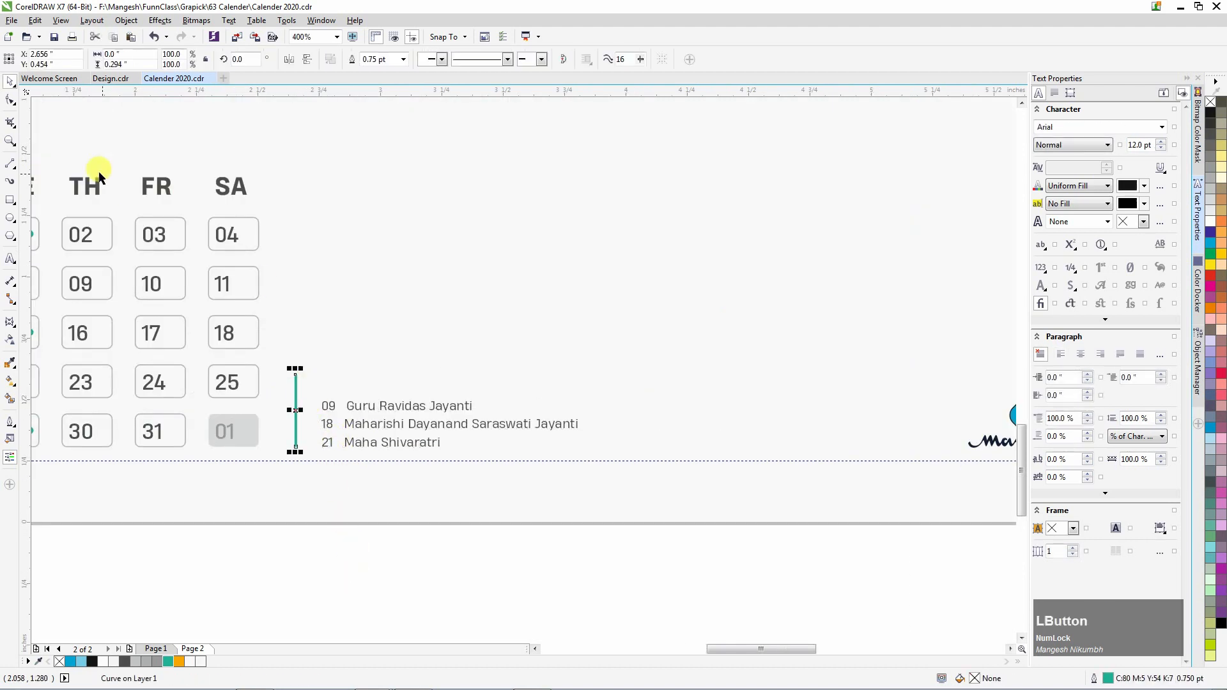
{"action": "left_click", "coordinate": [9, 99]}
{"action": "left_click_drag", "start_coordinate": [277, 362], "coordinate": [330, 394]}
{"action": "key", "text": "Down"}
{"action": "key", "text": "Down"}
{"action": "key", "text": "Down"}
{"action": "key", "text": "Down"}
{"action": "key", "text": "Down"}
{"action": "key", "text": "Down"}
{"action": "key", "text": "Down"}
{"action": "key", "text": "Down"}
{"action": "key", "text": "Down"}
{"action": "key", "text": "Down"}
{"action": "key", "text": "Down"}
{"action": "key", "text": "space"}
{"action": "left_click_drag", "start_coordinate": [710, 563], "coordinate": [282, 379]}
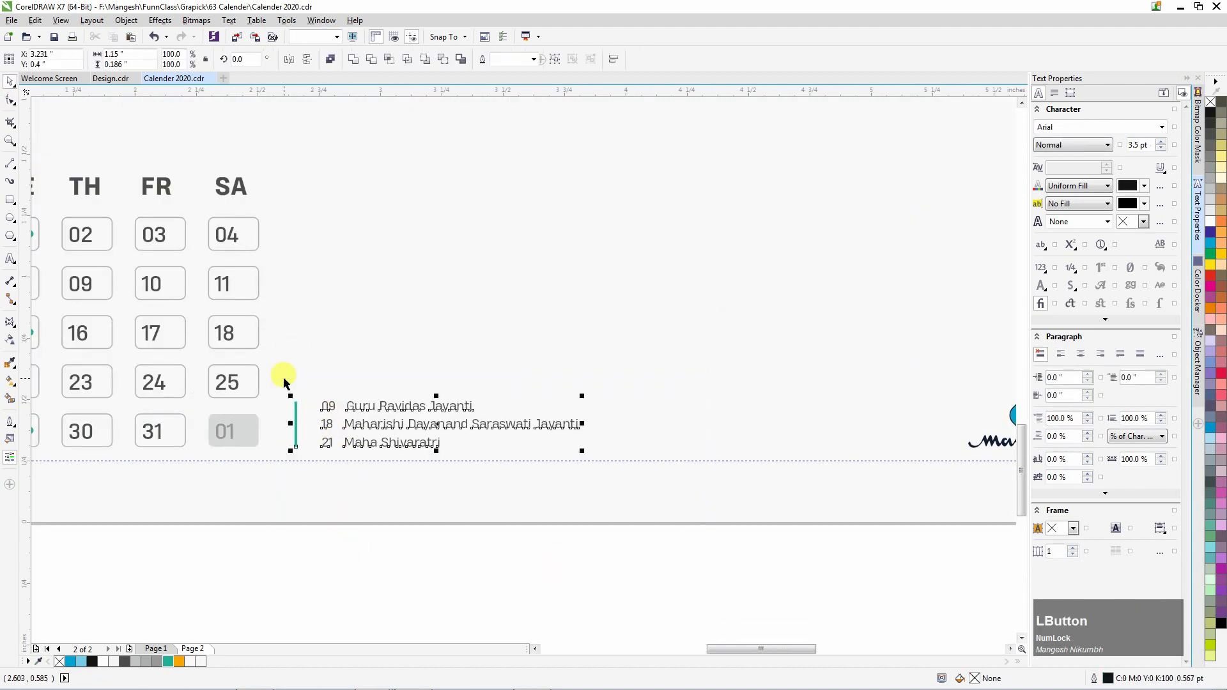
{"action": "key", "text": "Right"}
{"action": "key", "text": "Right"}
{"action": "key", "text": "Right"}
{"action": "key", "text": "Right"}
{"action": "key", "text": "Right"}
{"action": "key", "text": "Right"}
{"action": "key", "text": "Right"}
{"action": "key", "text": "Right"}
{"action": "key", "text": "Right"}
{"action": "key", "text": "Right"}
{"action": "left_click", "coordinate": [664, 565]}
On the January page, shift the list right and shorten its teal line to match.
{"action": "key", "text": "Page_Up"}
{"action": "key", "text": "Right"}
{"action": "key", "text": "Right"}
{"action": "key", "text": "Right"}
{"action": "key", "text": "Right"}
{"action": "key", "text": "Right"}
{"action": "key", "text": "Right"}
{"action": "key", "text": "Right"}
{"action": "key", "text": "Right"}
{"action": "key", "text": "Right"}
{"action": "key", "text": "Right"}
{"action": "left_click_drag", "start_coordinate": [665, 565], "coordinate": [355, 397]}
{"action": "left_click", "coordinate": [416, 340]}
{"action": "left_click", "coordinate": [320, 378]}
{"action": "key", "text": "space"}
{"action": "key", "text": "Down"}
{"action": "key", "text": "Down"}
{"action": "key", "text": "space"}
{"action": "scroll", "coordinate": [457, 495], "scroll_direction": "down", "scroll_amount": 1}
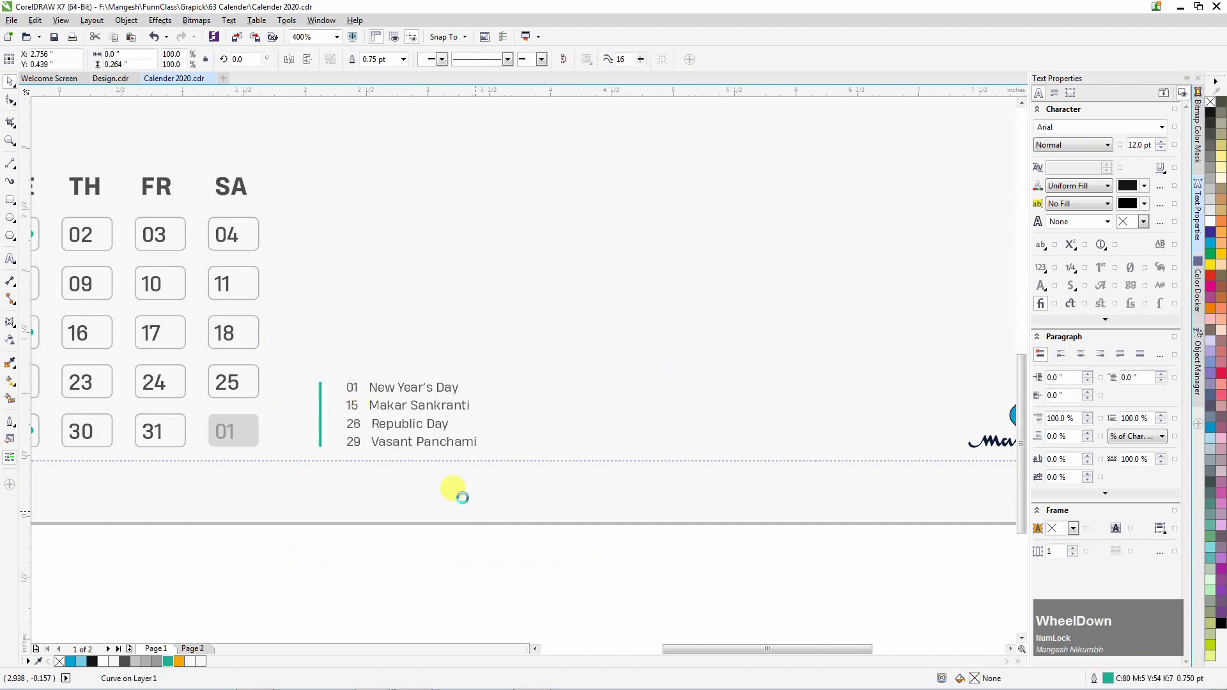
{"action": "left_click", "coordinate": [440, 560]}
{"action": "key", "text": "Page_Down"}
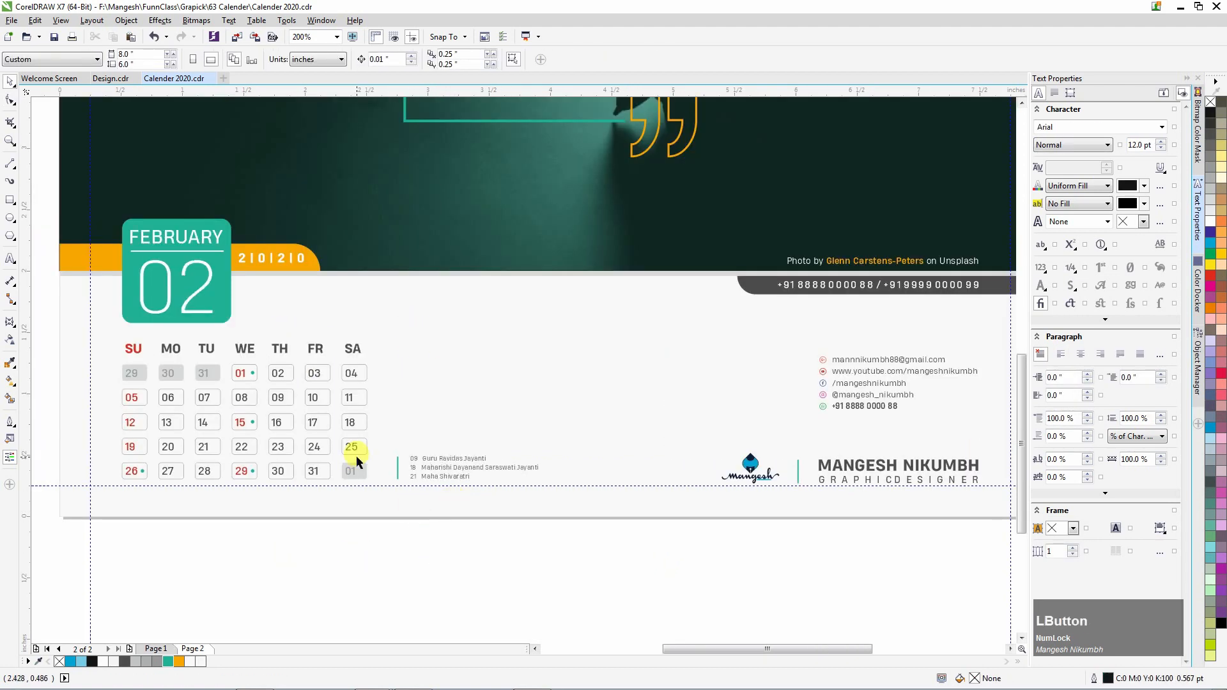
With the Text tool, renumber the first dates to Saturday 01, Sunday 02 onward.
{"action": "scroll", "coordinate": [160, 401], "scroll_direction": "up", "scroll_amount": 1}
{"action": "key", "text": "F8"}
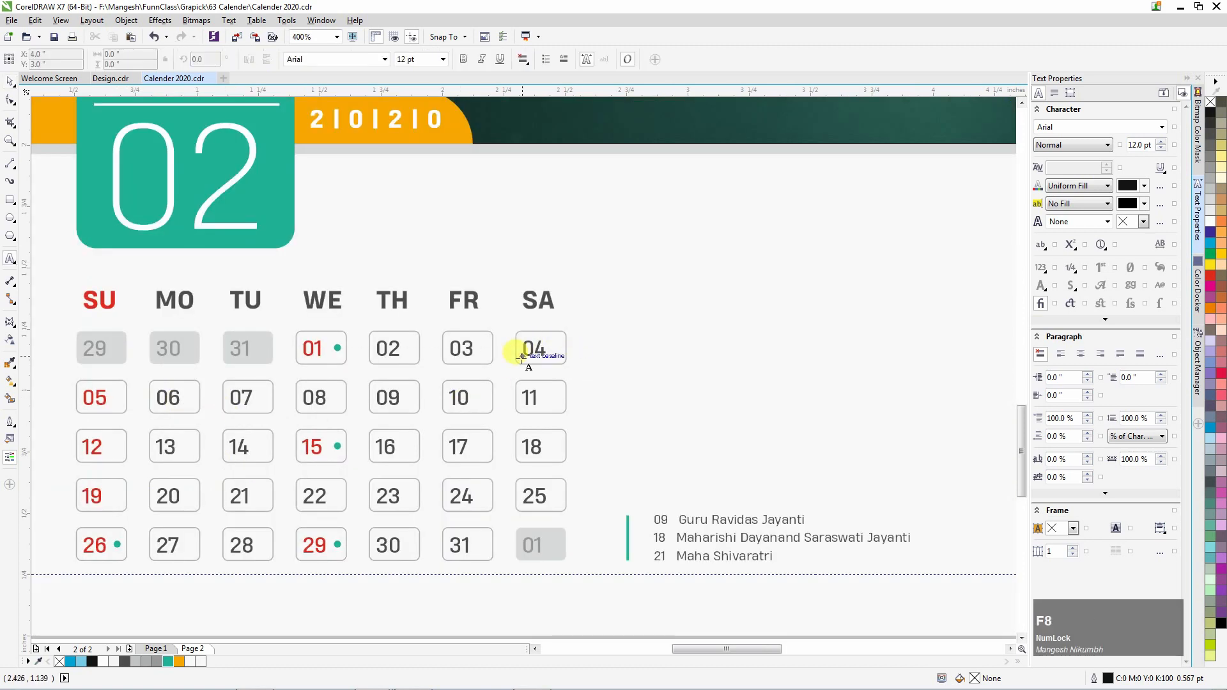
{"action": "double_click", "coordinate": [534, 348]}
{"action": "type", "text": "01"}
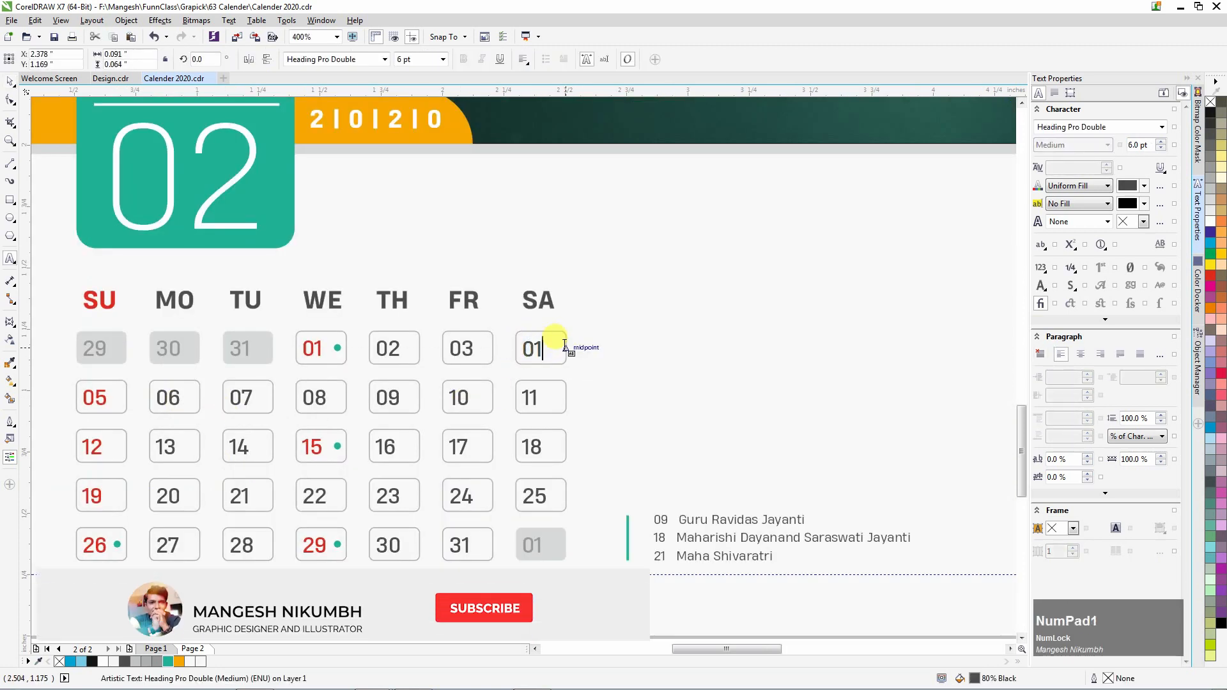
{"action": "double_click", "coordinate": [96, 398]}
{"action": "type", "text": "02"}
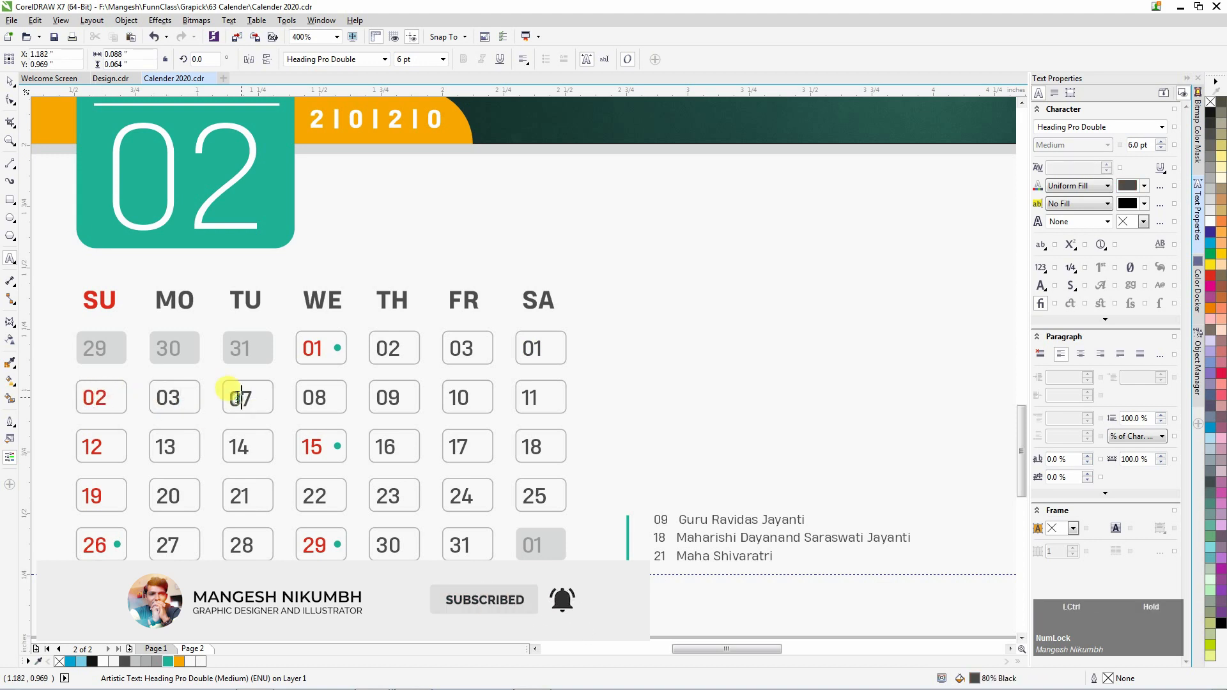
{"action": "key", "text": "ctrl+a"}
{"action": "type", "text": "05"}
Retype the dates in the middle and lower rows to follow February's numbering.
{"action": "left_click", "coordinate": [388, 394]}
{"action": "double_click", "coordinate": [530, 397]}
{"action": "type", "text": "08"}
{"action": "type", "text": "11"}
{"action": "double_click", "coordinate": [315, 447]}
{"action": "type", "text": "12"}
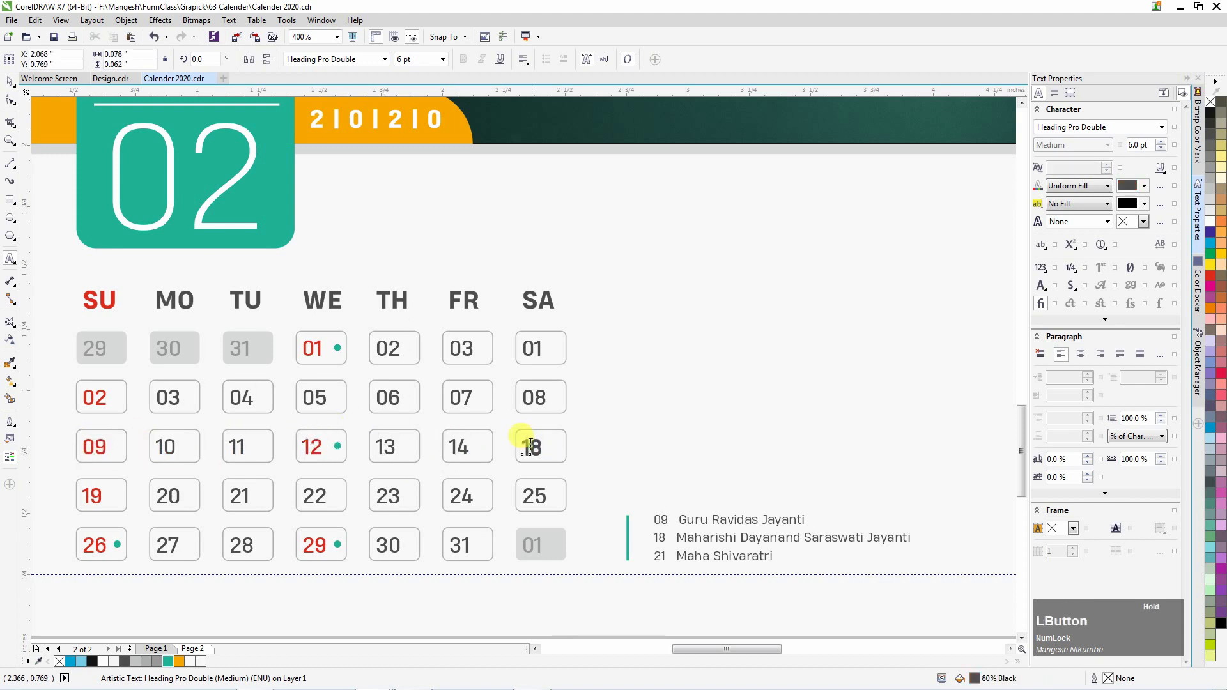
{"action": "double_click", "coordinate": [161, 500]}
{"action": "type", "text": "17"}
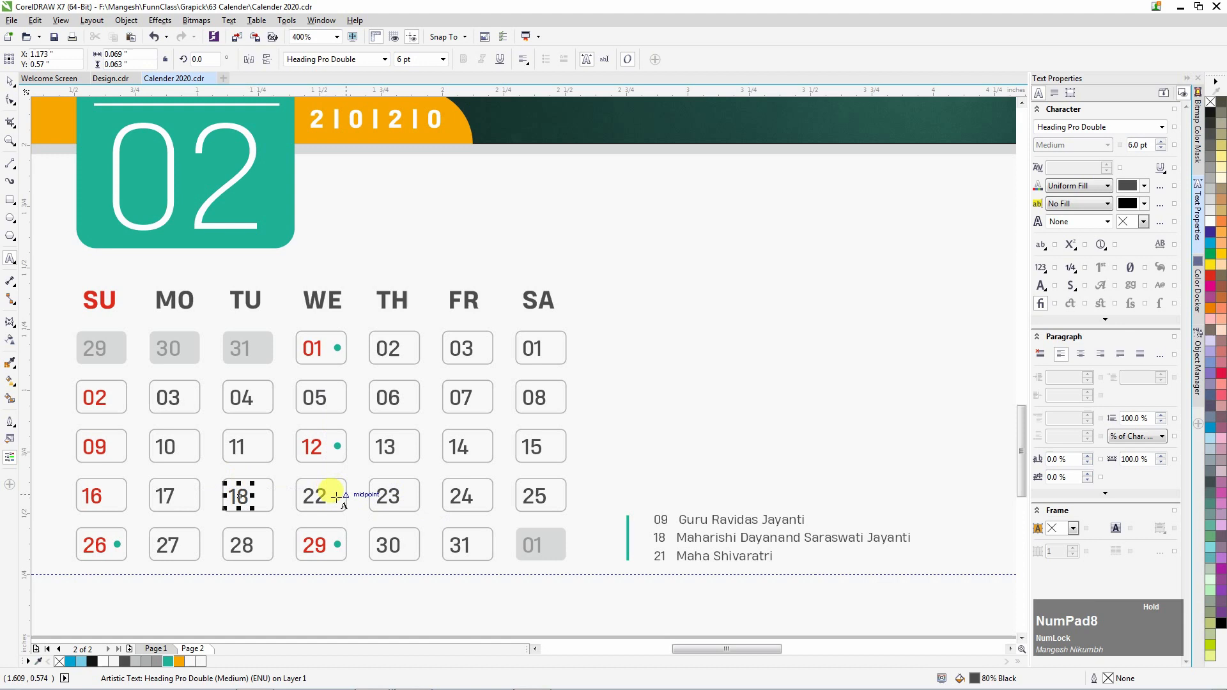
{"action": "type", "text": "2"}
{"action": "double_click", "coordinate": [96, 544]}
{"action": "type", "text": "2"}
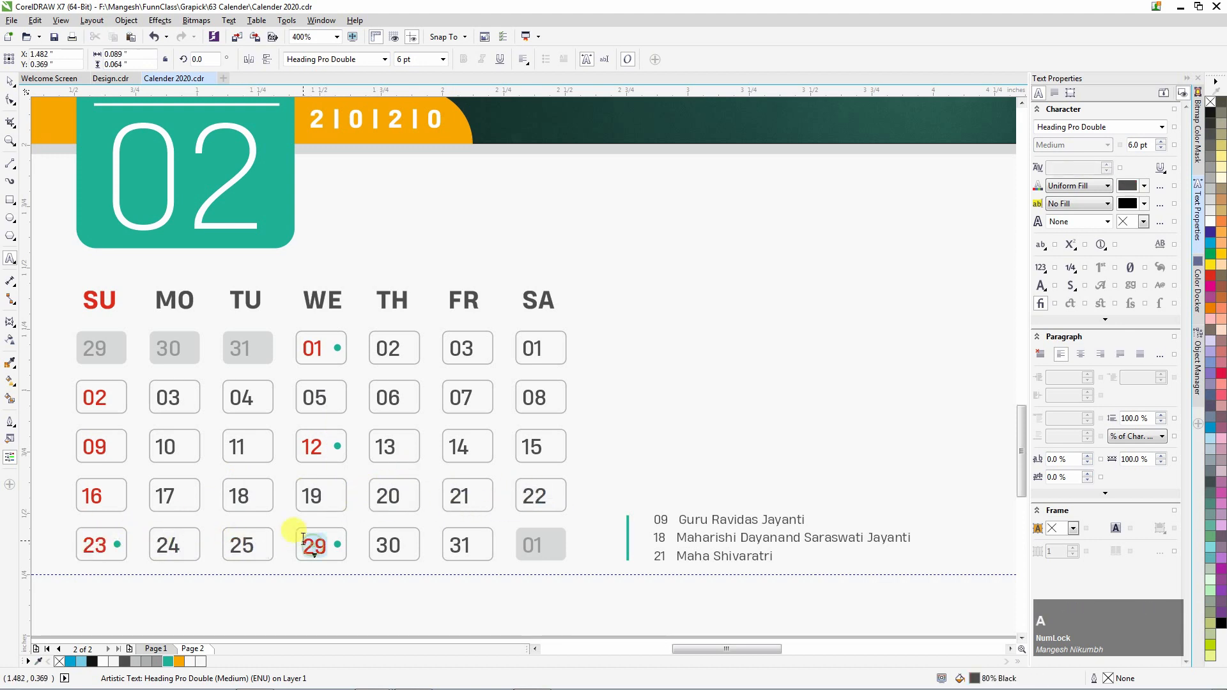
Set the last Saturday to 29 and give its greyed box the neighbouring outlined style.
{"action": "double_click", "coordinate": [537, 546]}
{"action": "type", "text": "29"}
{"action": "key", "text": "ctrl+space"}
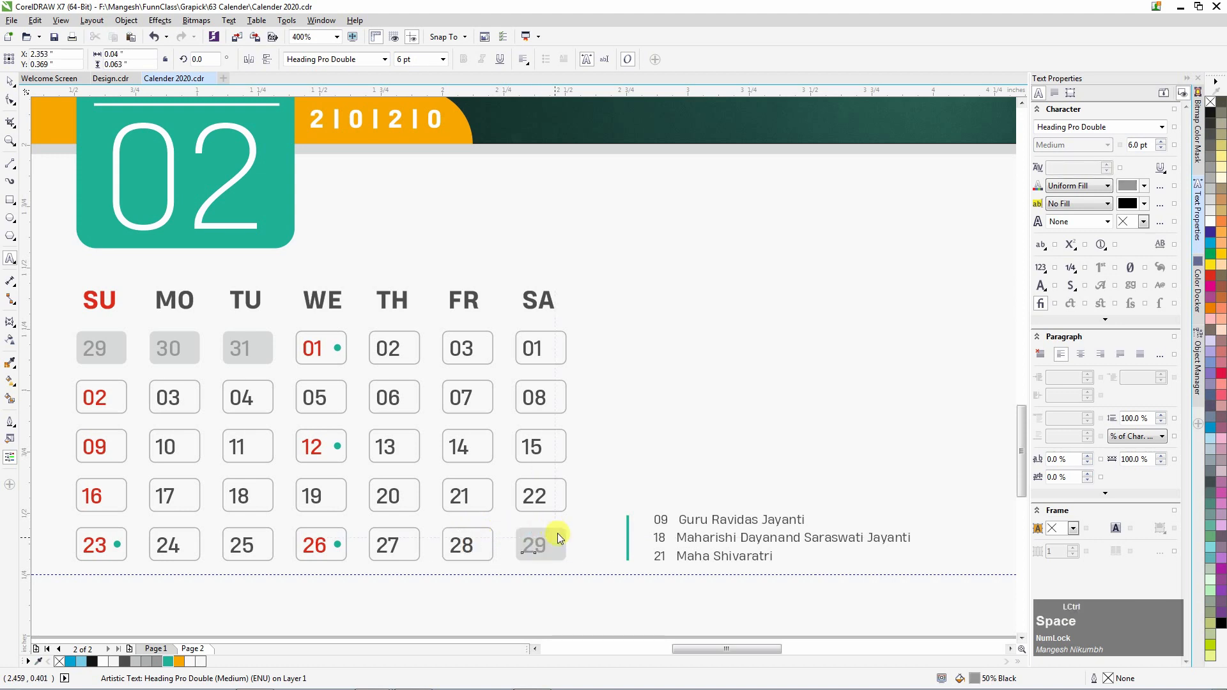
{"action": "left_click", "coordinate": [560, 538]}
{"action": "key", "text": "c"}
{"action": "key", "text": "Return"}
{"action": "left_click", "coordinate": [515, 350]}
Restyle the 29 text to match the other dates via Copy Properties From.
{"action": "left_click", "coordinate": [529, 549]}
{"action": "key", "text": "c"}
{"action": "key", "text": "Return"}
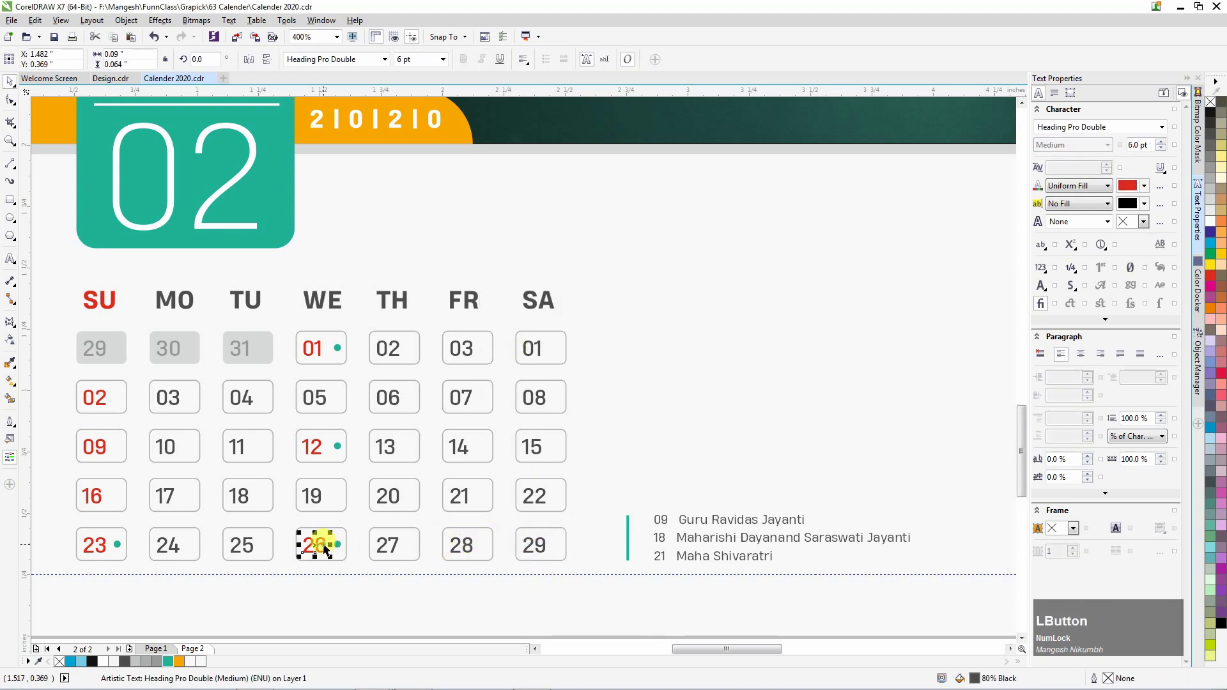
{"action": "key", "text": "ctrl+shift+a"}
{"action": "key", "text": "Return"}
Grey out the 01–03 boxes and numbers by copying properties from the 31 box and number.
{"action": "left_click", "coordinate": [118, 353]}
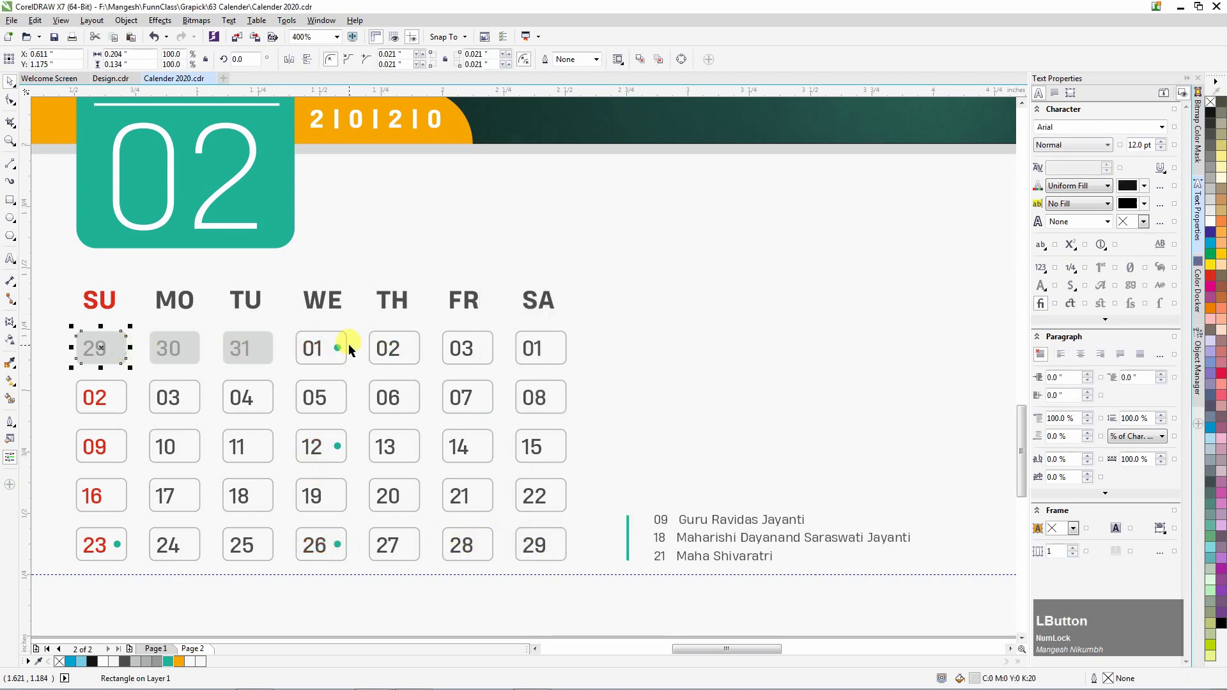
{"action": "left_click", "coordinate": [412, 338], "text": "shift"}
{"action": "key", "text": "ctrl+shift+a"}
{"action": "key", "text": "Return"}
{"action": "left_click", "coordinate": [262, 347]}
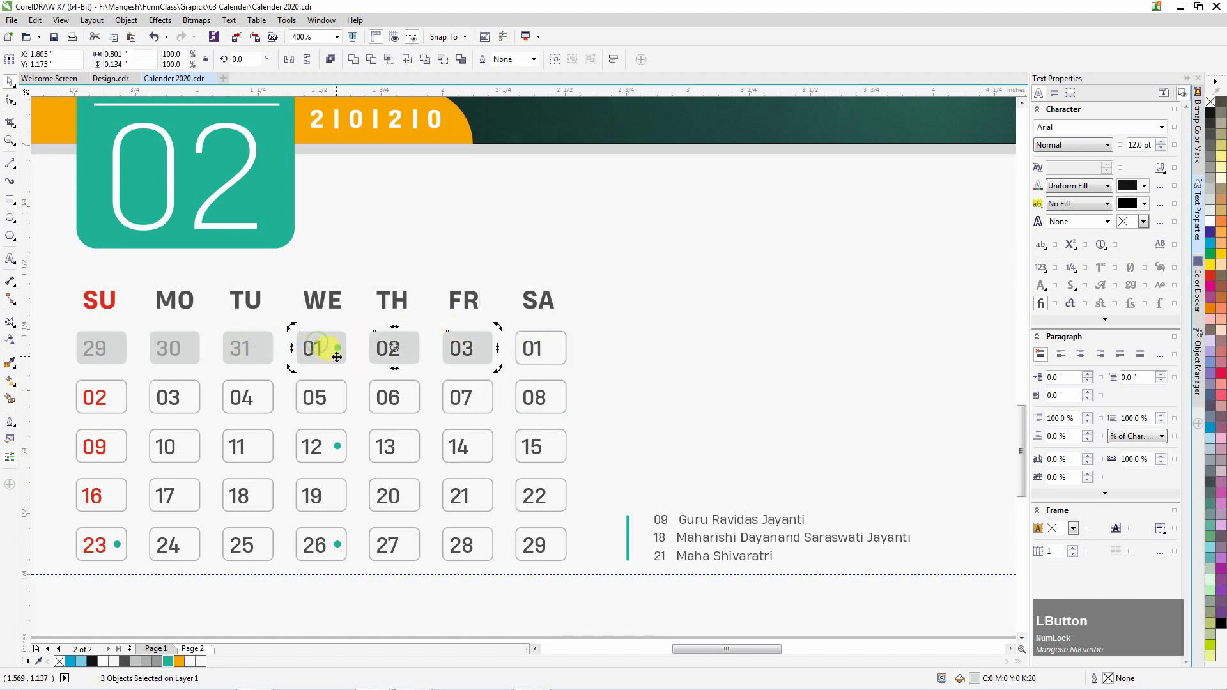
{"action": "left_click", "coordinate": [313, 351]}
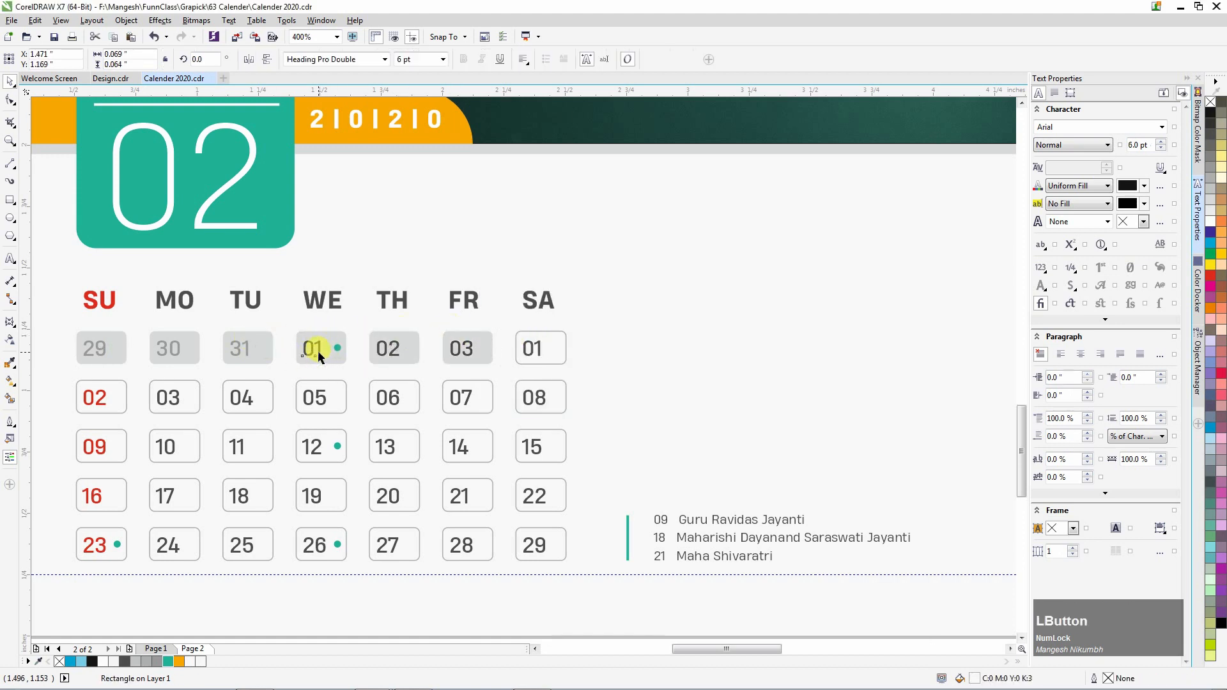
{"action": "left_click", "coordinate": [459, 354], "text": "shift"}
{"action": "key", "text": "ctrl+shift+a"}
{"action": "key", "text": "Return"}
{"action": "left_click", "coordinate": [241, 349]}
Start retyping the greyed first-row dates by editing the 03 number.
{"action": "left_click", "coordinate": [379, 355]}
{"action": "left_click", "coordinate": [465, 350]}
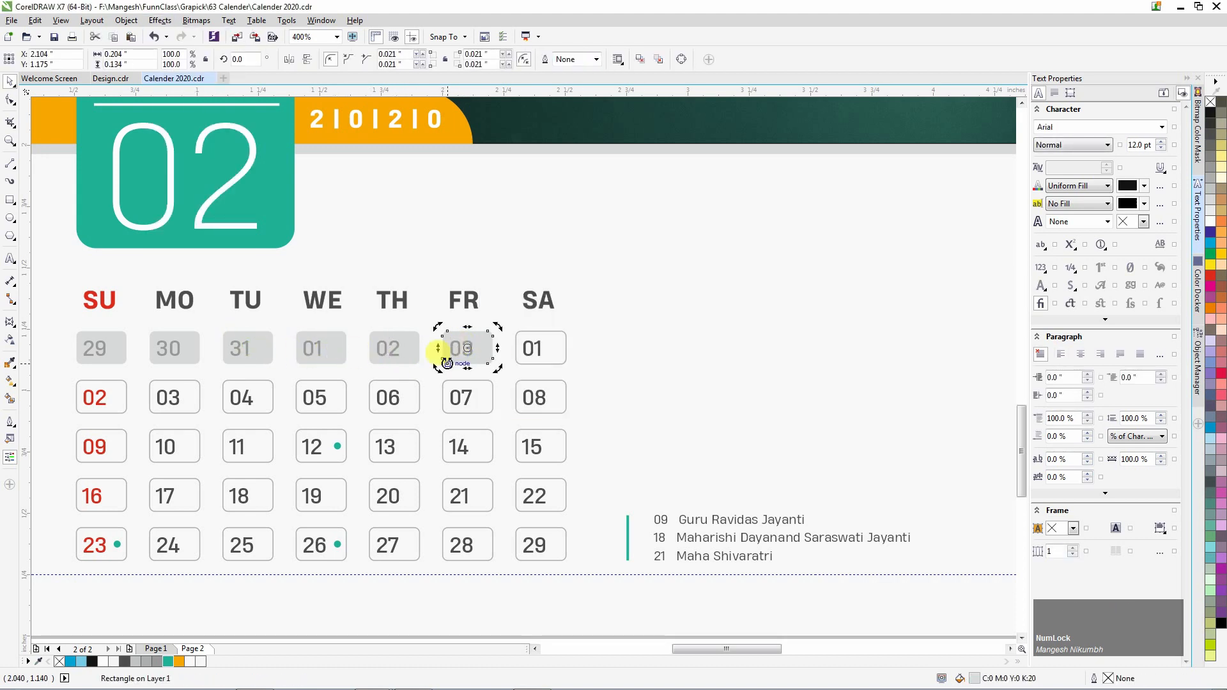
{"action": "double_click", "coordinate": [462, 353]}
{"action": "key", "text": "ctrl+a"}
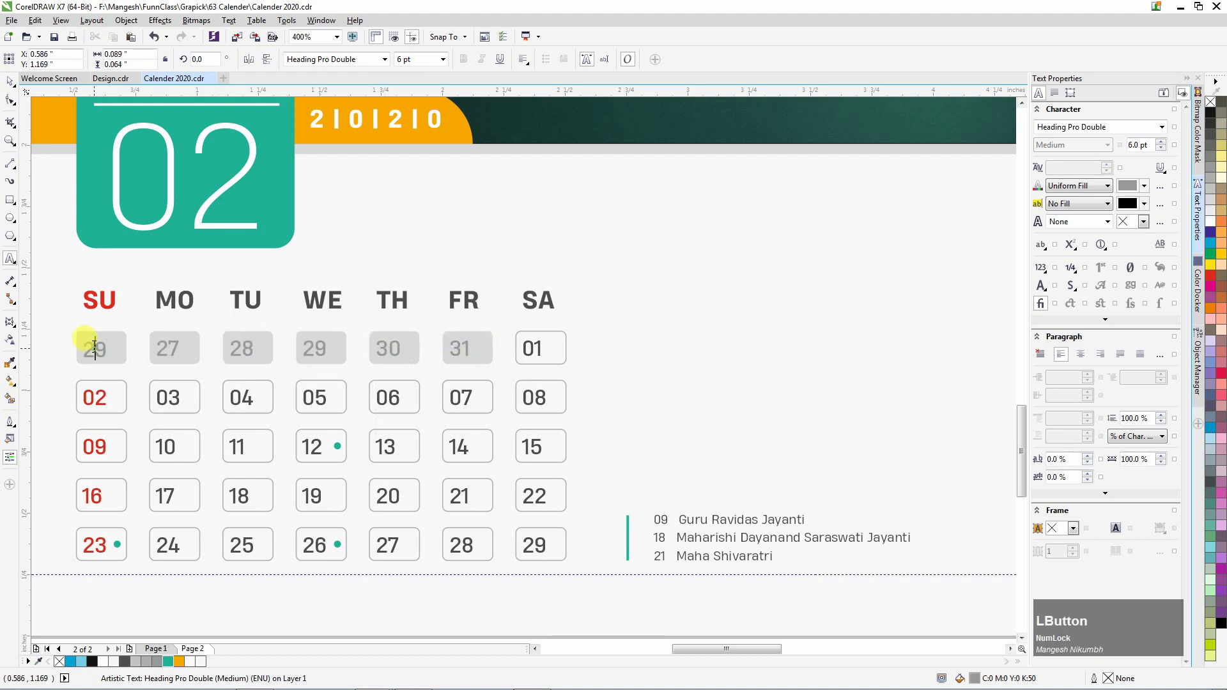
Move the green dot from cell 12 to cell 09.
{"action": "left_click", "coordinate": [338, 449]}
{"action": "left_click", "coordinate": [338, 448]}
{"action": "left_click_drag", "start_coordinate": [337, 448], "coordinate": [121, 449]}
{"action": "scroll", "coordinate": [121, 449], "scroll_direction": "up", "scroll_amount": 2}
{"action": "scroll", "coordinate": [153, 436], "scroll_direction": "down", "scroll_amount": 2}
Move the remaining green dots into cells 18 and 21, centred on their boxes.
{"action": "left_click", "coordinate": [227, 504]}
{"action": "left_click_drag", "start_coordinate": [373, 458], "coordinate": [374, 458]}
{"action": "scroll", "coordinate": [373, 458], "scroll_direction": "up", "scroll_amount": 2}
{"action": "left_click", "coordinate": [375, 415], "text": "shift"}
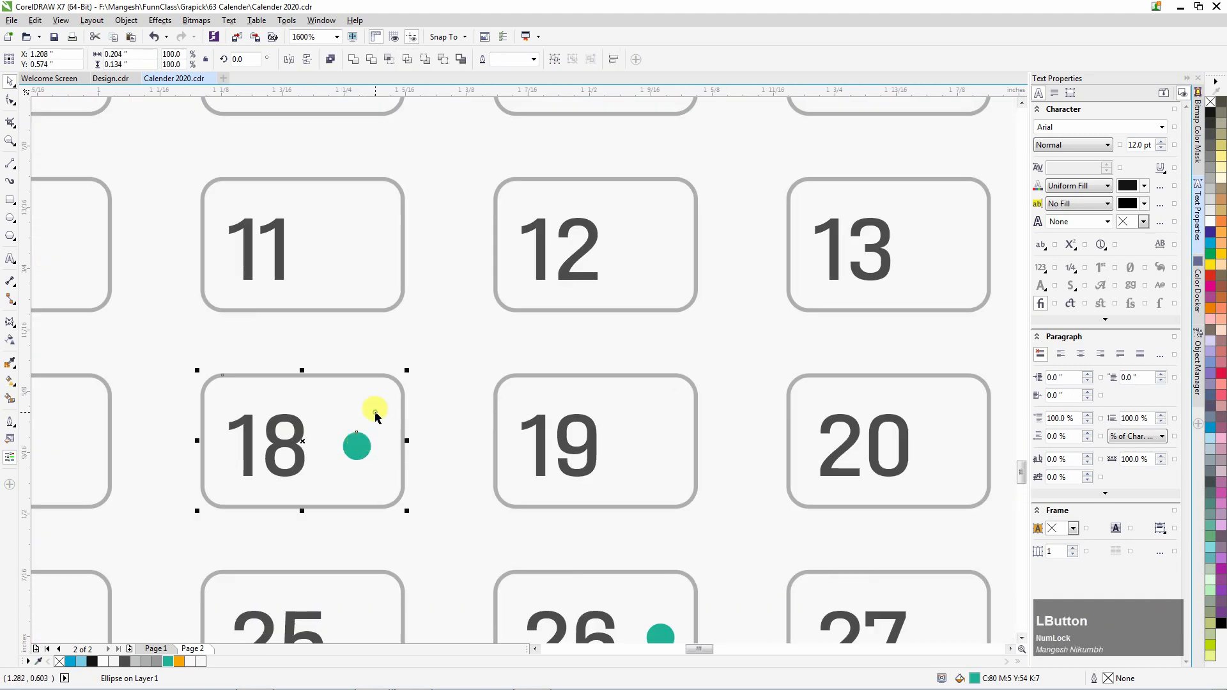
{"action": "key", "text": "e"}
{"action": "scroll", "coordinate": [373, 409], "scroll_direction": "down", "scroll_amount": 2}
{"action": "left_click", "coordinate": [381, 458]}
{"action": "scroll", "coordinate": [374, 424], "scroll_direction": "up", "scroll_amount": 3}
{"action": "left_click", "coordinate": [332, 327]}
{"action": "scroll", "coordinate": [332, 330], "scroll_direction": "down", "scroll_amount": 4}
{"action": "scroll", "coordinate": [132, 433], "scroll_direction": "up", "scroll_amount": 1}
{"action": "left_click_drag", "start_coordinate": [71, 360], "coordinate": [508, 360]}
{"action": "scroll", "coordinate": [508, 359], "scroll_direction": "up", "scroll_amount": 2}
{"action": "scroll", "coordinate": [482, 593], "scroll_direction": "down", "scroll_amount": 4}
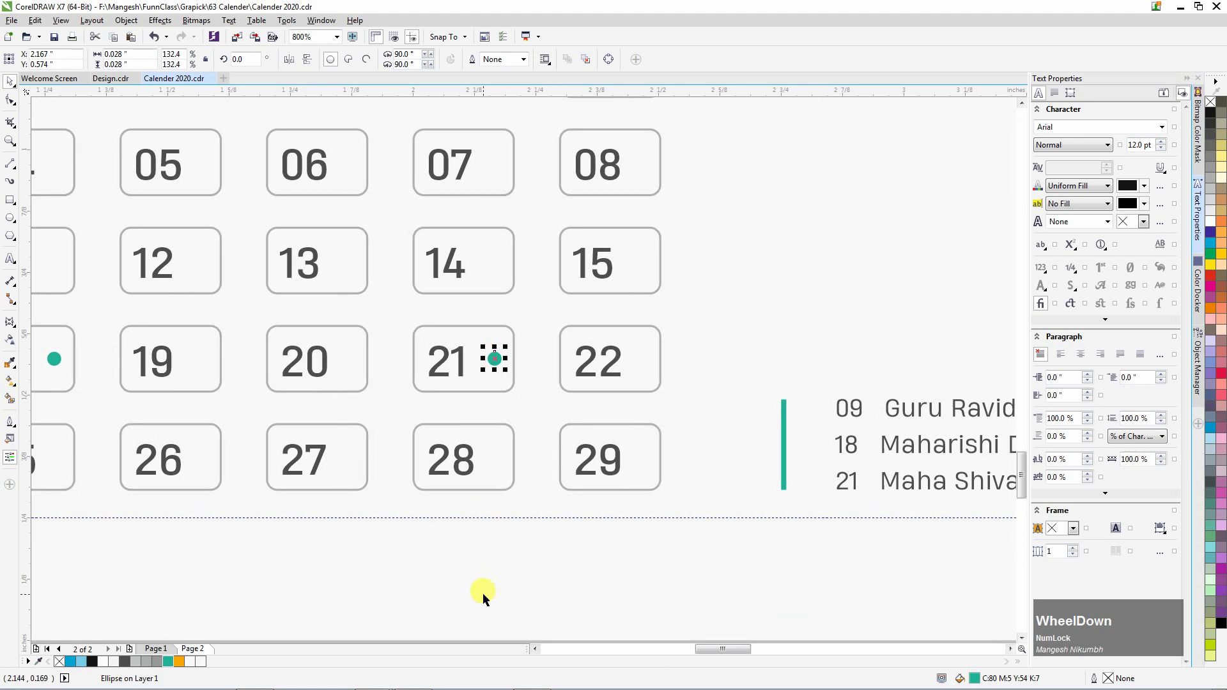
{"action": "left_click", "coordinate": [304, 525]}
Make the 18 and 21 numbers red by copying the text colour from a Sunday date.
{"action": "left_click", "coordinate": [251, 445]}
{"action": "left_click", "coordinate": [467, 442], "text": "shift"}
{"action": "key", "text": "ctrl+shift+a"}
{"action": "key", "text": "Return"}
{"action": "left_click", "coordinate": [107, 444]}
{"action": "left_click", "coordinate": [385, 605]}
{"action": "scroll", "coordinate": [549, 497], "scroll_direction": "down", "scroll_amount": 1}
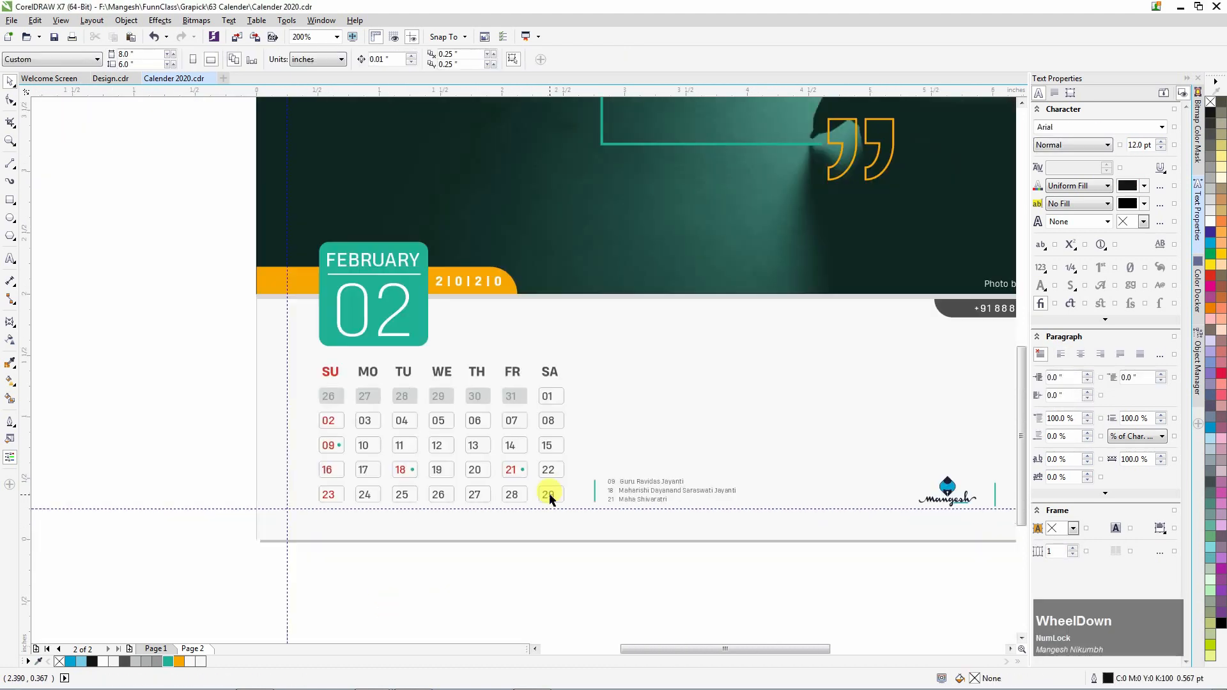
{"action": "key", "text": "Page_Up"}
{"action": "left_click", "coordinate": [524, 233]}
Restyle the 'Practice safe design. Use a concept.' quote and paste it over the Good design headline.
{"action": "left_click", "coordinate": [421, 285]}
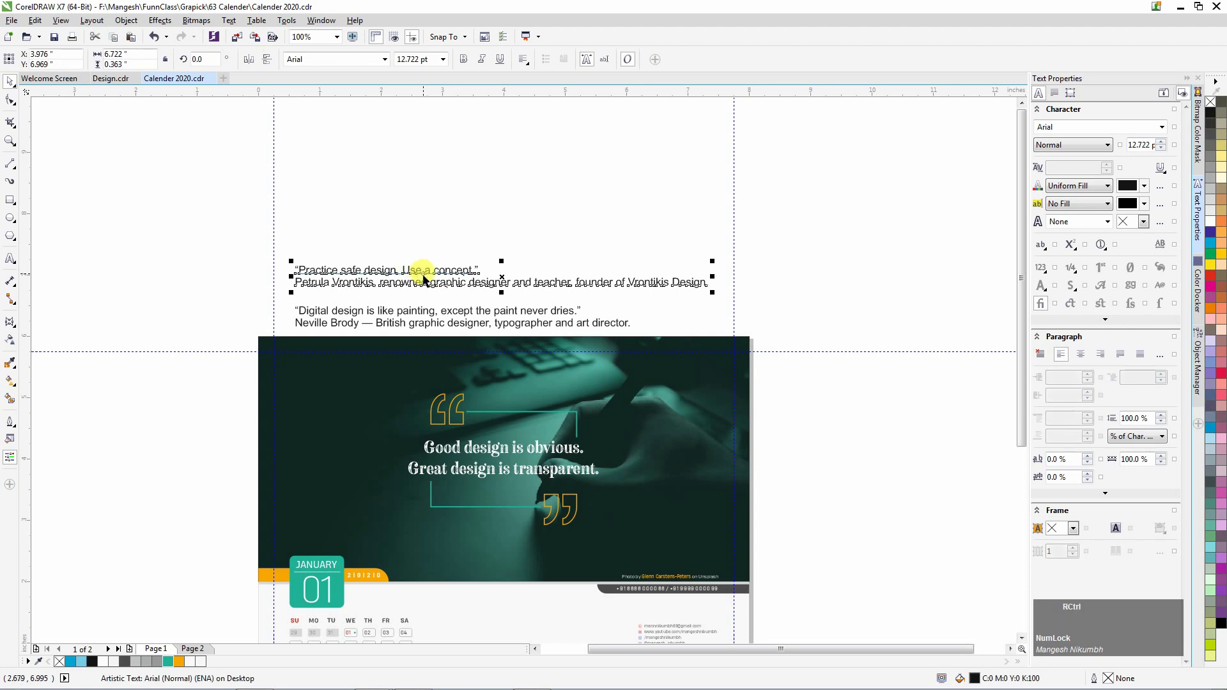
{"action": "key", "text": "ctrl+shift+a"}
{"action": "key", "text": "Return"}
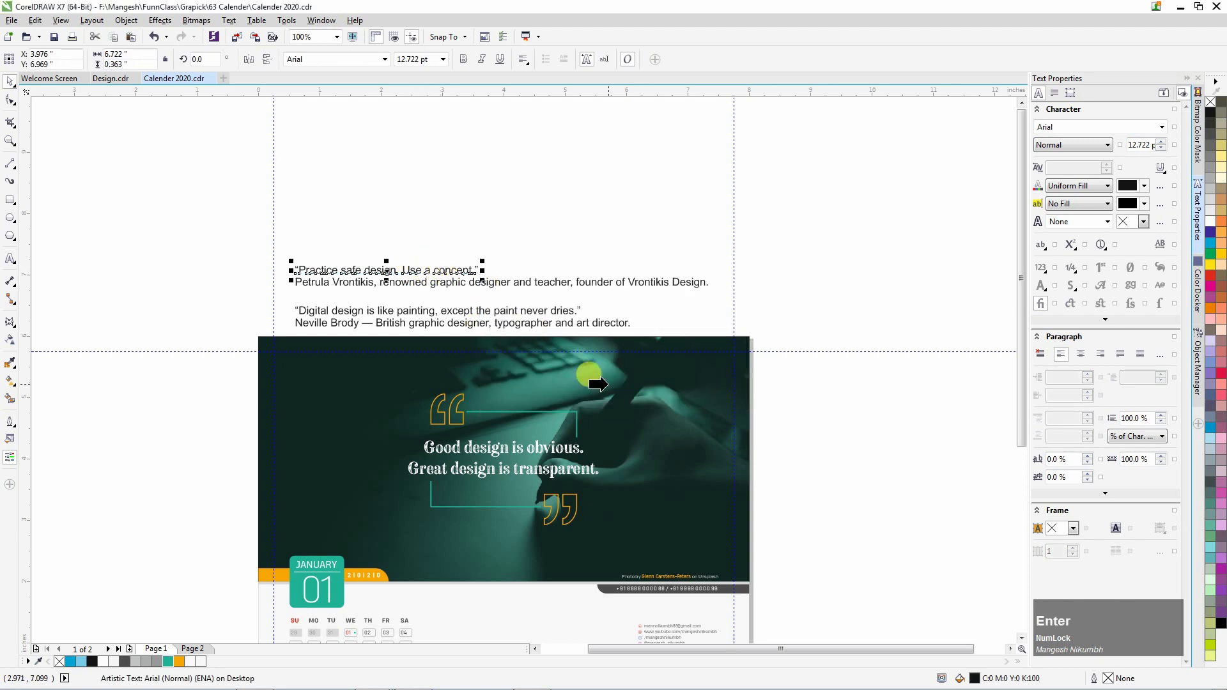
{"action": "key", "text": "F8"}
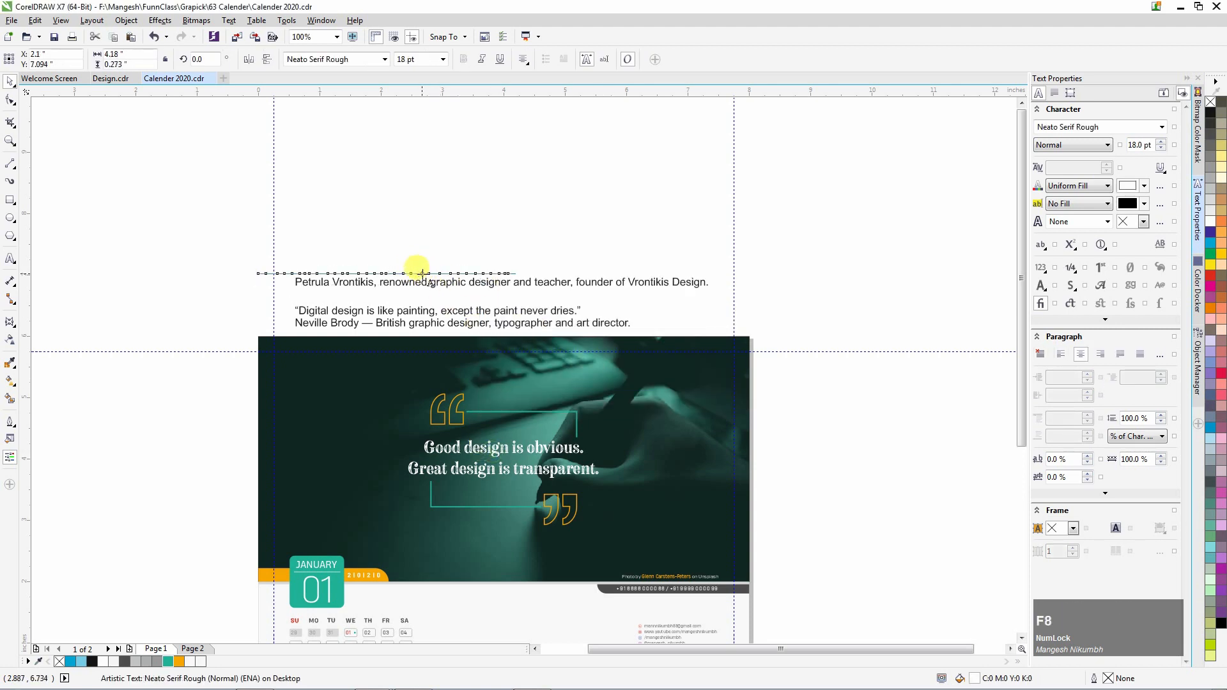
{"action": "key", "text": "ctrl+a"}
{"action": "left_click", "coordinate": [505, 449]}
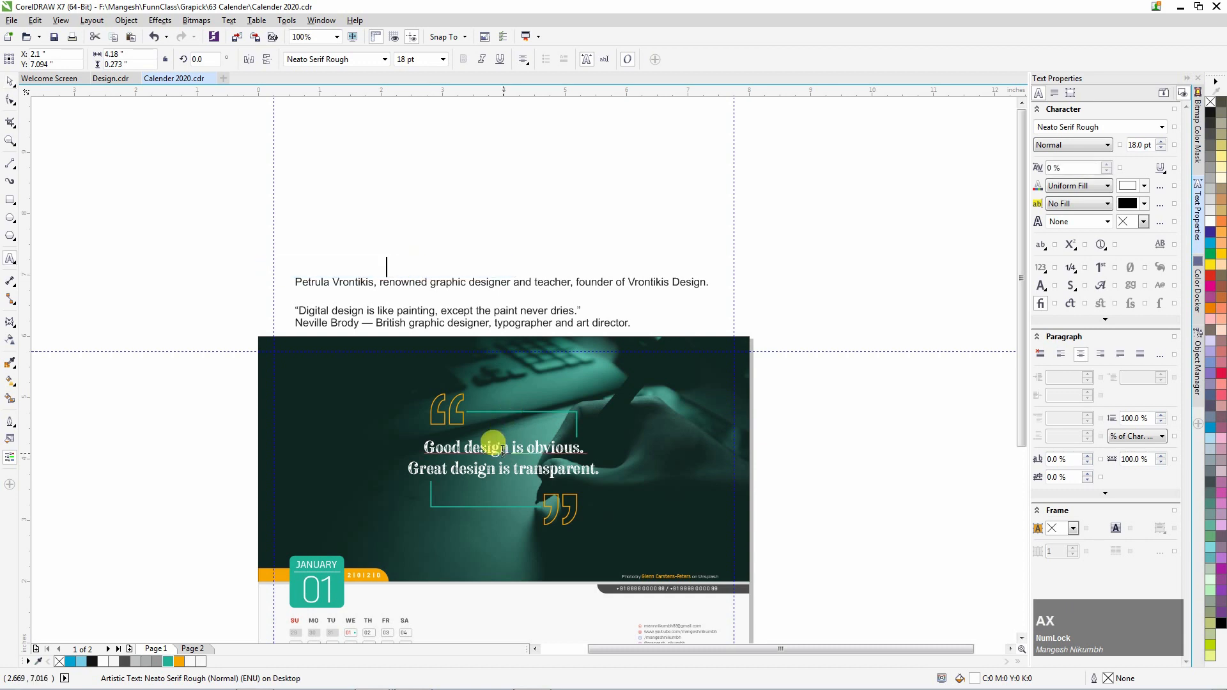
{"action": "key", "text": "ctrl+a"}
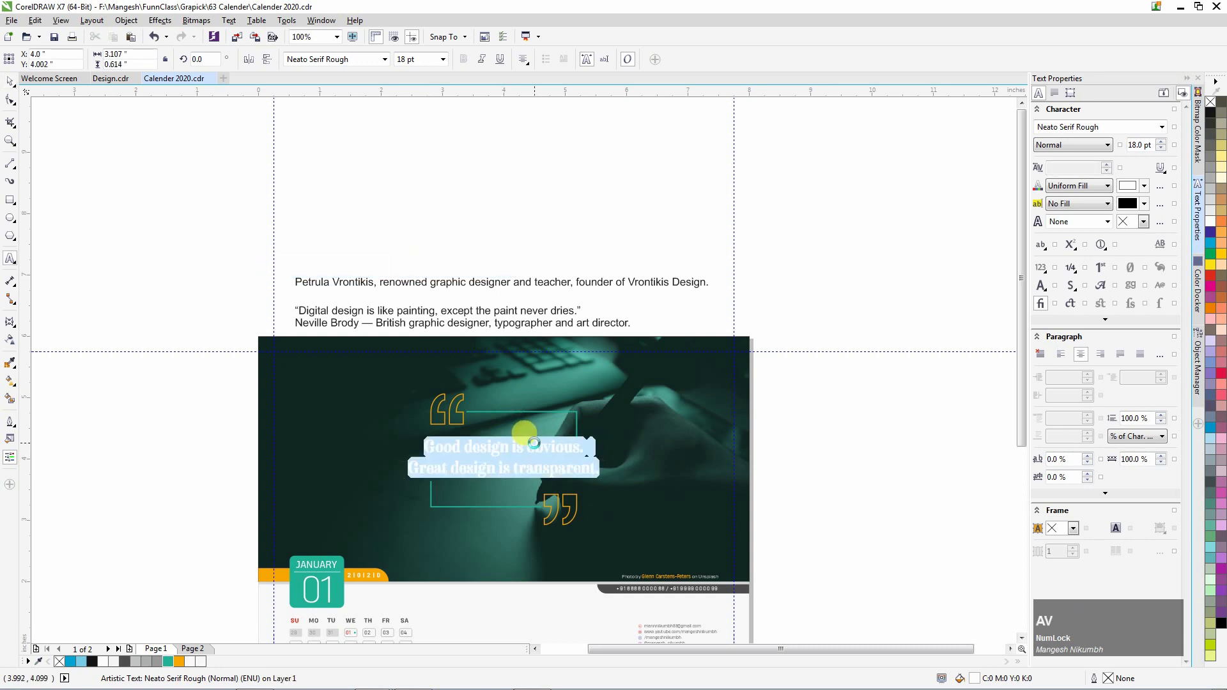
{"action": "key", "text": "ctrl+v"}
Break the headline onto two lines before 'Use' and remove the quotation marks.
{"action": "left_click", "coordinate": [532, 447]}
{"action": "key", "text": "Return"}
{"action": "key", "text": "ctrl+space"}
{"action": "scroll", "coordinate": [532, 473], "scroll_direction": "down", "scroll_amount": 1}
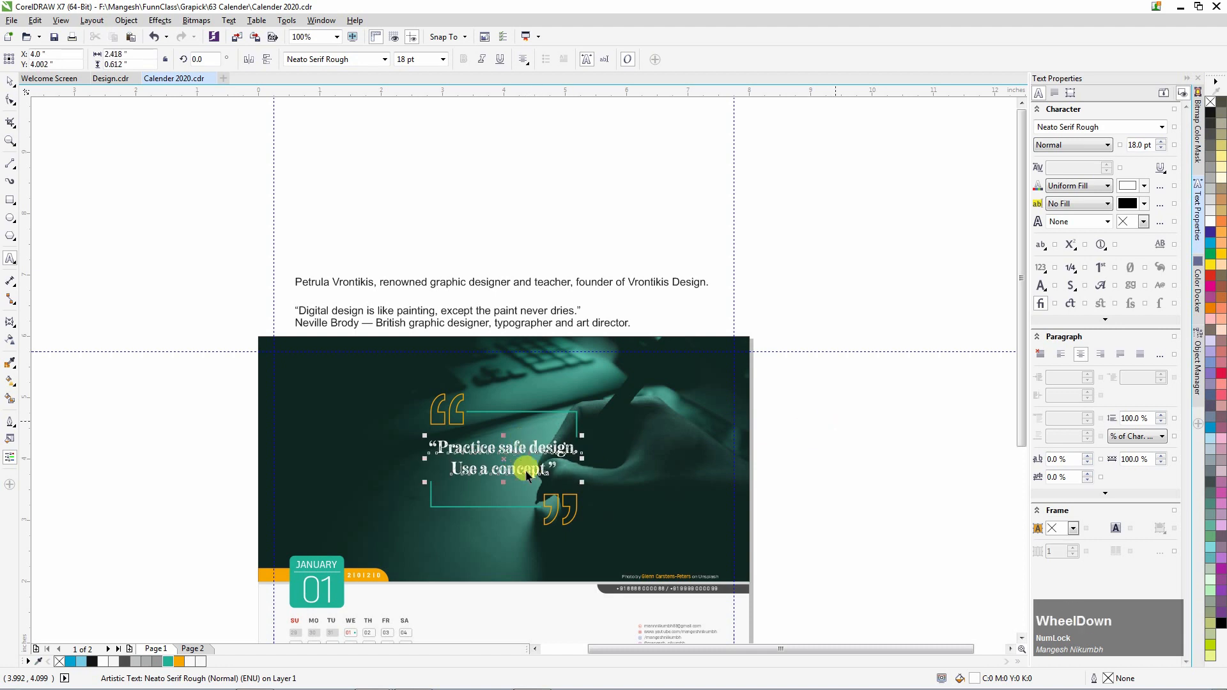
{"action": "key", "text": "Escape"}
{"action": "scroll", "coordinate": [533, 473], "scroll_direction": "up", "scroll_amount": 3}
{"action": "key", "text": "F8"}
{"action": "left_click", "coordinate": [555, 432]}
{"action": "key", "text": "BackSpace"}
Delete the headline's remaining opening quotation mark and finish editing it.
{"action": "left_click", "coordinate": [122, 355]}
{"action": "key", "text": "BackSpace"}
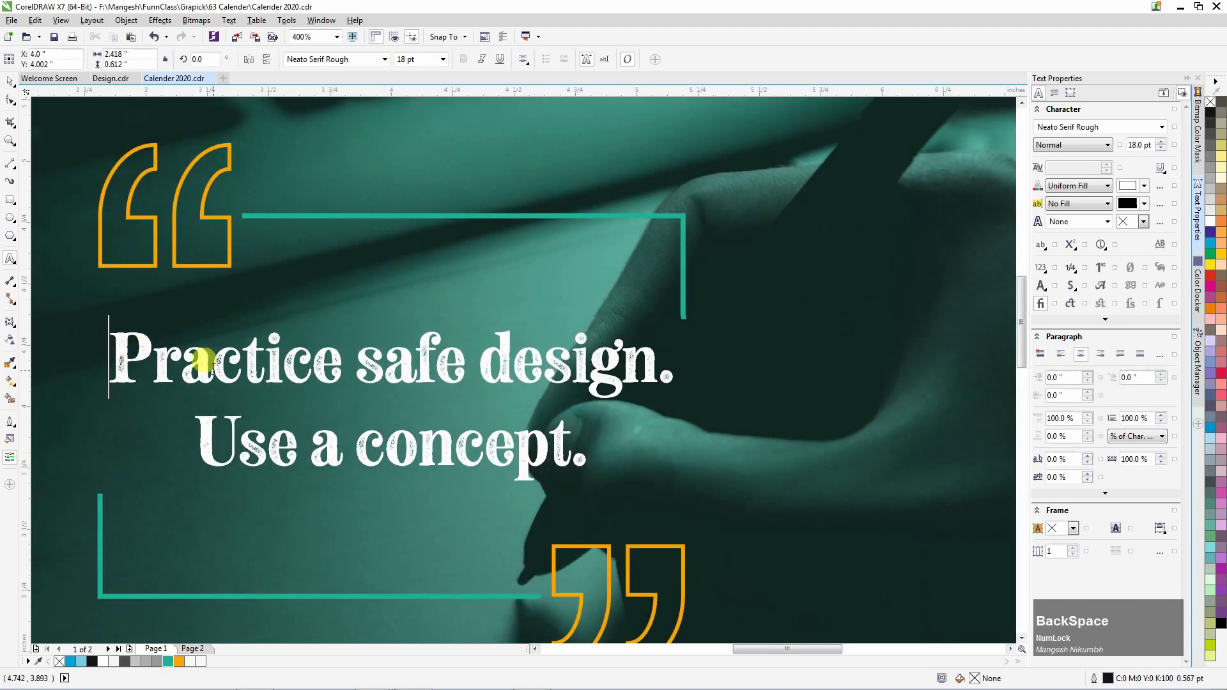
{"action": "key", "text": "ctrl+space"}
{"action": "scroll", "coordinate": [392, 356], "scroll_direction": "down", "scroll_amount": 2}
Move the attribution line onto the photo and give it the small white photo-credit style.
{"action": "left_click", "coordinate": [350, 377]}
{"action": "left_click_drag", "start_coordinate": [372, 204], "coordinate": [505, 422]}
{"action": "scroll", "coordinate": [423, 410], "scroll_direction": "up", "scroll_amount": 1}
{"action": "key", "text": "ctrl+shift+a"}
{"action": "key", "text": "Return"}
{"action": "left_click", "coordinate": [620, 587]}
{"action": "left_click_drag", "start_coordinate": [748, 436], "coordinate": [323, 439]}
{"action": "scroll", "coordinate": [328, 442], "scroll_direction": "up", "scroll_amount": 1}
Break the attribution before 'renowned', centre-align its lines, and centre it on the photo.
{"action": "key", "text": "F8"}
{"action": "left_click", "coordinate": [329, 422]}
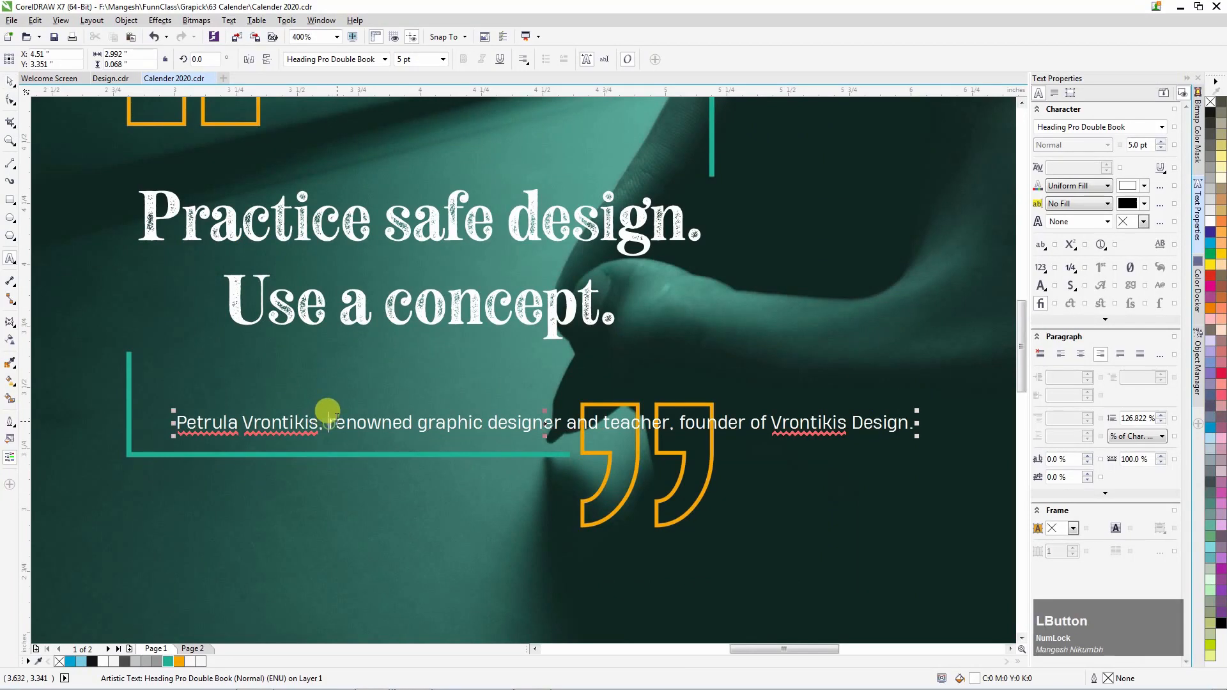
{"action": "key", "text": "Return"}
{"action": "key", "text": "ctrl+space"}
{"action": "left_click", "coordinate": [524, 62]}
{"action": "left_click", "coordinate": [543, 118]}
{"action": "left_click", "coordinate": [526, 62]}
{"action": "left_click", "coordinate": [544, 104]}
{"action": "left_click", "coordinate": [479, 356], "text": "shift"}
{"action": "scroll", "coordinate": [480, 356], "scroll_direction": "down", "scroll_amount": 1}
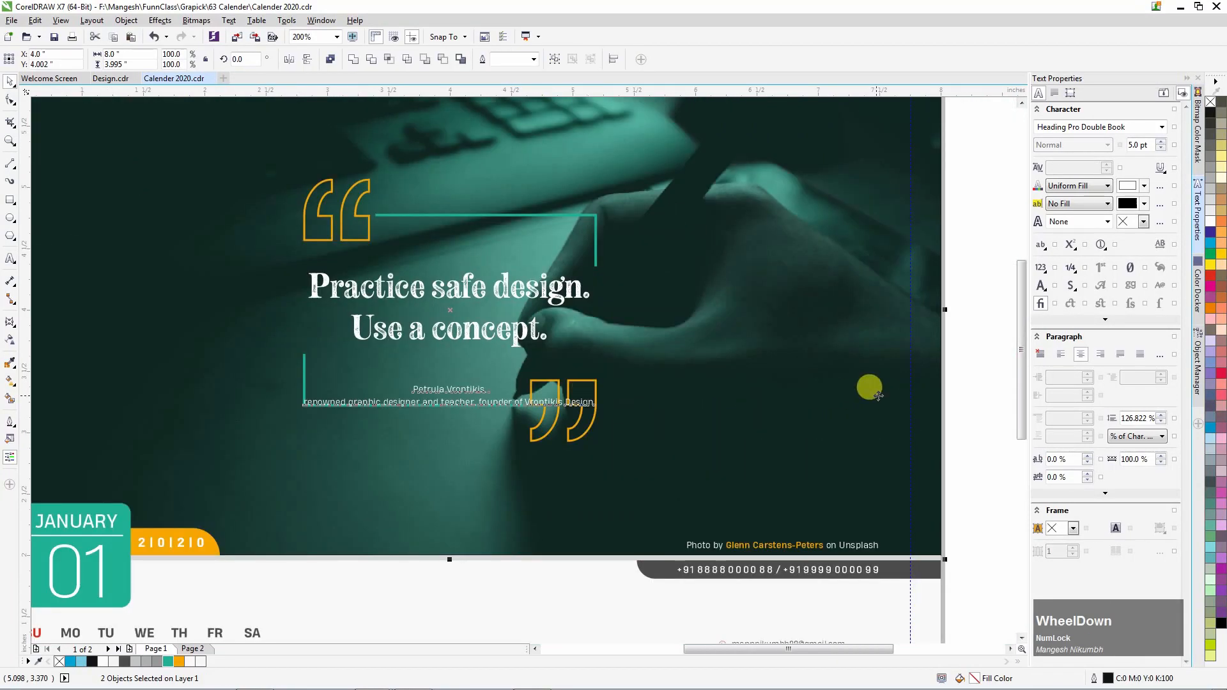
{"action": "key", "text": "Escape"}
{"action": "scroll", "coordinate": [368, 408], "scroll_direction": "up", "scroll_amount": 1}
Delete the attribution's description and comma, and add a leading dash before the name.
{"action": "double_click", "coordinate": [429, 388]}
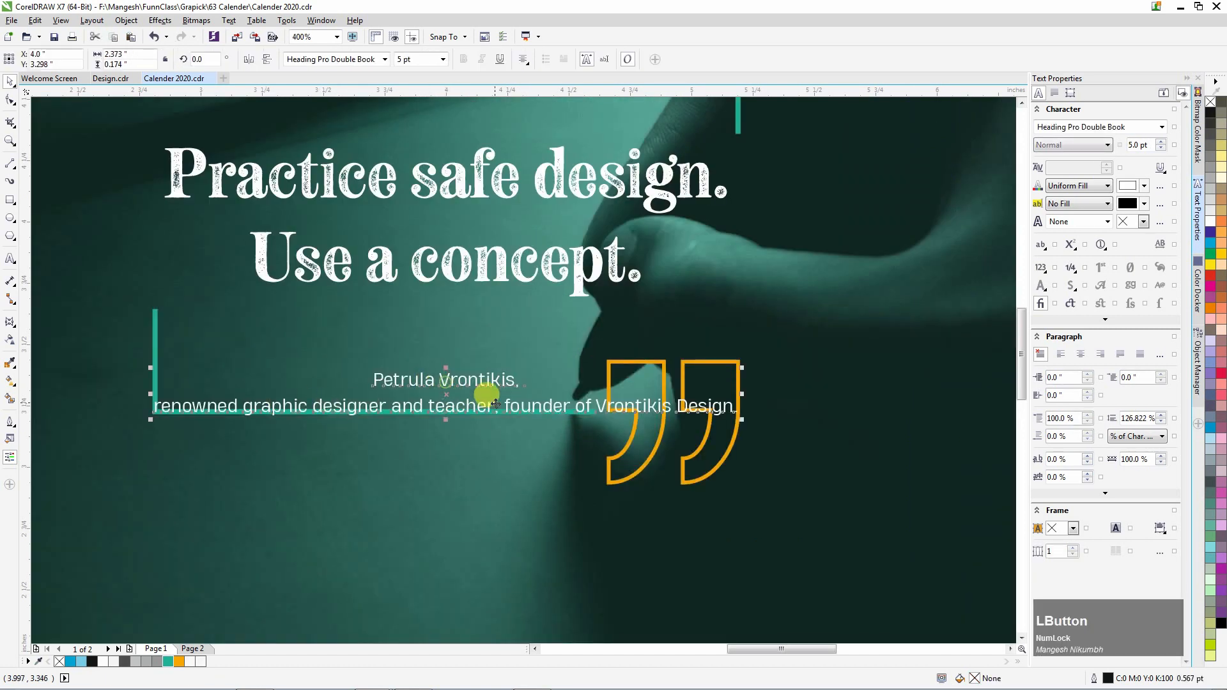
{"action": "left_click_drag", "start_coordinate": [521, 382], "coordinate": [743, 431]}
{"action": "key", "text": "BackSpace"}
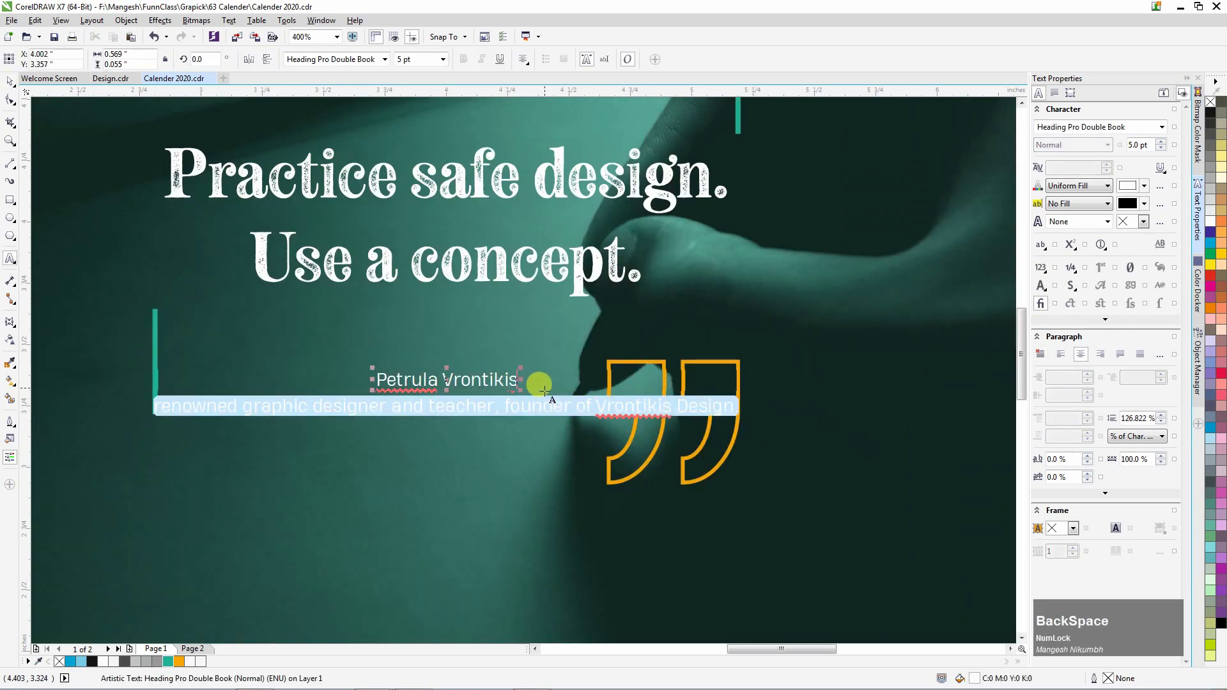
{"action": "type", "text": "-"}
{"action": "key", "text": "ctrl+space"}
{"action": "scroll", "coordinate": [434, 364], "scroll_direction": "down", "scroll_amount": 1}
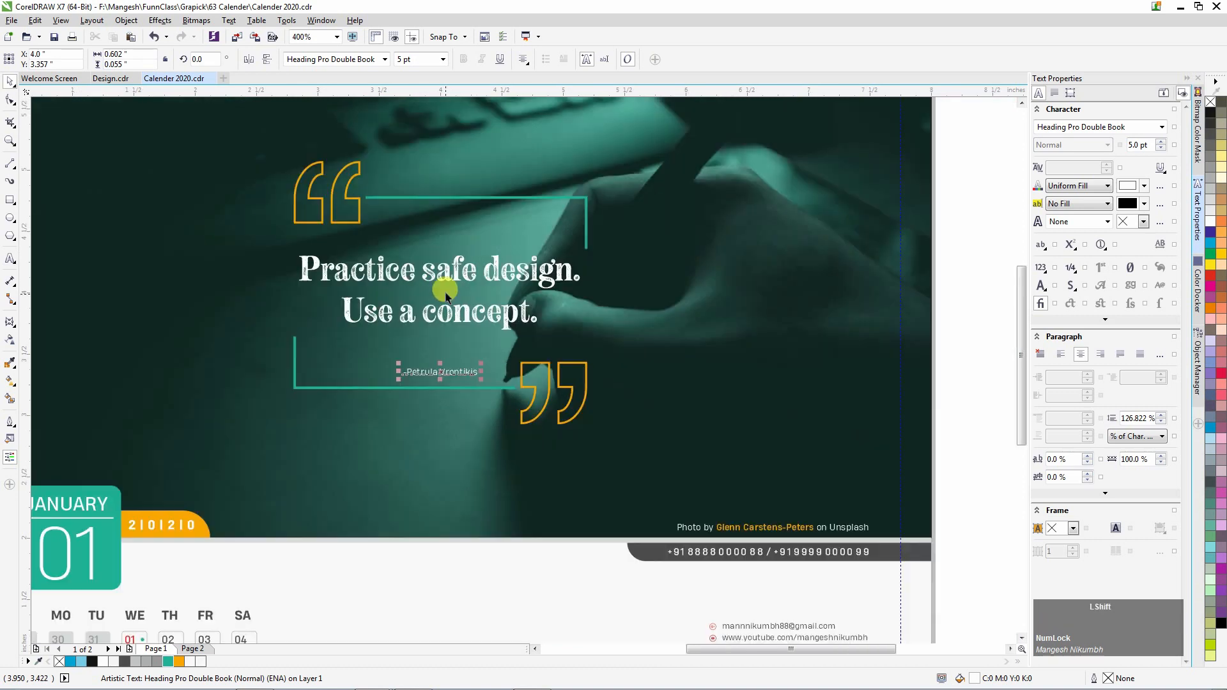
{"action": "left_click", "coordinate": [455, 370]}
{"action": "scroll", "coordinate": [445, 371], "scroll_direction": "up", "scroll_amount": 1}
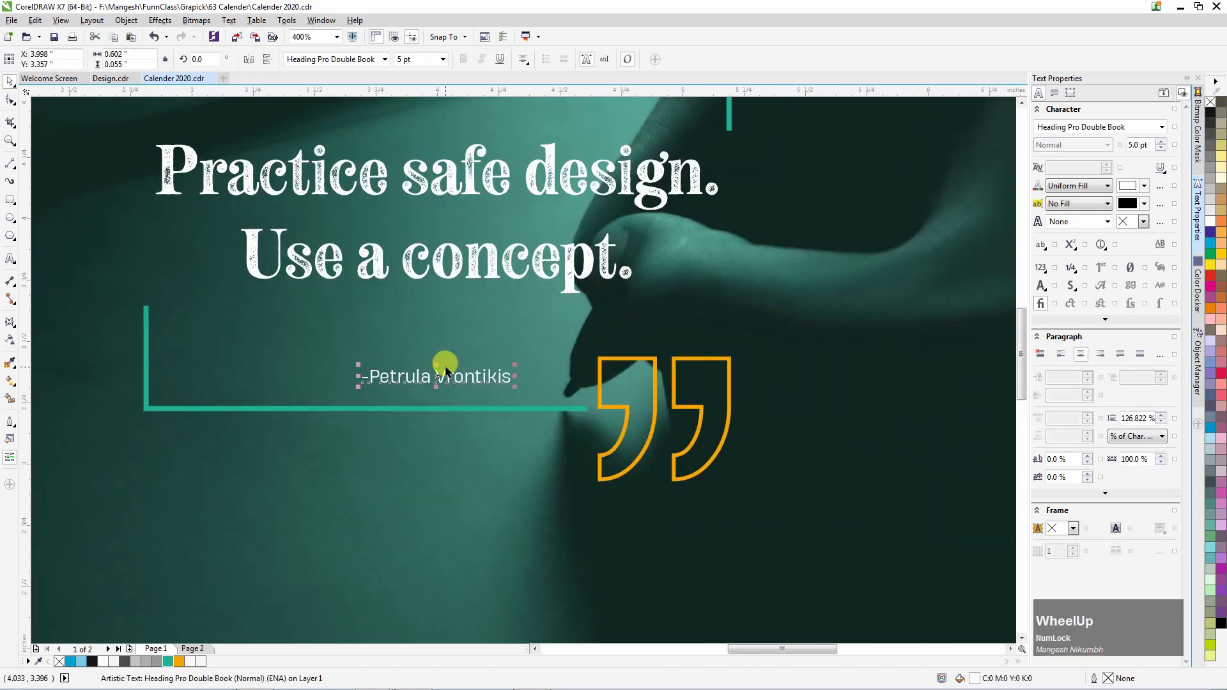
{"action": "scroll", "coordinate": [449, 392], "scroll_direction": "down", "scroll_amount": 2}
{"action": "left_click", "coordinate": [893, 356]}
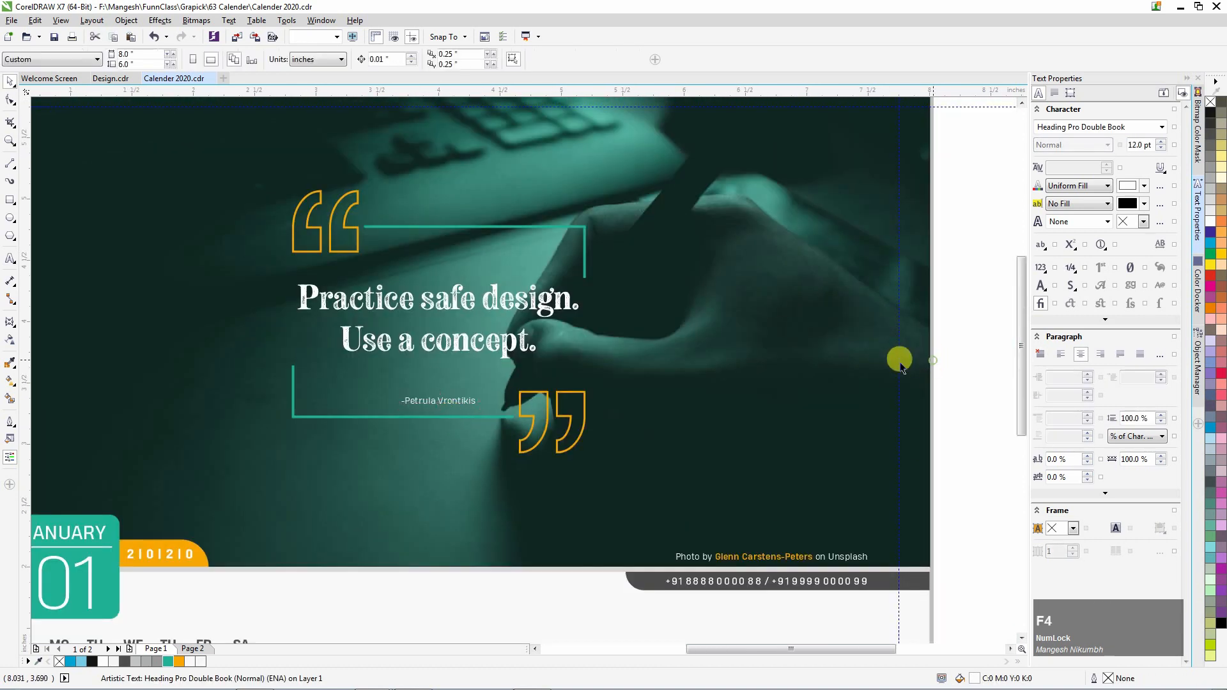
Cut February's old quote group from the page.
{"action": "left_click_drag", "start_coordinate": [325, 221], "coordinate": [304, 216]}
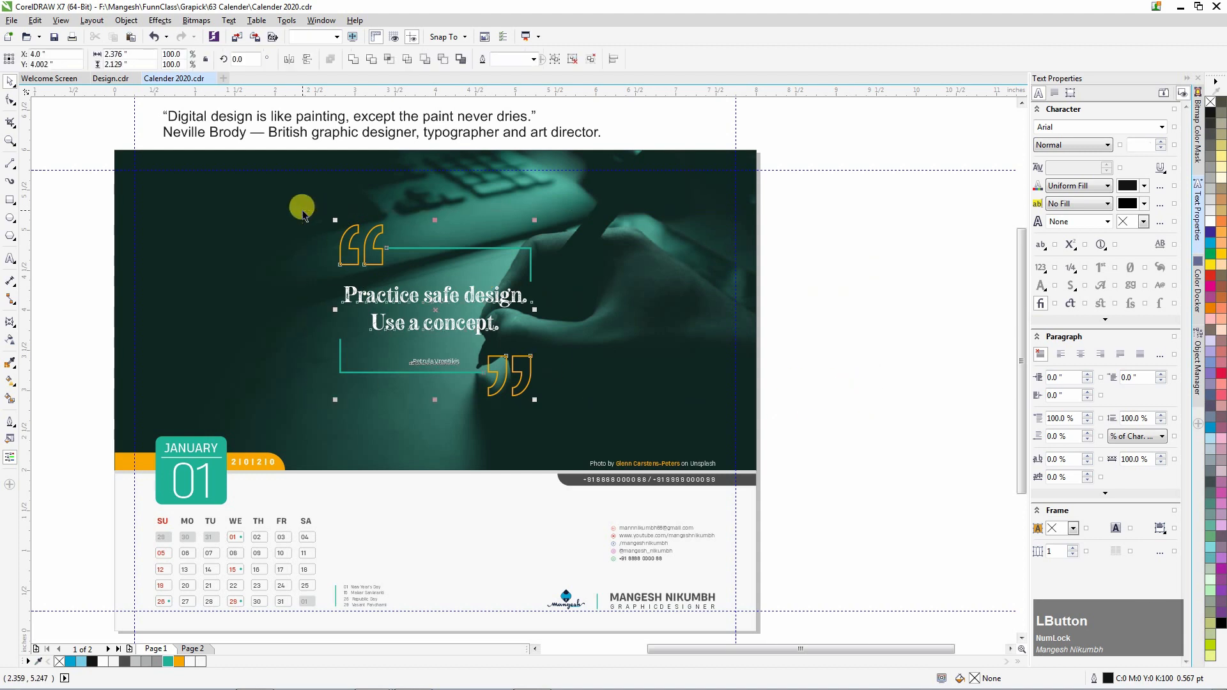
{"action": "key", "text": "Page_Down"}
{"action": "left_click_drag", "start_coordinate": [846, 411], "coordinate": [345, 249]}
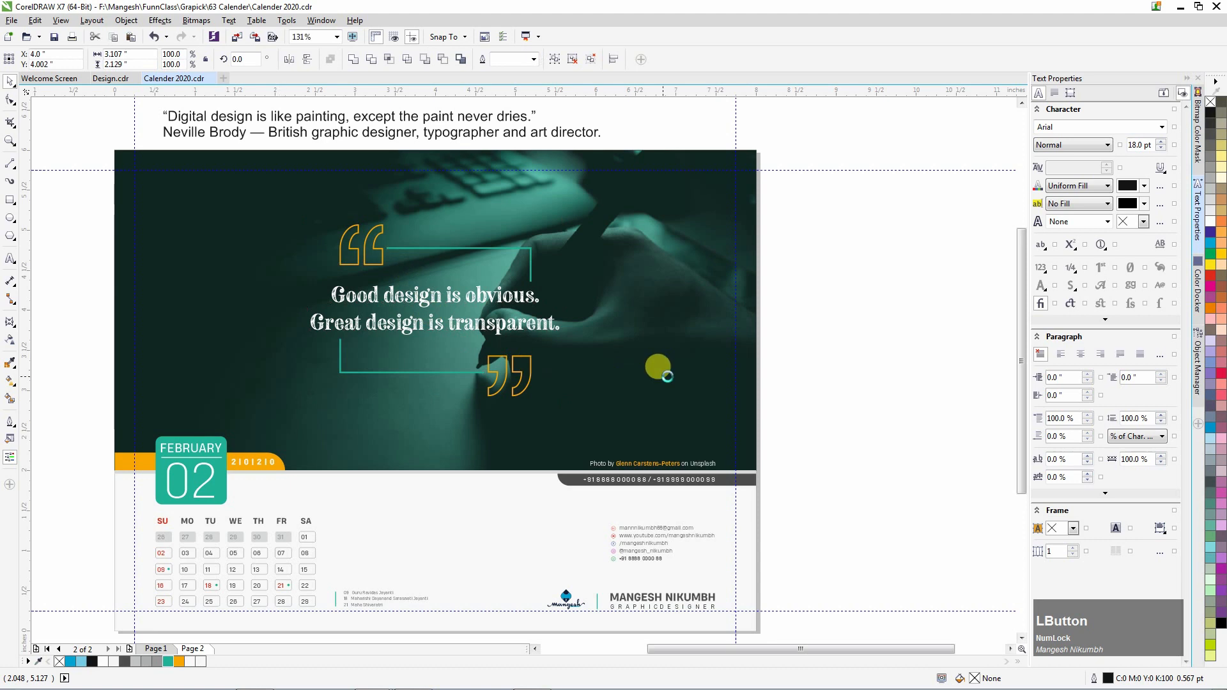
{"action": "key", "text": "ctrl+x"}
Replace the headline with the restyled 'Digital design is like painting…' quote, broken after 'painting,', and save.
{"action": "left_click", "coordinate": [368, 115]}
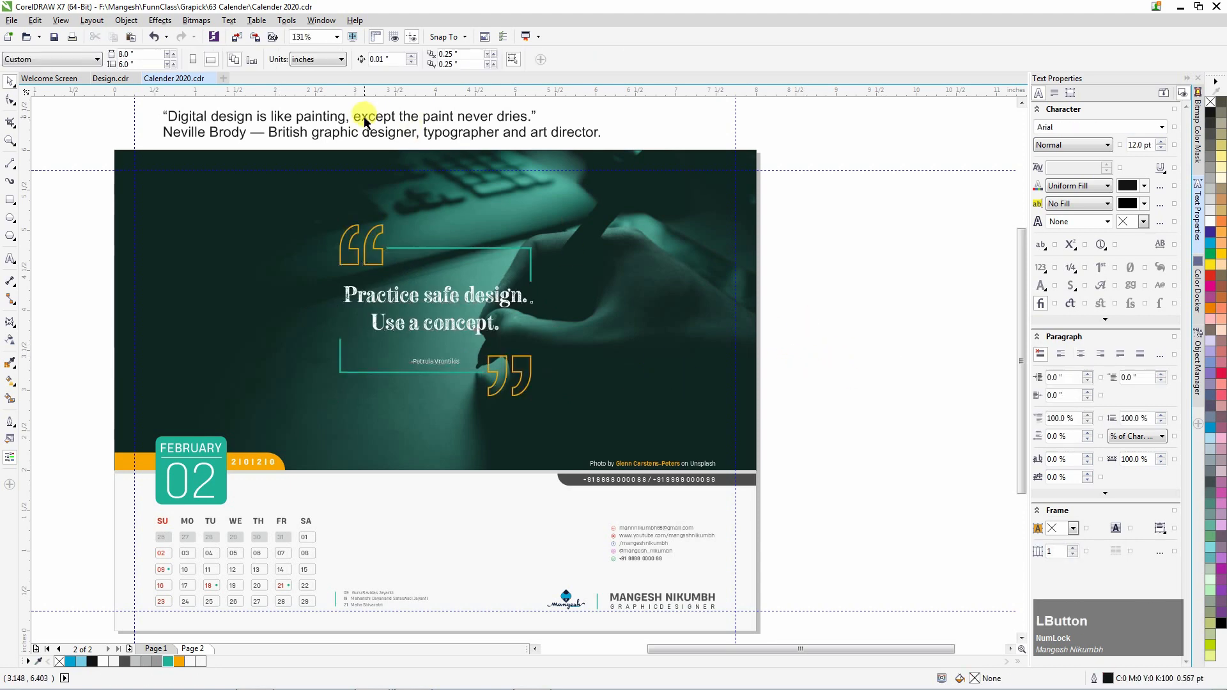
{"action": "left_click_drag", "start_coordinate": [375, 120], "coordinate": [405, 152]}
{"action": "key", "text": "Return"}
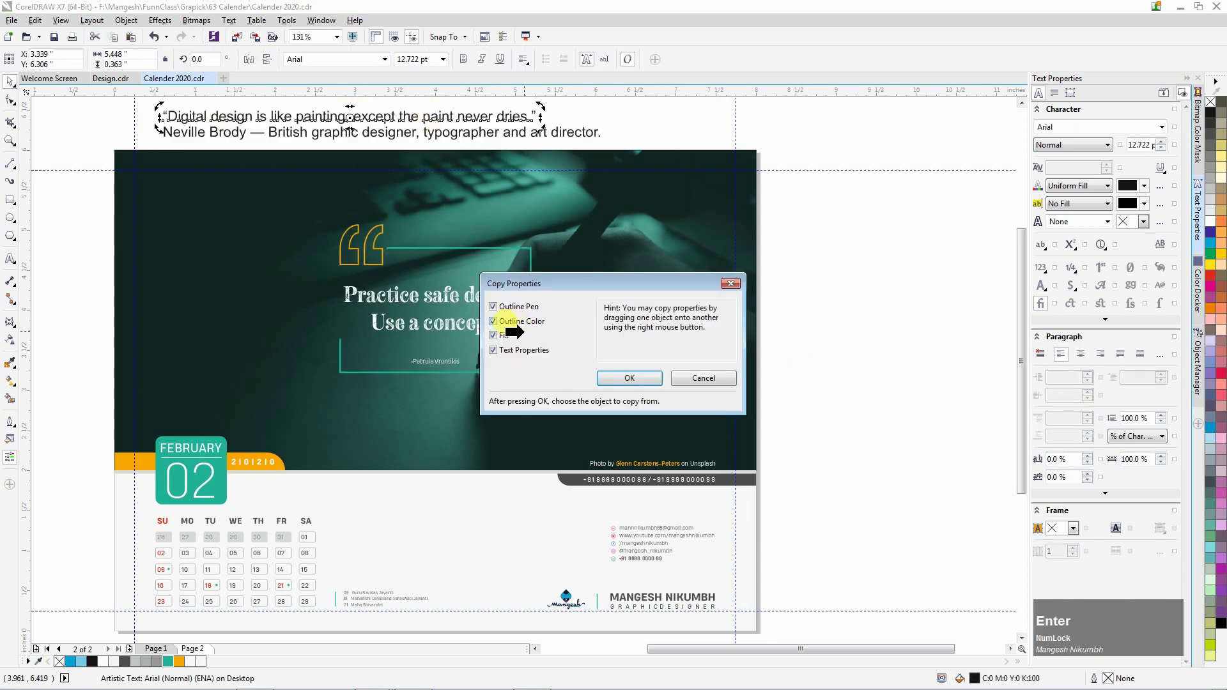
{"action": "left_click", "coordinate": [409, 292]}
{"action": "key", "text": "space"}
{"action": "key", "text": "F8"}
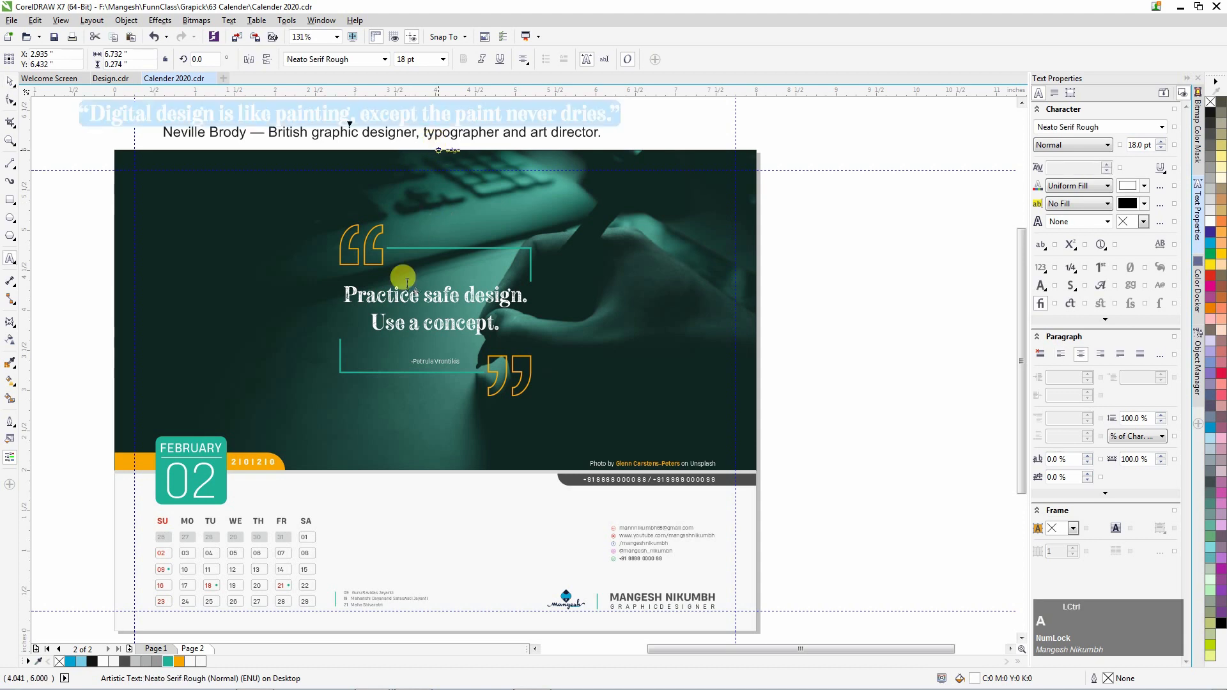
{"action": "left_click", "coordinate": [439, 316]}
{"action": "key", "text": "ctrl+a"}
{"action": "key", "text": "ctrl+v"}
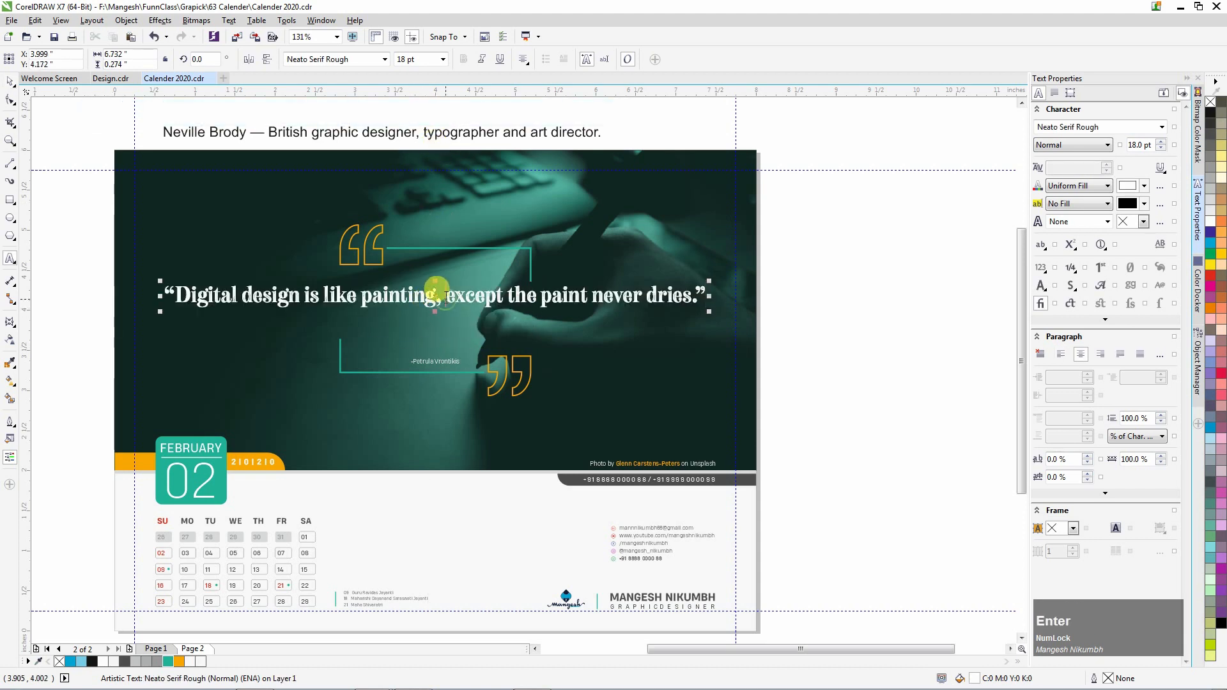
{"action": "key", "text": "Return"}
{"action": "left_click", "coordinate": [381, 276]}
{"action": "left_click", "coordinate": [843, 301]}
{"action": "key", "text": "ctrl+s"}
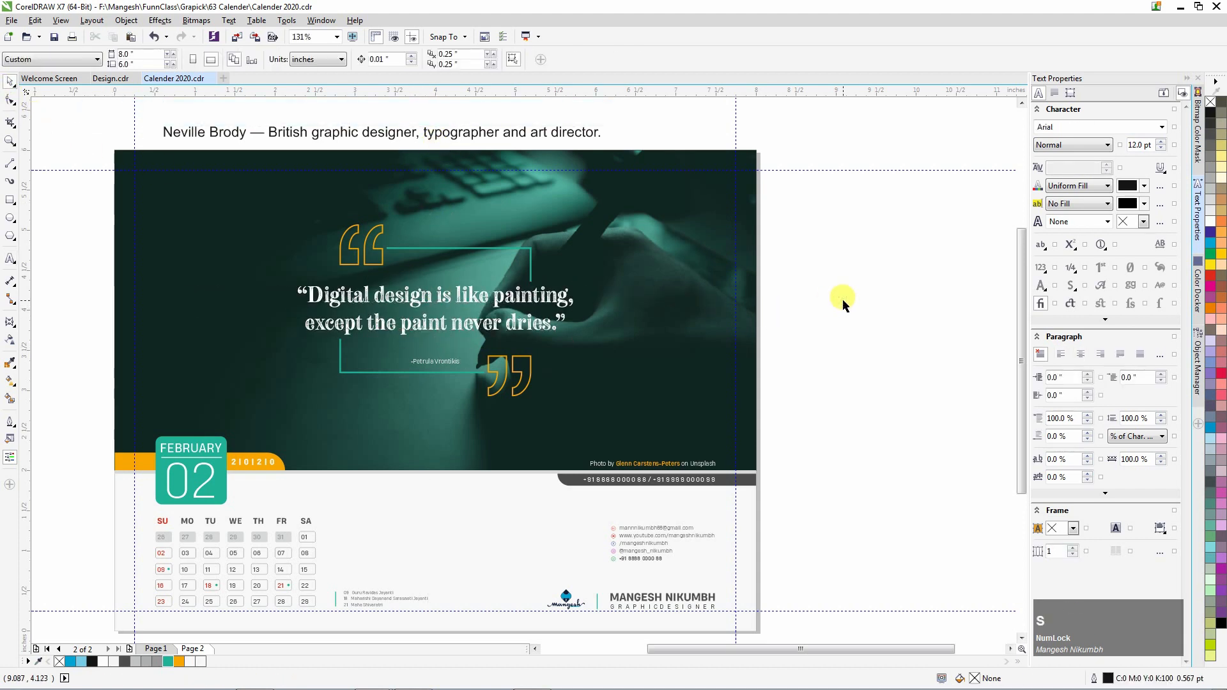
Remove the opening and closing quotation marks from the Digital design quote.
{"action": "key", "text": "F8"}
{"action": "key", "text": "BackSpace"}
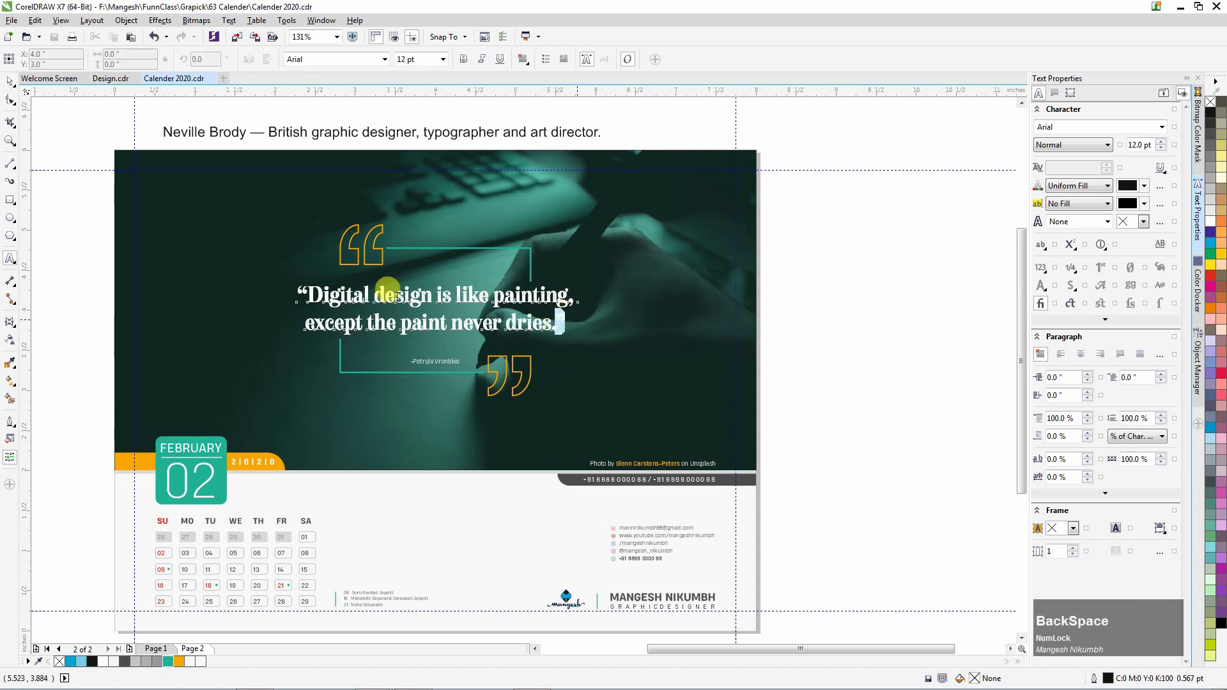
{"action": "left_click", "coordinate": [303, 293]}
{"action": "key", "text": "BackSpace"}
Move the new author caption onto the photo and apply the existing credit line's style.
{"action": "left_click", "coordinate": [11, 80]}
{"action": "left_click_drag", "start_coordinate": [263, 132], "coordinate": [439, 404]}
{"action": "scroll", "coordinate": [439, 404], "scroll_direction": "up", "scroll_amount": 3}
{"action": "key", "text": "ctrl+shift+a"}
{"action": "key", "text": "Return"}
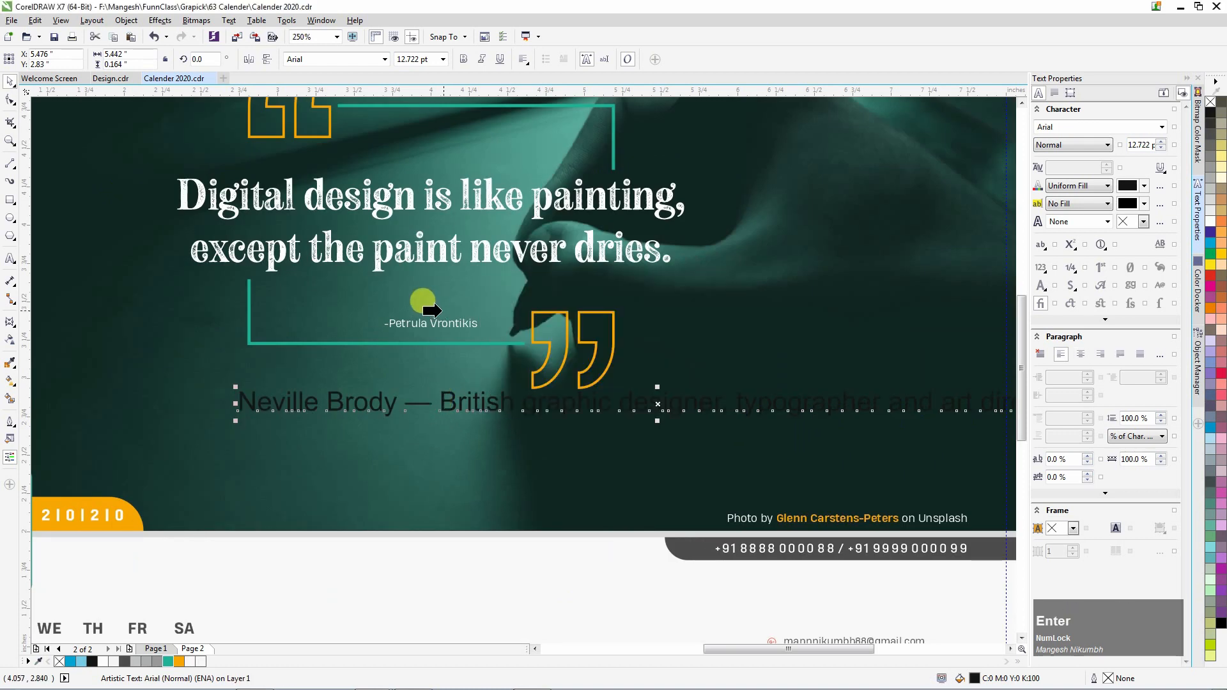
{"action": "left_click", "coordinate": [421, 324]}
{"action": "key", "text": "space"}
Trim the caption's description and paste the author's name over the old credit with a leading dash.
{"action": "left_click", "coordinate": [540, 405], "text": "shift"}
{"action": "key", "text": "BackSpace"}
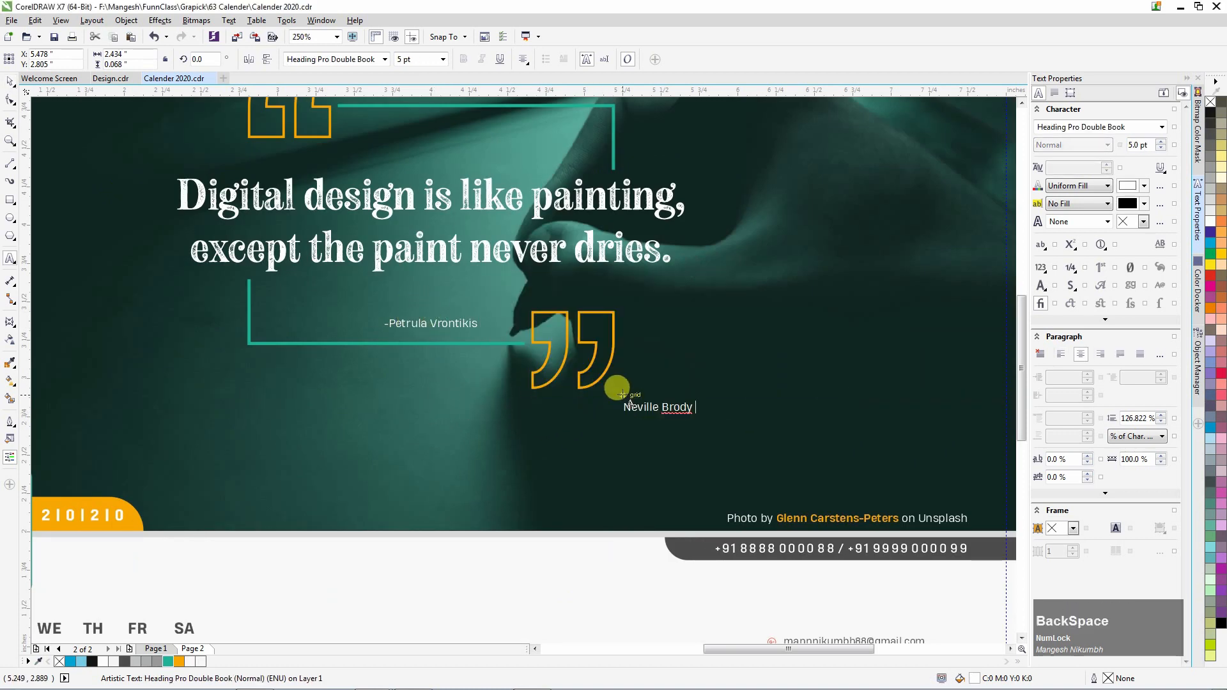
{"action": "key", "text": "ctrl+a"}
{"action": "key", "text": "ctrl+x"}
{"action": "left_click", "coordinate": [434, 319]}
{"action": "key", "text": "ctrl+a"}
{"action": "key", "text": "ctrl+v"}
{"action": "type", "text": "-"}
{"action": "key", "text": "ctrl+space"}
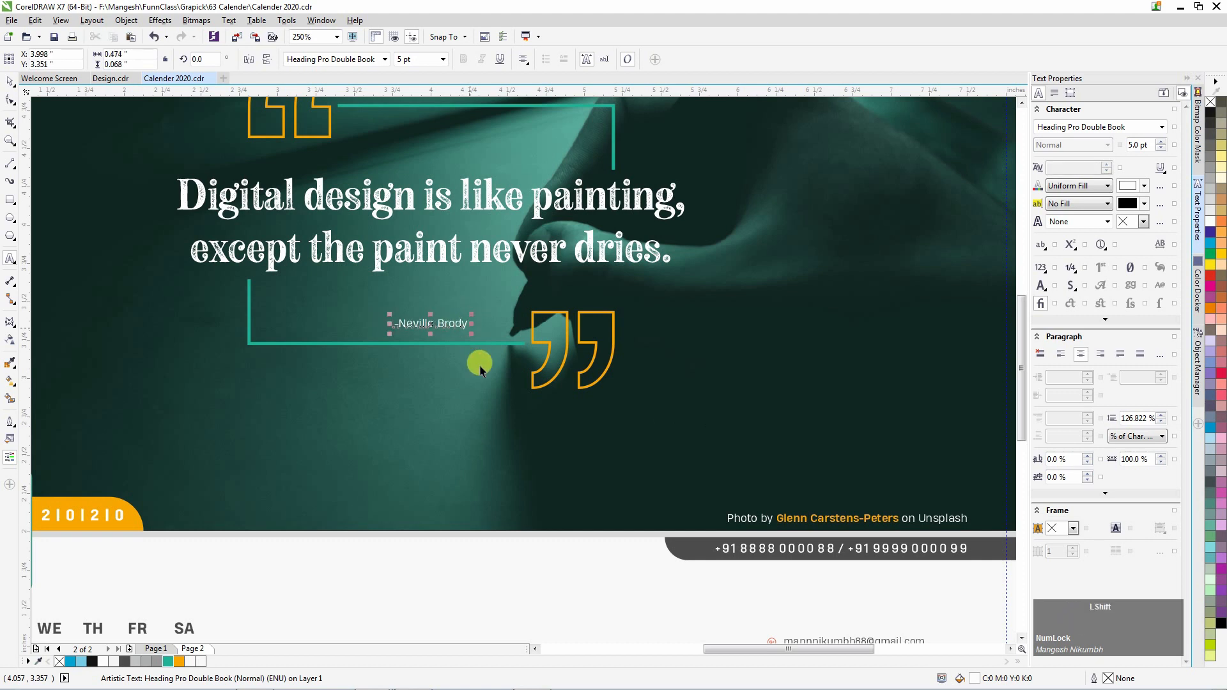
{"action": "left_click", "coordinate": [471, 367]}
{"action": "key", "text": "F4"}
{"action": "left_click", "coordinate": [842, 355]}
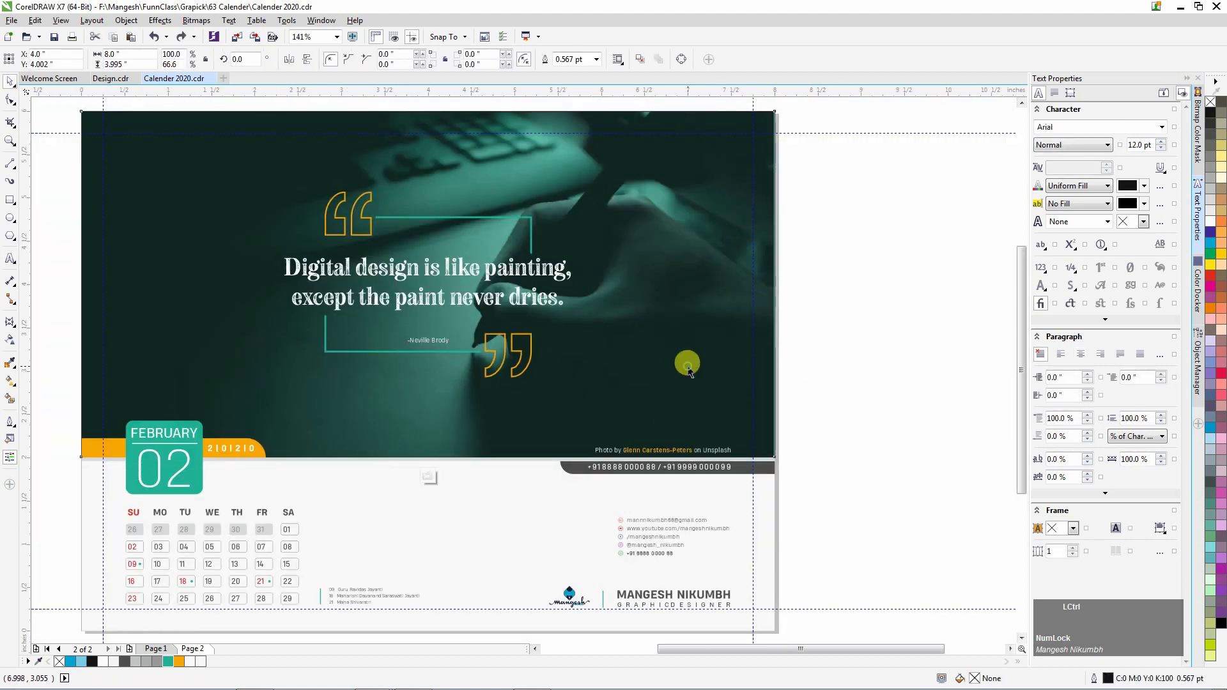
Delete the old hand photo and import the Editors Keys keyboard photo, copying its file name.
{"action": "left_click", "coordinate": [688, 369], "text": "ctrl"}
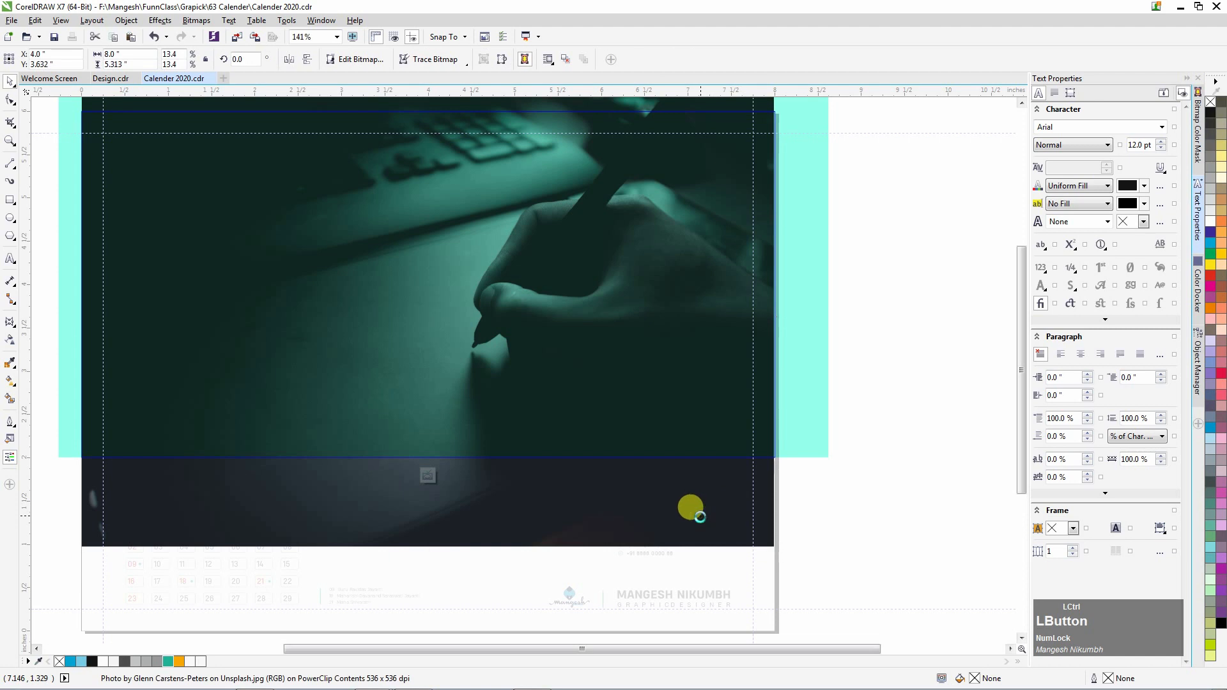
{"action": "key", "text": "Delete"}
{"action": "left_click", "coordinate": [11, 20]}
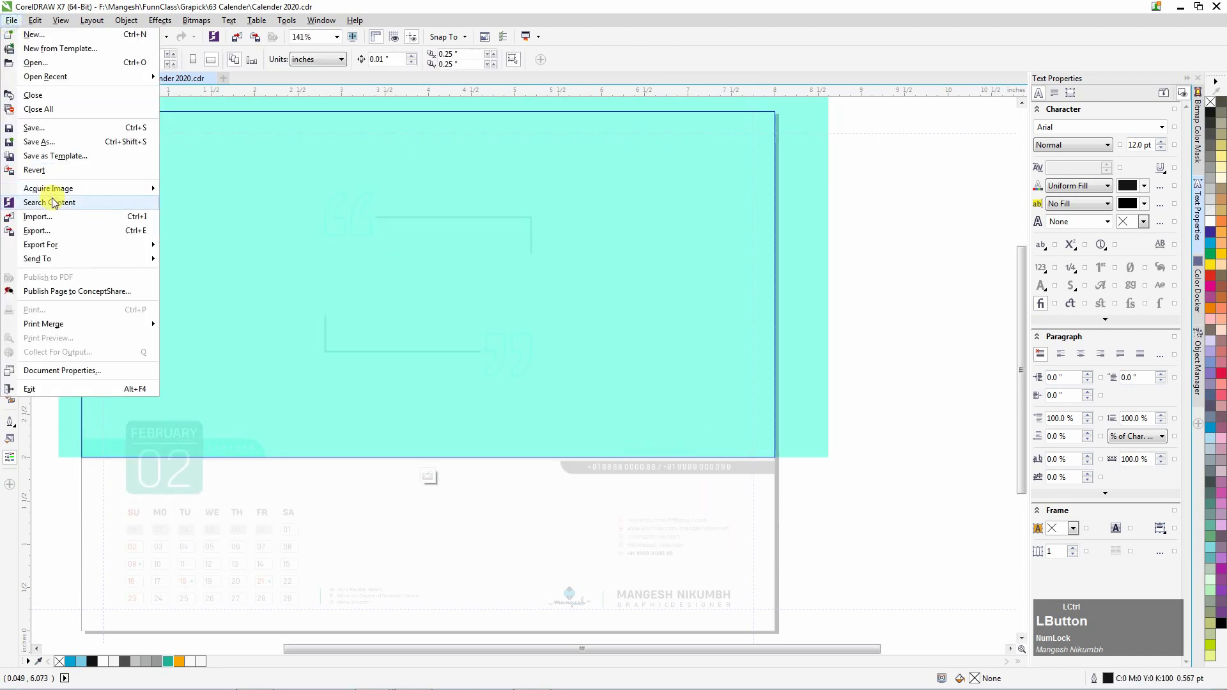
{"action": "left_click", "coordinate": [39, 216]}
{"action": "left_click", "coordinate": [285, 118]}
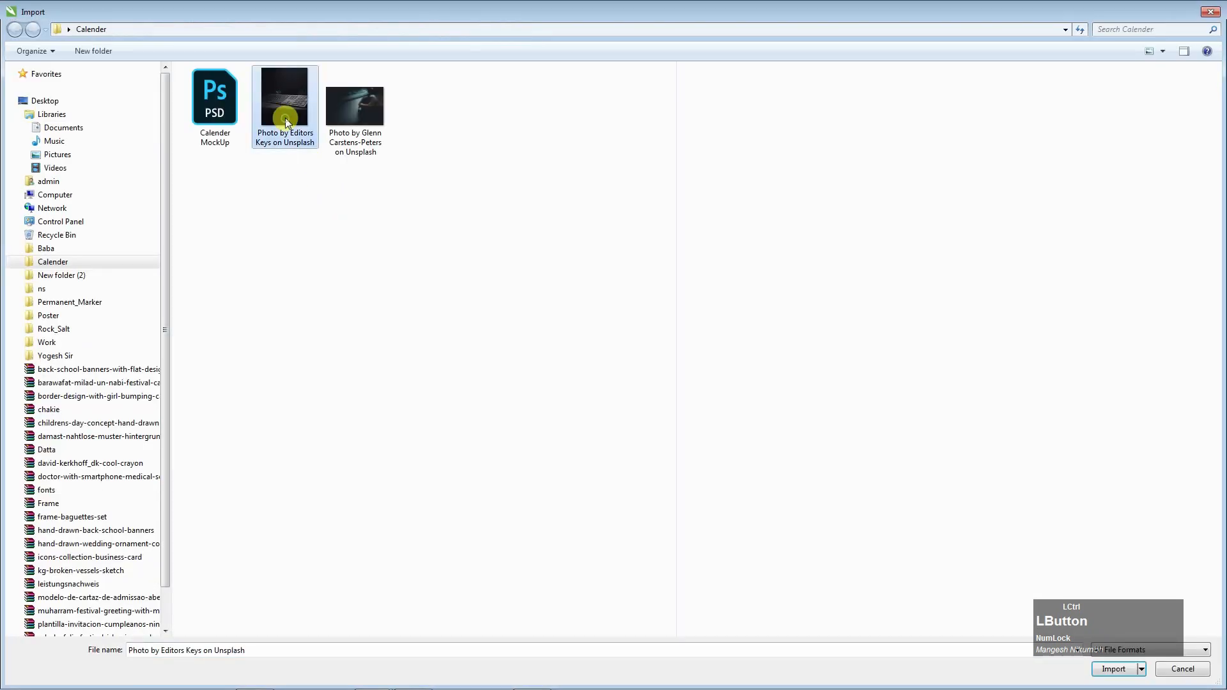
{"action": "right_click", "coordinate": [285, 118]}
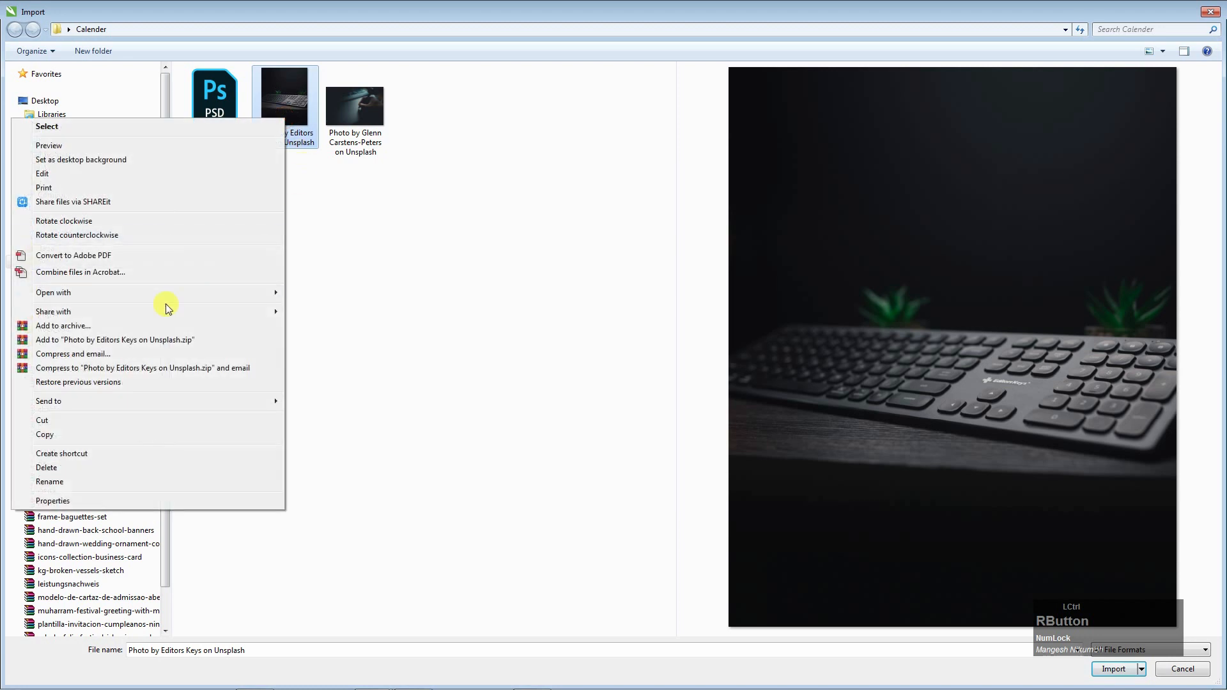
{"action": "left_click", "coordinate": [49, 482]}
{"action": "right_click", "coordinate": [275, 138]}
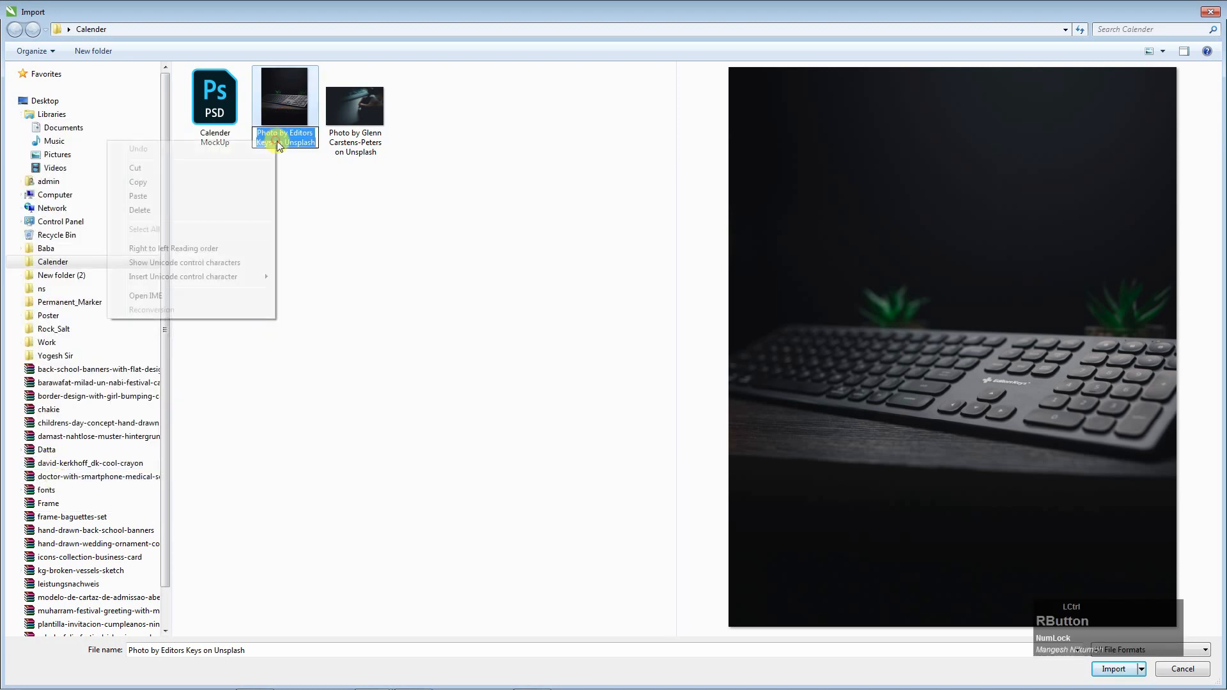
{"action": "left_click", "coordinate": [177, 187]}
{"action": "left_click", "coordinate": [299, 114]}
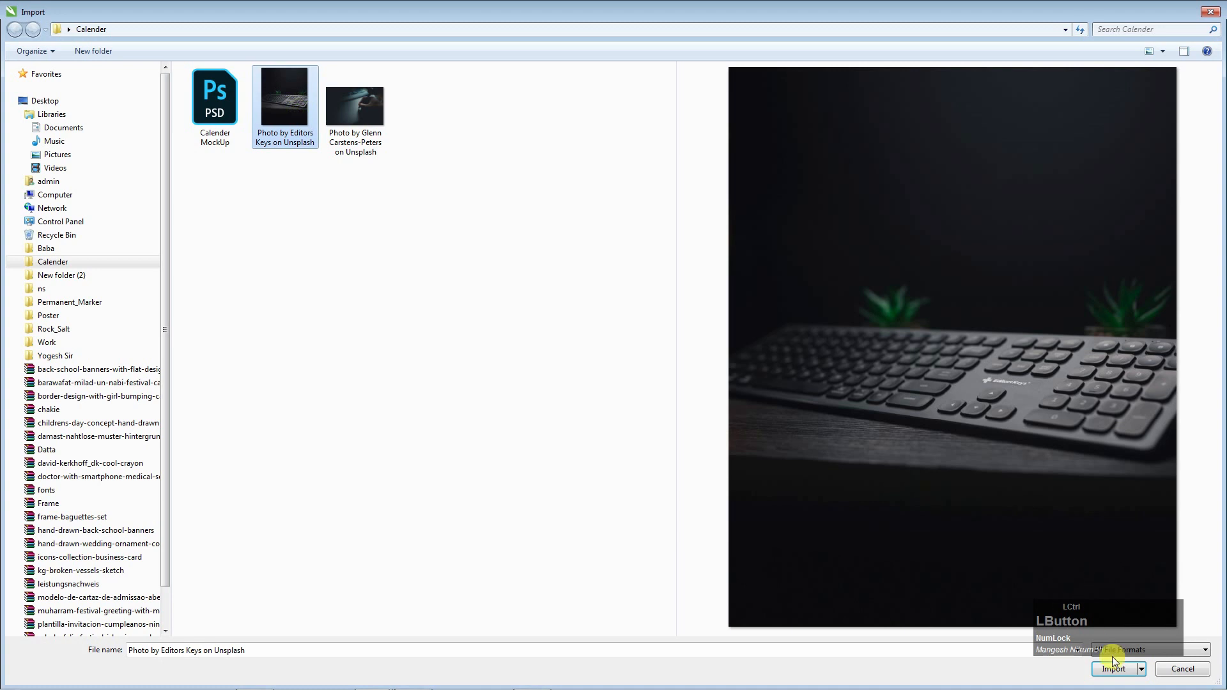
{"action": "left_click", "coordinate": [1115, 669]}
Place the keyboard photo over the header, send it behind the teal overlay, and enlarge it.
{"action": "scroll", "coordinate": [489, 394], "scroll_direction": "down", "scroll_amount": 1}
{"action": "left_click_drag", "start_coordinate": [256, 163], "coordinate": [761, 597]}
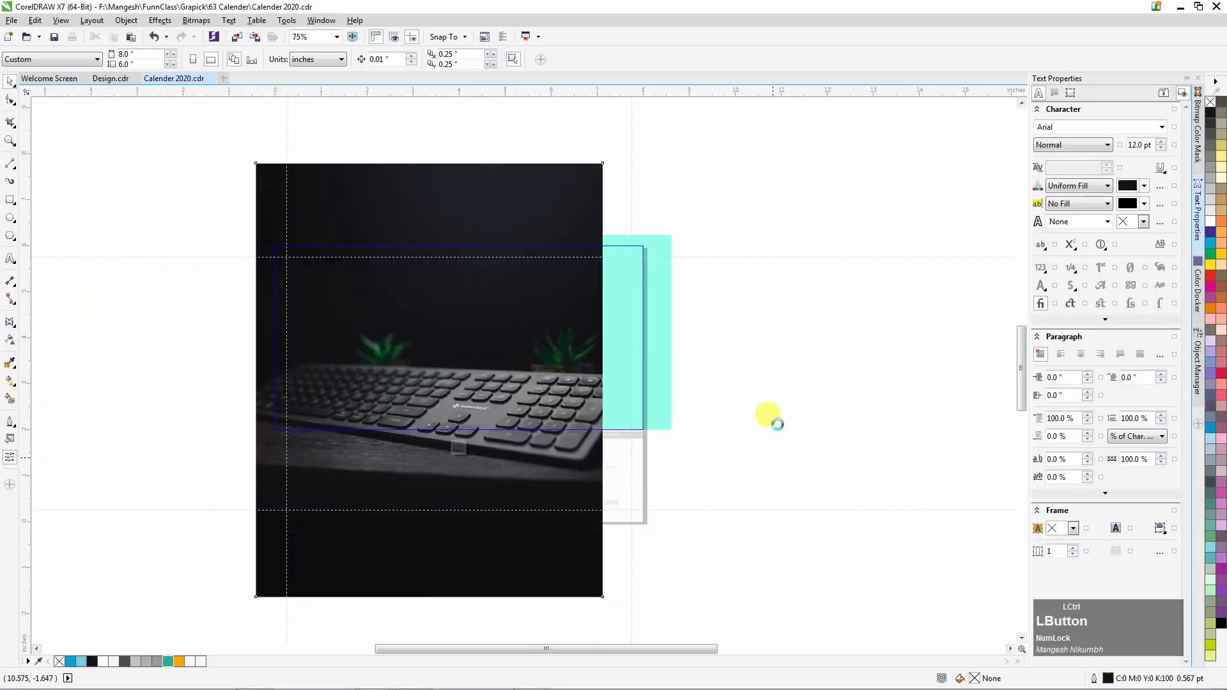
{"action": "left_click_drag", "start_coordinate": [562, 446], "coordinate": [594, 362]}
{"action": "key", "text": "shift+Page_Down"}
{"action": "left_click_drag", "start_coordinate": [638, 517], "coordinate": [664, 549]}
{"action": "left_click", "coordinate": [762, 394], "text": "ctrl"}
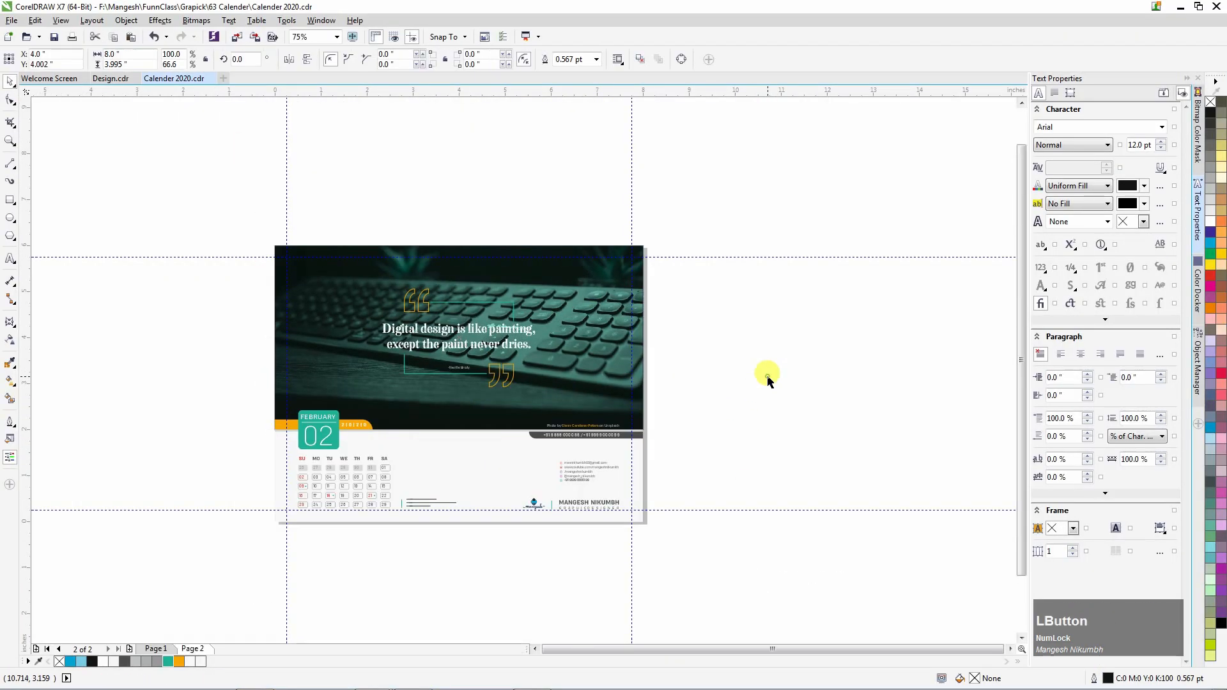
{"action": "scroll", "coordinate": [575, 425], "scroll_direction": "up", "scroll_amount": 5}
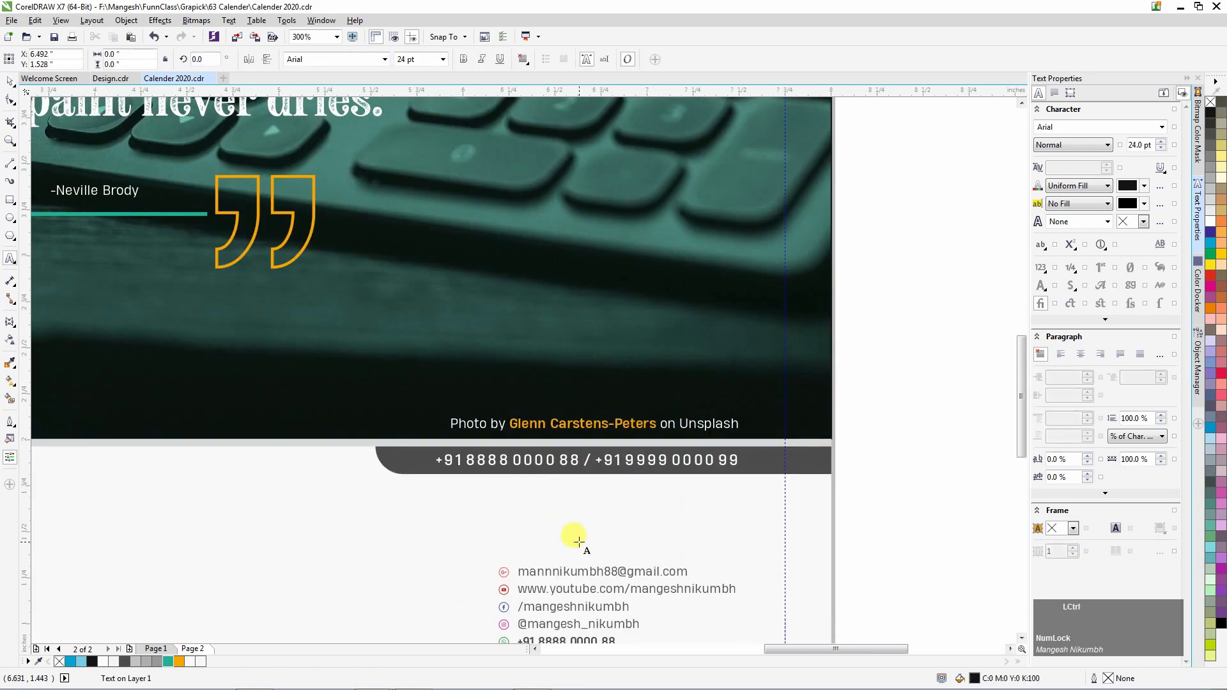
Paste the photo's file name as text, styled like the existing photo credit.
{"action": "key", "text": "ctrl+v"}
{"action": "key", "text": "ctrl+shift+a"}
{"action": "key", "text": "Return"}
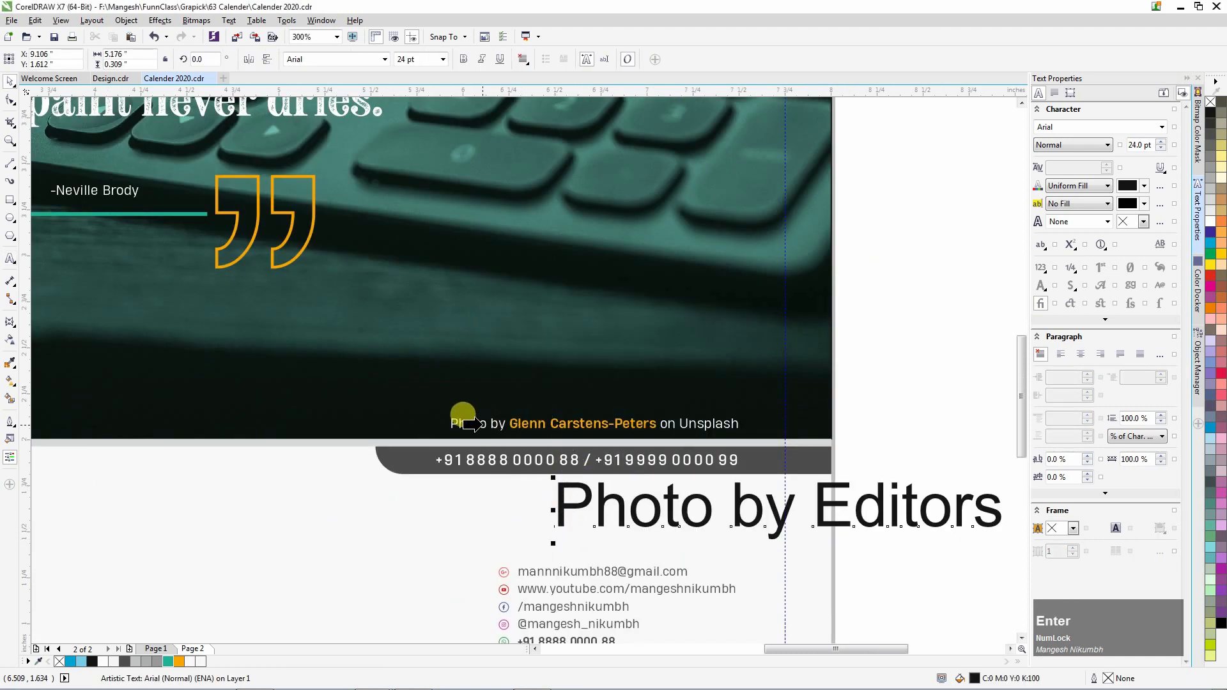
{"action": "left_click", "coordinate": [470, 422]}
{"action": "scroll", "coordinate": [909, 521], "scroll_direction": "down", "scroll_amount": 3}
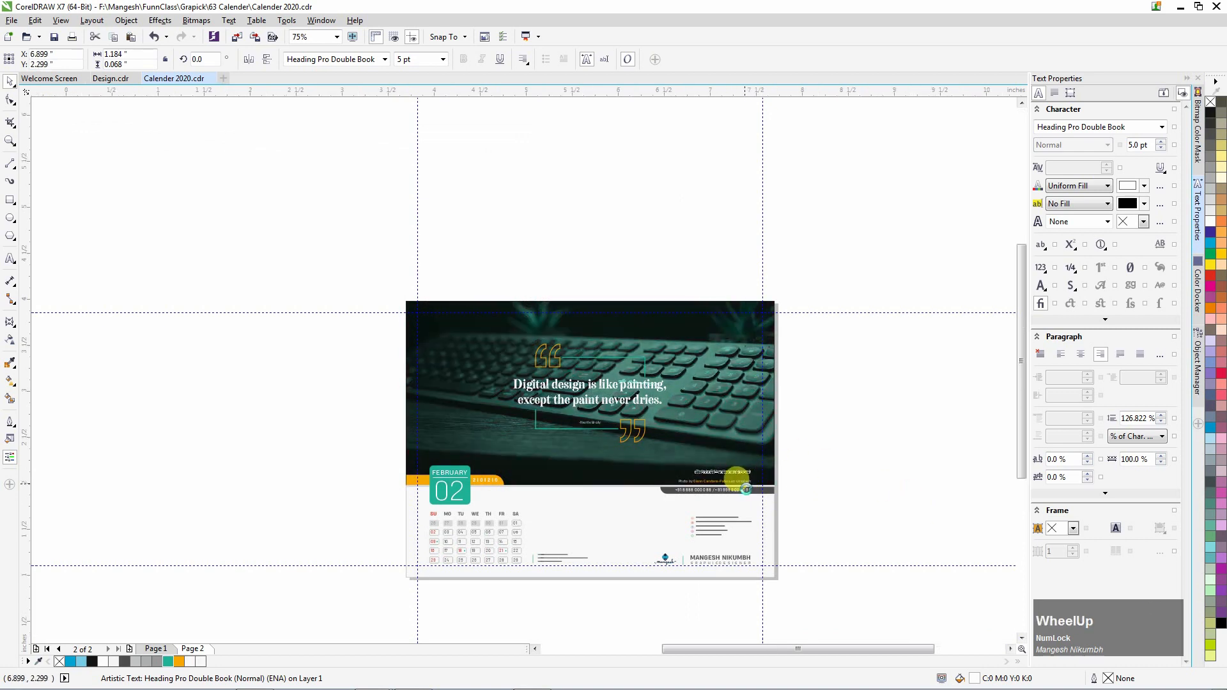
{"action": "scroll", "coordinate": [726, 490], "scroll_direction": "up", "scroll_amount": 2}
{"action": "scroll", "coordinate": [725, 490], "scroll_direction": "up", "scroll_amount": 3}
{"action": "left_click", "coordinate": [562, 431]}
{"action": "key", "text": "space"}
{"action": "left_click_drag", "start_coordinate": [347, 433], "coordinate": [639, 436]}
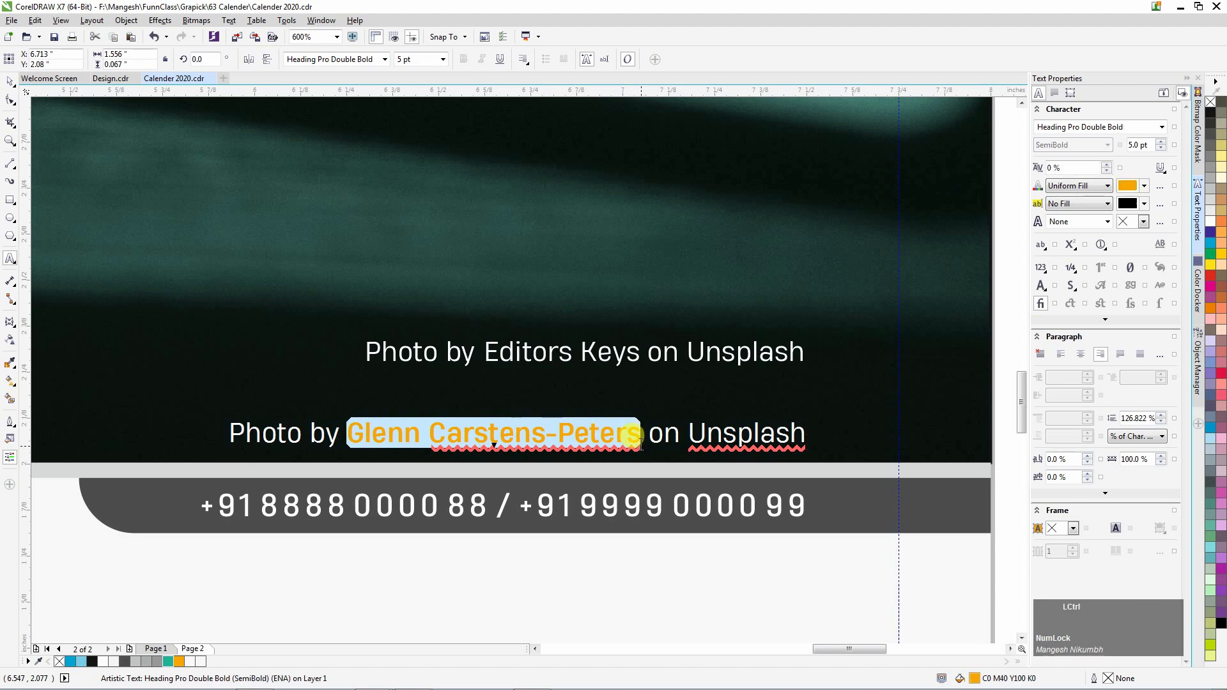
{"action": "left_click", "coordinate": [10, 81]}
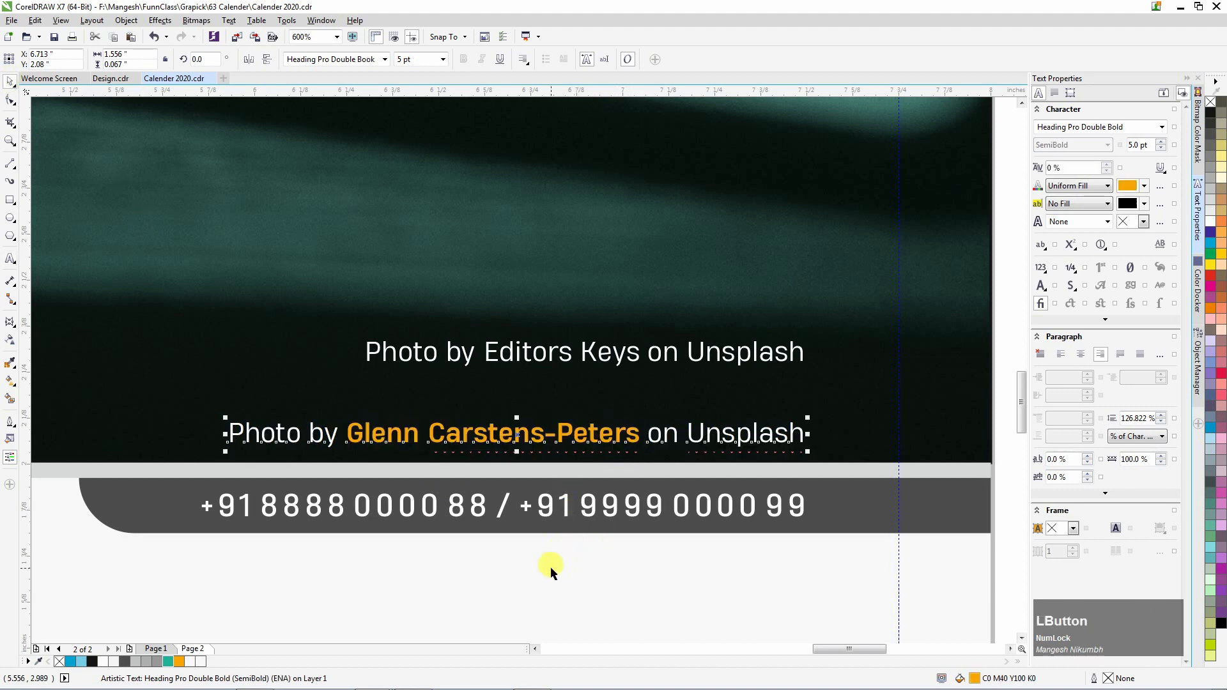
Paste the name as new text and copy its orange bold style onto the 'Photo by Editors Keys' text.
{"action": "key", "text": "F8"}
{"action": "left_click", "coordinate": [503, 587]}
{"action": "key", "text": "ctrl+v"}
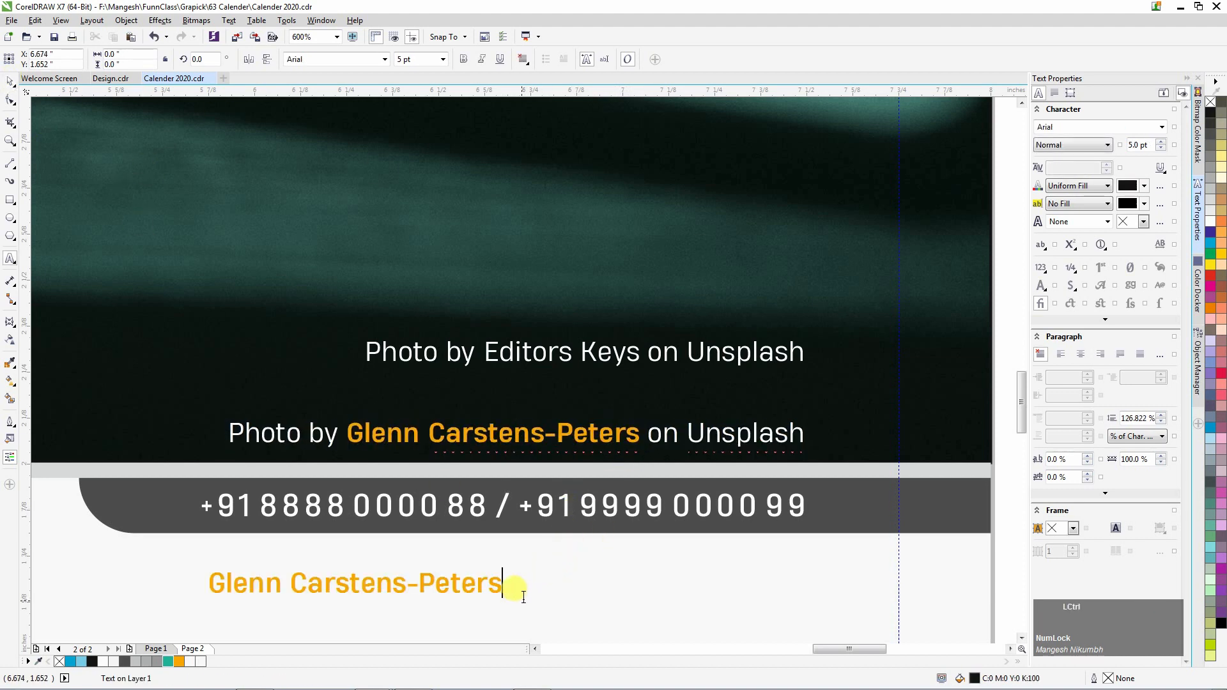
{"action": "key", "text": "ctrl+space"}
{"action": "left_click", "coordinate": [547, 351]}
{"action": "key", "text": "ctrl+shift+a"}
{"action": "left_click", "coordinate": [630, 378]}
{"action": "left_click", "coordinate": [448, 579]}
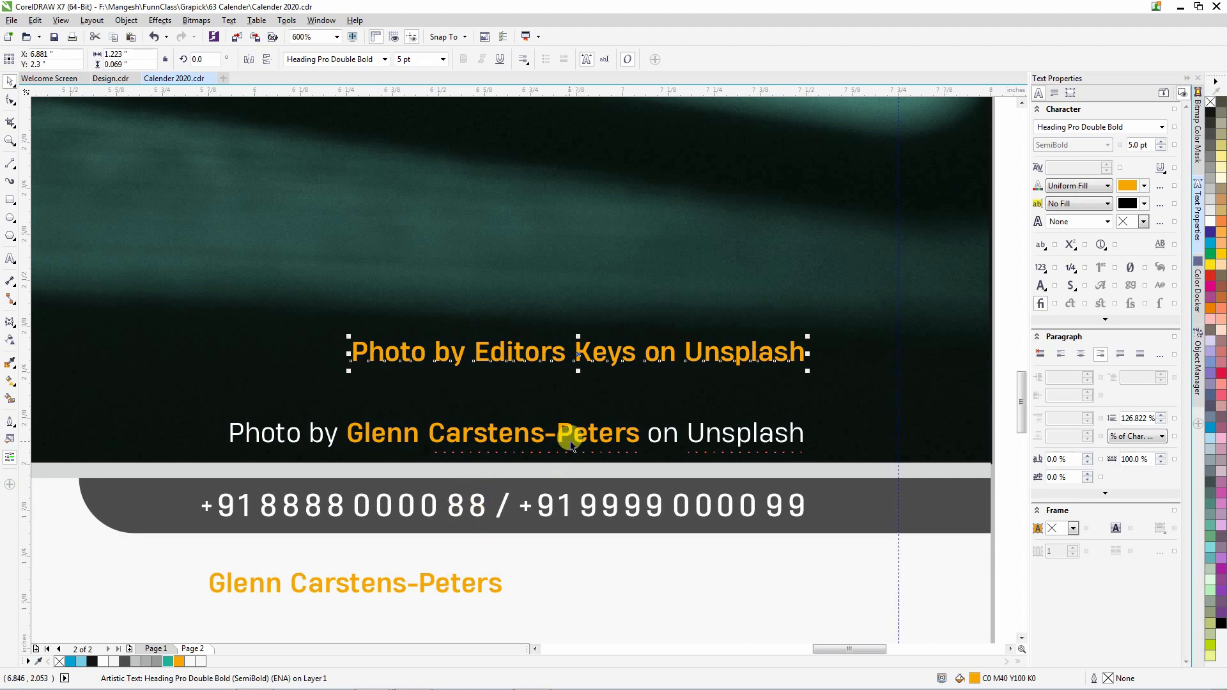
Replace the photographer's name in the original credit with Editors Keys.
{"action": "key", "text": "space"}
{"action": "left_click_drag", "start_coordinate": [478, 345], "coordinate": [624, 364]}
{"action": "key", "text": "ctrl+x"}
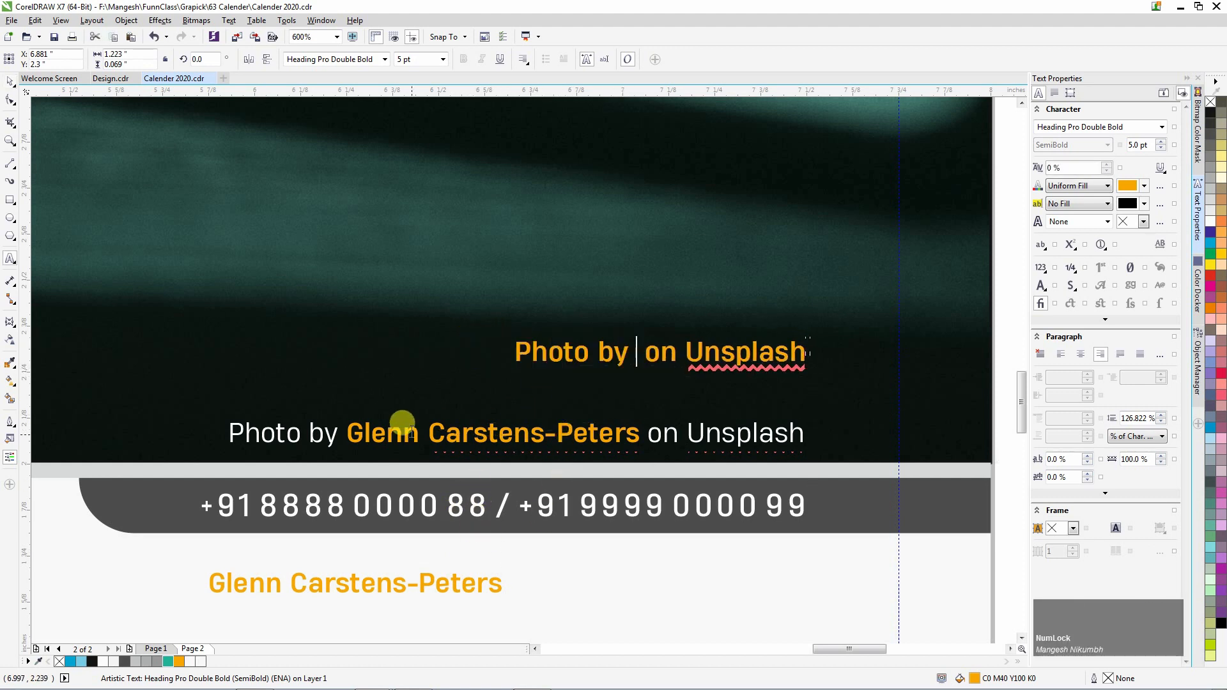
{"action": "left_click_drag", "start_coordinate": [347, 432], "coordinate": [639, 440]}
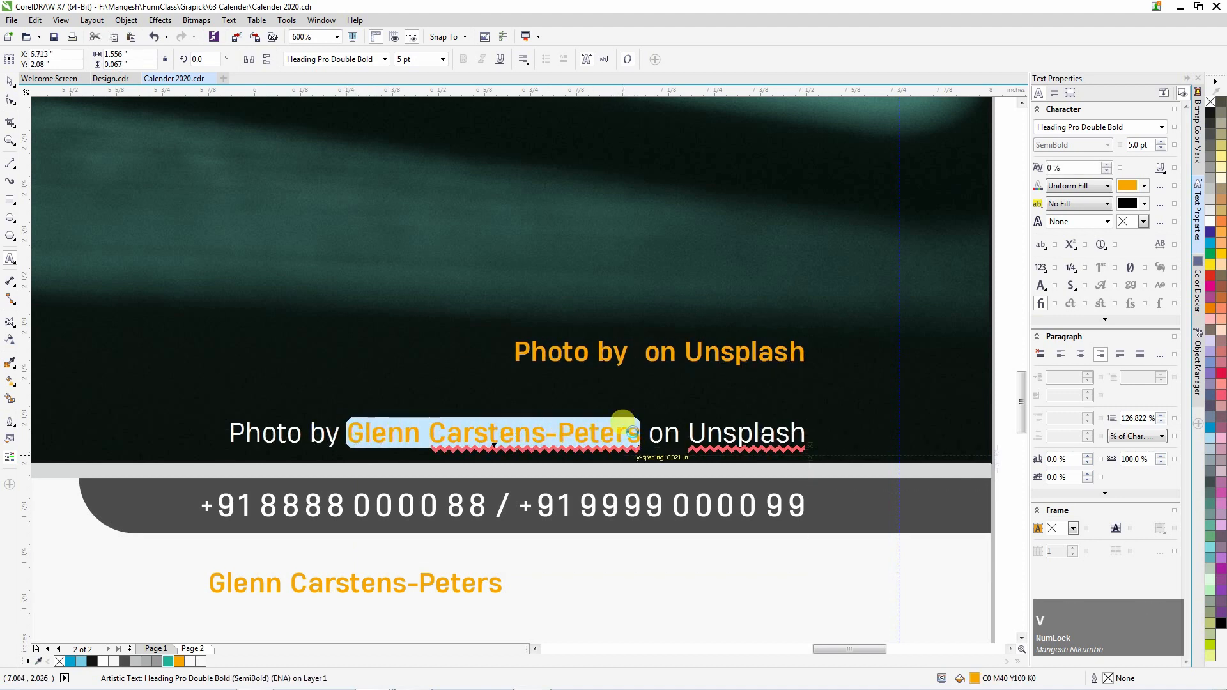
{"action": "key", "text": "ctrl+v"}
{"action": "key", "text": "ctrl+space"}
Delete the leftover orange texts, then fit the page and select the whole January design.
{"action": "left_click", "coordinate": [458, 583]}
{"action": "key", "text": "Delete"}
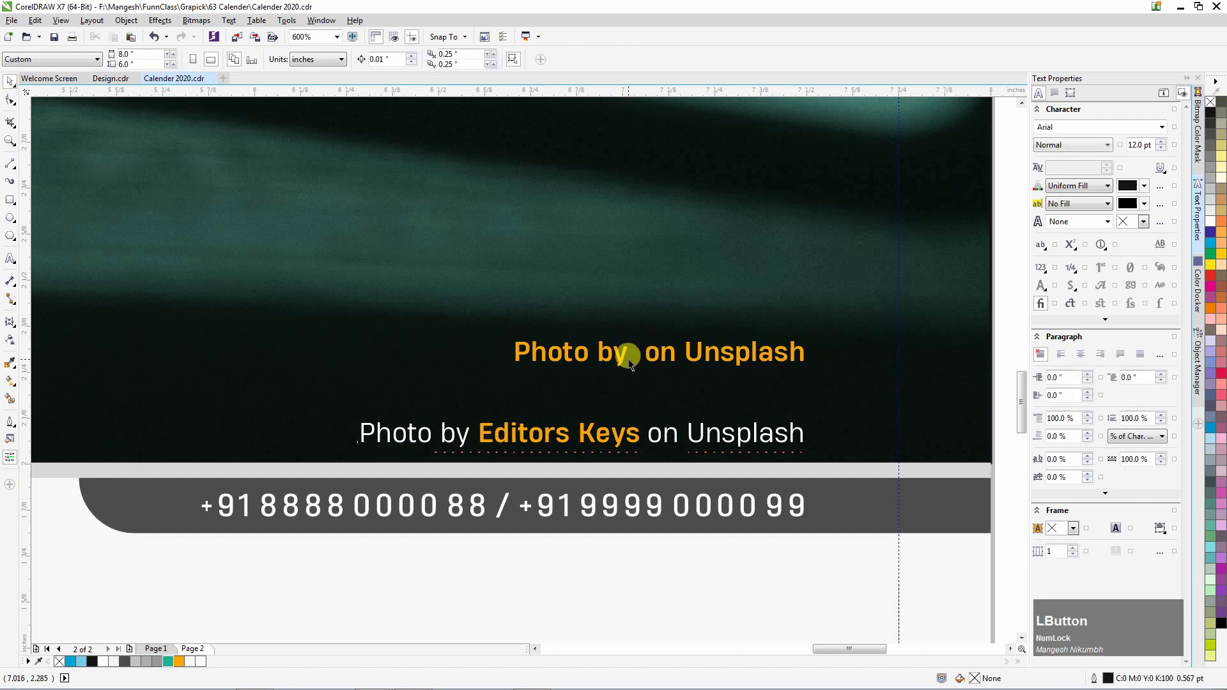
{"action": "left_click", "coordinate": [629, 362]}
{"action": "key", "text": "Delete"}
{"action": "left_click", "coordinate": [677, 431]}
{"action": "left_click", "coordinate": [636, 503], "text": "shift"}
{"action": "key", "text": "F4"}
{"action": "left_click_drag", "start_coordinate": [851, 589], "coordinate": [362, 238]}
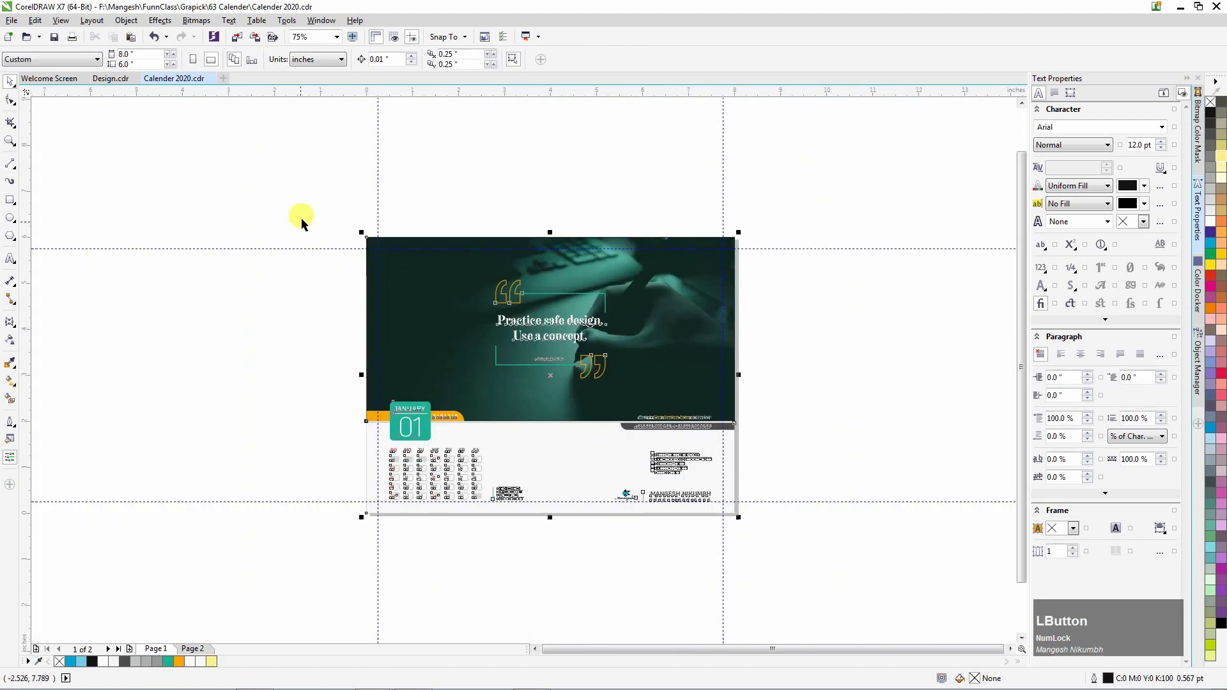
Export the selected January page as a JPEG.
{"action": "left_click", "coordinate": [12, 20]}
{"action": "left_click", "coordinate": [54, 232]}
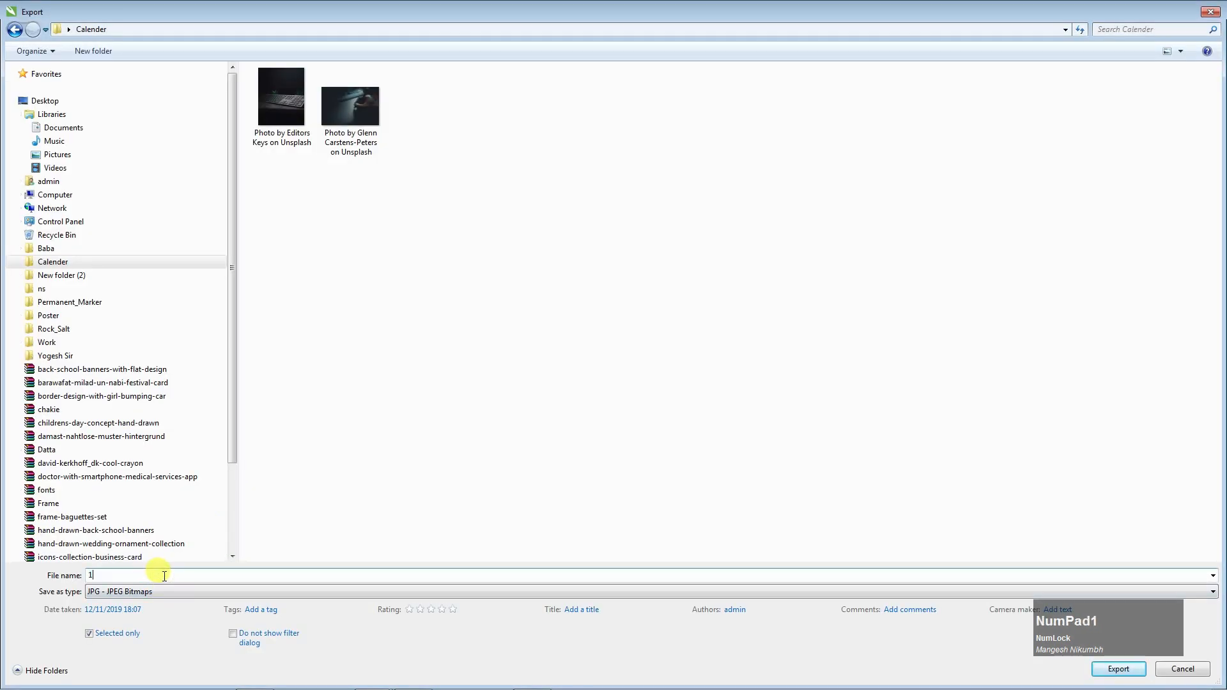
{"action": "left_click", "coordinate": [1118, 670]}
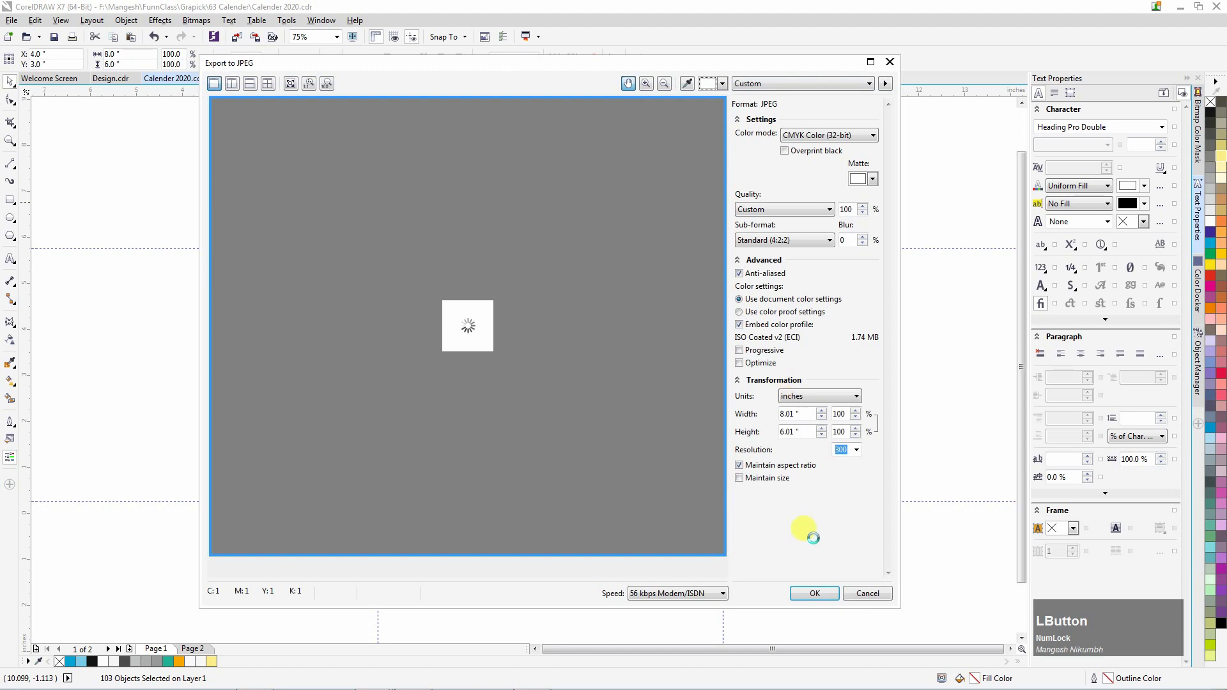
{"action": "left_click", "coordinate": [822, 593]}
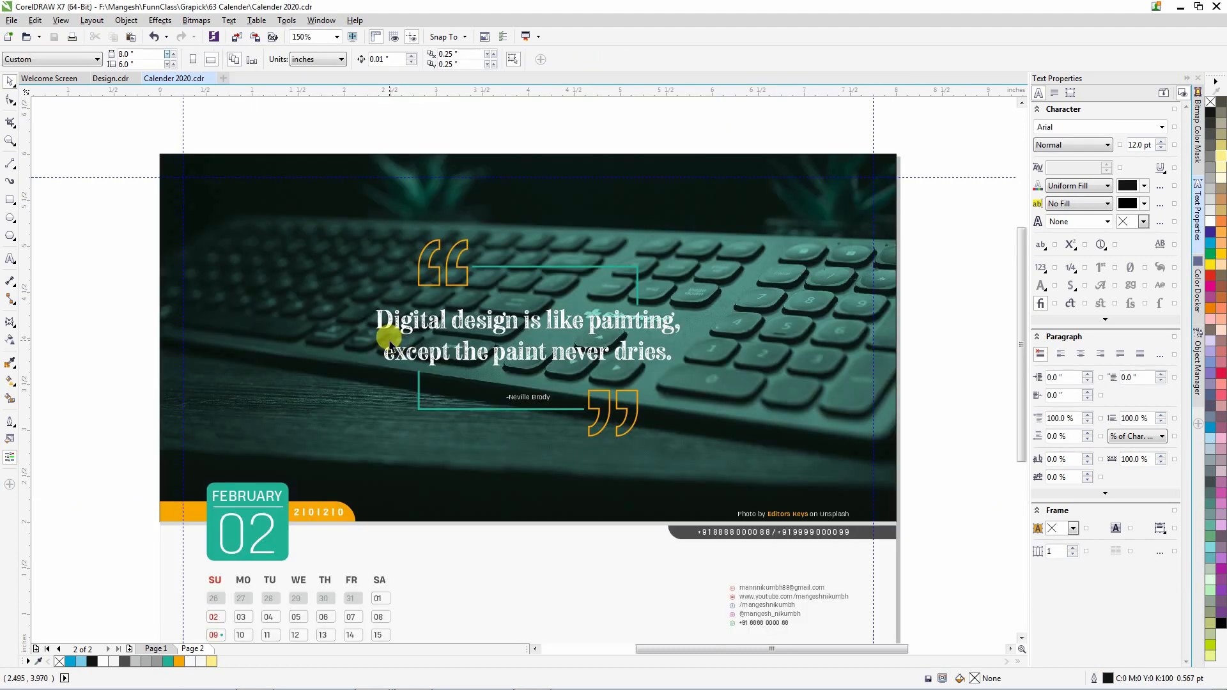
Capitalise 'Except' in the February page's quote.
{"action": "key", "text": "F8"}
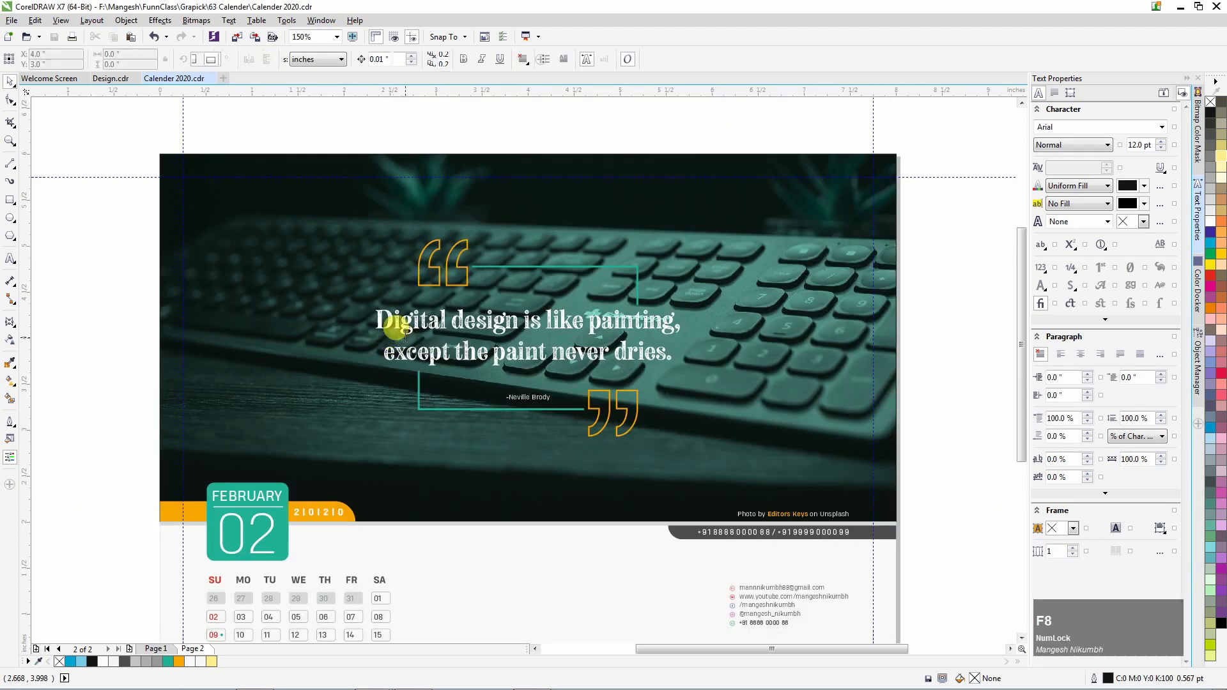
{"action": "left_click", "coordinate": [387, 353]}
{"action": "type", "text": "E"}
{"action": "left_click", "coordinate": [9, 82]}
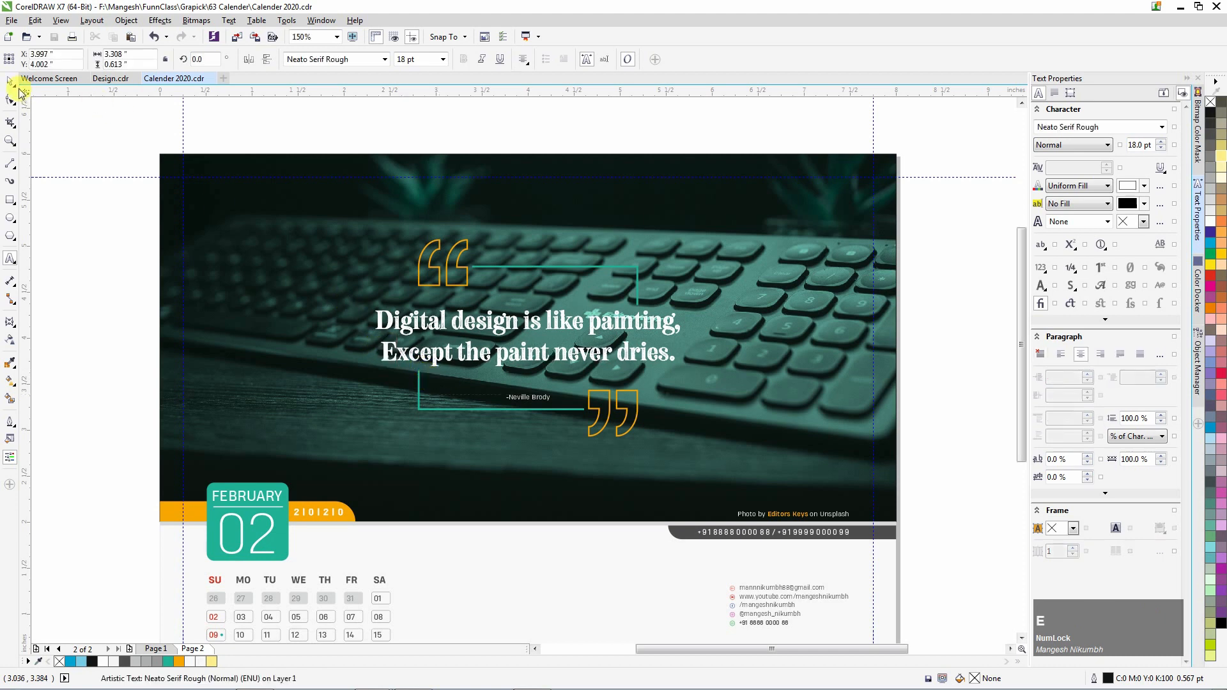
Select the whole February page and export it as a JPEG named 2.
{"action": "left_click", "coordinate": [913, 438]}
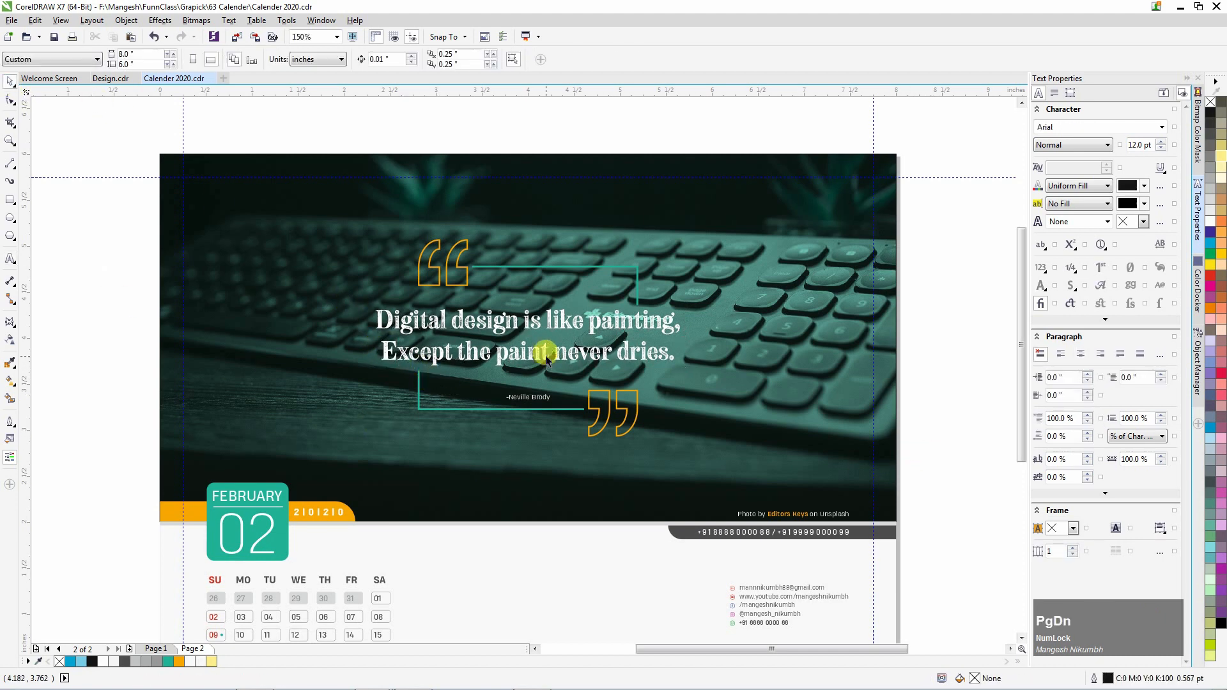
{"action": "scroll", "coordinate": [546, 356], "scroll_direction": "down", "scroll_amount": 2}
{"action": "left_click", "coordinate": [587, 459]}
{"action": "left_click_drag", "start_coordinate": [587, 459], "coordinate": [756, 553]}
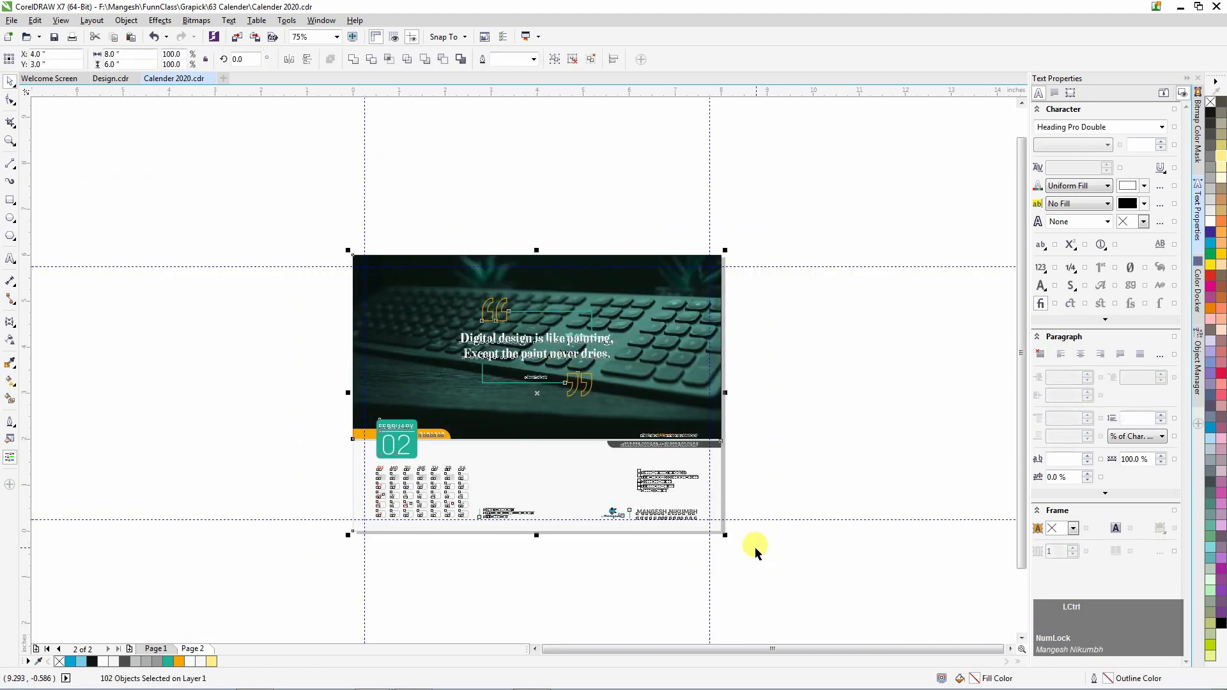
{"action": "key", "text": "ctrl+e"}
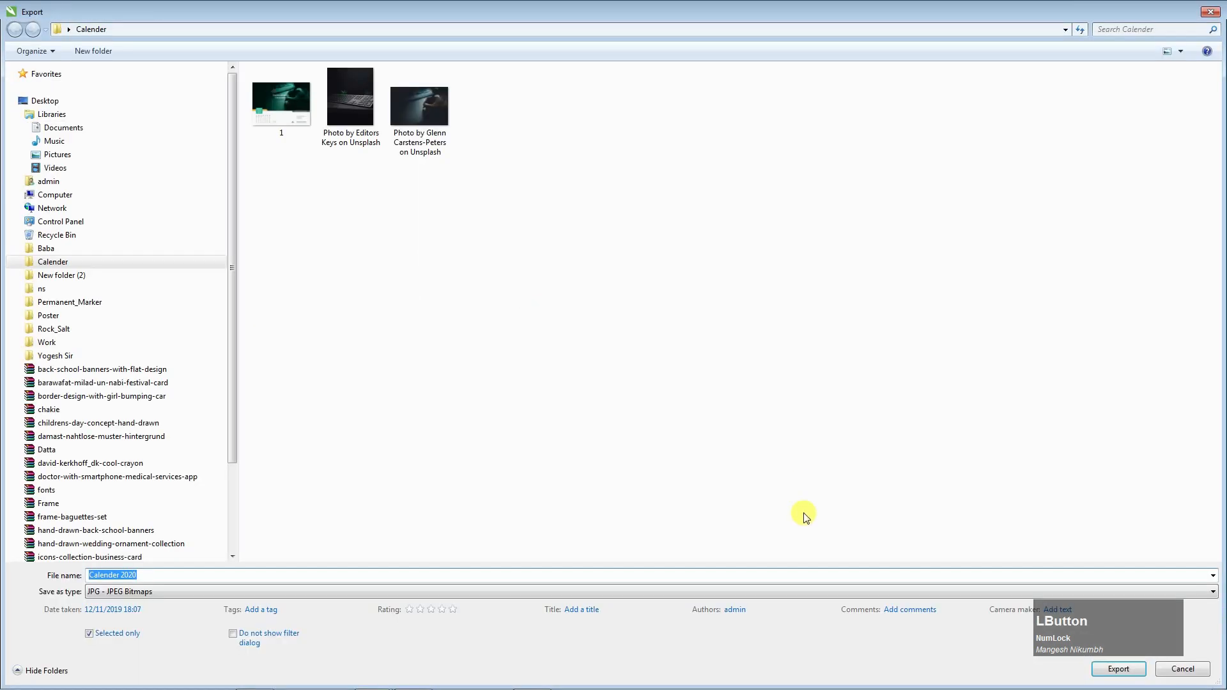
{"action": "type", "text": "2"}
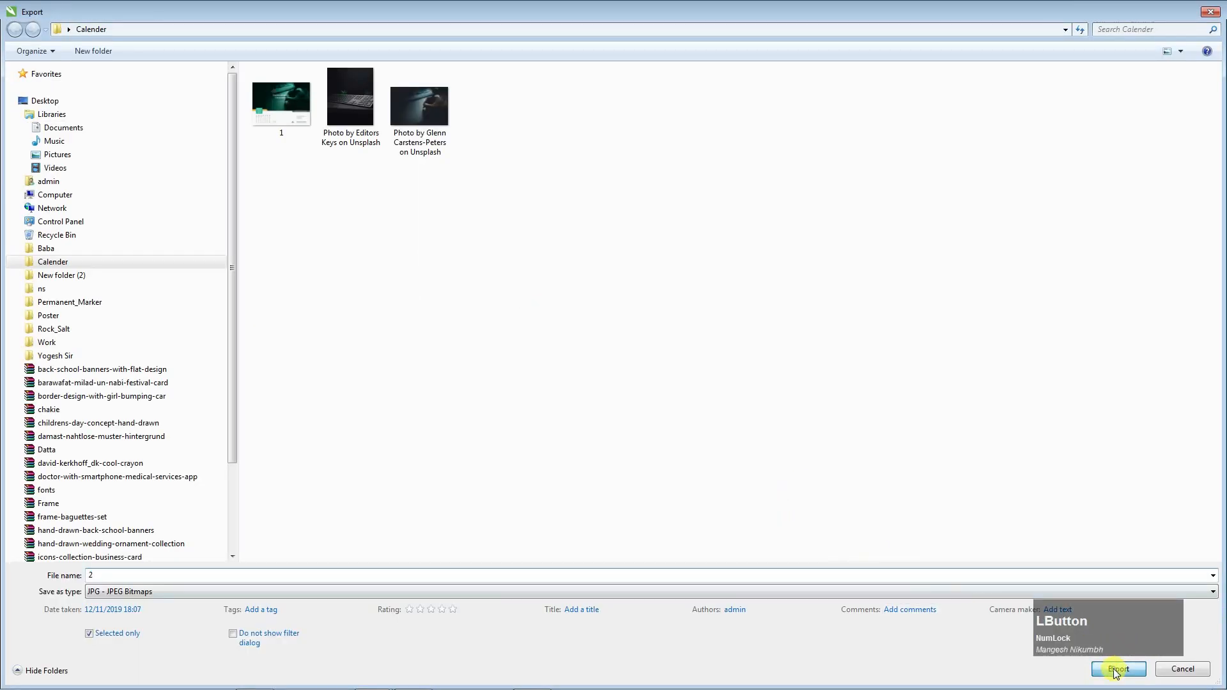
{"action": "left_click", "coordinate": [1118, 669]}
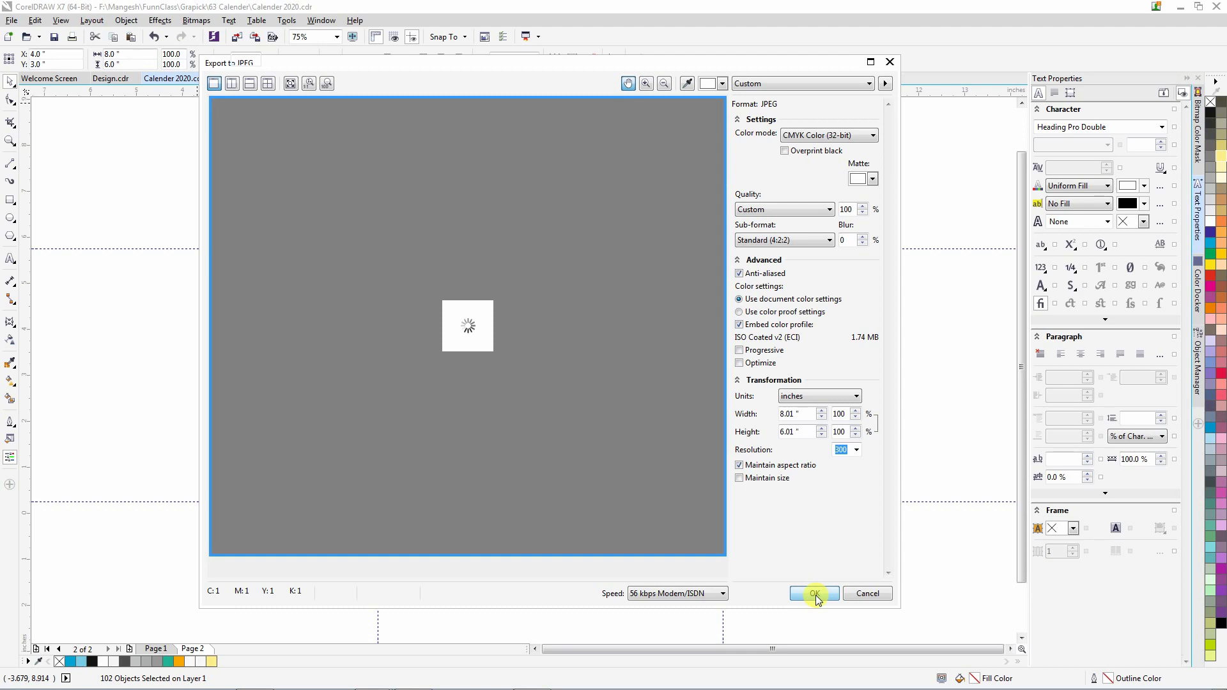
{"action": "left_click", "coordinate": [816, 595]}
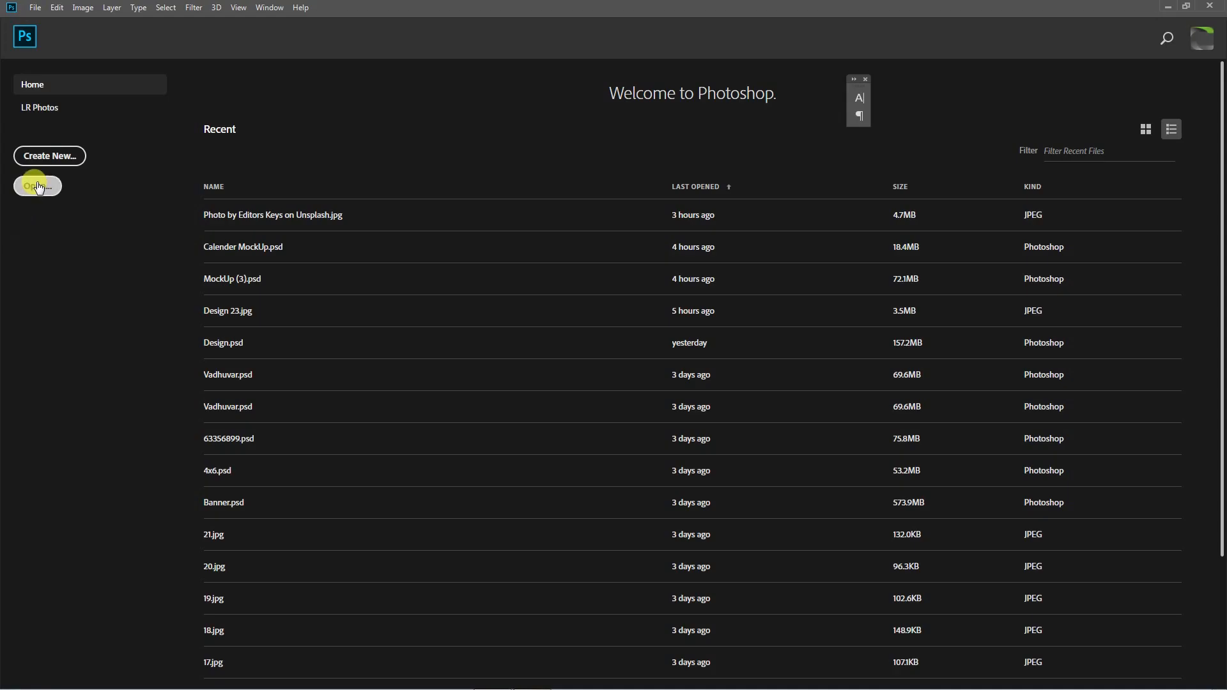
Open Calender MockUp.psd.
{"action": "left_click", "coordinate": [35, 186]}
{"action": "left_click", "coordinate": [356, 113]}
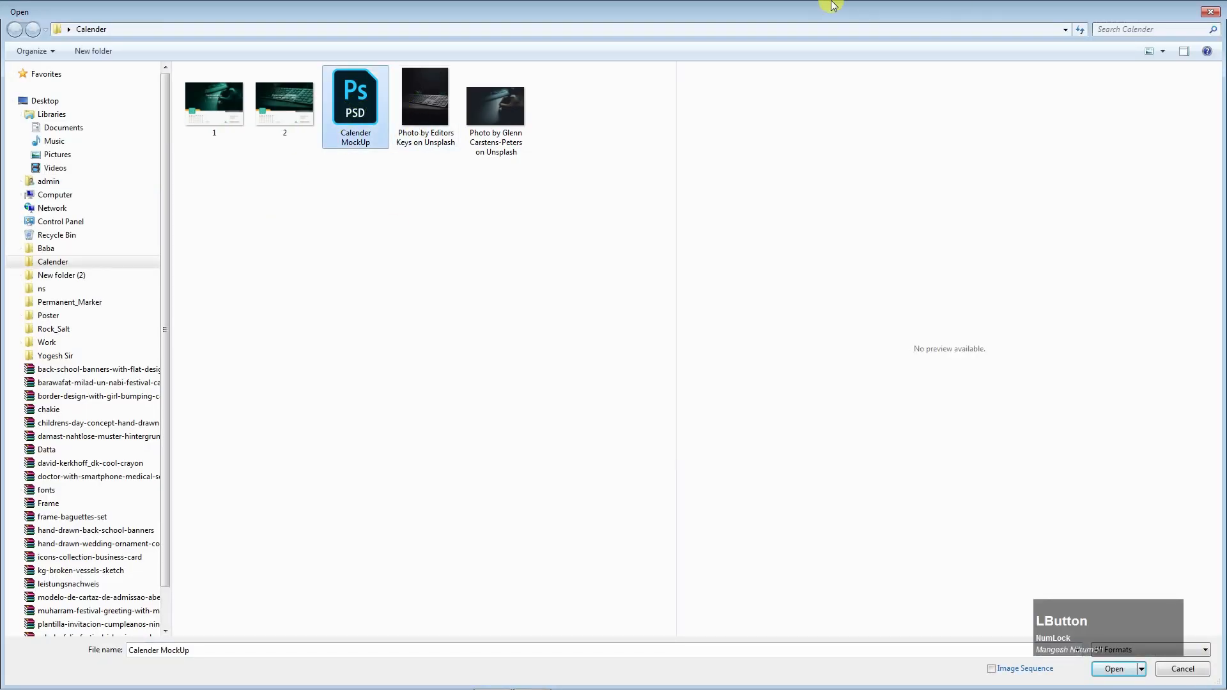
{"action": "left_click", "coordinate": [1114, 669]}
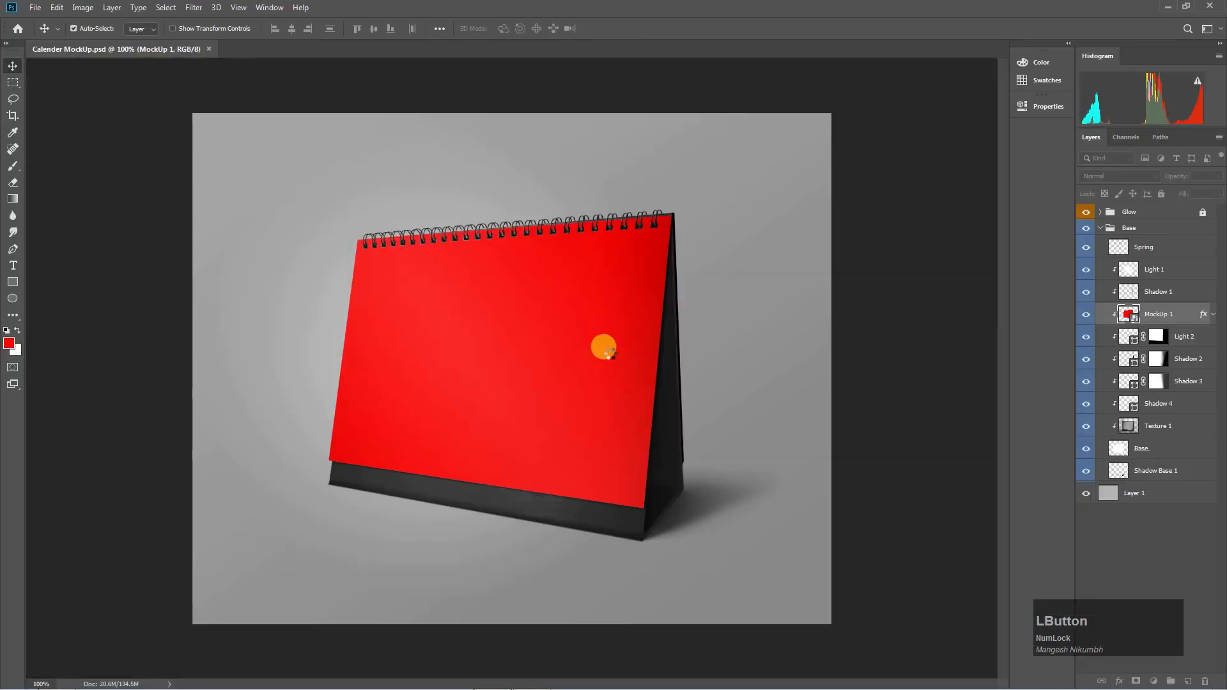
Close the Histogram panel and view the mockup in full-screen mode.
{"action": "left_click_drag", "start_coordinate": [1127, 58], "coordinate": [879, 79]}
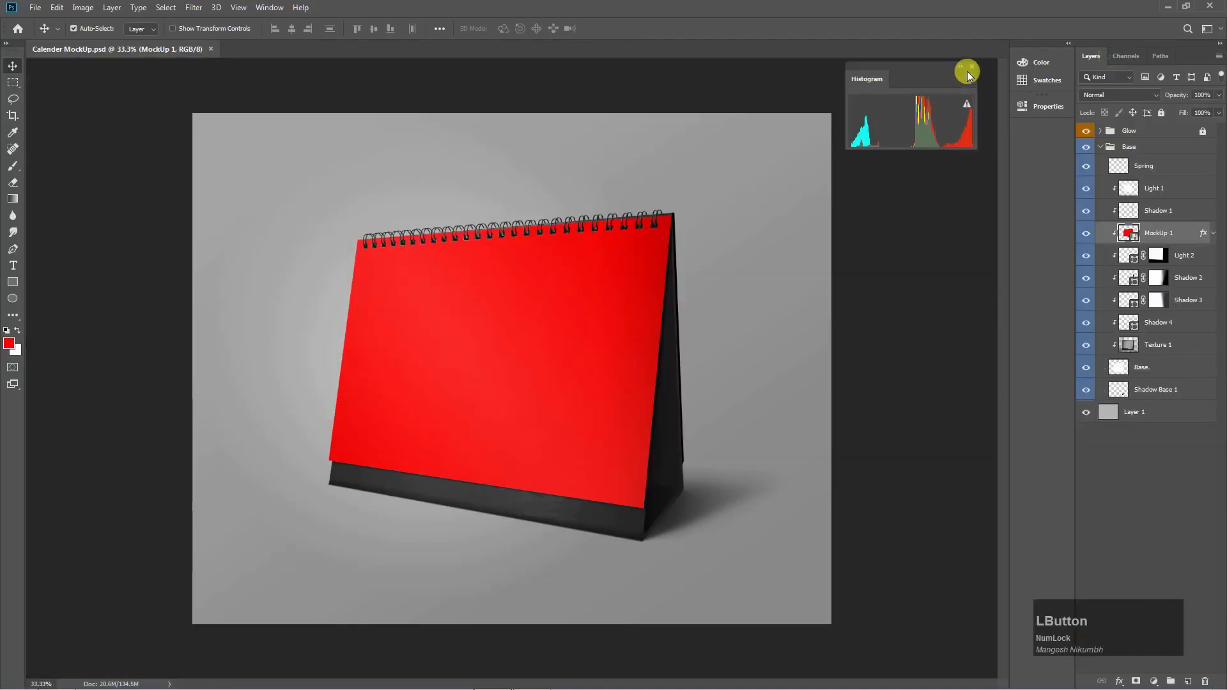
{"action": "left_click", "coordinate": [969, 67]}
{"action": "key", "text": "f"}
{"action": "left_click_drag", "start_coordinate": [856, 226], "coordinate": [923, 203]}
{"action": "left_click", "coordinate": [1069, 43]}
{"action": "left_click", "coordinate": [1069, 43]}
{"action": "left_click", "coordinate": [807, 285]}
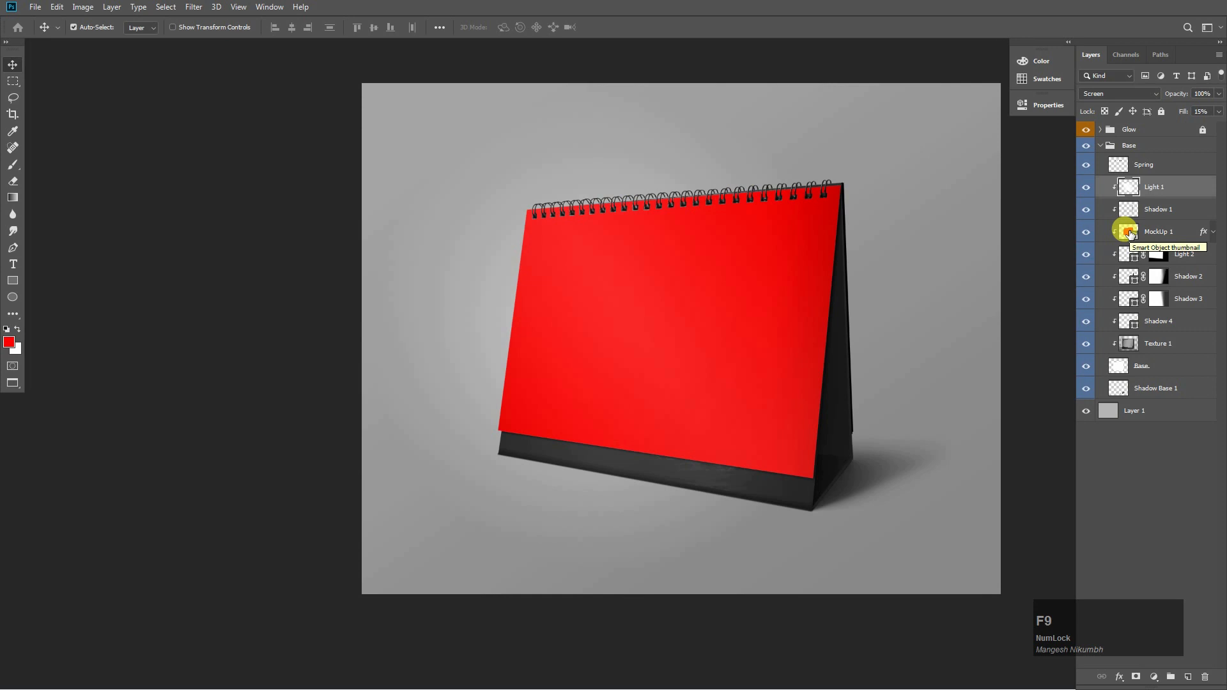
Place embedded image 1 inside the MockUp 1 smart object, scaled to cover the red page.
{"action": "double_click", "coordinate": [1129, 232]}
{"action": "left_click", "coordinate": [32, 9]}
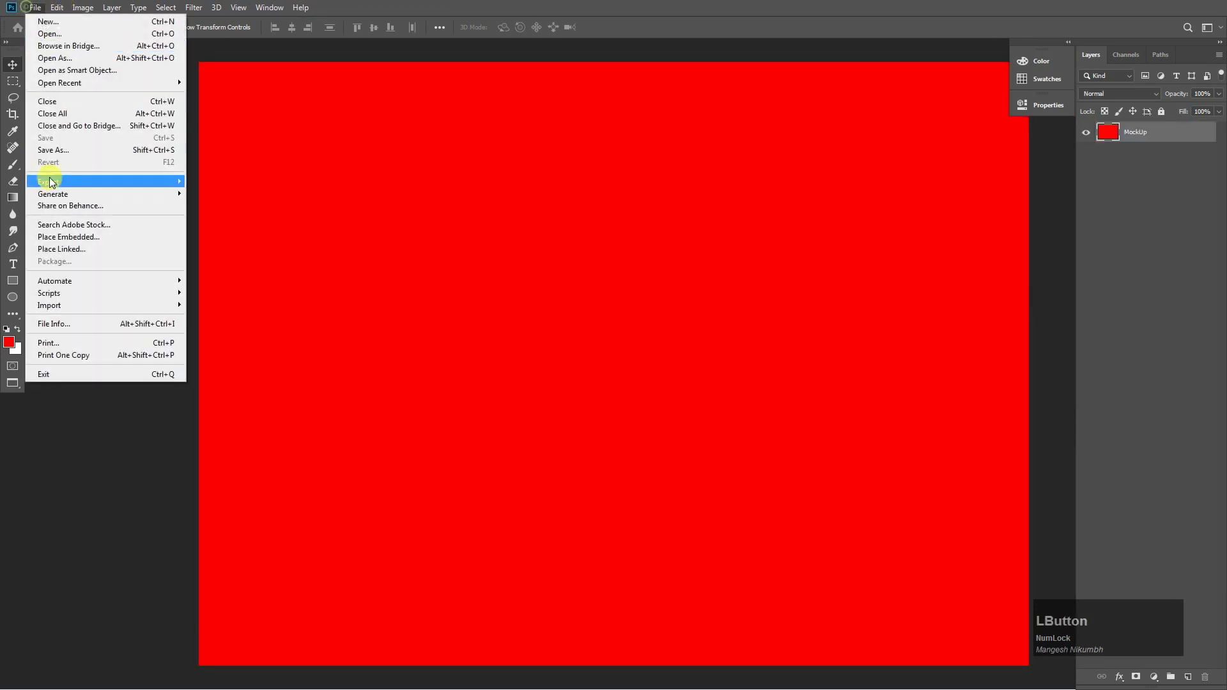
{"action": "left_click", "coordinate": [74, 238]}
{"action": "left_click", "coordinate": [215, 102]}
{"action": "key", "text": "Return"}
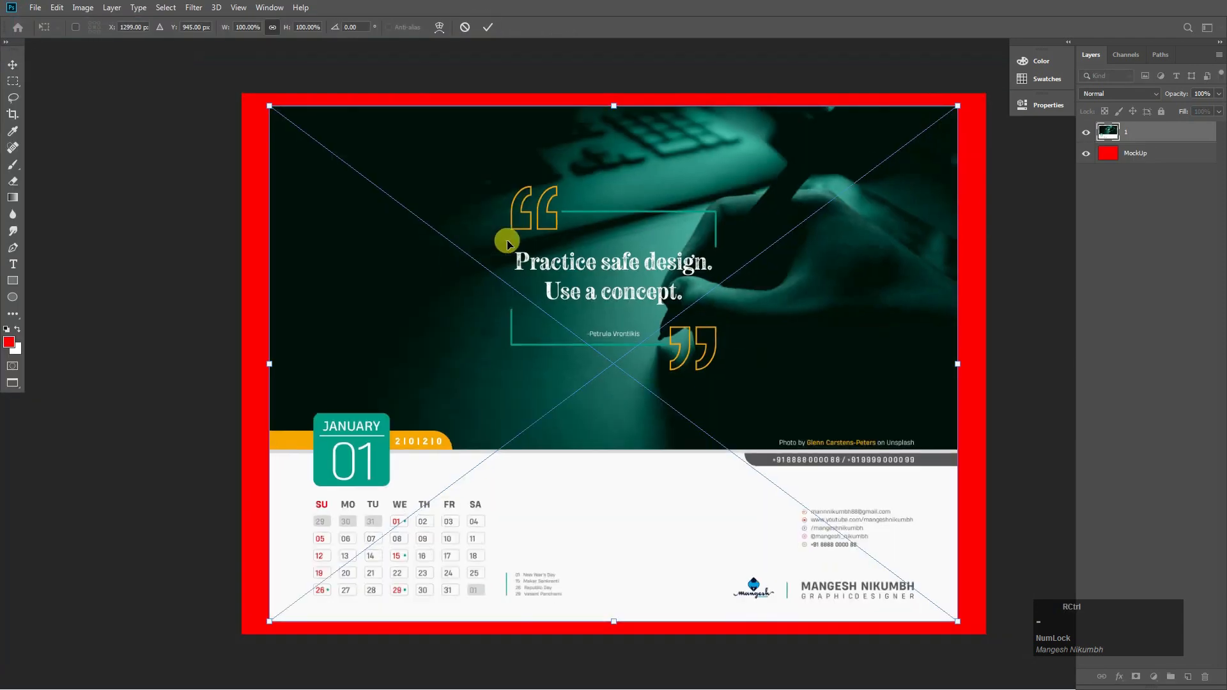
{"action": "key", "text": "ctrl+minus"}
{"action": "left_click_drag", "start_coordinate": [869, 172], "coordinate": [890, 150]}
{"action": "key", "text": "KP_Enter"}
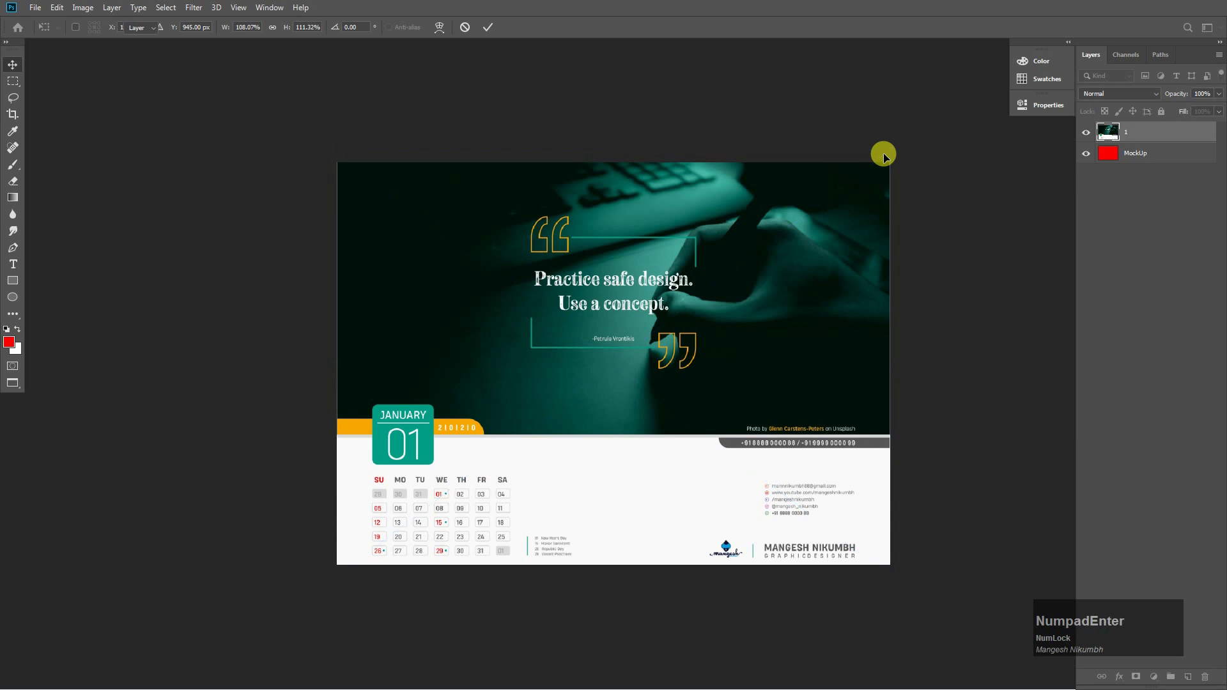
{"action": "left_click_drag", "start_coordinate": [797, 265], "coordinate": [799, 253]}
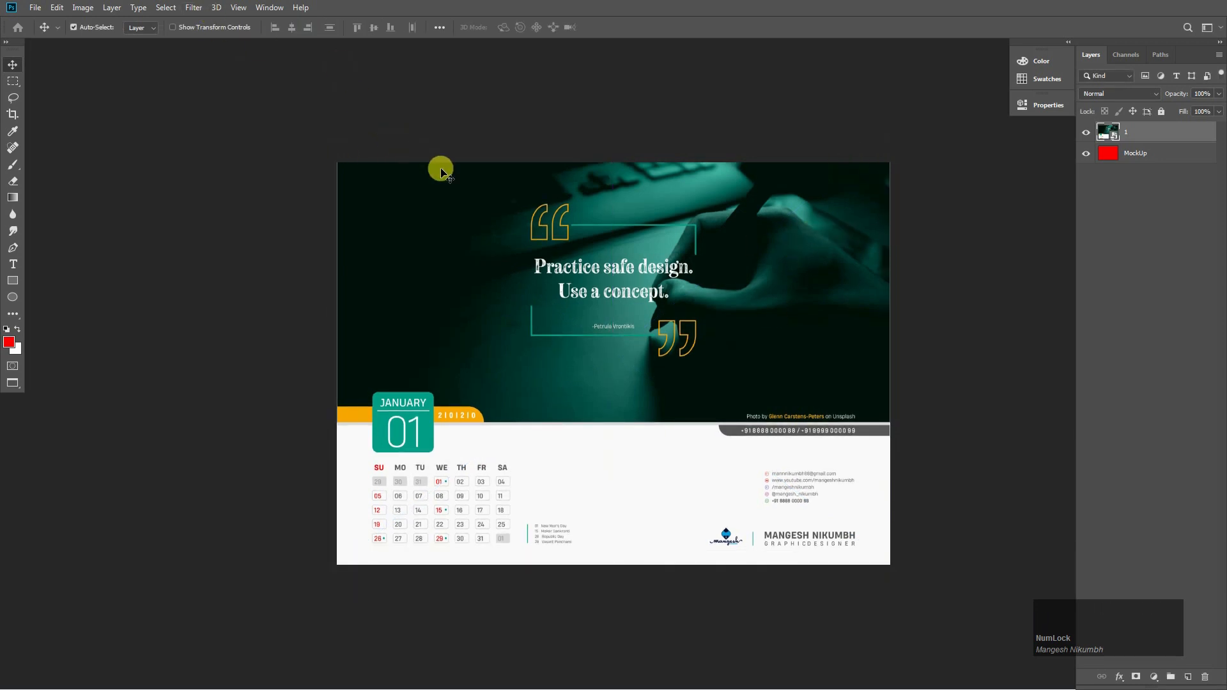
Close the smart object contents, saving the changes, and select the MockUp 1 layer.
{"action": "left_click", "coordinate": [35, 7]}
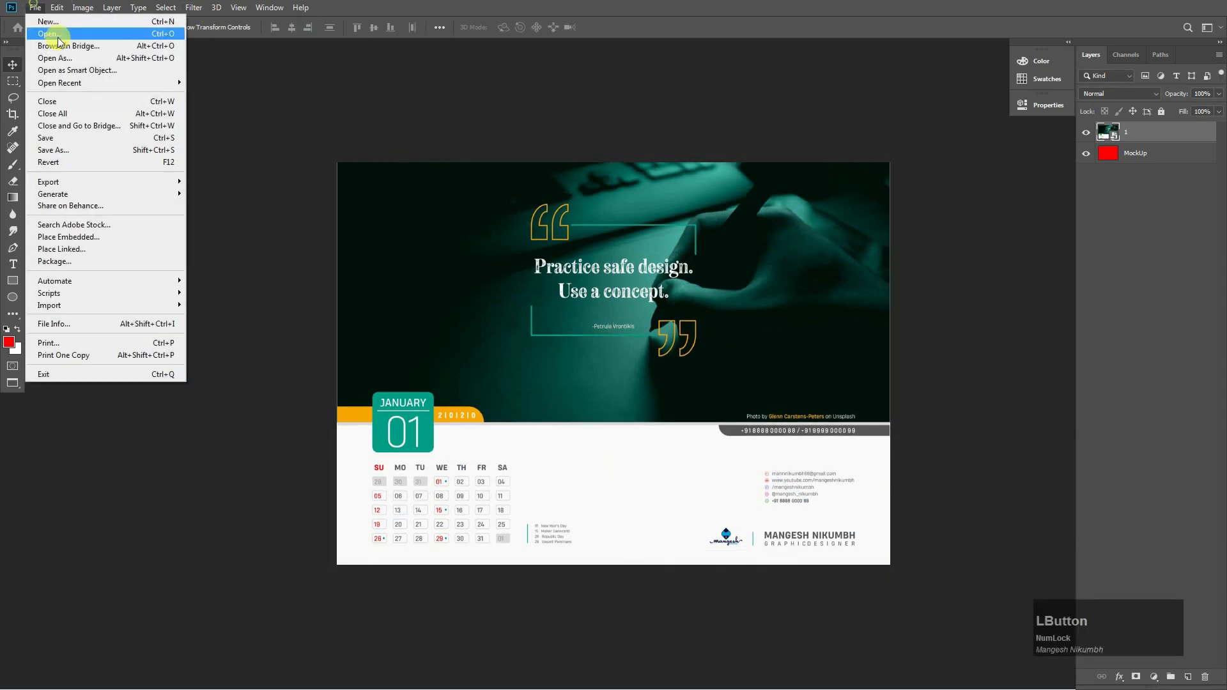
{"action": "left_click", "coordinate": [54, 101]}
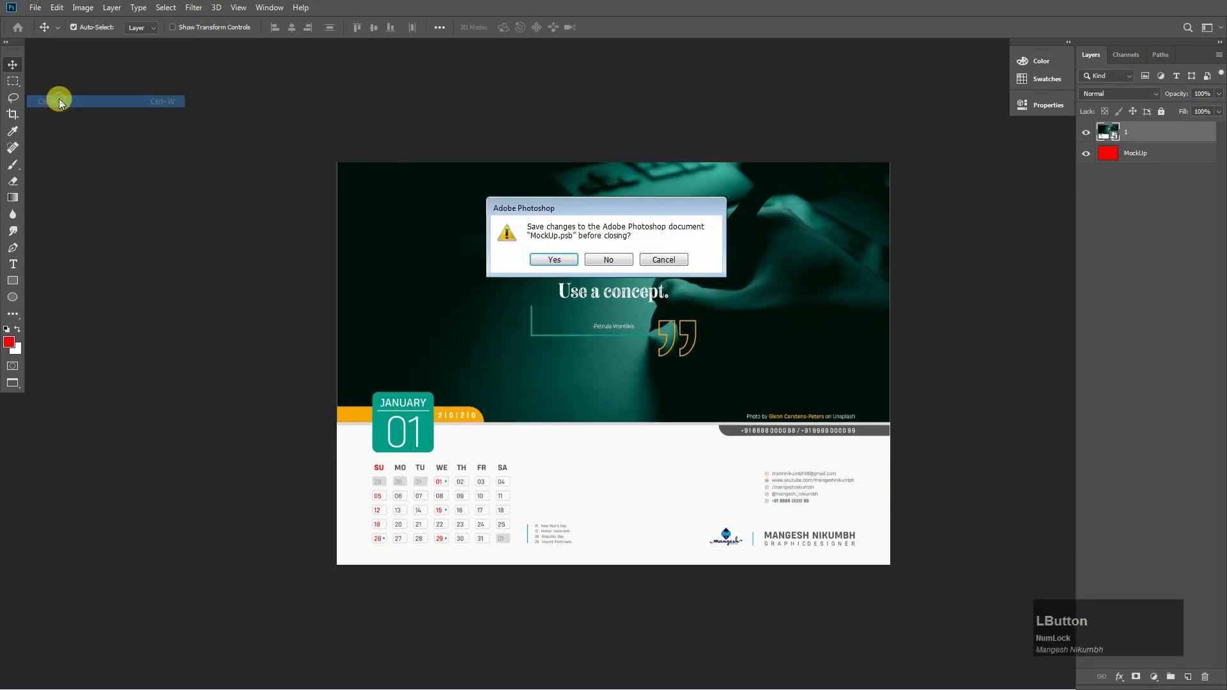
{"action": "left_click", "coordinate": [554, 260]}
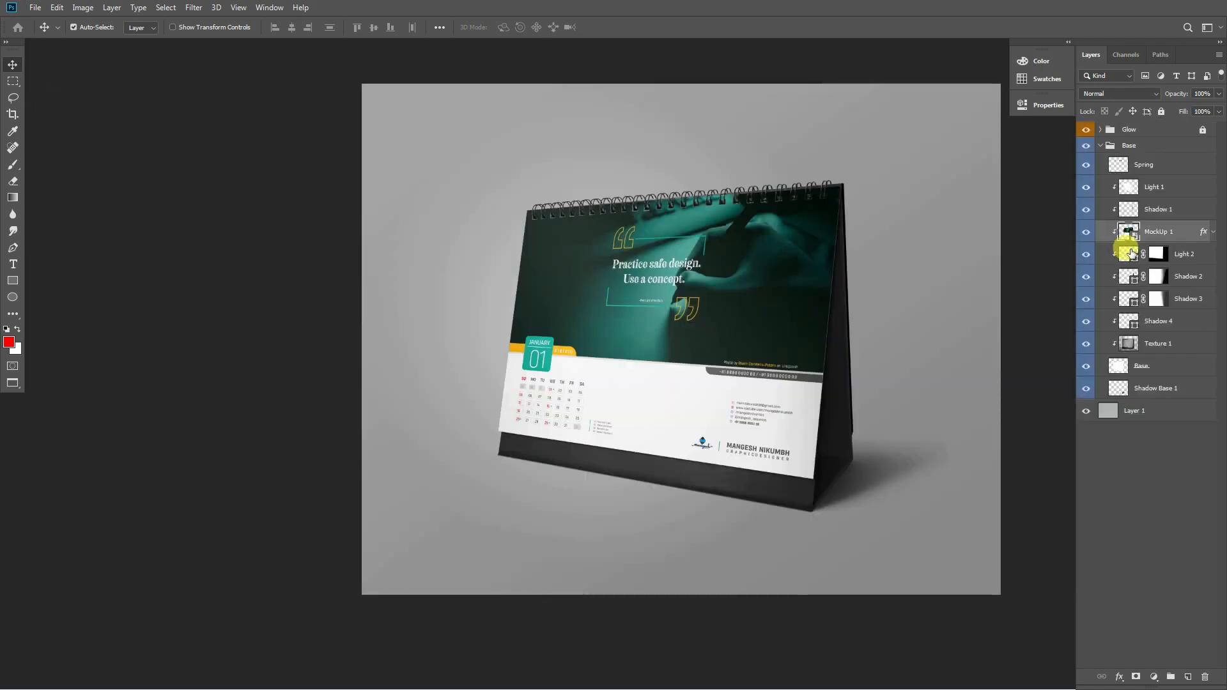
{"action": "left_click", "coordinate": [1130, 233]}
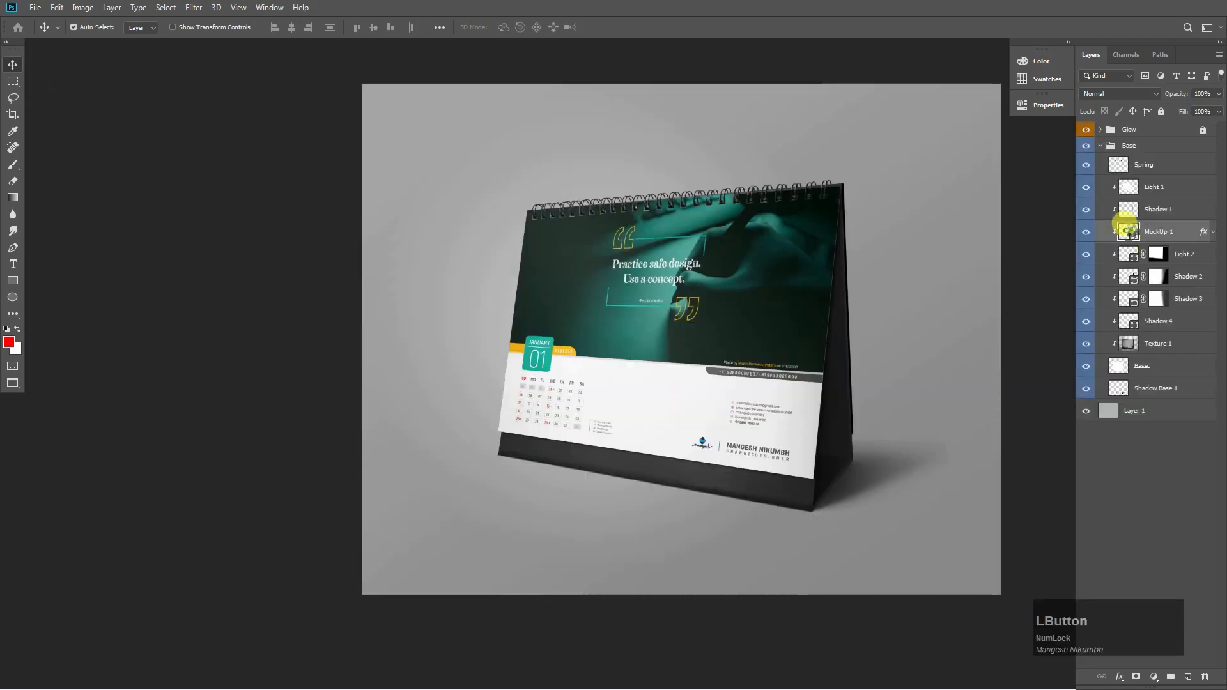
Tile the mockup and page contents documents 2-up vertical, zooming both out.
{"action": "left_click", "coordinate": [282, 8]}
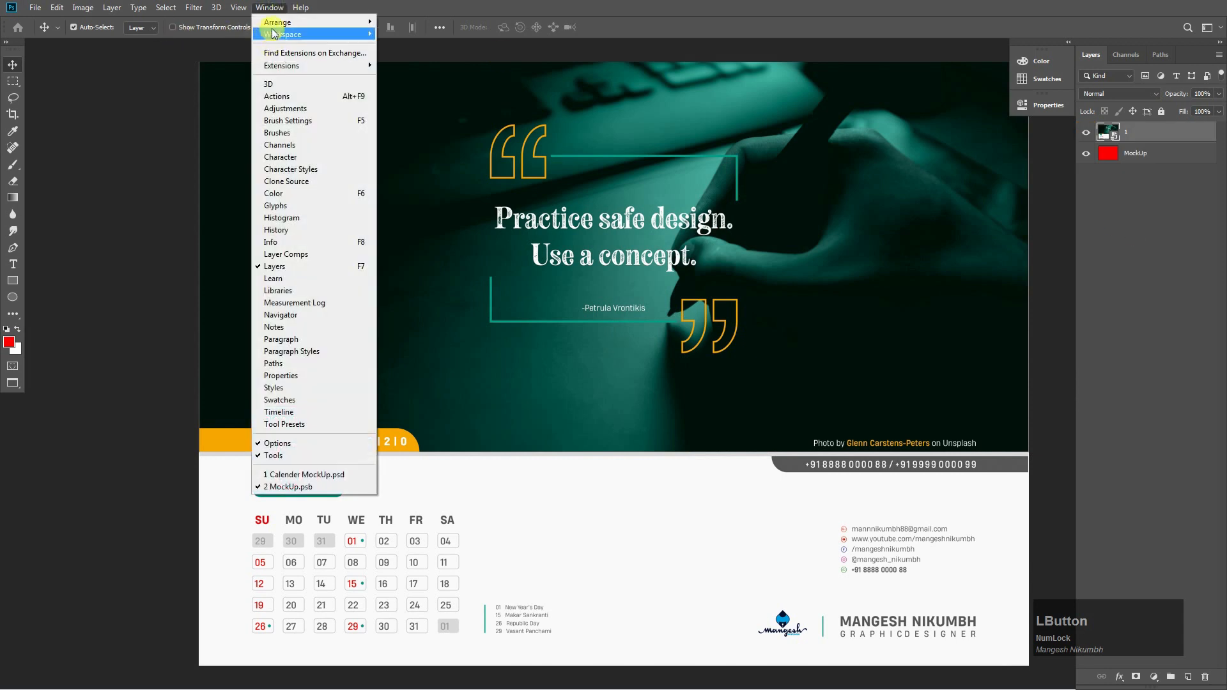
{"action": "mouse_move", "coordinate": [297, 39]}
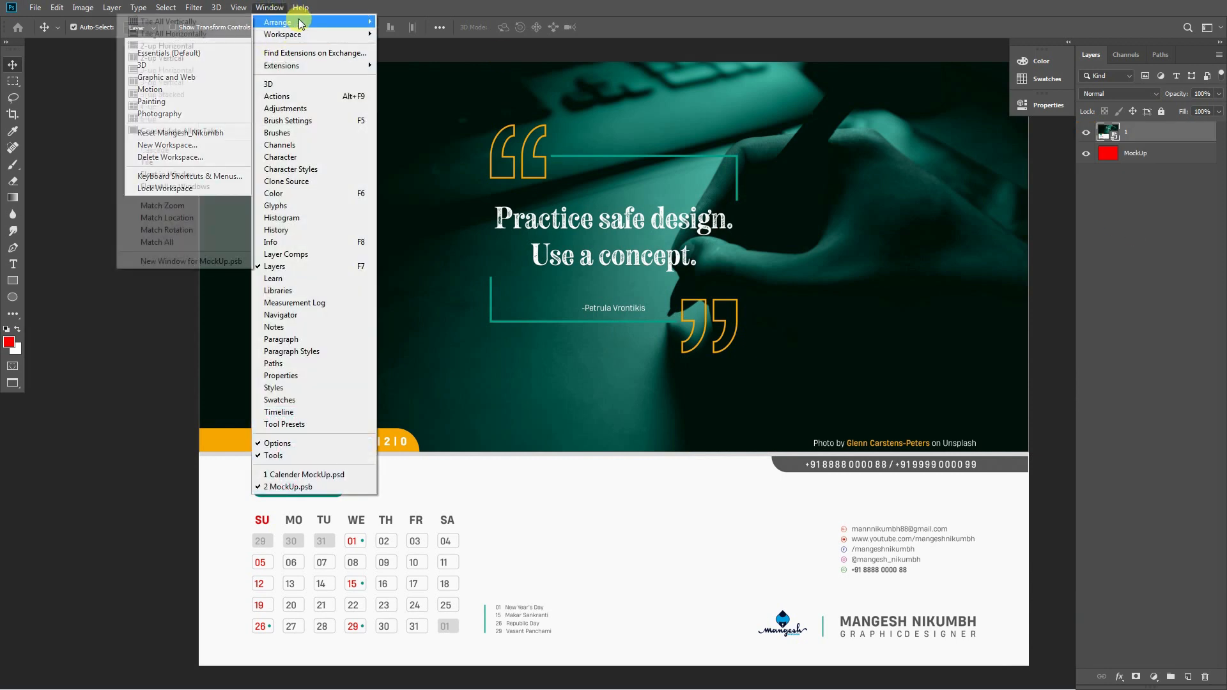
{"action": "left_click", "coordinate": [176, 58]}
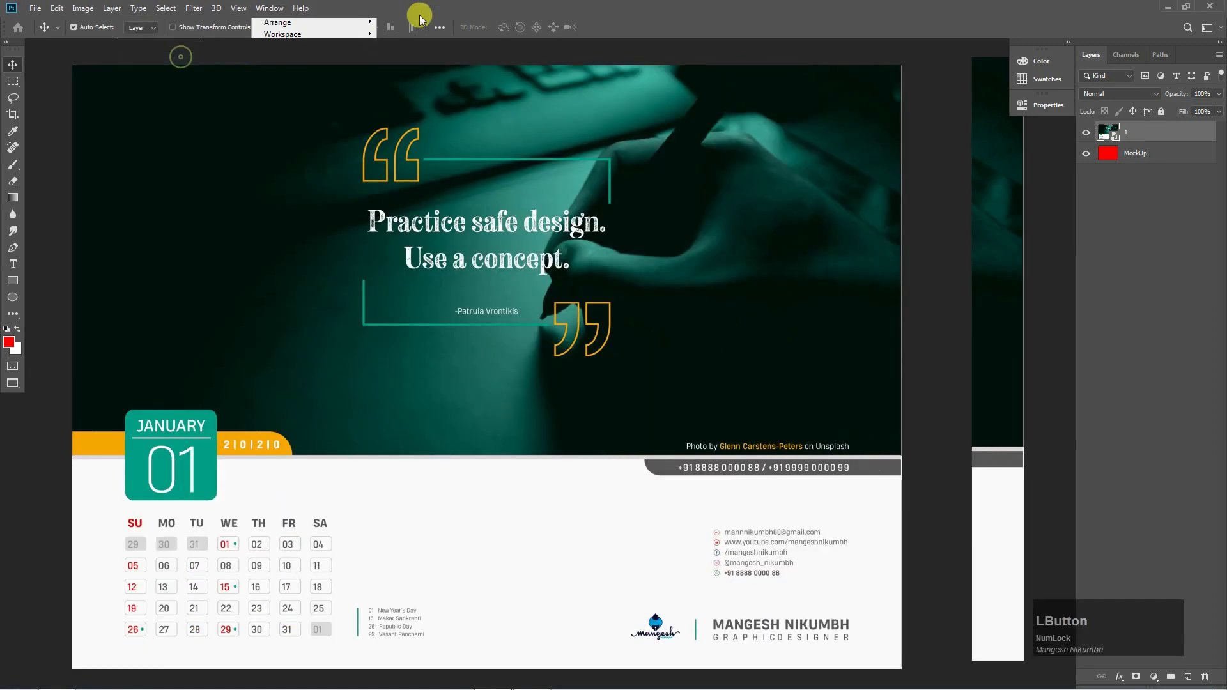
{"action": "key", "text": "ctrl+minus"}
{"action": "left_click", "coordinate": [491, 224]}
{"action": "key", "text": "ctrl+minus"}
{"action": "key", "text": "ctrl+minus"}
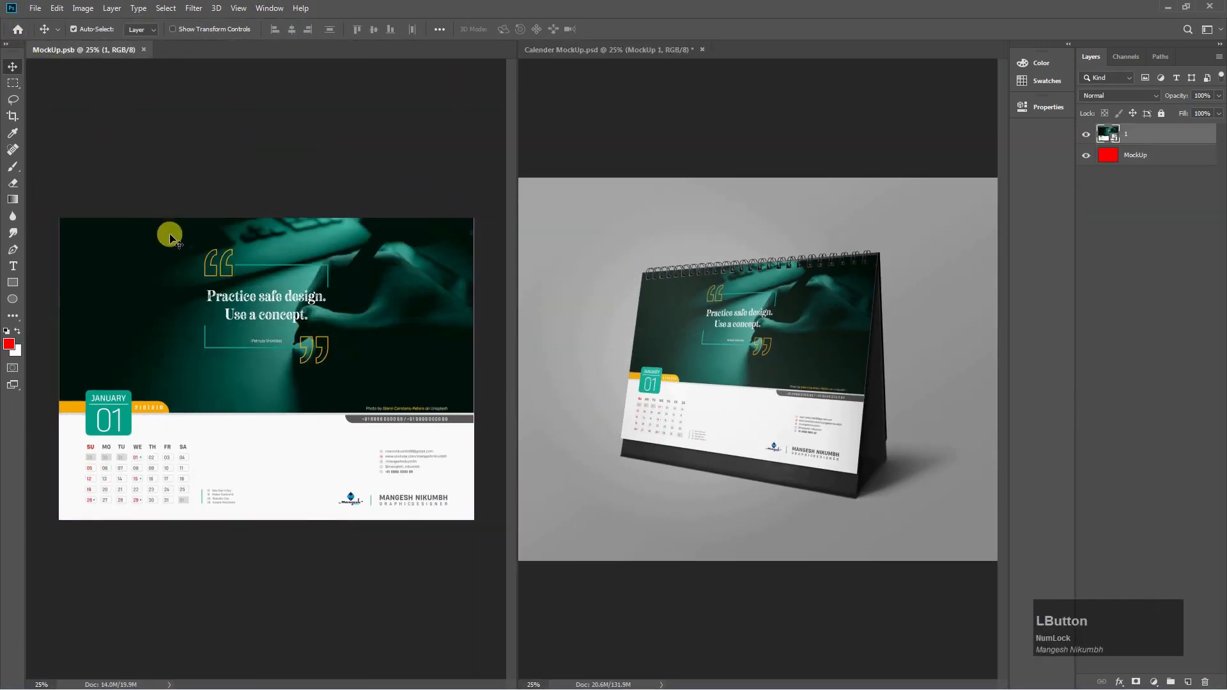
Place embedded image 2 and scale and align it to cover the page.
{"action": "left_click", "coordinate": [35, 9]}
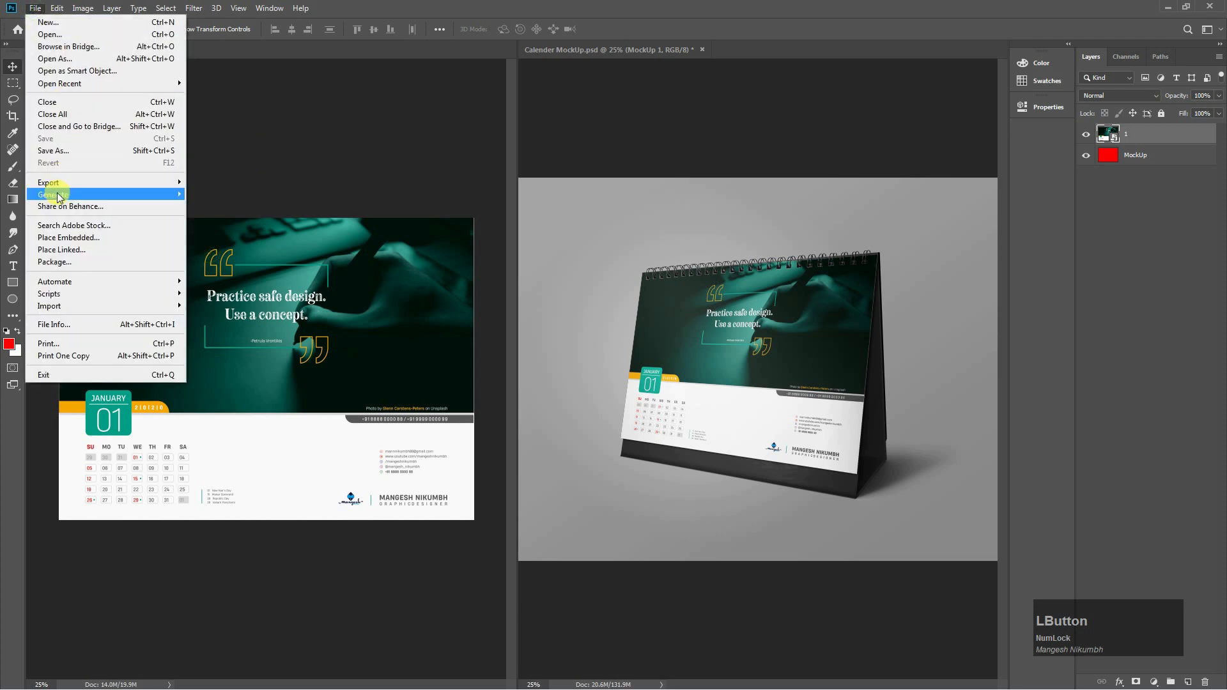
{"action": "left_click", "coordinate": [62, 238]}
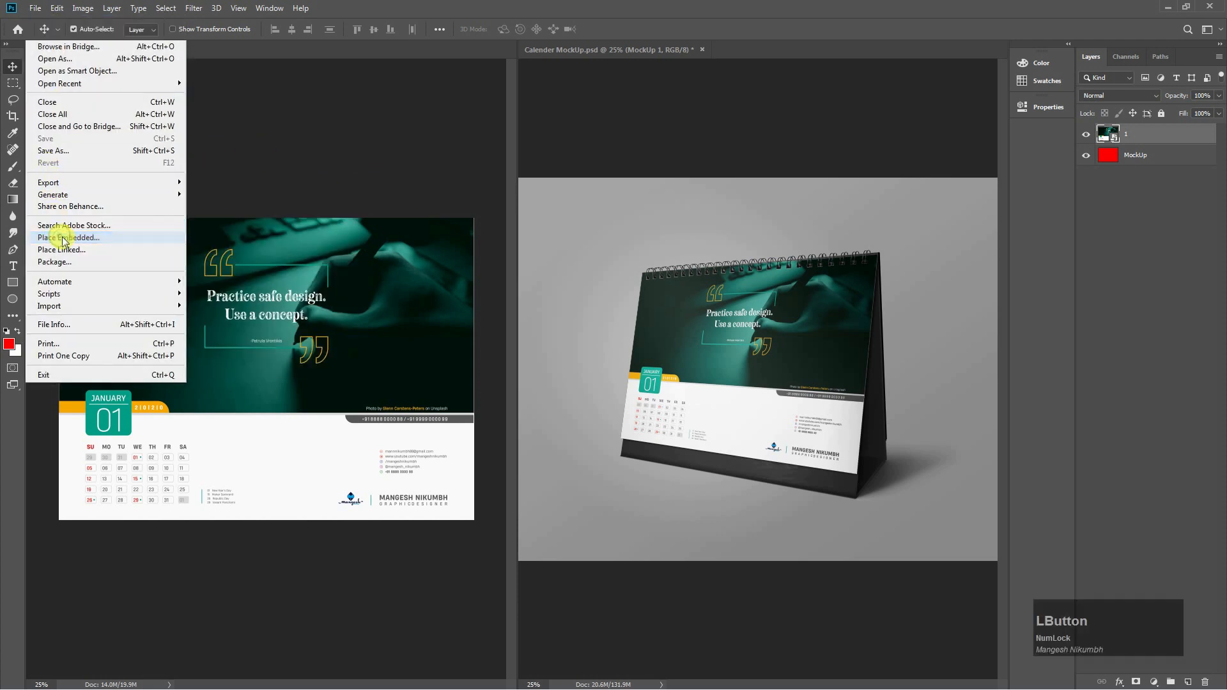
{"action": "left_click", "coordinate": [301, 121]}
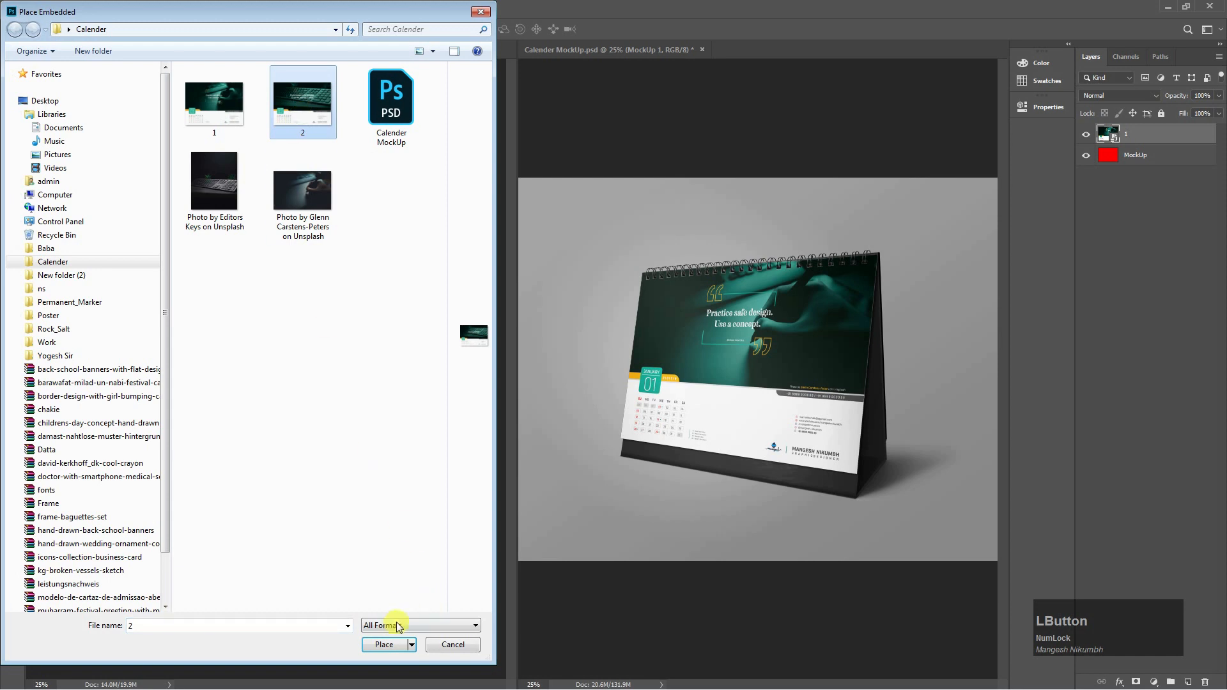
{"action": "left_click", "coordinate": [384, 645]}
{"action": "left_click_drag", "start_coordinate": [458, 225], "coordinate": [467, 211]}
{"action": "left_click_drag", "start_coordinate": [399, 326], "coordinate": [400, 325]}
{"action": "key", "text": "Return"}
Save the page contents so the mockup updates, then deselect.
{"action": "left_click", "coordinate": [35, 7]}
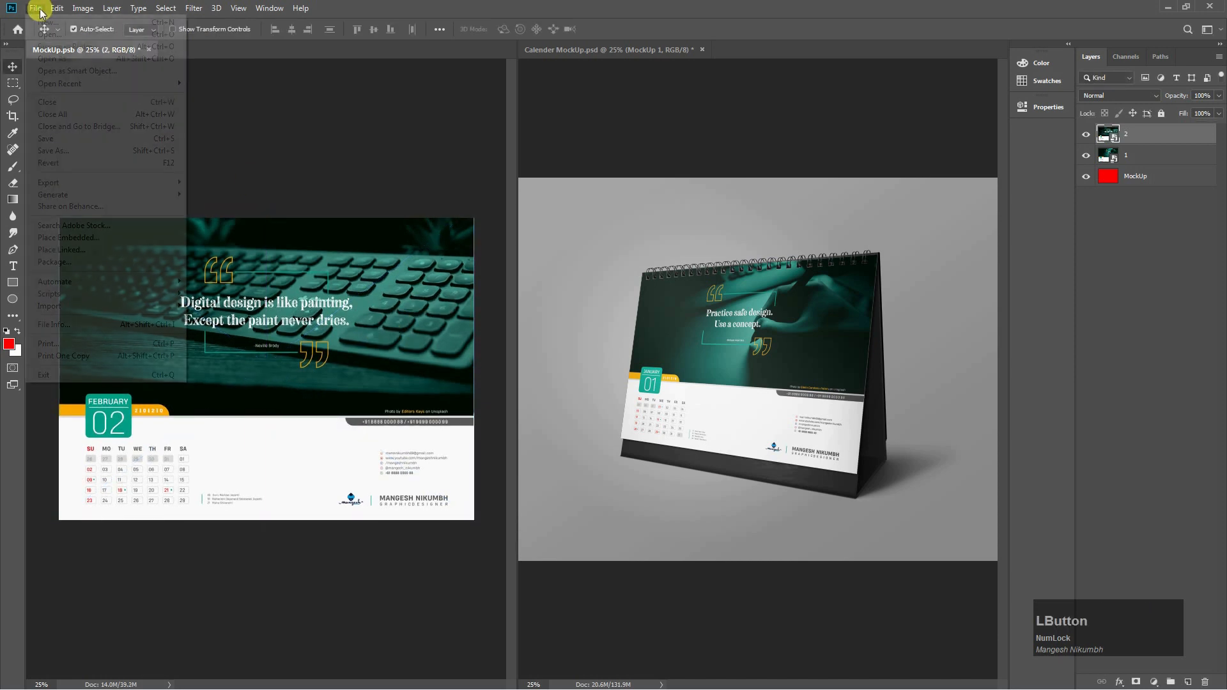
{"action": "left_click", "coordinate": [57, 142]}
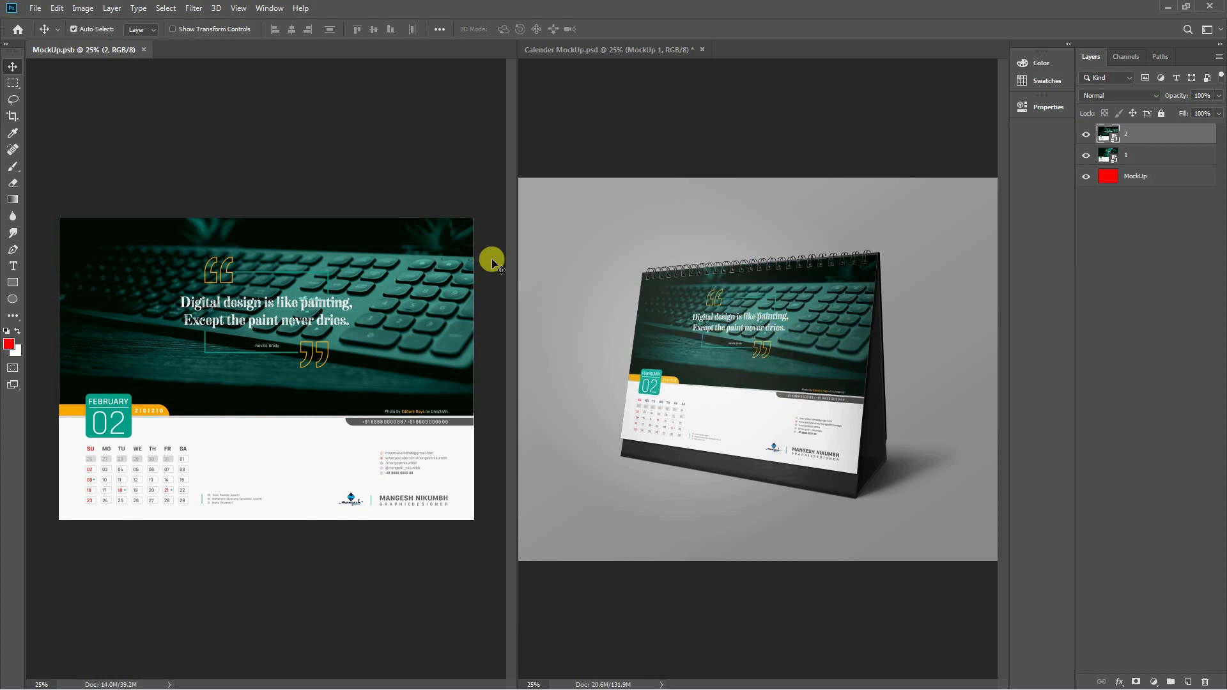
{"action": "left_click", "coordinate": [334, 184]}
Close MockUp.psb and fit the mockup on screen in full-screen view.
{"action": "key", "text": "ctrl+w"}
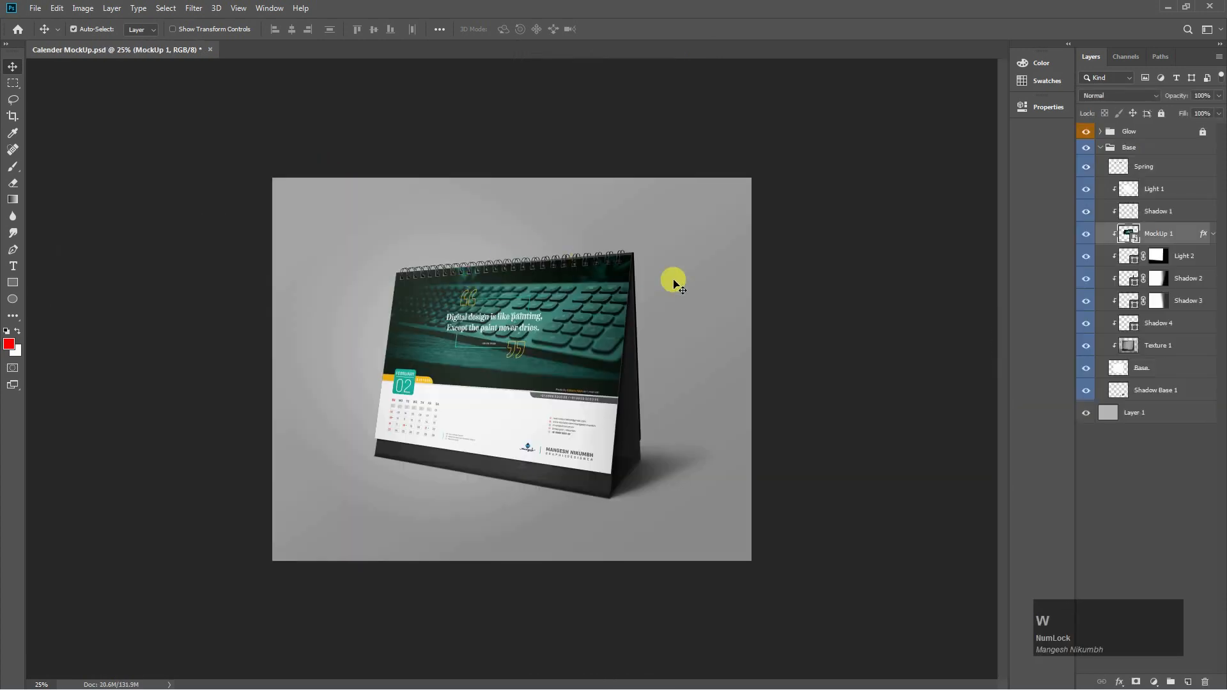
{"action": "key", "text": "ctrl+0"}
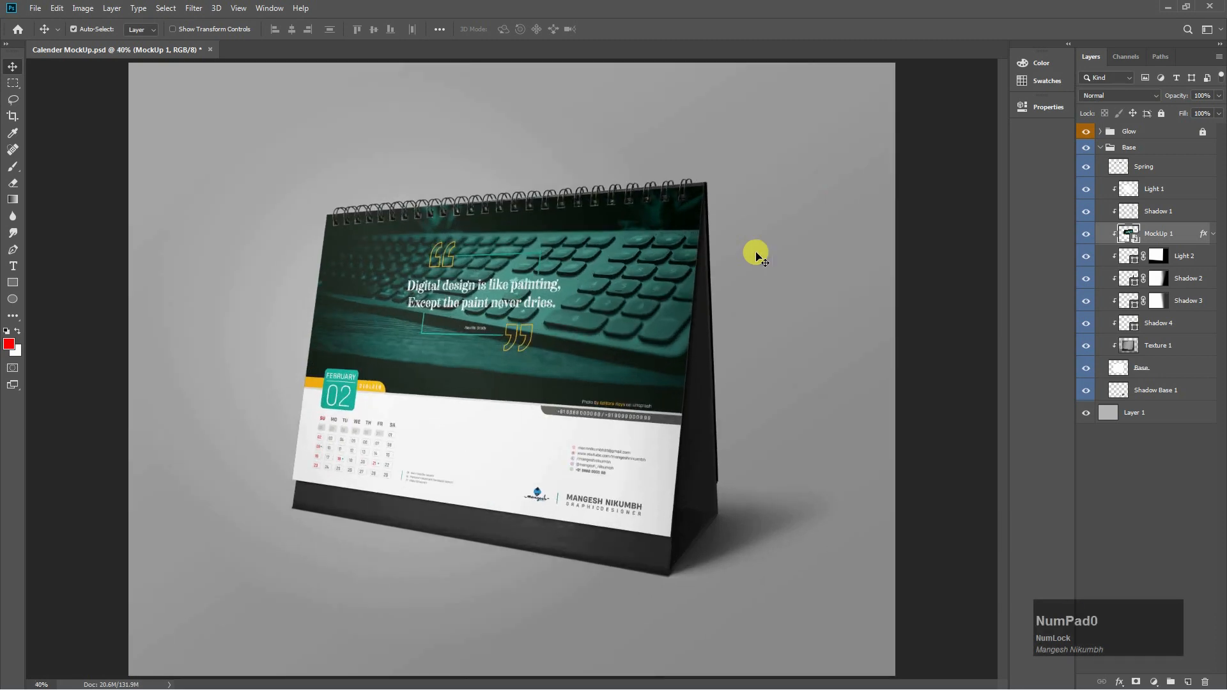
{"action": "key", "text": "f"}
{"action": "left_click_drag", "start_coordinate": [813, 274], "coordinate": [851, 268]}
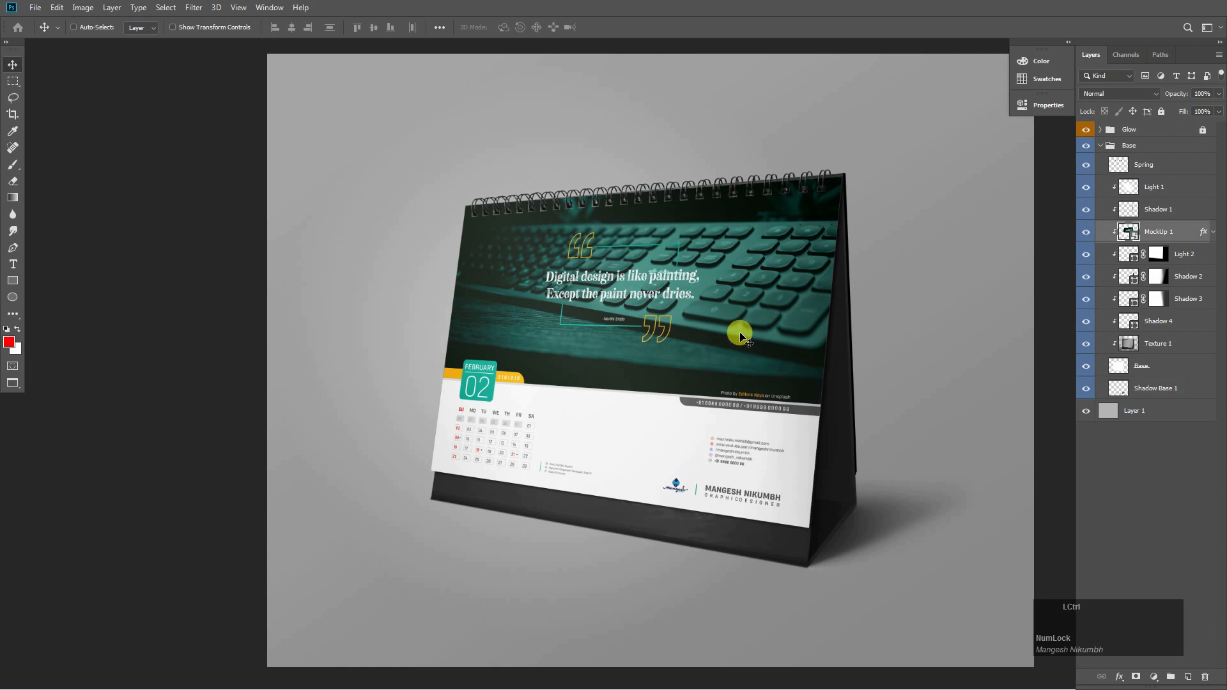
Toggle undo and redo to compare the January and February pages on the mockup.
{"action": "key", "text": "ctrl+z"}
{"action": "key", "text": "ctrl+shift+z"}
{"action": "key", "text": "ctrl+z"}
{"action": "key", "text": "ctrl+z"}
{"action": "key", "text": "ctrl+plus"}
{"action": "left_click_drag", "start_coordinate": [871, 285], "coordinate": [887, 268]}
{"action": "key", "text": "ctrl+z"}
{"action": "key", "text": "ctrl+z"}
{"action": "key", "text": "ctrl+shift+z"}
{"action": "key", "text": "ctrl+z"}
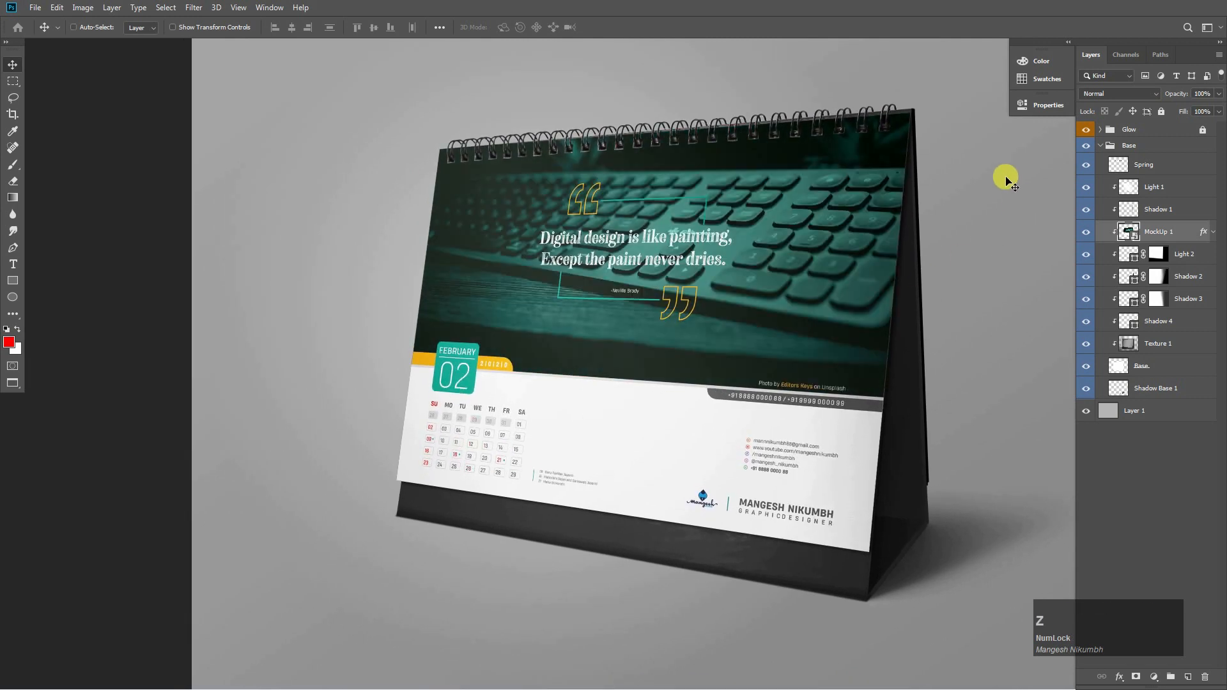